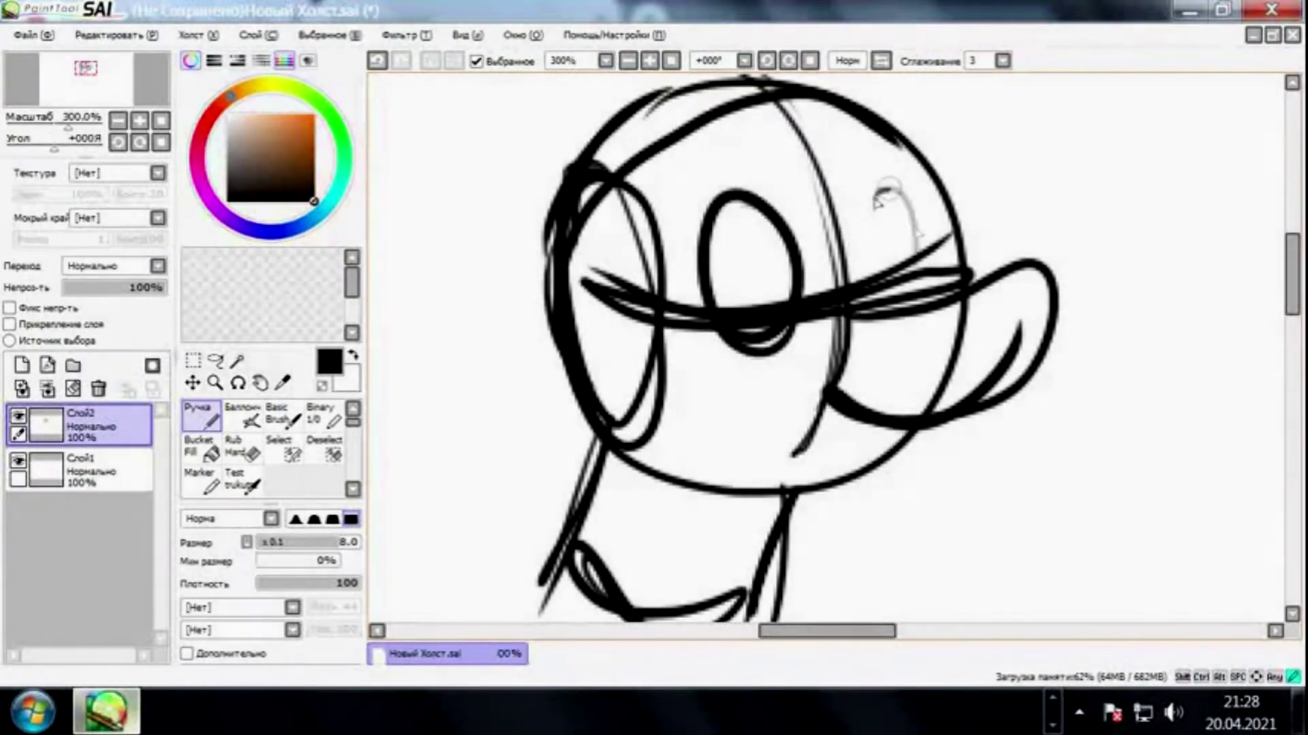
Sketch the second eye, the smiling mouth, the zigzag fringe and the round near ear on the head construction.
left_click_drag(735, 293, 831, 354)
left_click_drag(818, 95, 926, 178)
left_click_drag(538, 368, 463, 422)
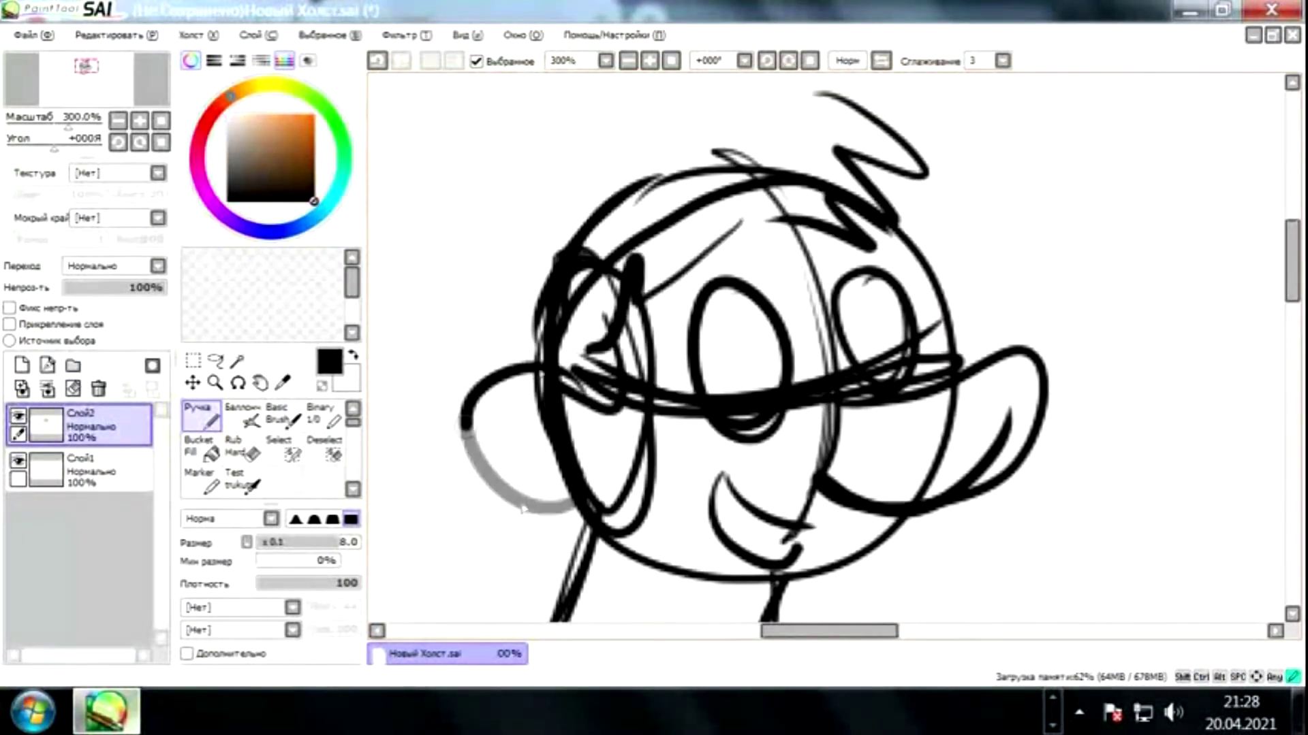
left_click_drag(463, 361, 579, 517)
Sketch the tufted hair outline around the top and both sides of the head.
left_click_drag(613, 204, 844, 109)
left_click_drag(545, 225, 632, 249)
left_click_drag(640, 175, 790, 130)
left_click_drag(544, 205, 701, 143)
mouse_move(660, 190)
left_mouse_down()
mouse_move(851, 136)
mouse_move(591, 320)
left_mouse_up()
left_click_drag(960, 225, 1021, 368)
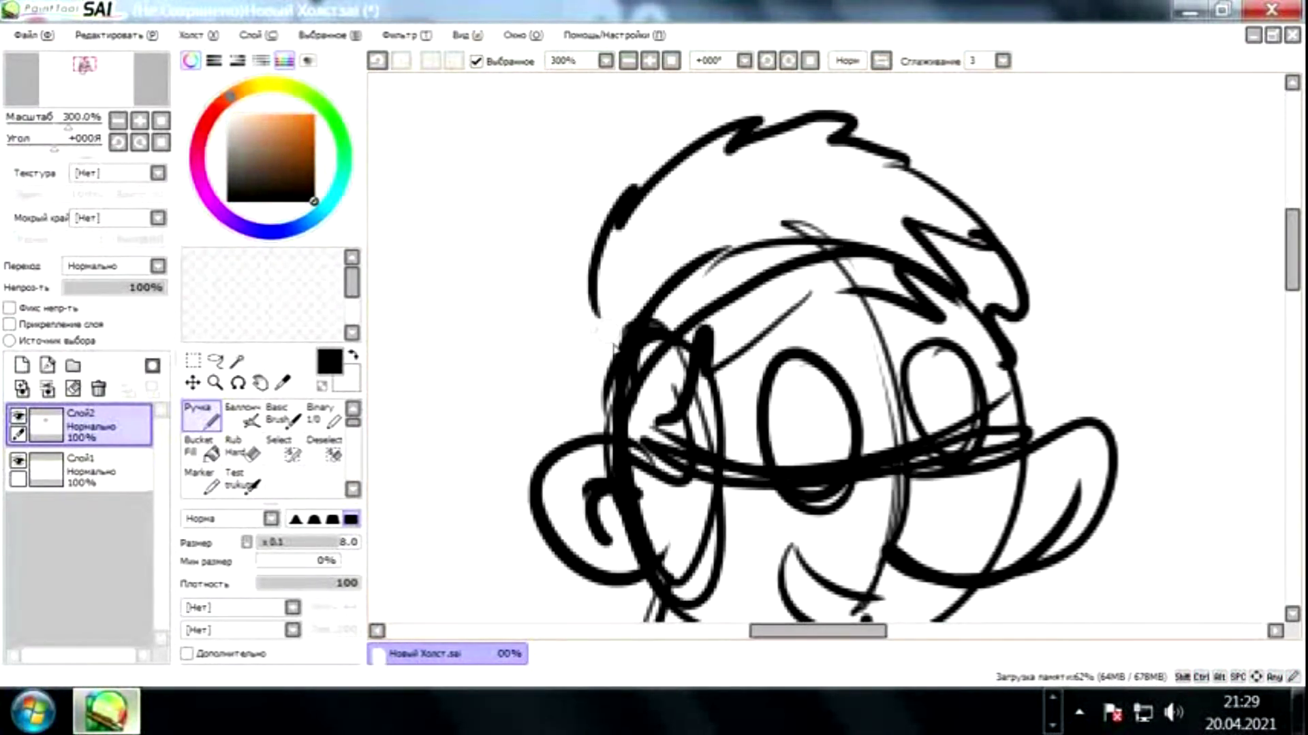
left_click_drag(585, 286, 555, 439)
Add pupils to both eyes, touch up the mouth and erase stray sketch lines on the head.
left_click_drag(657, 204, 780, 153)
left_click_drag(712, 293, 746, 327)
left_click_drag(852, 262, 878, 303)
mouse_move(776, 421)
left_mouse_down()
mouse_move(738, 533)
mouse_move(711, 440)
left_mouse_up()
scroll(744, 458, "down", 4)
left_click(240, 453)
key("n")
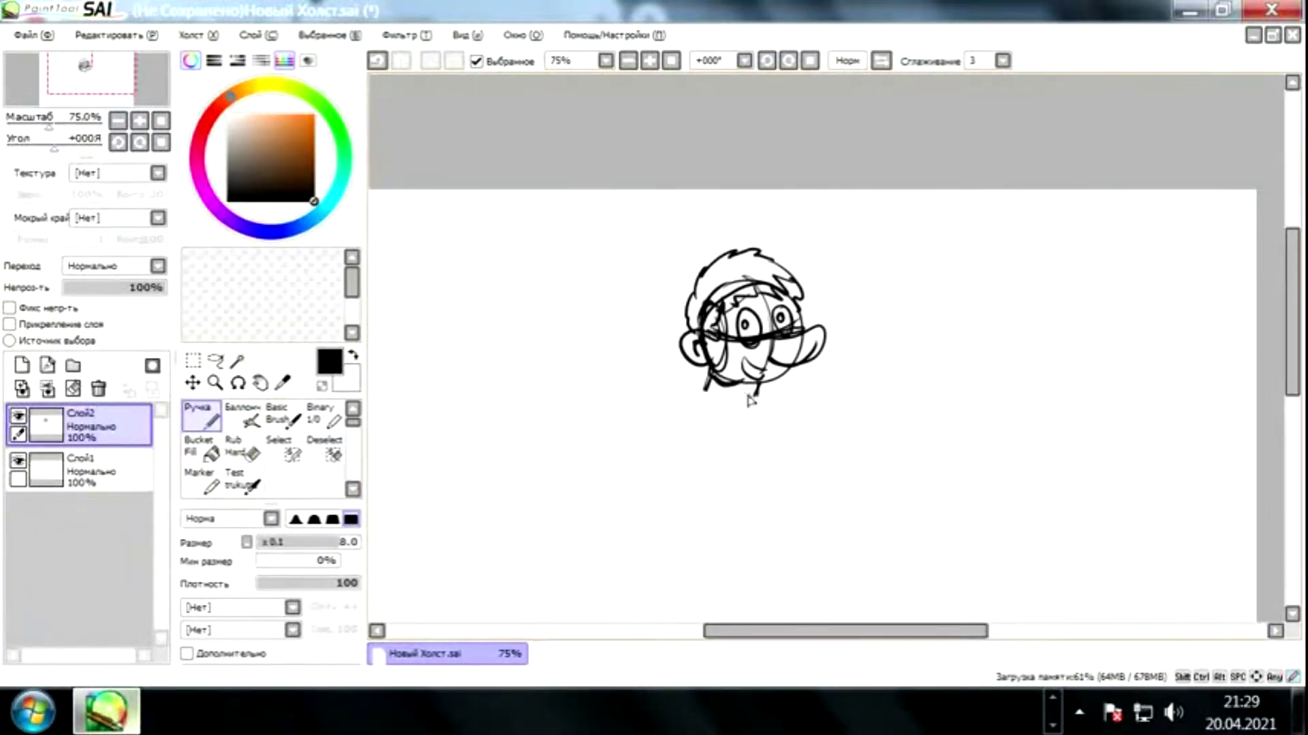
Sketch a long slanted torso leaning forward beneath the head, redrawing the first attempt.
left_click_drag(657, 316, 510, 482)
key("ctrl+z")
mouse_move(639, 398)
left_mouse_down()
mouse_move(701, 344)
mouse_move(599, 417)
mouse_move(687, 326)
left_mouse_up()
Lasso-select the head sketch and transform it to sit slightly further back over the top of the torso.
left_click(215, 360)
key("ctrl+t")
left_click_drag(622, 467, 657, 423)
key("Return")
key("ctrl+t")
left_click_drag(794, 283, 783, 282)
key("Return")
key("n")
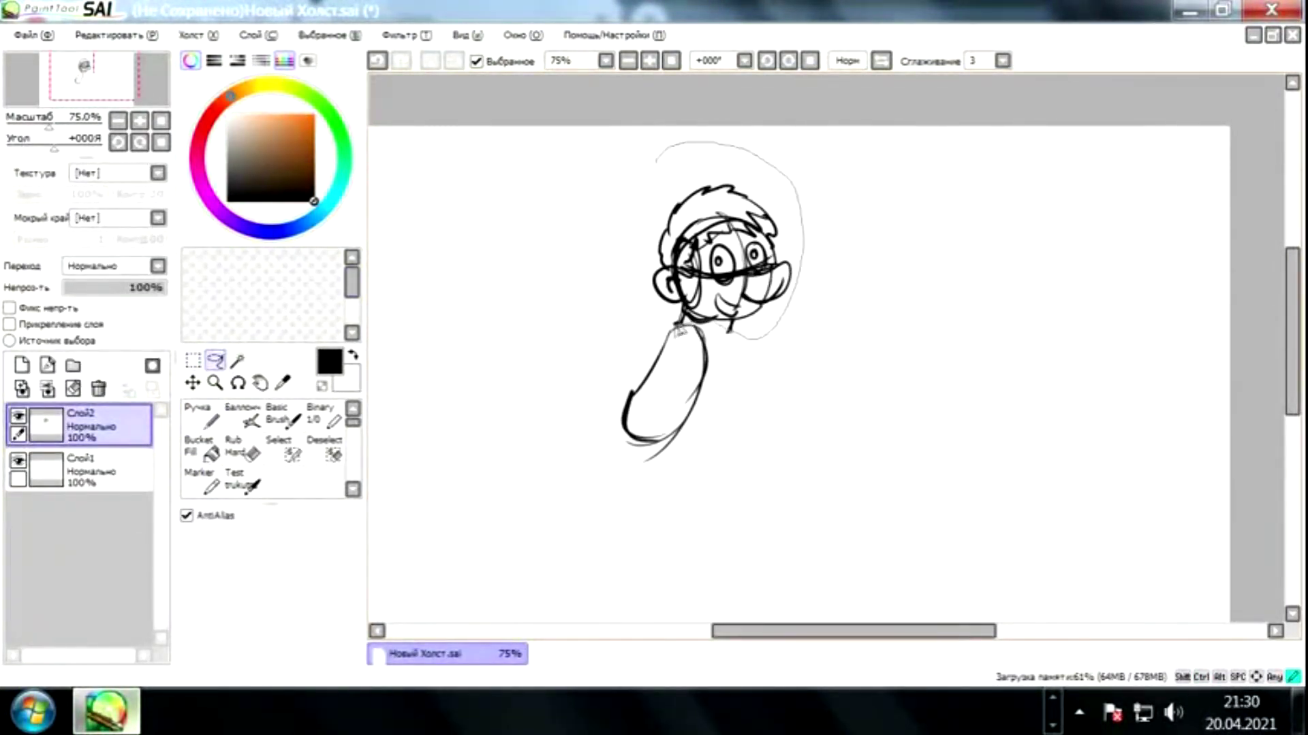
key("ctrl+t")
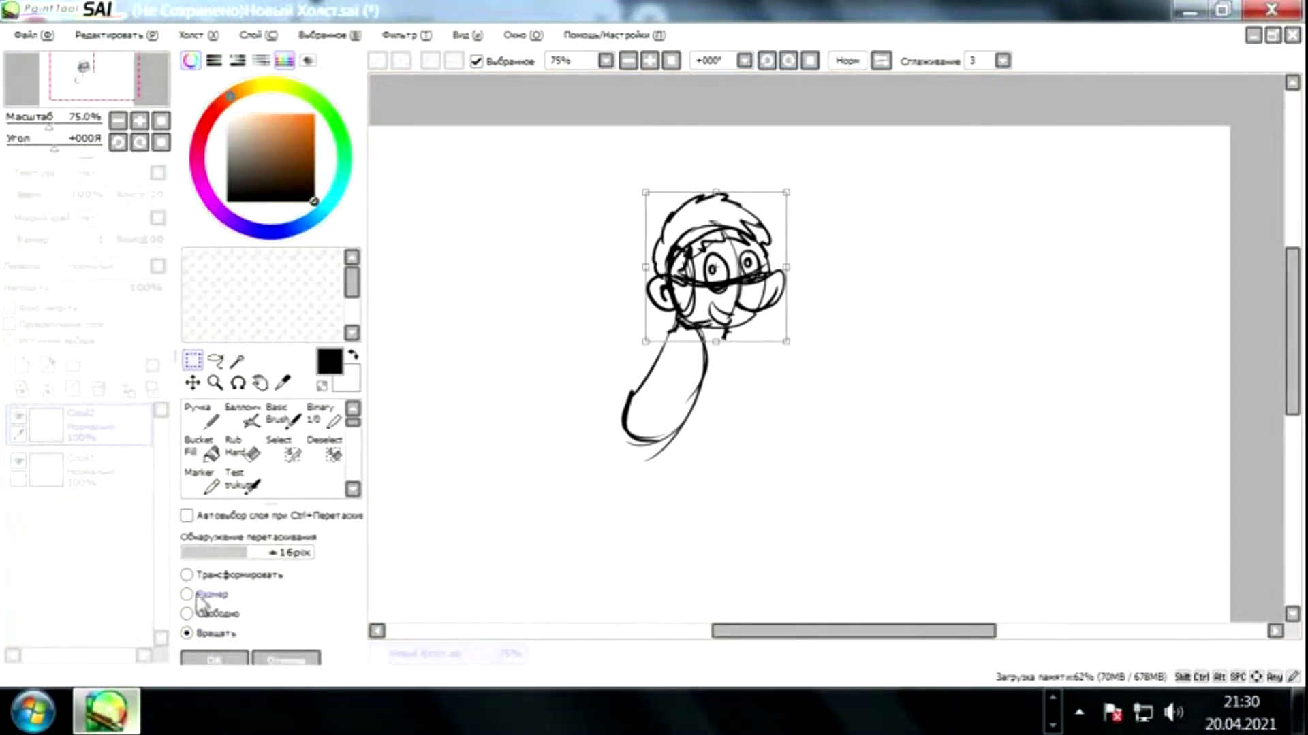
key("Return")
key("ctrl+t")
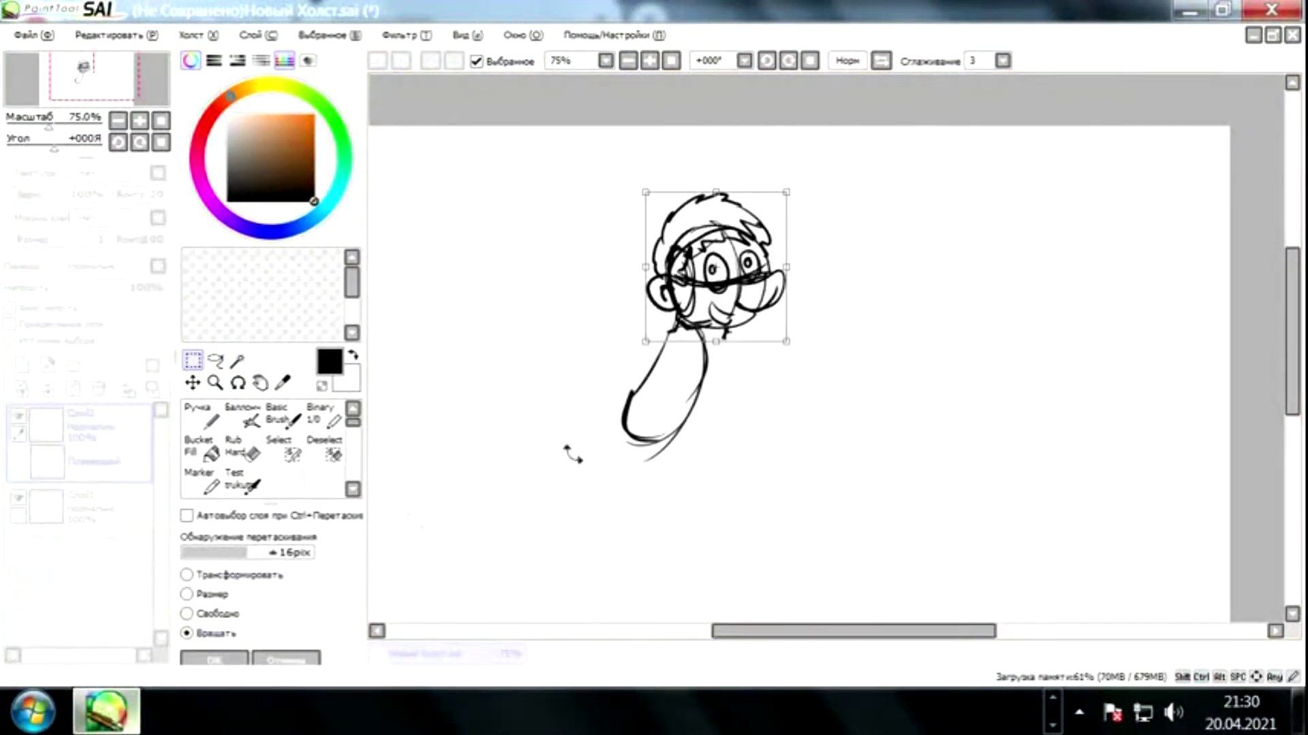
key("ctrl+h")
left_click_drag(654, 341, 515, 340)
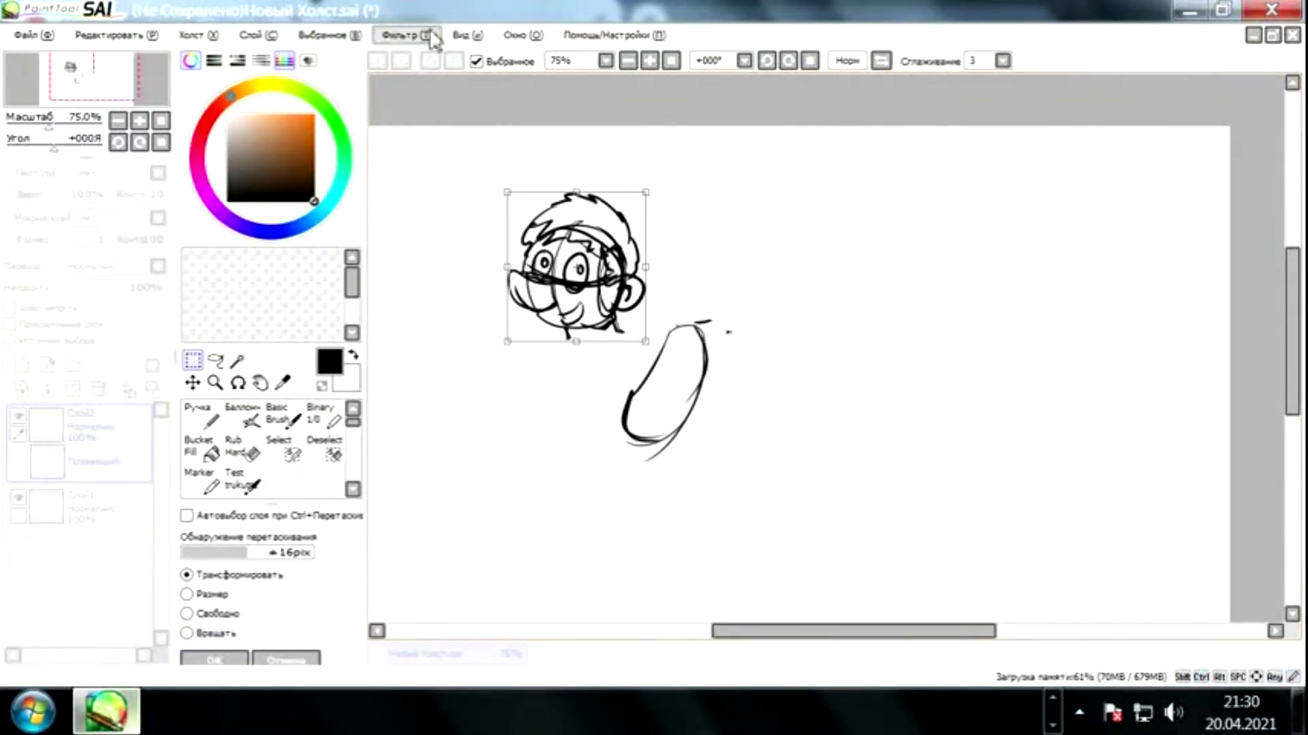
key("Escape")
Sketch the hip joints and two striding legs with long flat feet below the torso.
key("n")
left_click_drag(604, 427, 595, 520)
key("ctrl+z")
key("ctrl+z")
mouse_move(630, 405)
left_mouse_down()
mouse_move(622, 436)
mouse_move(702, 525)
left_mouse_up()
key("ctrl+z")
key("ctrl+z")
left_click_drag(681, 420, 696, 515)
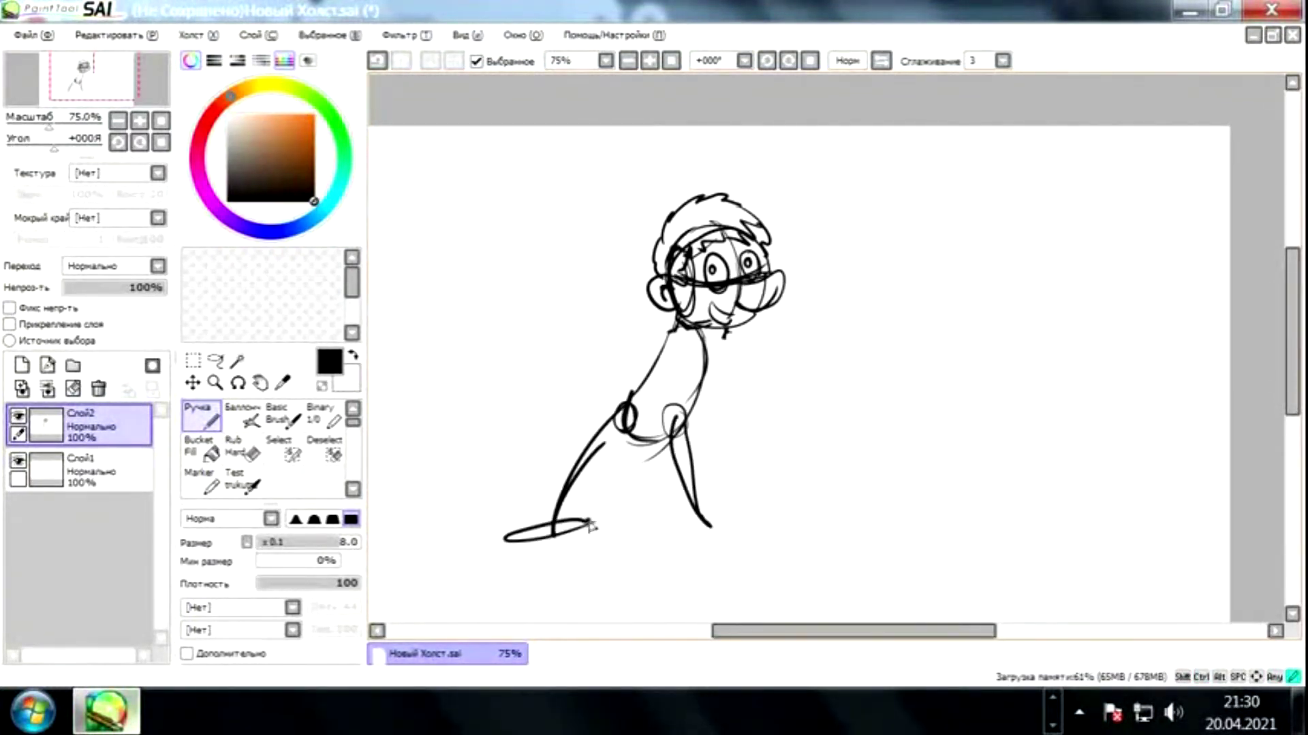
key("ctrl+z")
left_click_drag(711, 524, 684, 529)
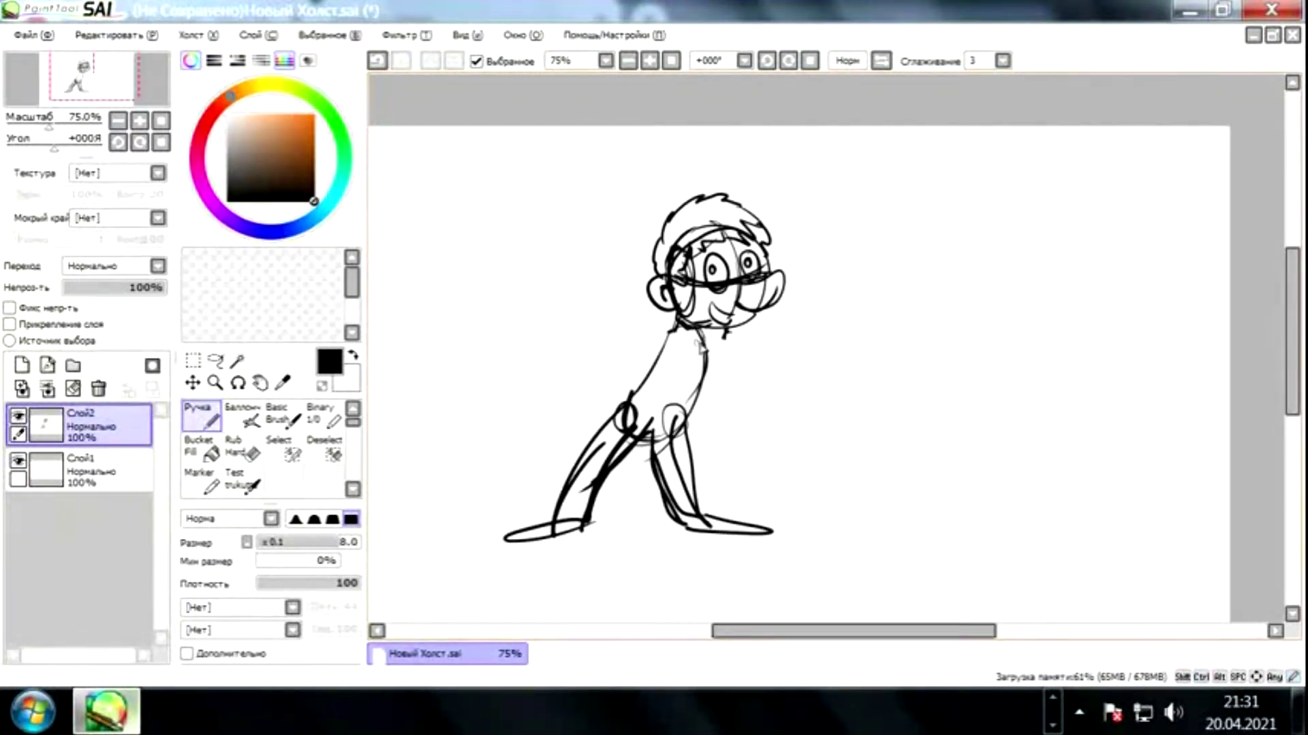
Sketch both bent arms with shoulder and elbow joints, and reinforce the back foot.
key("ctrl+z")
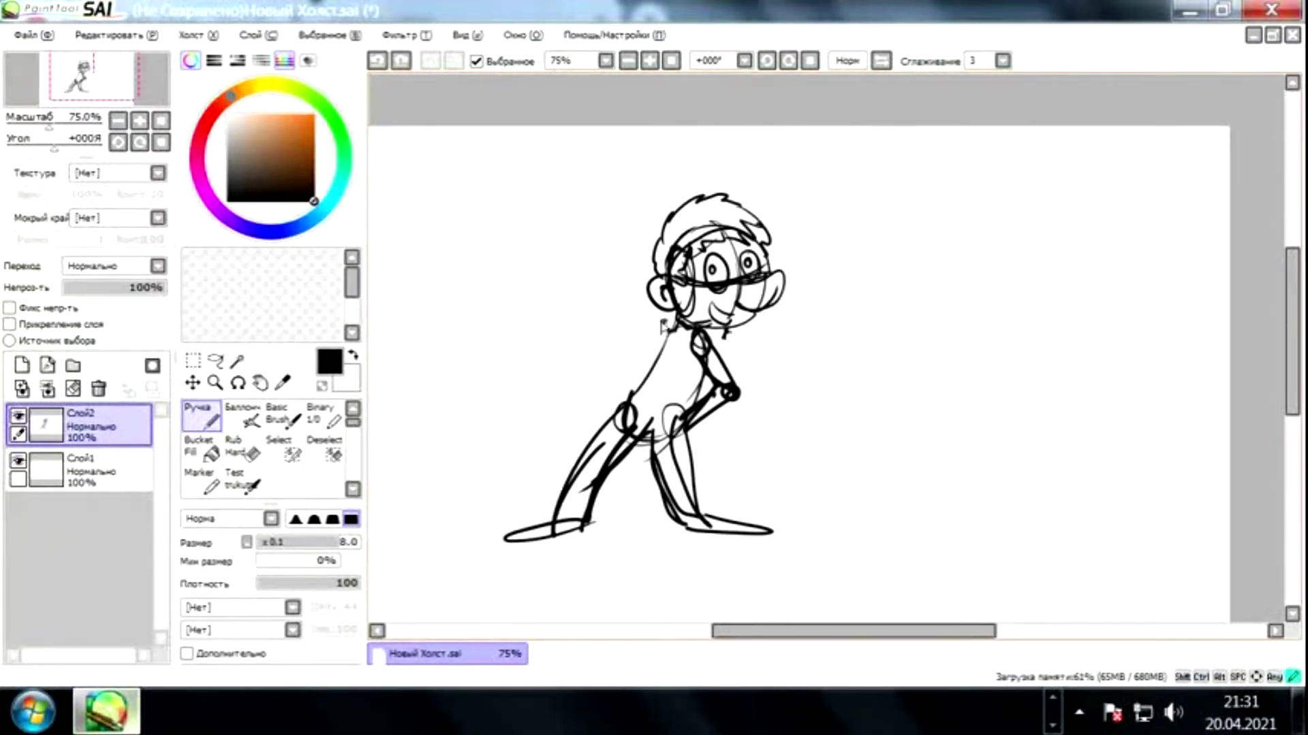
left_click_drag(587, 526, 569, 523)
key("ctrl+z")
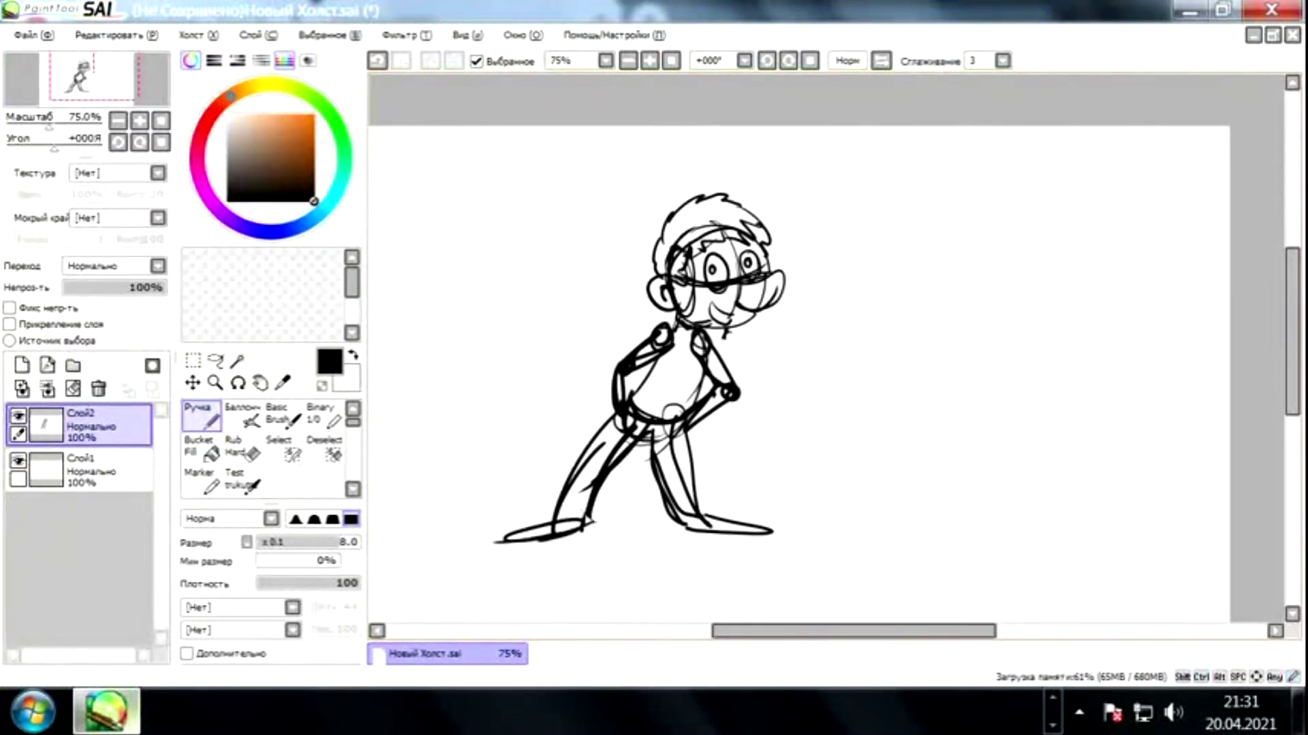
scroll(650, 407, "down", 3)
scroll(651, 407, "up", 3)
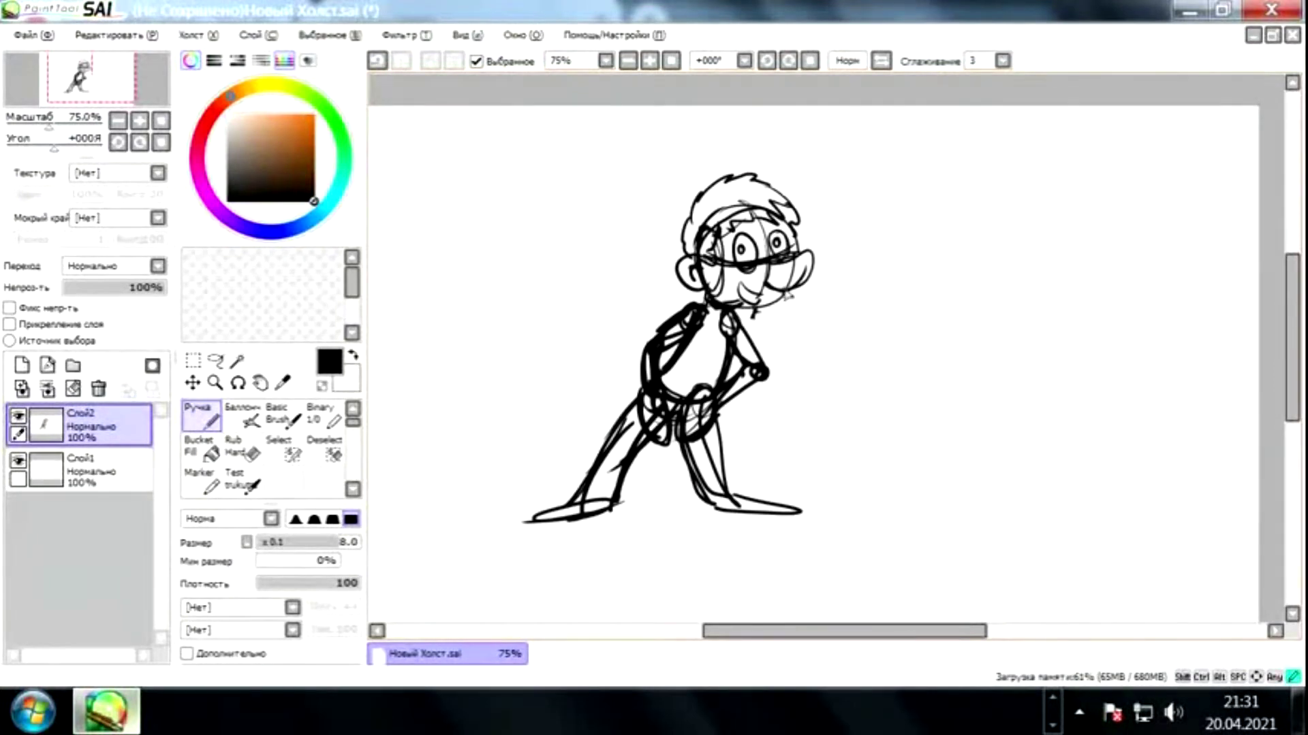
Add a new layer above the sketch, lower the sketch layer Слой2 to 19% opacity and reselect Слой3.
left_click(48, 391)
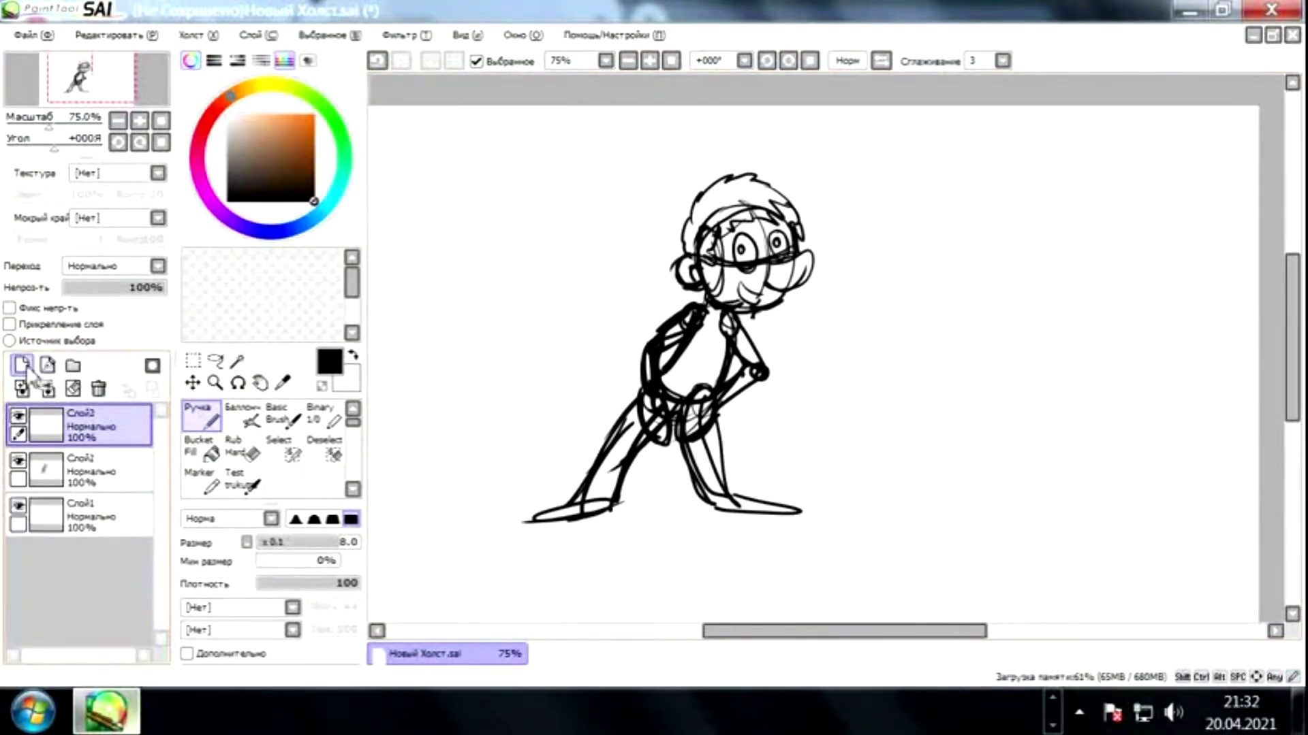
left_click(103, 470)
left_click_drag(156, 288, 83, 287)
left_click(102, 425)
Ink the long rounded nose over the faded sketch on Слой3.
scroll(504, 374, "up", 2)
scroll(504, 373, "up", 2)
left_click_drag(704, 360, 790, 344)
key("ctrl+z")
mouse_move(715, 359)
left_mouse_down()
mouse_move(861, 379)
mouse_move(695, 448)
left_mouse_up()
mouse_move(695, 448)
left_mouse_down()
mouse_move(718, 373)
mouse_move(671, 402)
left_mouse_up()
key("ctrl+z")
Ink the open grinning mouth with its tooth edge and the chin curve beneath it.
mouse_move(770, 398)
left_mouse_down()
mouse_move(674, 412)
mouse_move(653, 440)
left_mouse_up()
key("ctrl+z")
left_click_drag(766, 401, 666, 446)
mouse_move(764, 407)
left_mouse_down()
mouse_move(633, 480)
mouse_move(532, 436)
left_mouse_up()
Ink both oval eyes with solid black pupils and the creases under them.
scroll(620, 313, "up", 2)
left_click_drag(634, 251, 636, 253)
key("ctrl+z")
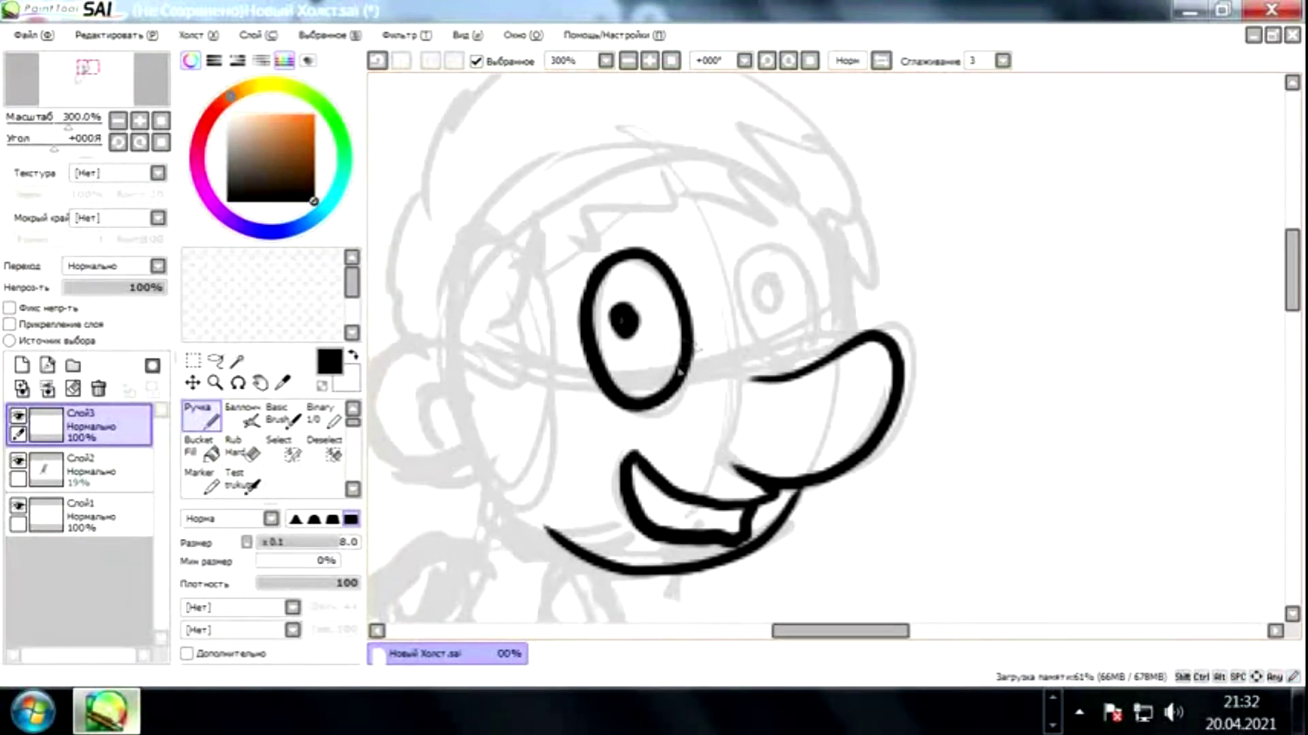
left_click_drag(683, 404, 628, 433)
mouse_move(730, 306)
left_mouse_down()
mouse_move(770, 238)
mouse_move(749, 245)
left_mouse_up()
key("ctrl+z")
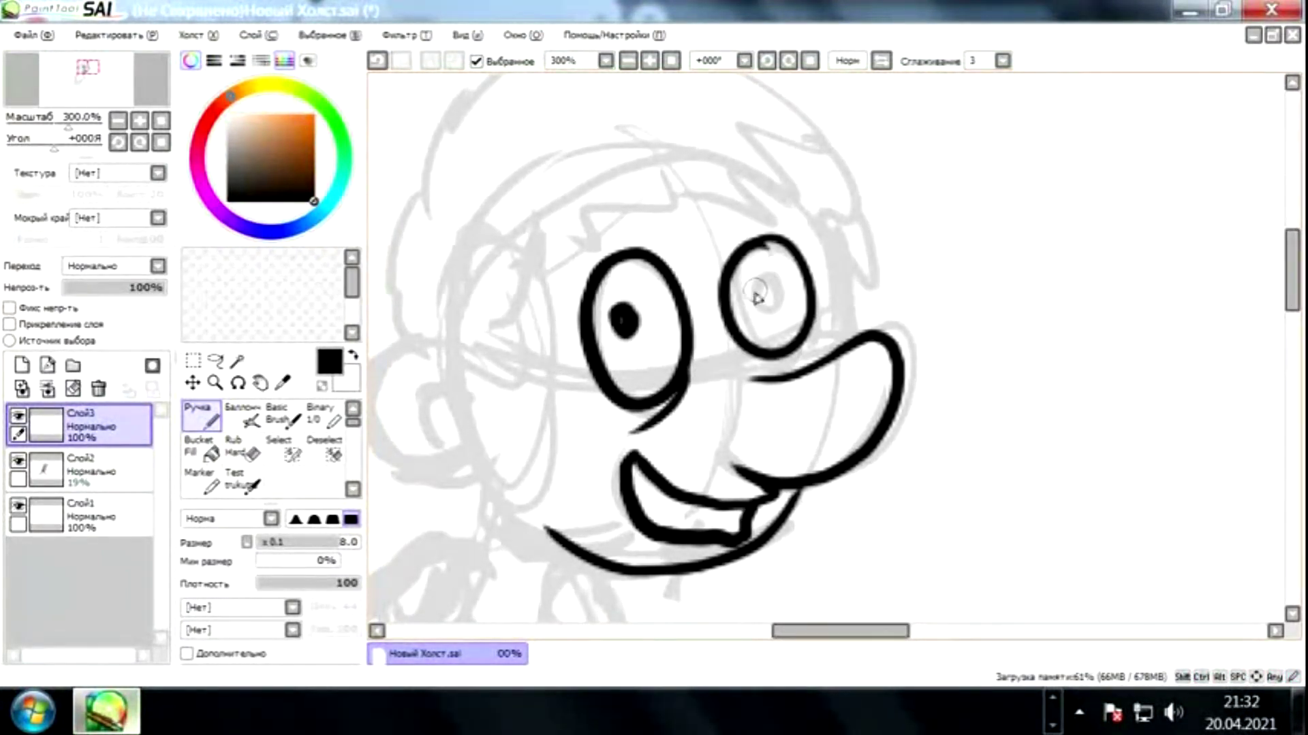
scroll(708, 516, "up", 2)
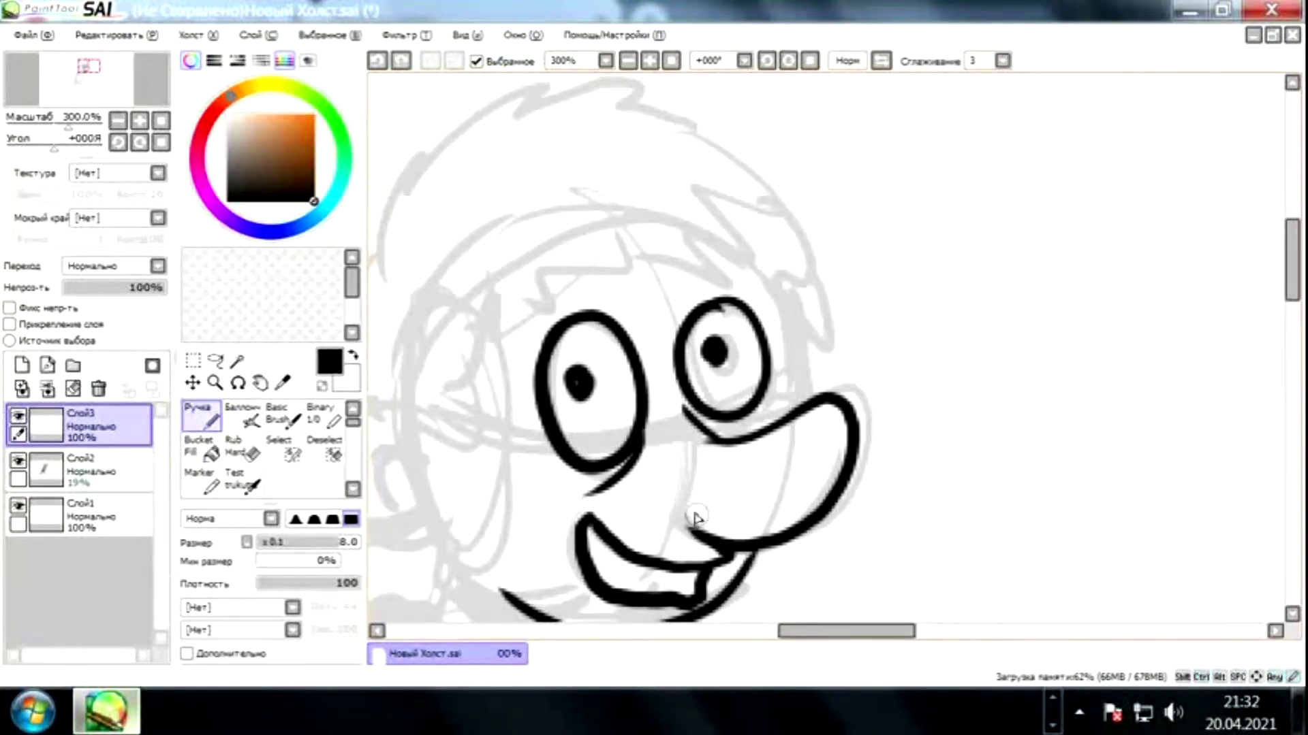
Ink the nostril curl and the wavy bushy eyebrows above both eyes.
left_click_drag(695, 516, 679, 525)
mouse_move(688, 292)
left_mouse_down()
mouse_move(783, 248)
mouse_move(812, 158)
left_mouse_up()
mouse_move(671, 205)
left_mouse_down()
mouse_move(613, 269)
mouse_move(538, 307)
left_mouse_up()
mouse_move(562, 279)
left_mouse_down()
mouse_move(497, 341)
mouse_move(620, 190)
left_mouse_up()
mouse_move(613, 201)
left_mouse_down()
mouse_move(637, 188)
mouse_move(555, 299)
mouse_move(675, 177)
mouse_move(534, 259)
left_mouse_up()
key("ctrl+z")
key("ctrl+z")
left_click_drag(504, 286, 555, 334)
mouse_move(592, 201)
left_mouse_down()
mouse_move(558, 300)
mouse_move(483, 358)
left_mouse_up()
Ink the curly hair outline around the head and the wavy hairline across the forehead.
left_click_drag(470, 330, 524, 149)
left_click_drag(491, 205, 498, 286)
mouse_move(456, 286)
left_mouse_down()
mouse_move(517, 178)
mouse_move(712, 99)
mouse_move(879, 228)
mouse_move(879, 401)
mouse_move(845, 327)
left_mouse_up()
mouse_move(497, 263)
left_mouse_down()
mouse_move(630, 184)
mouse_move(760, 194)
left_mouse_up()
left_click_drag(793, 218, 831, 293)
left_click_drag(797, 395, 790, 333)
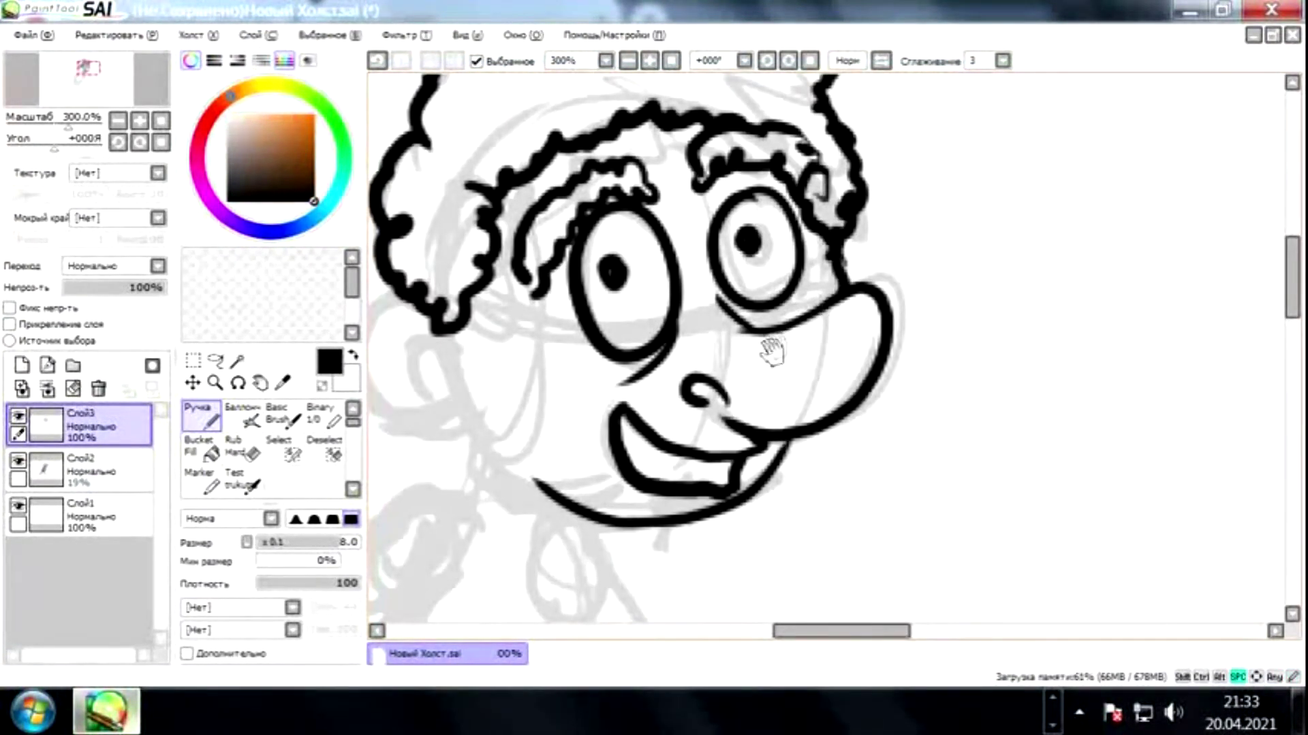
Ink the extra under-eye lines, the second nostril and the near ear, undoing the stray strokes.
left_click_drag(625, 368, 566, 359)
left_click_drag(710, 354, 749, 392)
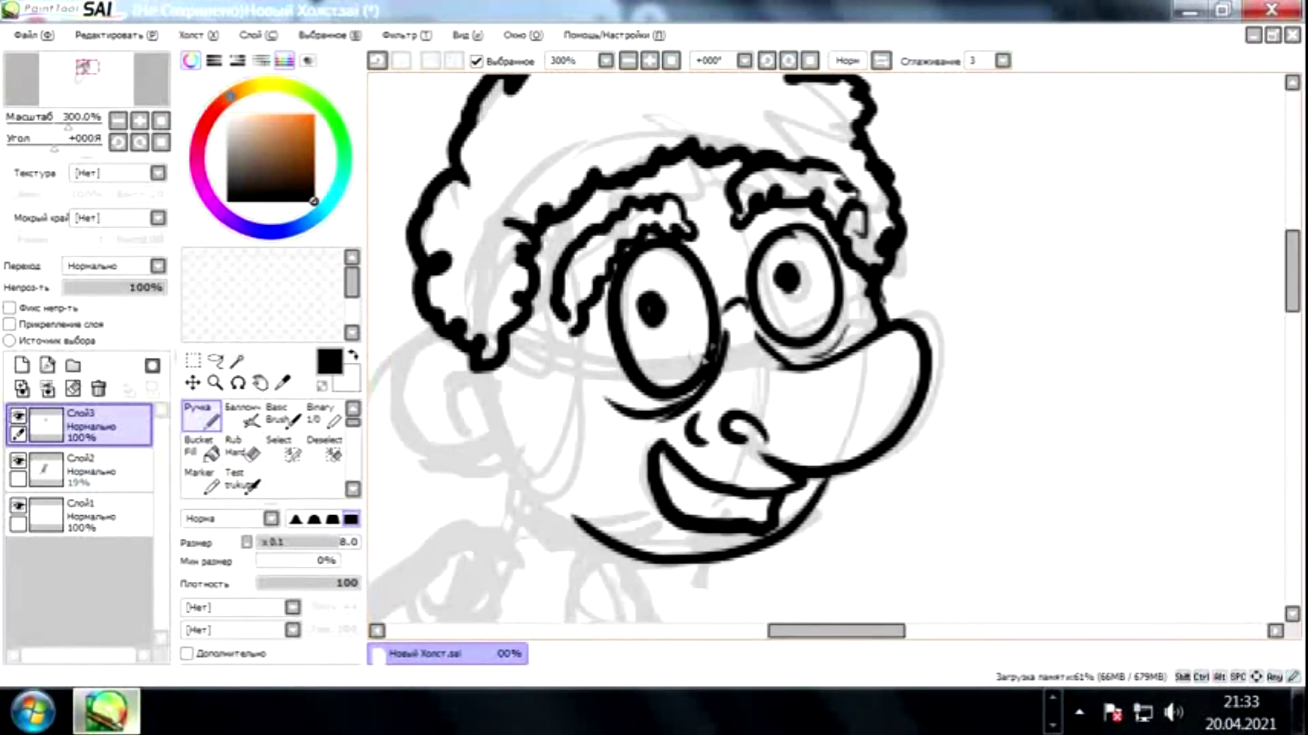
left_click_drag(440, 341, 514, 461)
mouse_move(436, 392)
left_mouse_down()
mouse_move(456, 378)
mouse_move(470, 425)
mouse_move(483, 279)
mouse_move(528, 391)
mouse_move(623, 409)
left_mouse_up()
key("ctrl+z")
key("ctrl+z")
Ink the neck, the shirt collar and the round button at the collar opening.
left_click_drag(515, 423, 508, 329)
left_click_drag(677, 314, 644, 382)
mouse_move(507, 315)
left_mouse_down()
mouse_move(545, 380)
mouse_move(681, 447)
left_mouse_up()
left_click(593, 395)
left_click_drag(592, 398, 630, 490)
left_click_drag(613, 371, 651, 295)
Ink the near arm with its shoulder line, armpit creases, forearm sides and wrist line.
mouse_move(667, 273)
left_mouse_down()
mouse_move(419, 446)
mouse_move(520, 319)
left_mouse_up()
left_click_drag(641, 280, 553, 344)
left_click_drag(490, 275, 501, 432)
left_click_drag(566, 279, 582, 412)
left_click_drag(501, 436, 586, 429)
Ink the near hand with its thumb and pointed fingers hanging below the wrist.
left_click_drag(497, 282, 538, 436)
mouse_move(603, 279)
left_mouse_down()
mouse_move(608, 335)
mouse_move(579, 436)
left_mouse_up()
left_click_drag(600, 388, 538, 456)
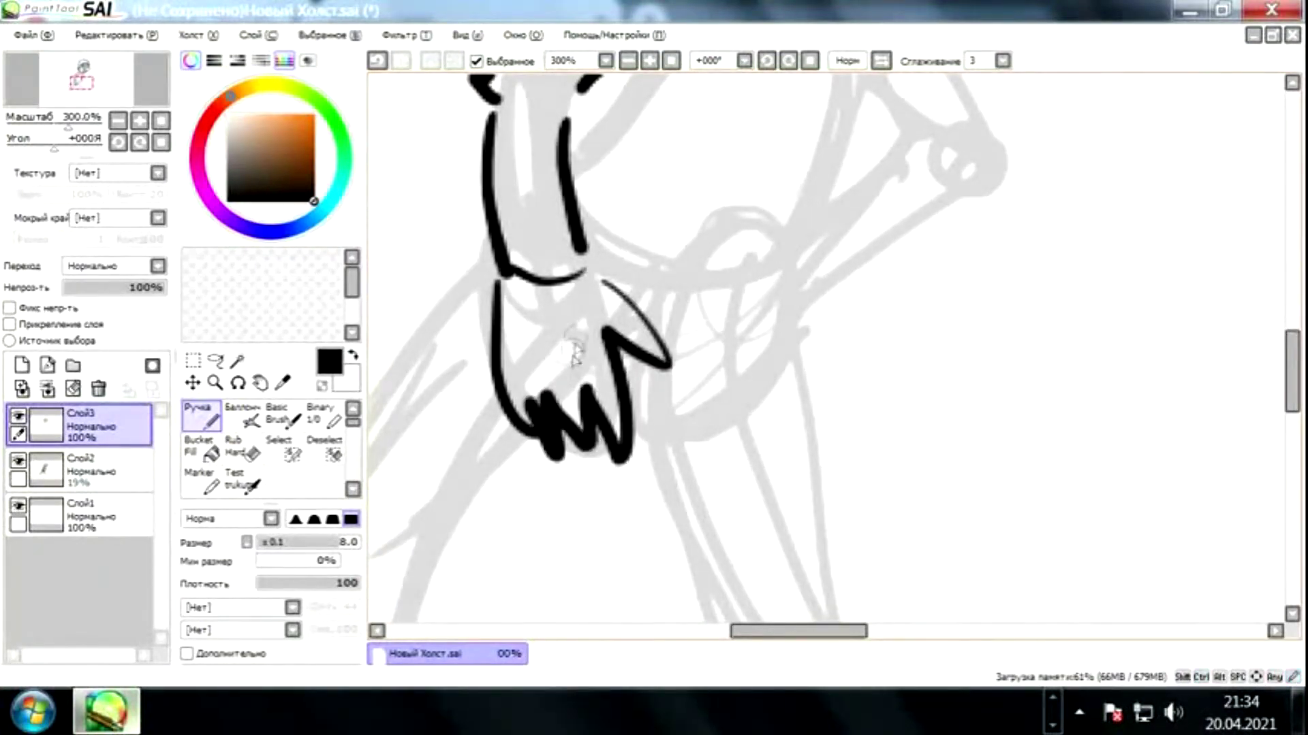
left_click_drag(545, 340, 565, 470)
left_click_drag(518, 449, 634, 613)
left_click_drag(504, 531, 599, 619)
Ink the curved front opening of the shirt, its outer belly line and the lower hem.
mouse_move(600, 476)
left_mouse_down()
mouse_move(502, 371)
mouse_move(460, 414)
left_mouse_up()
left_click_drag(696, 283, 558, 553)
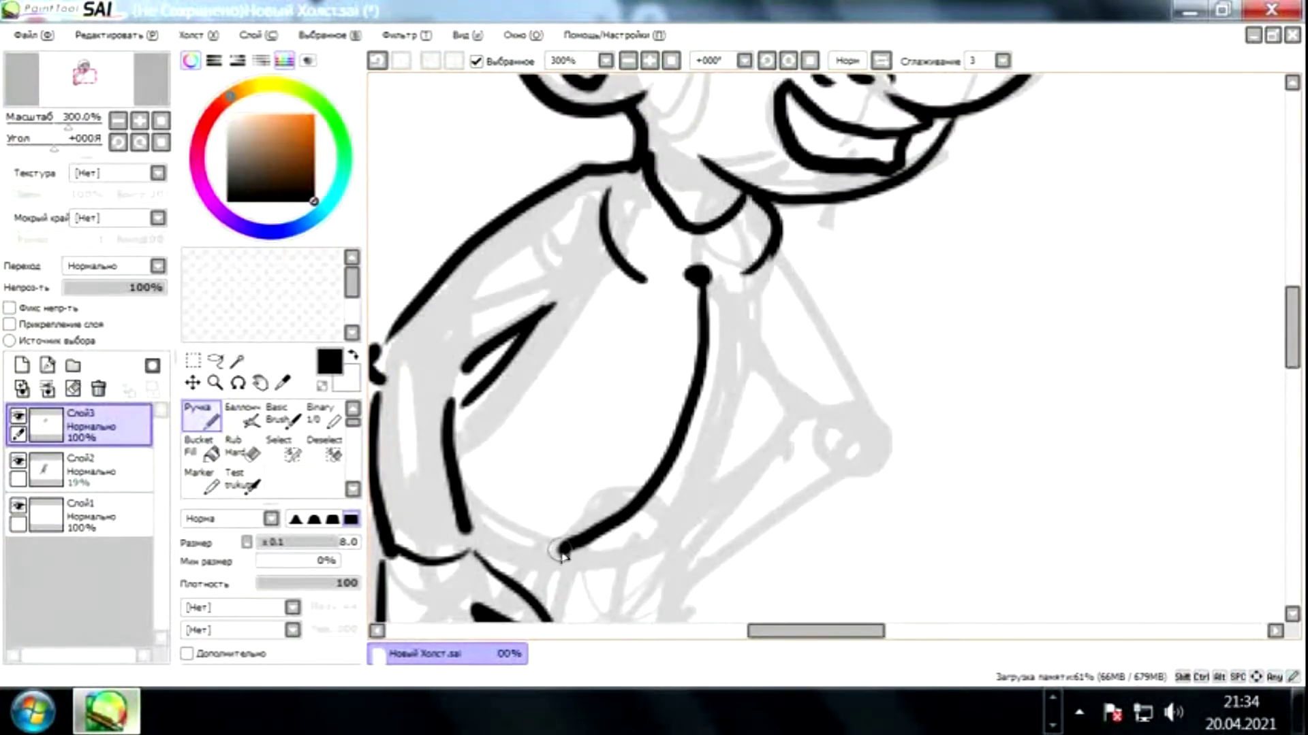
left_click_drag(742, 286, 633, 578)
mouse_move(497, 548)
left_mouse_down()
mouse_move(415, 494)
mouse_move(647, 542)
mouse_move(543, 447)
mouse_move(534, 476)
mouse_move(753, 342)
mouse_move(665, 271)
mouse_move(727, 388)
left_mouse_up()
Ink the inner line of the back trouser leg and the long pointed shoe at its end.
left_click_drag(724, 336, 743, 586)
mouse_move(953, 102)
left_mouse_down()
mouse_move(784, 326)
mouse_move(735, 423)
left_mouse_up()
mouse_move(877, 185)
left_mouse_down()
mouse_move(656, 397)
mouse_move(681, 444)
left_mouse_up()
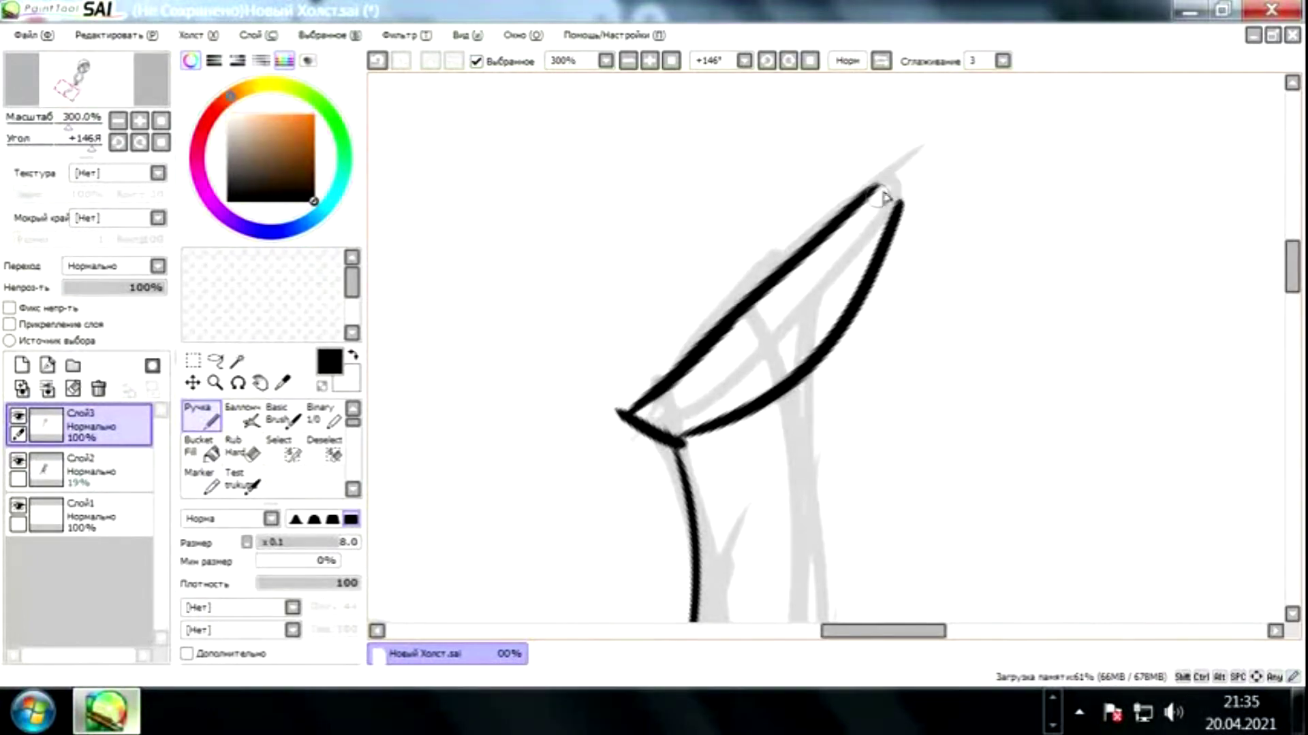
Ink the far upper arm from the collar down to the elbow, with the canvas rotated back upright.
key("Delete")
key("Delete")
key("Delete")
key("Delete")
key("Delete")
key("Delete")
key("Delete")
key("Delete")
key("Delete")
scroll(823, 283, "down", 4)
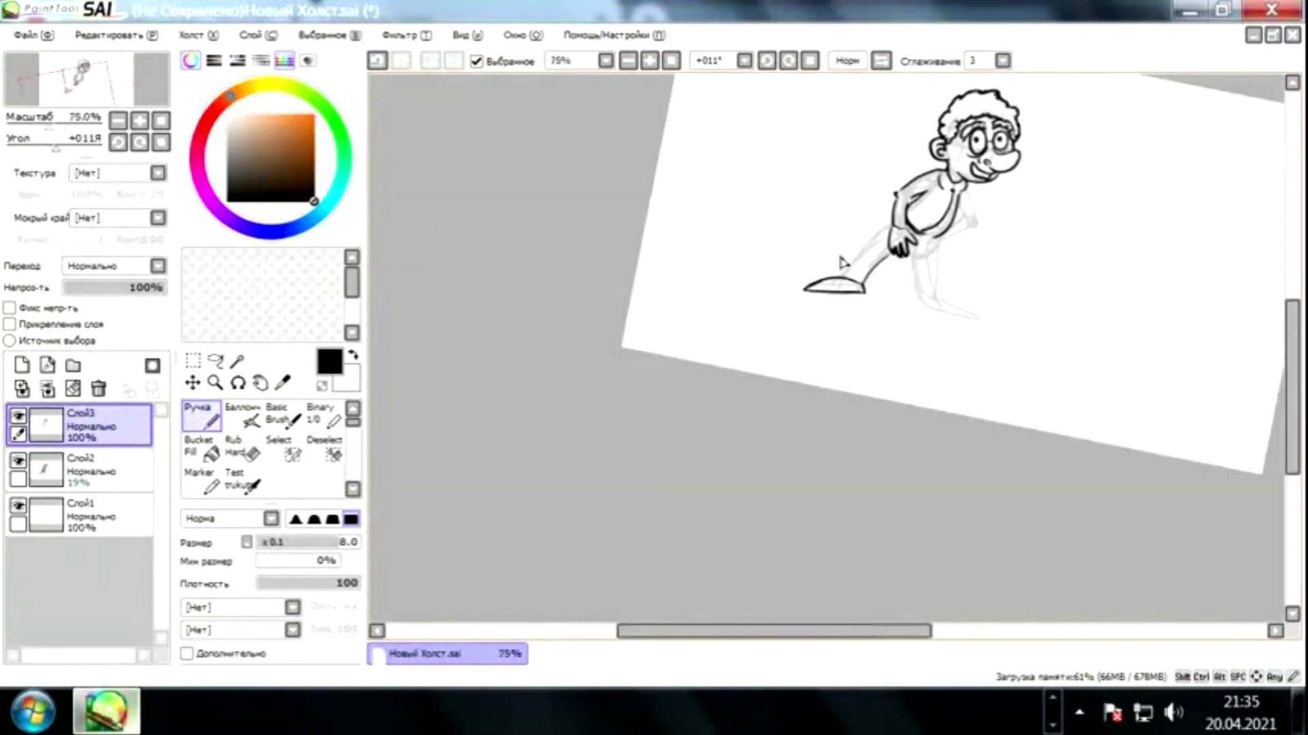
key("End")
scroll(842, 262, "up", 4)
scroll(660, 278, "down", 3)
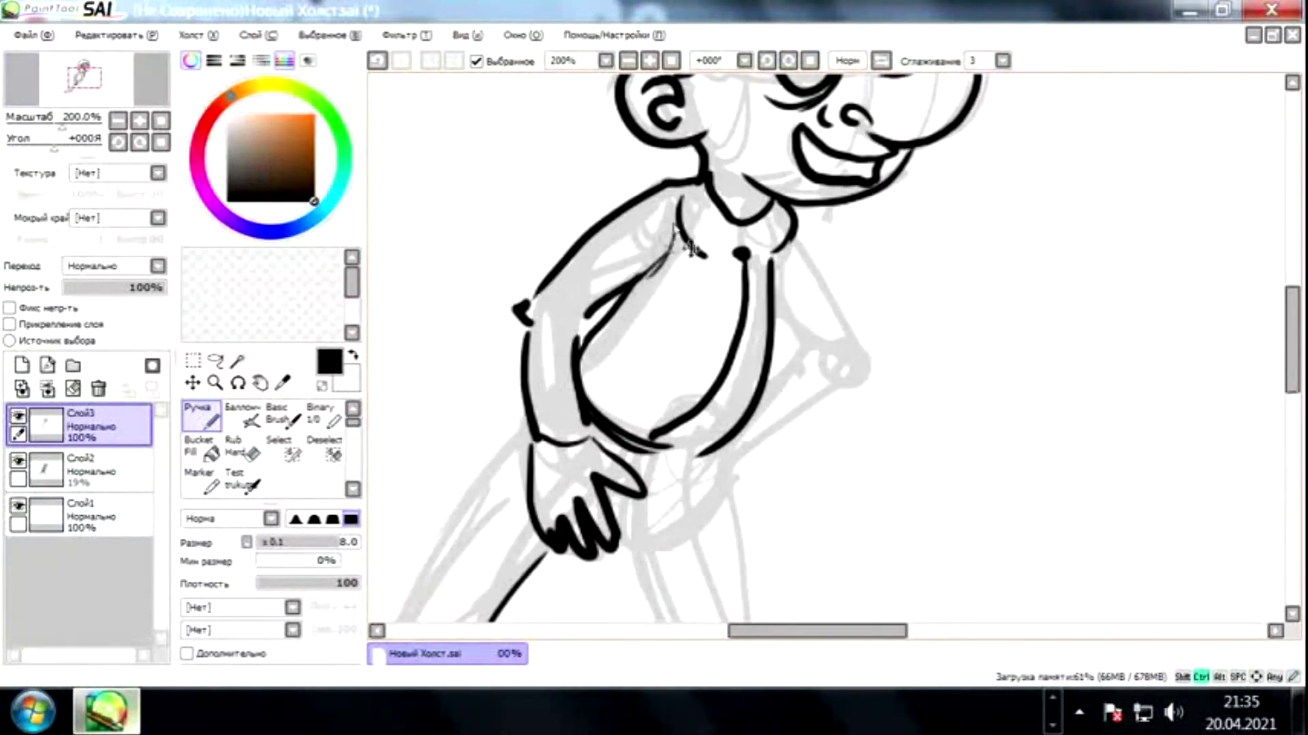
left_click_drag(615, 303, 543, 346)
left_click_drag(717, 259, 776, 407)
left_click_drag(702, 313, 727, 365)
key("ctrl+z")
scroll(727, 368, "up", 1)
scroll(742, 348, "down", 3)
scroll(759, 325, "up", 2)
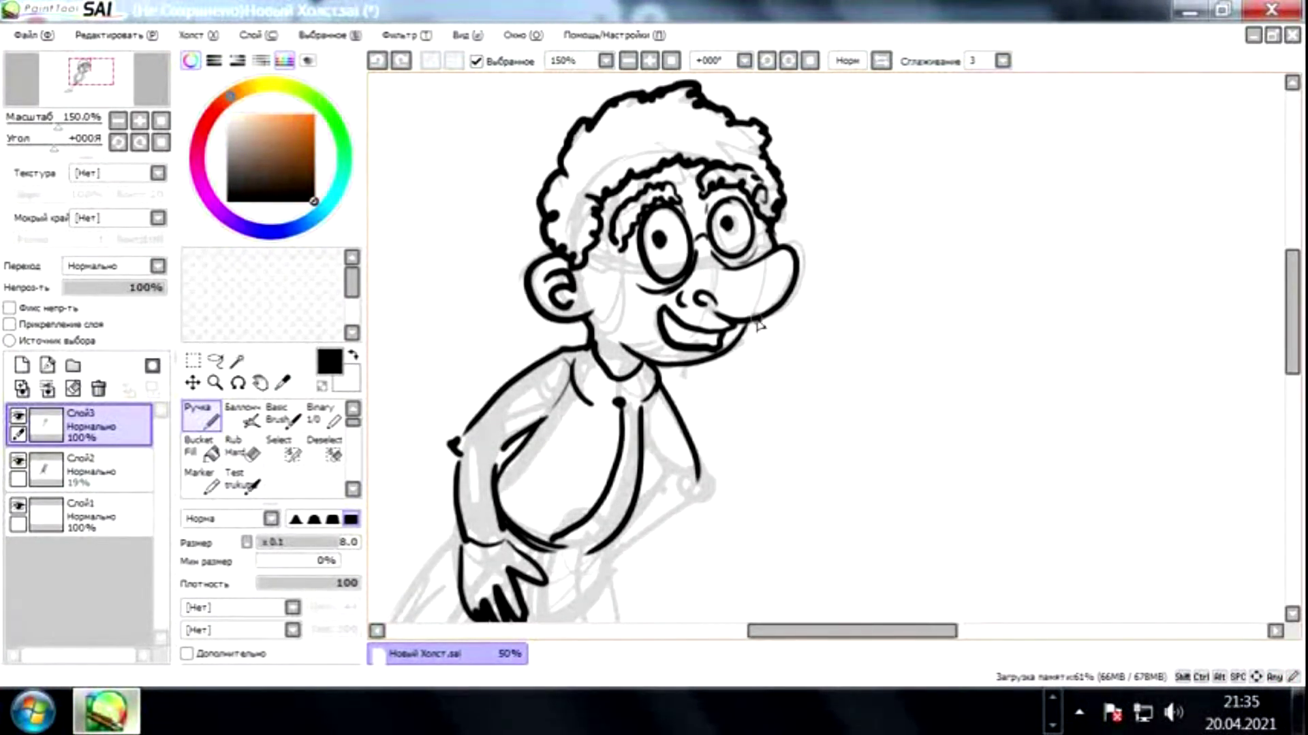
Clean up the line ends at the shirt's lower front and ink the far forearm and hand across it.
scroll(758, 325, "down", 3)
key("ctrl+z")
key("e")
left_click_drag(521, 440, 568, 424)
key("n")
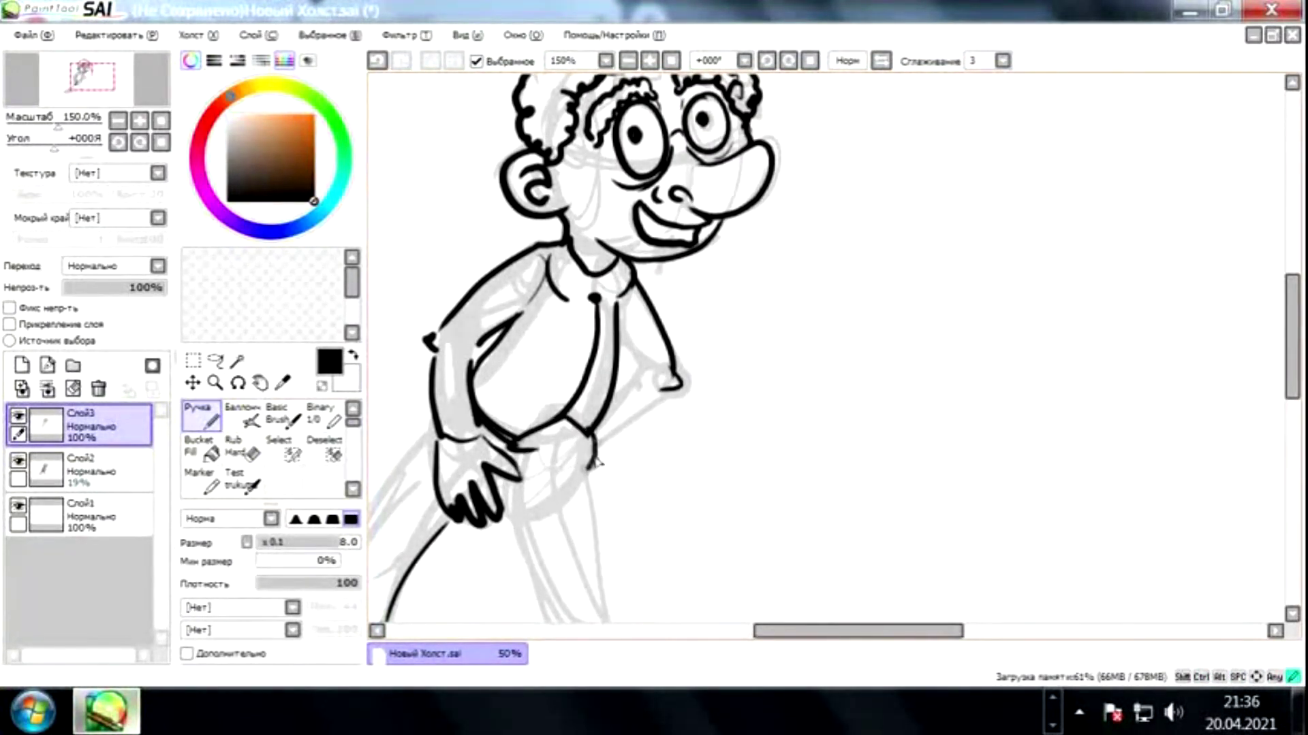
key("ctrl+z")
key("ctrl+z")
key("ctrl+z")
left_click_drag(570, 422, 554, 486)
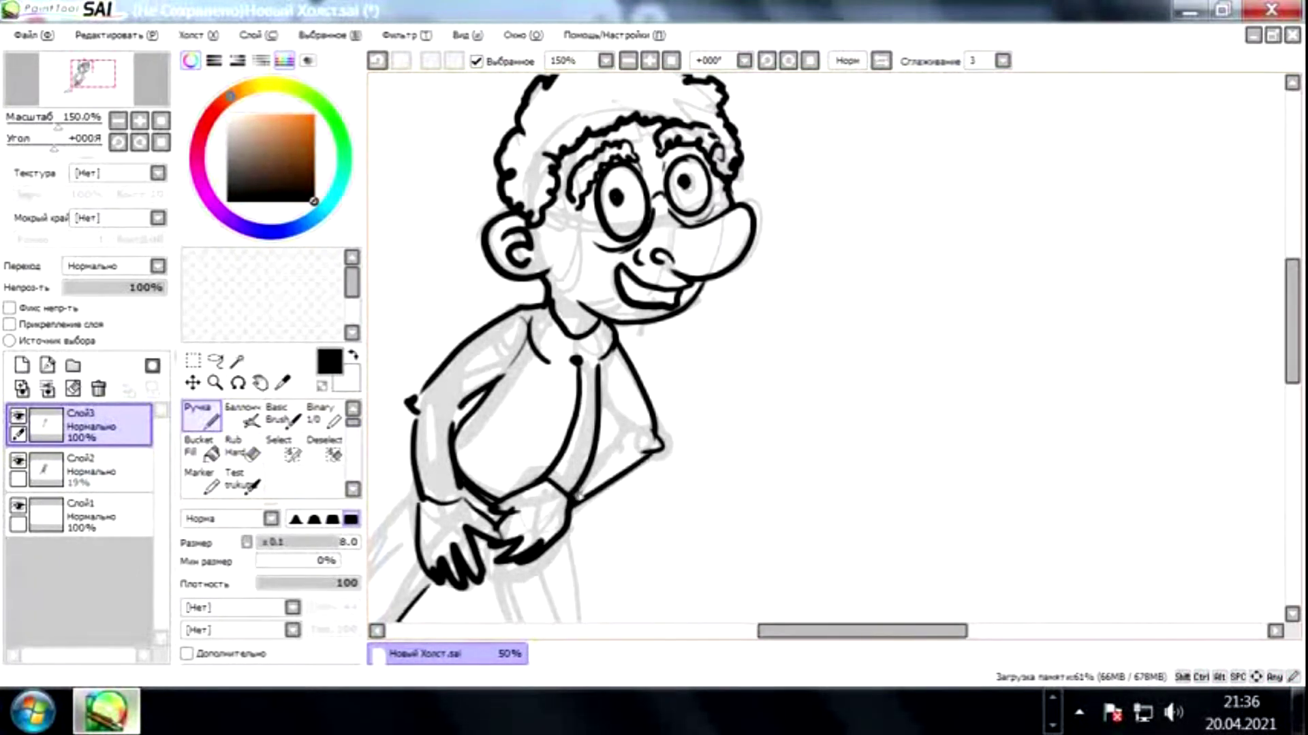
Ink the inner and outer lines of the front trouser leg and the flared cuff at its end.
left_click(242, 450)
key("n")
mouse_move(582, 491)
left_mouse_down()
mouse_move(589, 403)
mouse_move(631, 314)
left_mouse_up()
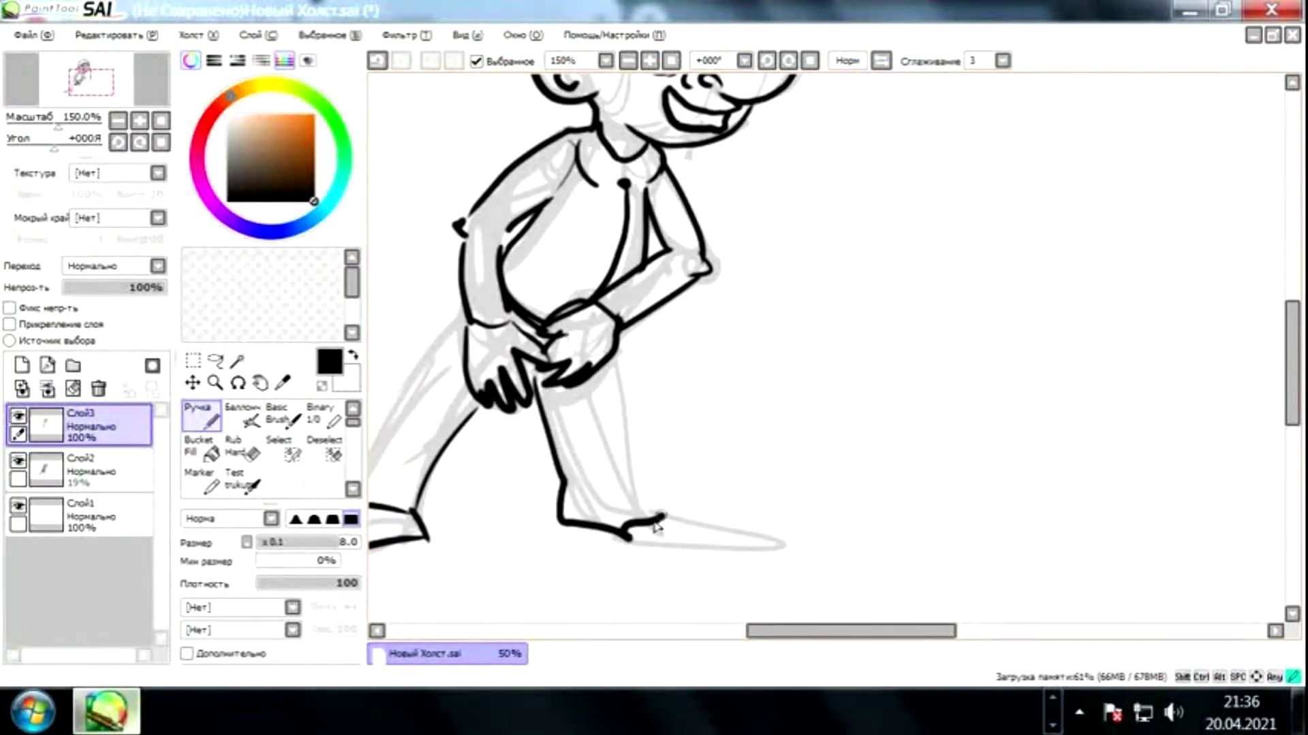
left_click_drag(656, 526, 761, 566)
key("ctrl+z")
mouse_move(579, 348)
left_mouse_down()
mouse_move(449, 548)
mouse_move(409, 555)
left_mouse_up()
key("ctrl+z")
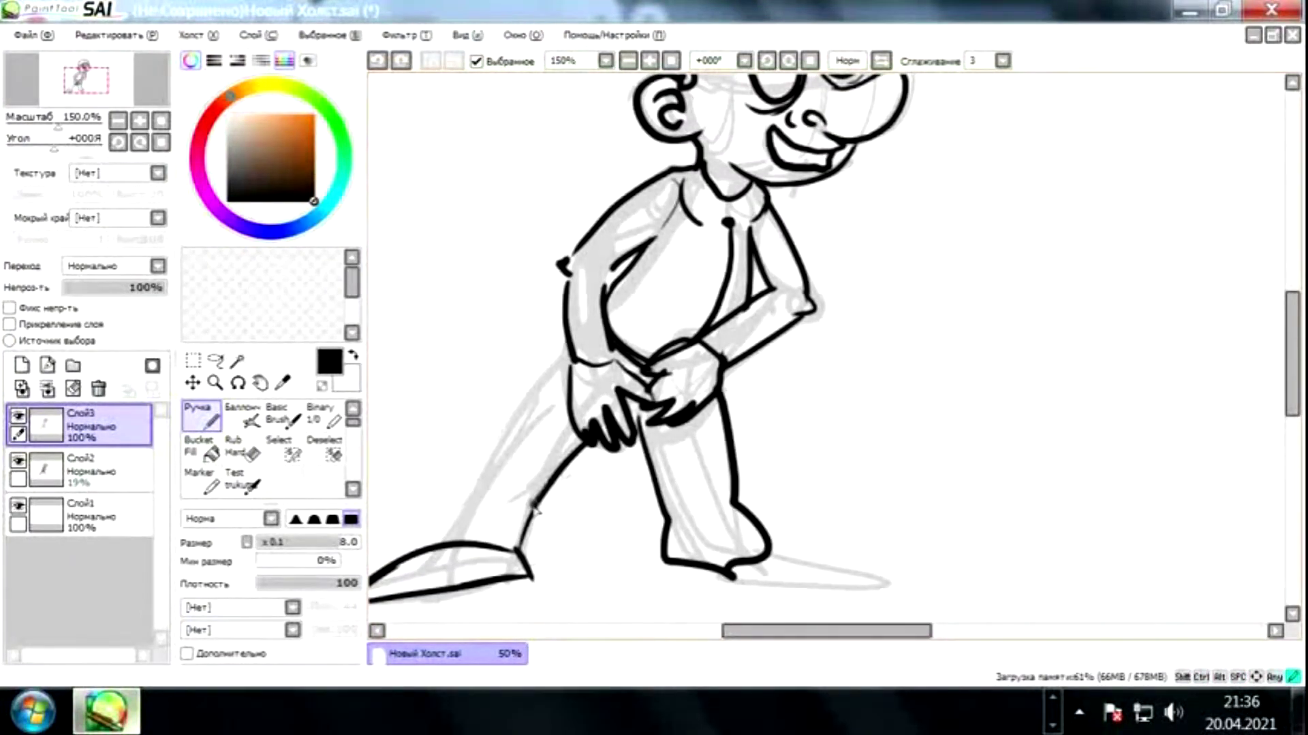
Ink the outer line of the back trouser leg and the long pointed shoe of the front leg.
key("ctrl+z")
left_click_drag(565, 388, 450, 545)
left_click_drag(450, 538, 566, 555)
mouse_move(559, 477)
left_mouse_down()
mouse_move(582, 467)
mouse_move(450, 535)
left_mouse_up()
key("ctrl+z")
key("ctrl+z")
mouse_move(606, 341)
left_mouse_down()
mouse_move(443, 545)
mouse_move(473, 507)
left_mouse_up()
key("ctrl+z")
left_click_drag(555, 417, 453, 545)
left_click_drag(617, 430, 500, 545)
mouse_move(606, 344)
left_mouse_down()
mouse_move(613, 385)
mouse_move(480, 525)
mouse_move(564, 589)
left_mouse_up()
key("ctrl+z")
left_click_drag(602, 467, 549, 589)
left_click_drag(579, 586, 606, 456)
left_click_drag(790, 449, 790, 477)
scroll(790, 477, "down", 6)
scroll(790, 476, "up", 3)
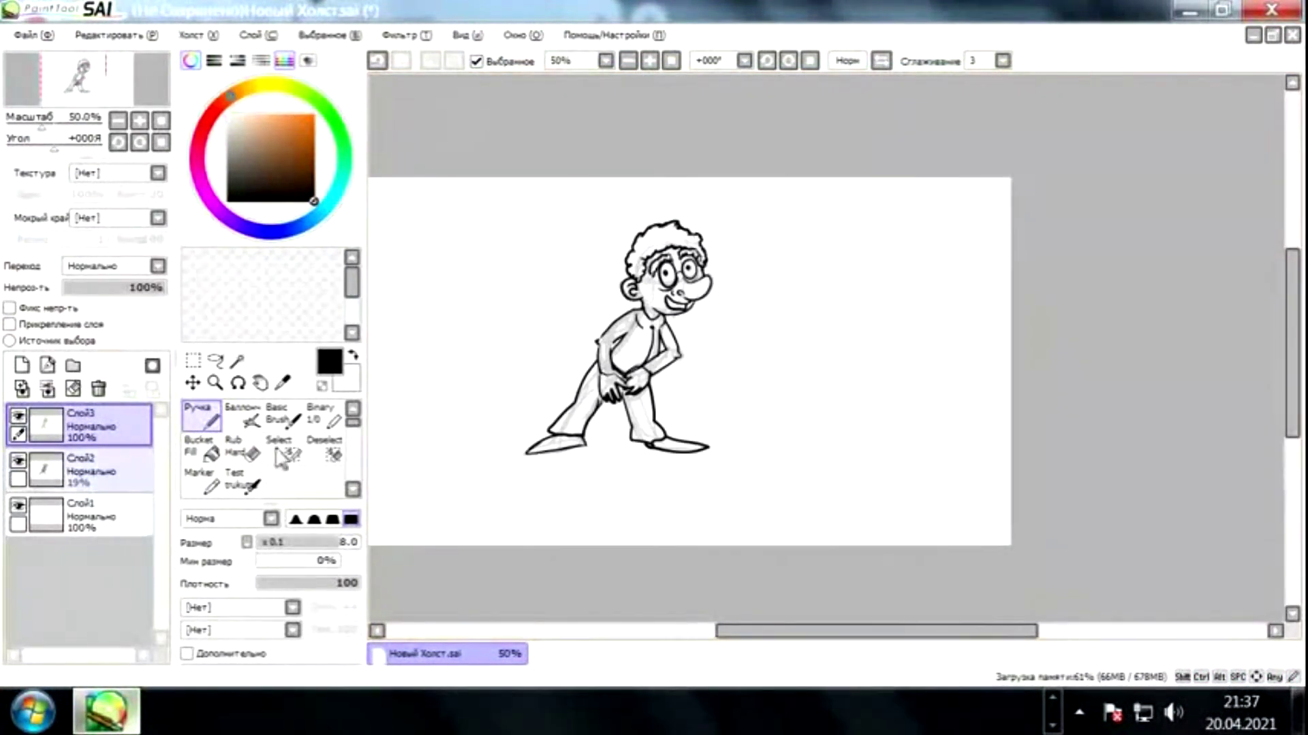
Erase the open mouth and ink a smaller smiling mouth in its place below the nose.
left_click(19, 461)
left_click(19, 461)
scroll(654, 286, "up", 4)
left_click(242, 449)
key("space")
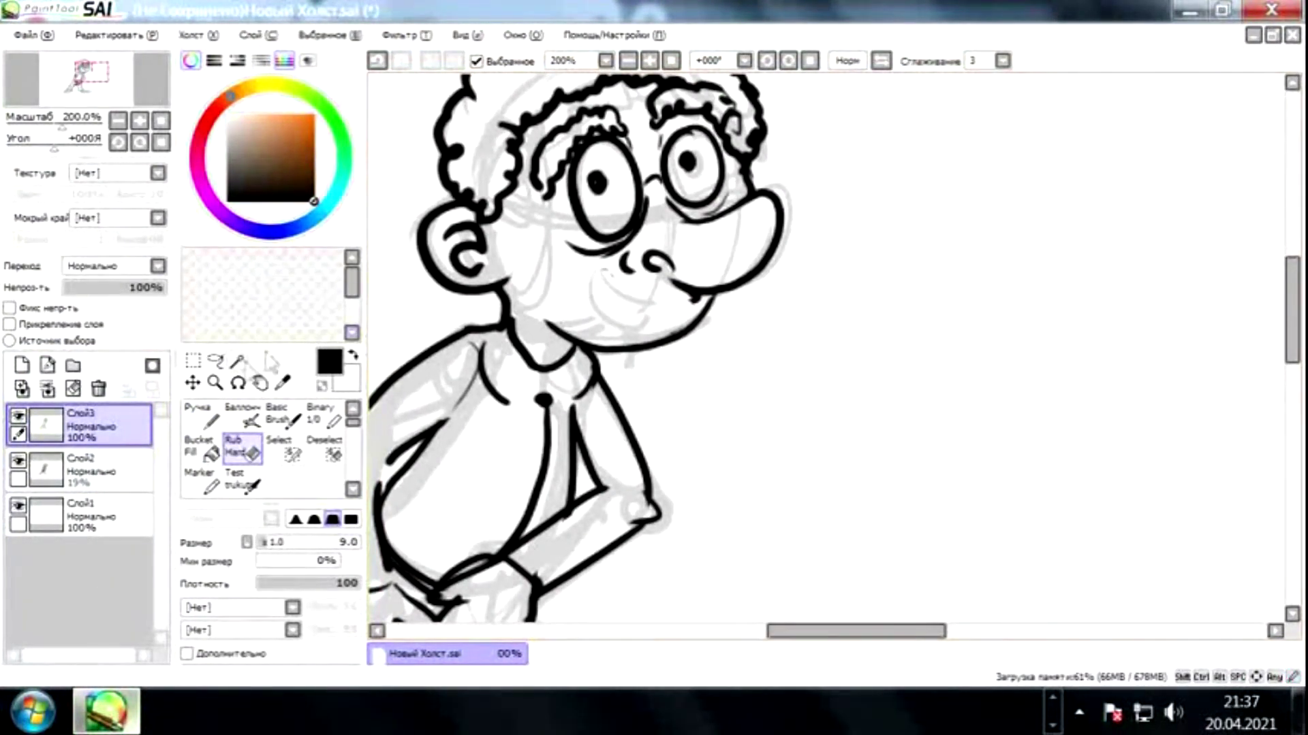
key("n")
left_click_drag(613, 295, 671, 290)
key("ctrl+z")
key("ctrl+z")
key("ctrl+z")
left_click_drag(628, 312, 658, 307)
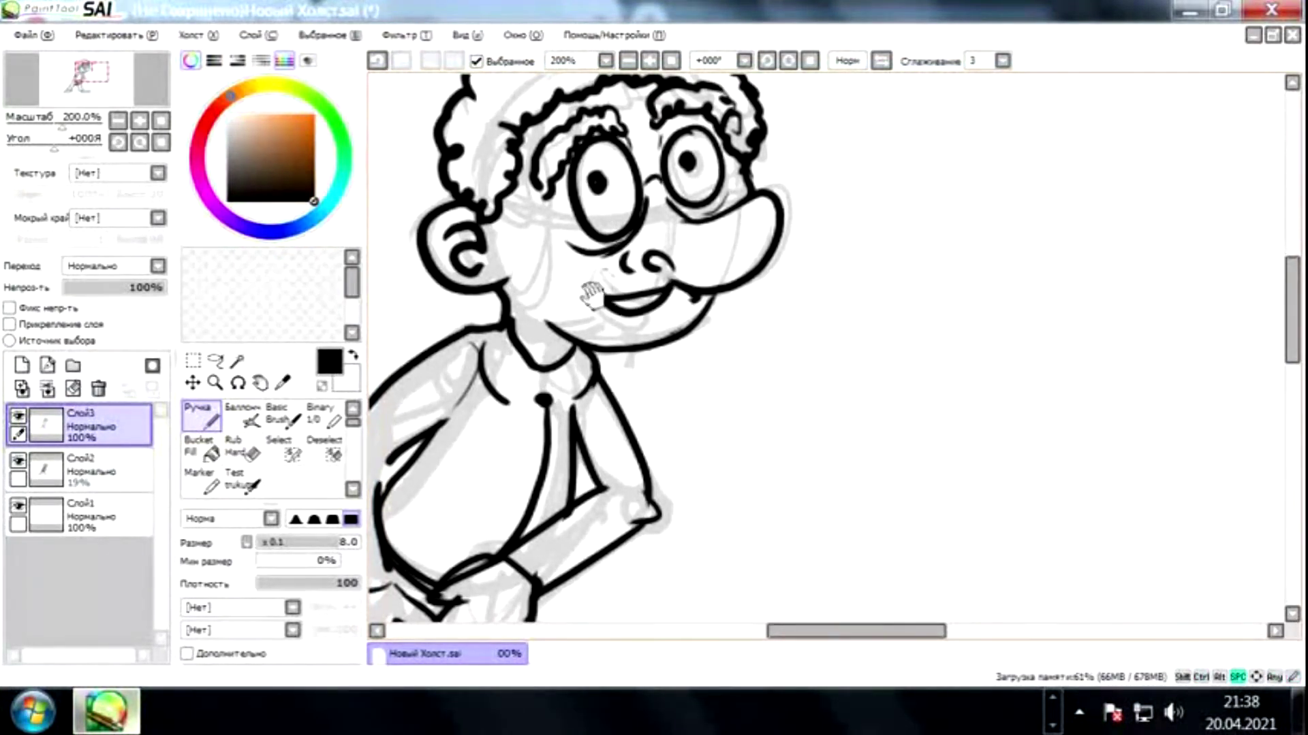
Hide the rough sketch layer and slightly enlarge the lassoed far eye with a transform.
scroll(513, 369, "down", 4)
left_click(18, 461)
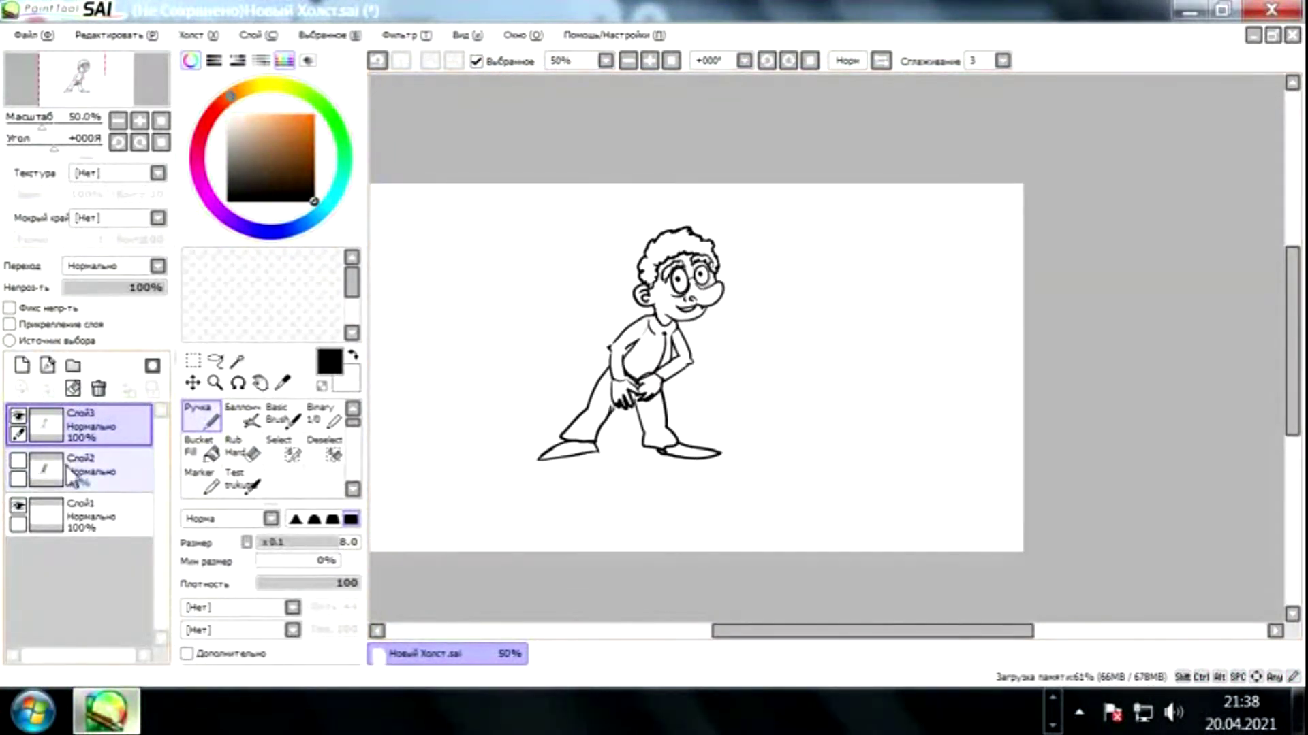
left_click(216, 360)
scroll(715, 267, "up", 4)
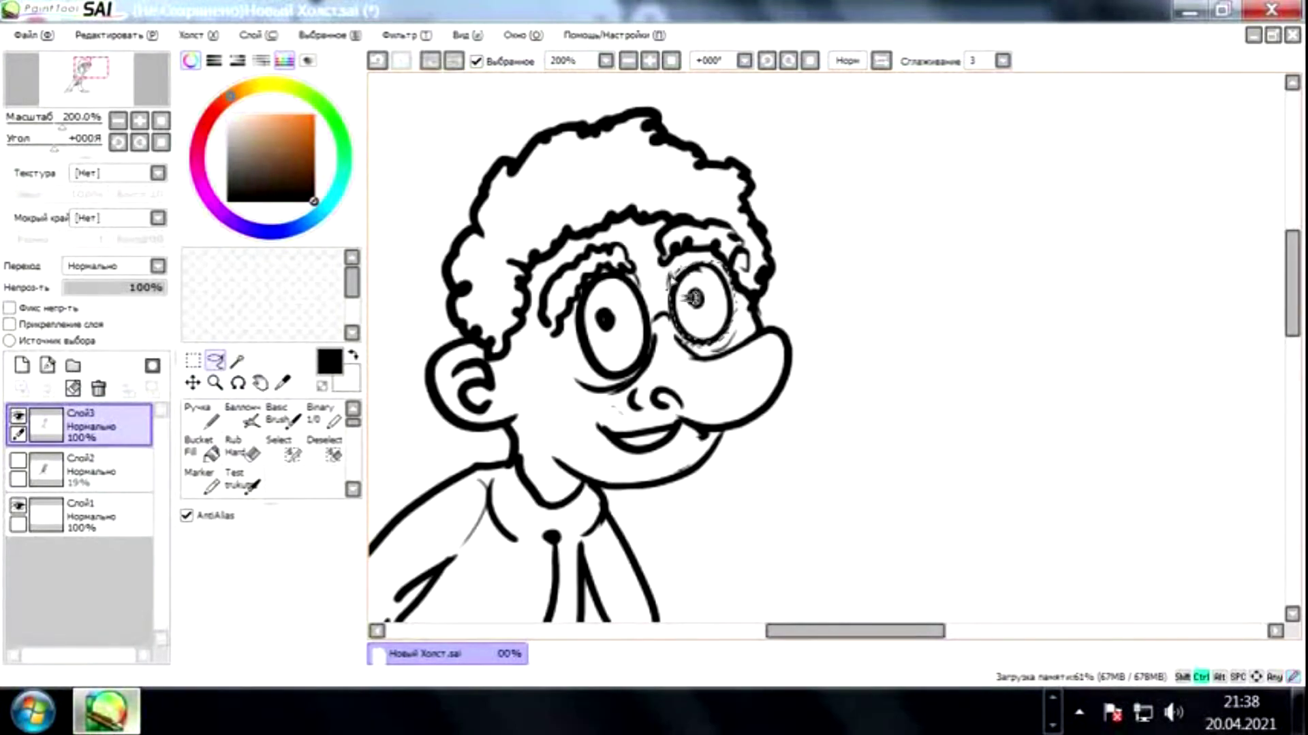
key("ctrl+t")
key("Return")
scroll(491, 286, "down", 4)
key("n")
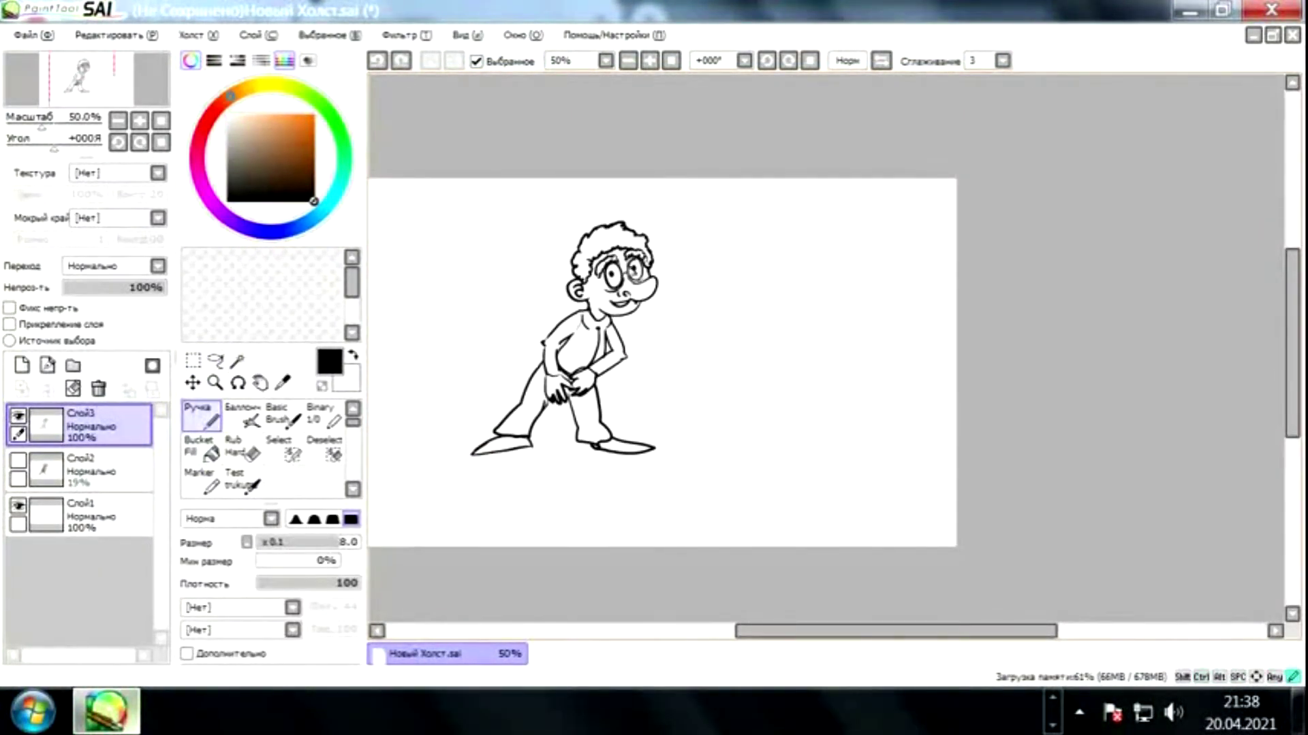
Add a new layer for colour and lower the line art layer's opacity to 36%.
scroll(560, 314, "up", 1)
left_click(22, 366)
left_click(81, 470)
left_click_drag(136, 287, 100, 287)
Paint the face and nose in light peach at brush size 30 on the new layer, moved beneath the line art.
left_click(263, 121)
key("bracketright")
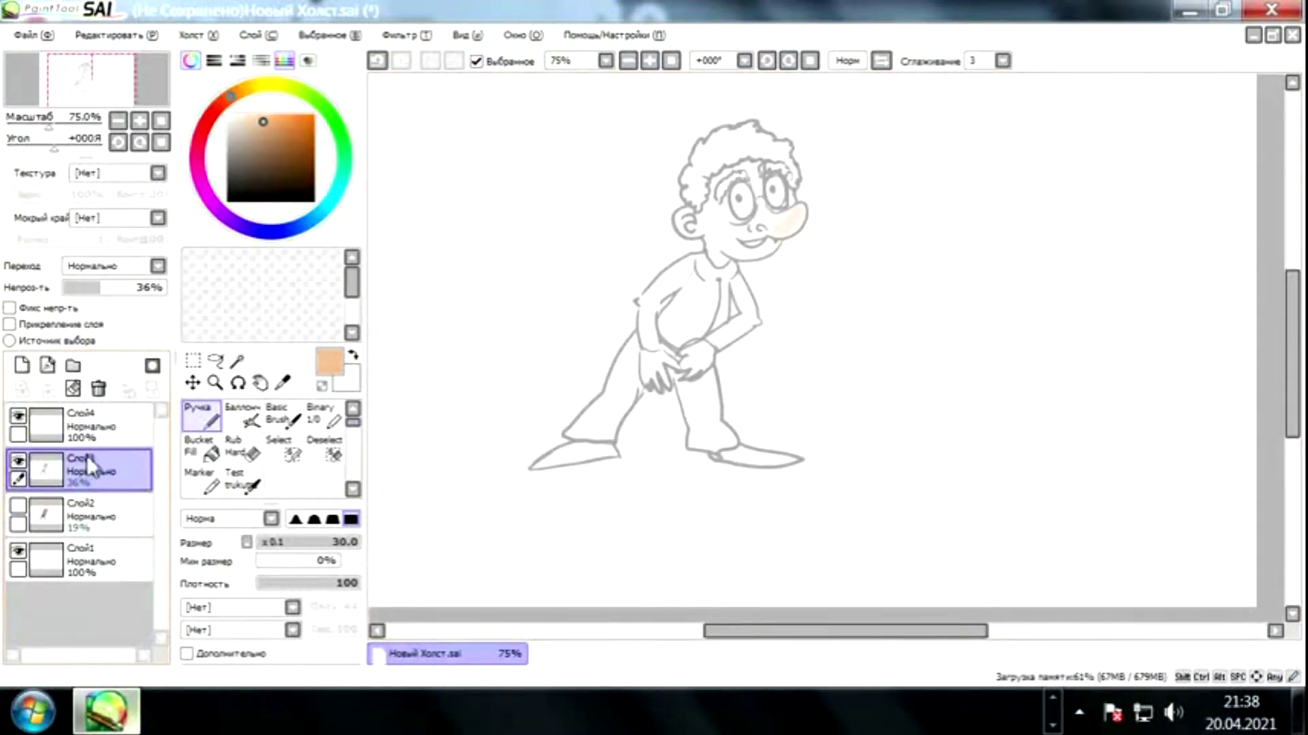
left_click(87, 426)
left_click(247, 118)
key("space")
left_click_drag(812, 228, 681, 262)
scroll(787, 228, "up", 3)
left_click_drag(109, 426, 106, 470)
mouse_move(749, 269)
left_mouse_down()
mouse_move(692, 292)
mouse_move(680, 333)
mouse_move(707, 324)
mouse_move(694, 470)
left_mouse_up()
key("space")
mouse_move(688, 381)
left_mouse_down()
mouse_move(613, 409)
mouse_move(582, 442)
mouse_move(653, 402)
mouse_move(542, 417)
mouse_move(520, 382)
mouse_move(494, 409)
left_mouse_up()
Erase the ear on the line art layer and redraw its outline and inner curve in black.
left_click(102, 425)
left_click_drag(257, 175, 227, 200)
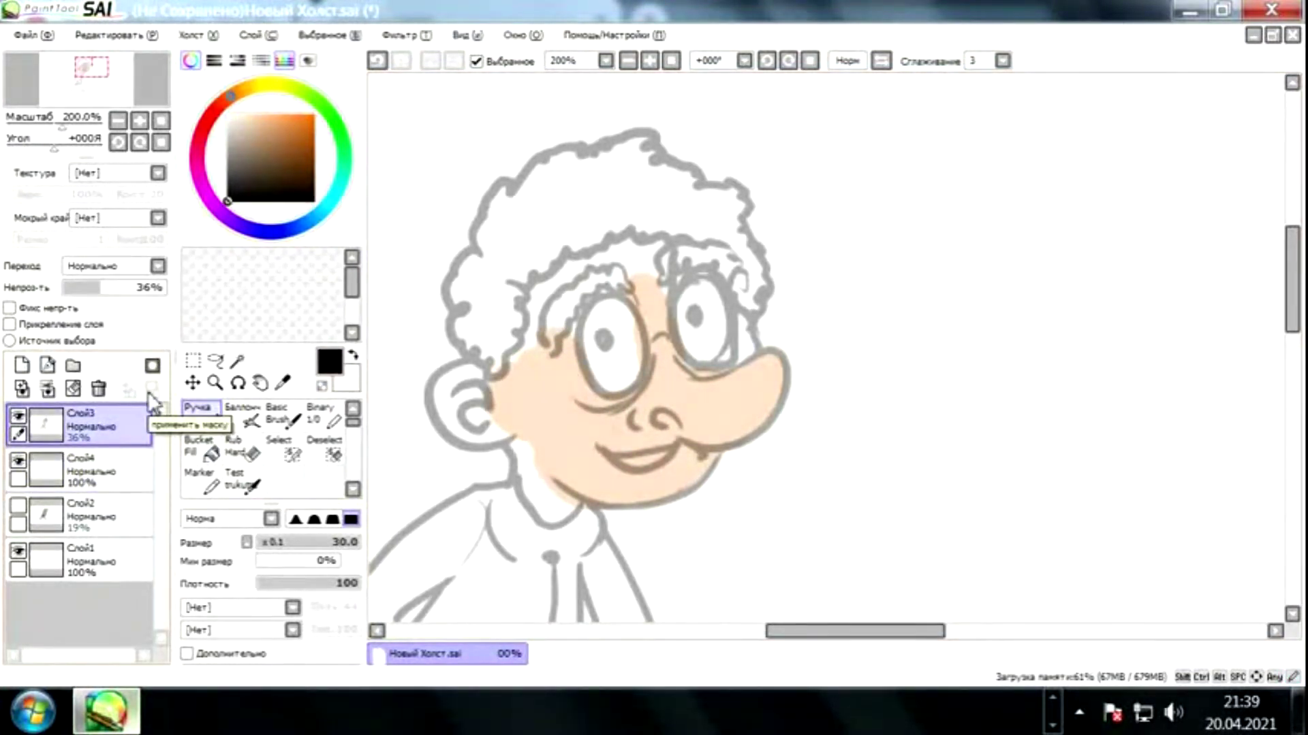
left_click(215, 361)
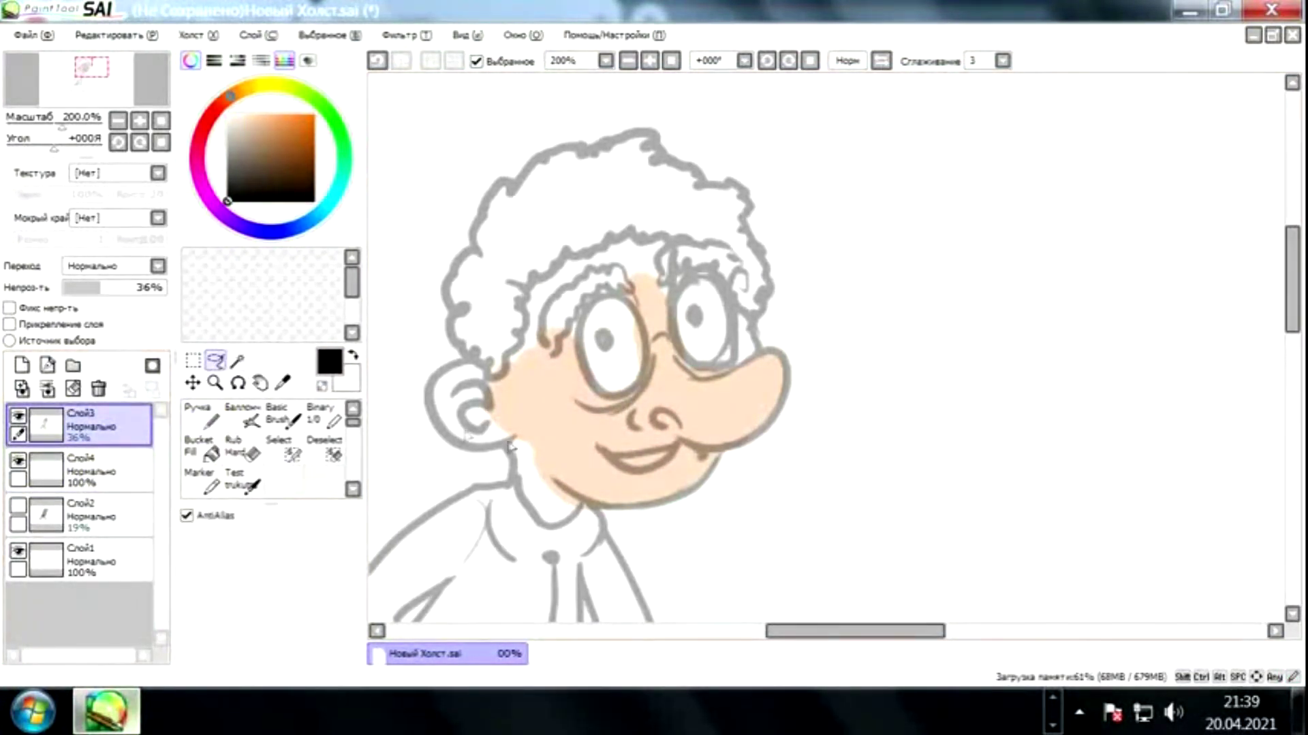
left_click_drag(507, 429, 446, 378)
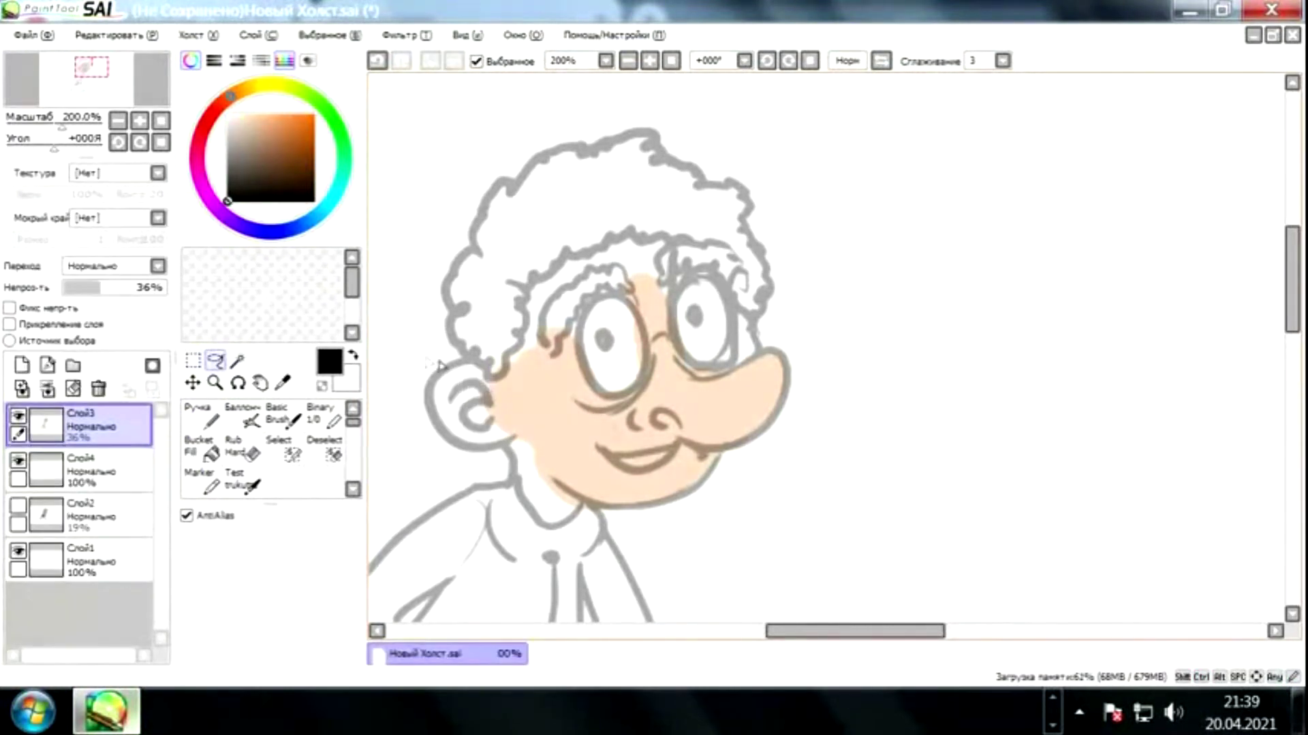
key("e")
left_click(201, 414)
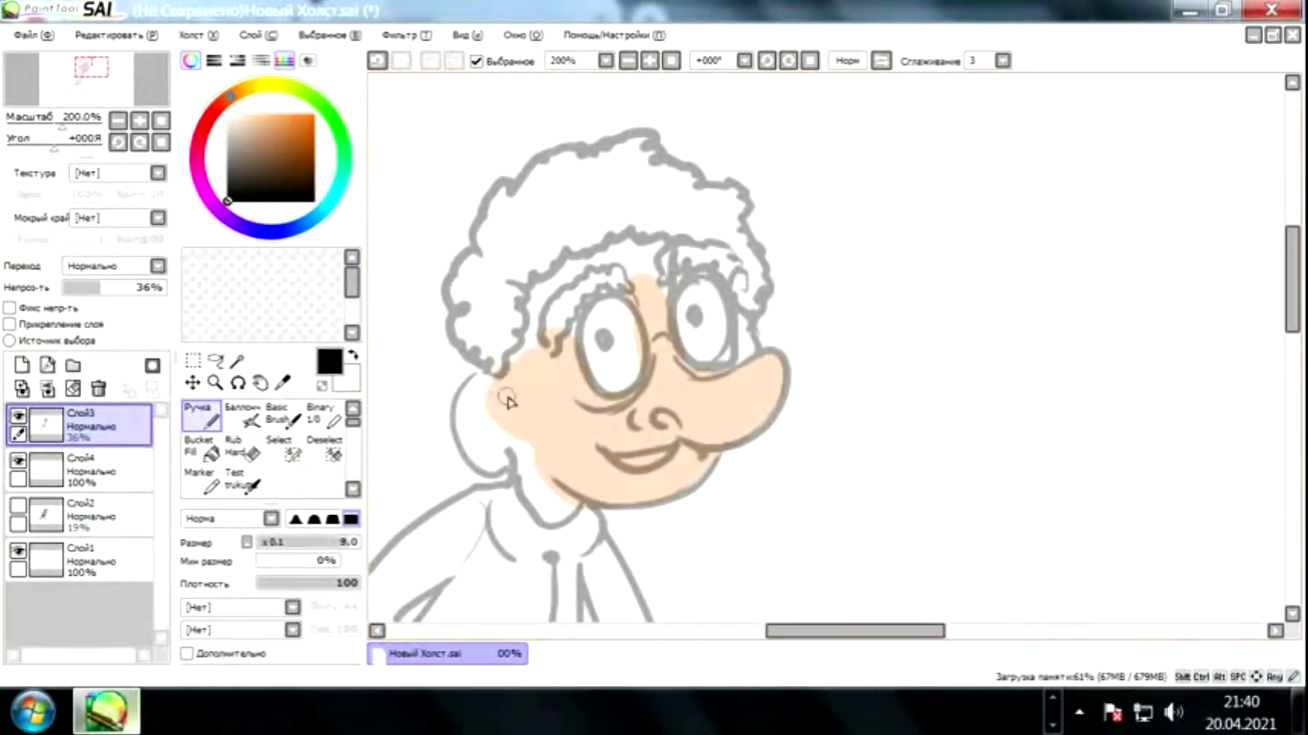
left_click_drag(477, 352, 508, 442)
left_click_drag(501, 371, 510, 410)
key("ctrl+z")
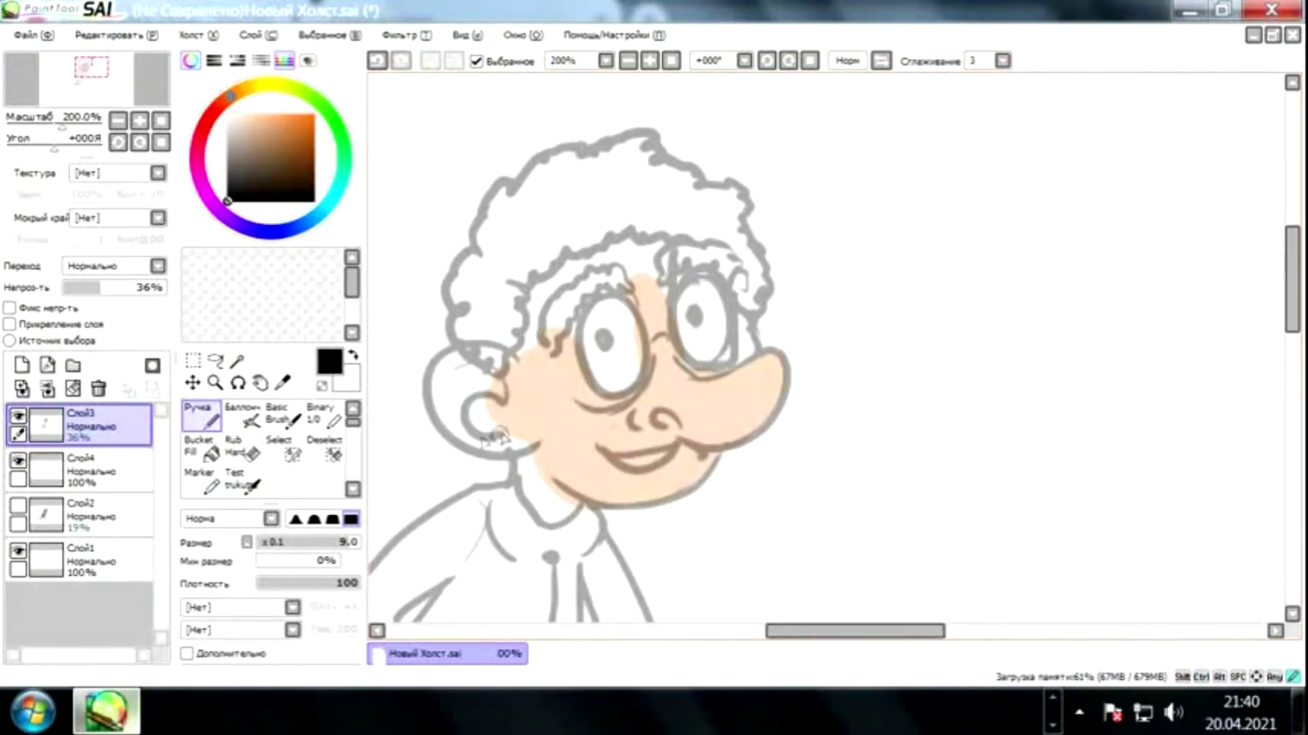
Fill the ear, neck and forehead with the sampled skin colour on the colour layer at brush size 16.
left_click(88, 469)
left_click(551, 471, "alt")
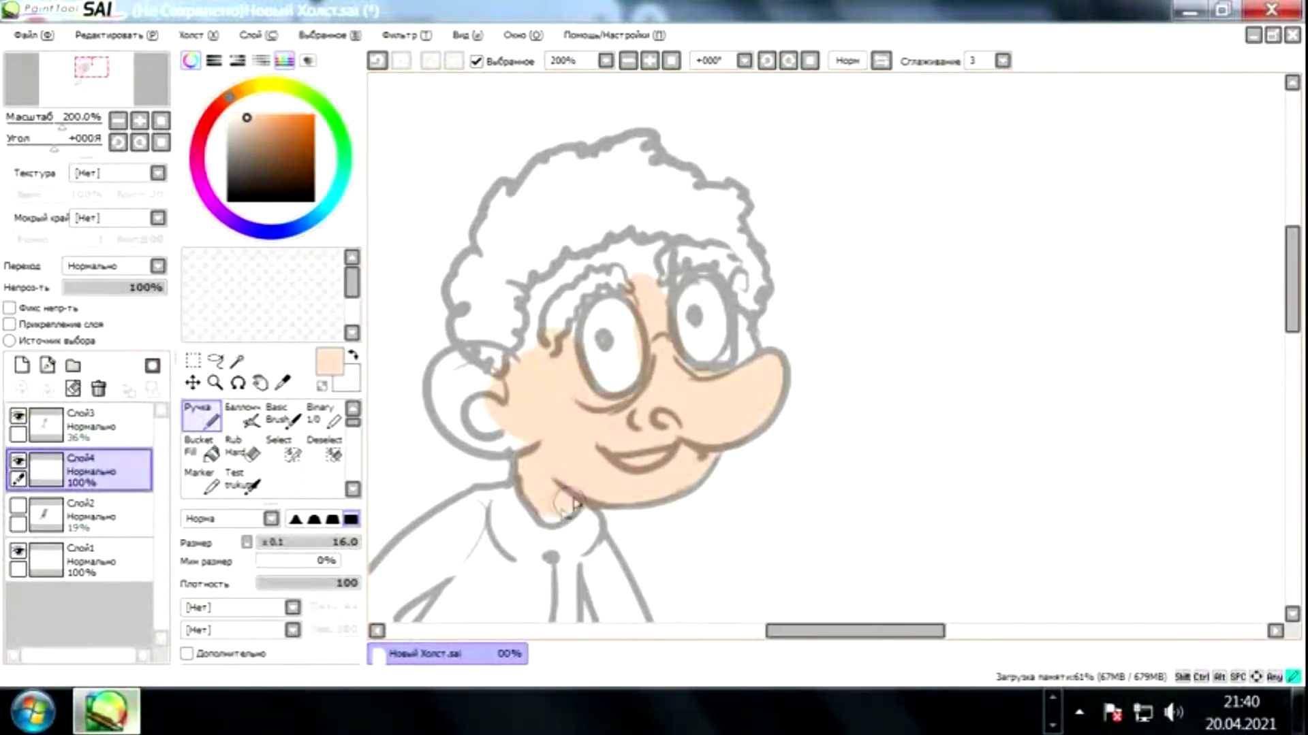
mouse_move(552, 469)
left_mouse_down()
mouse_move(463, 391)
mouse_move(542, 320)
mouse_move(640, 273)
left_mouse_up()
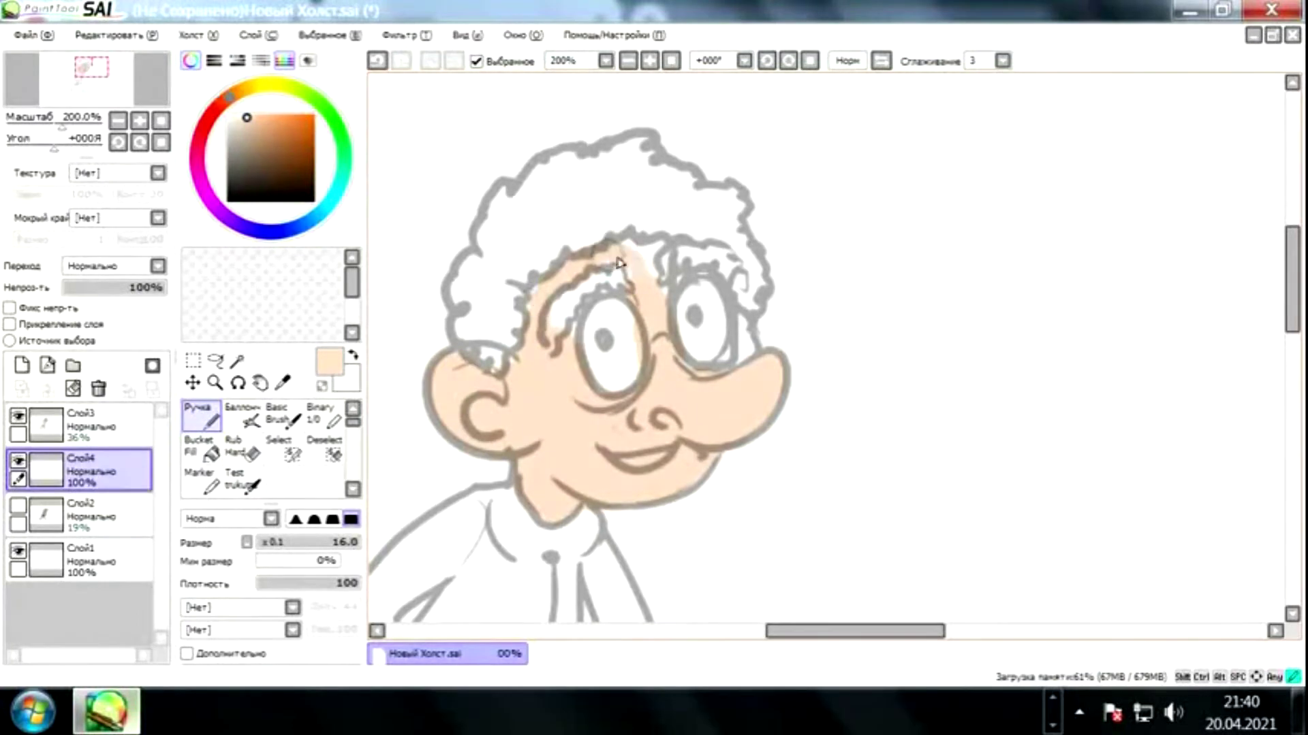
Airbrush darker skin shading around the nose, eyes and chin, adding a new layer above the skin colour.
left_click(254, 134)
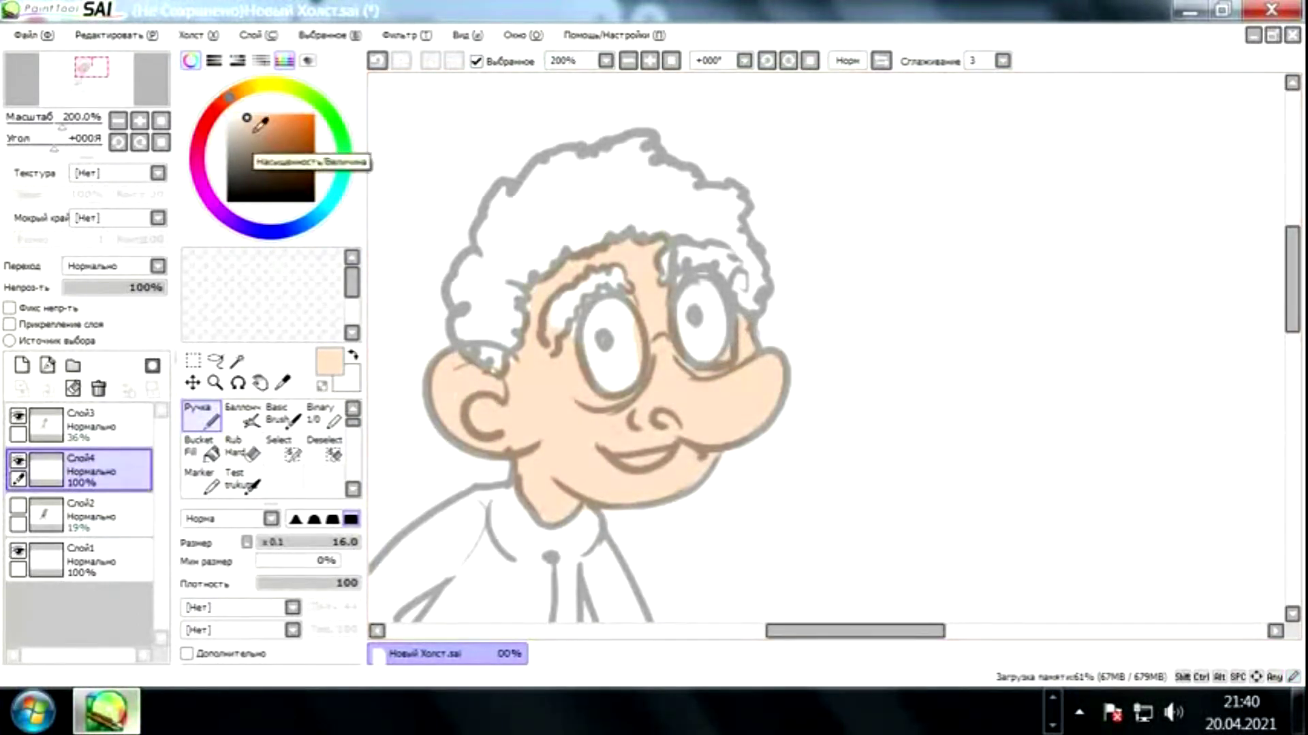
left_click(243, 416)
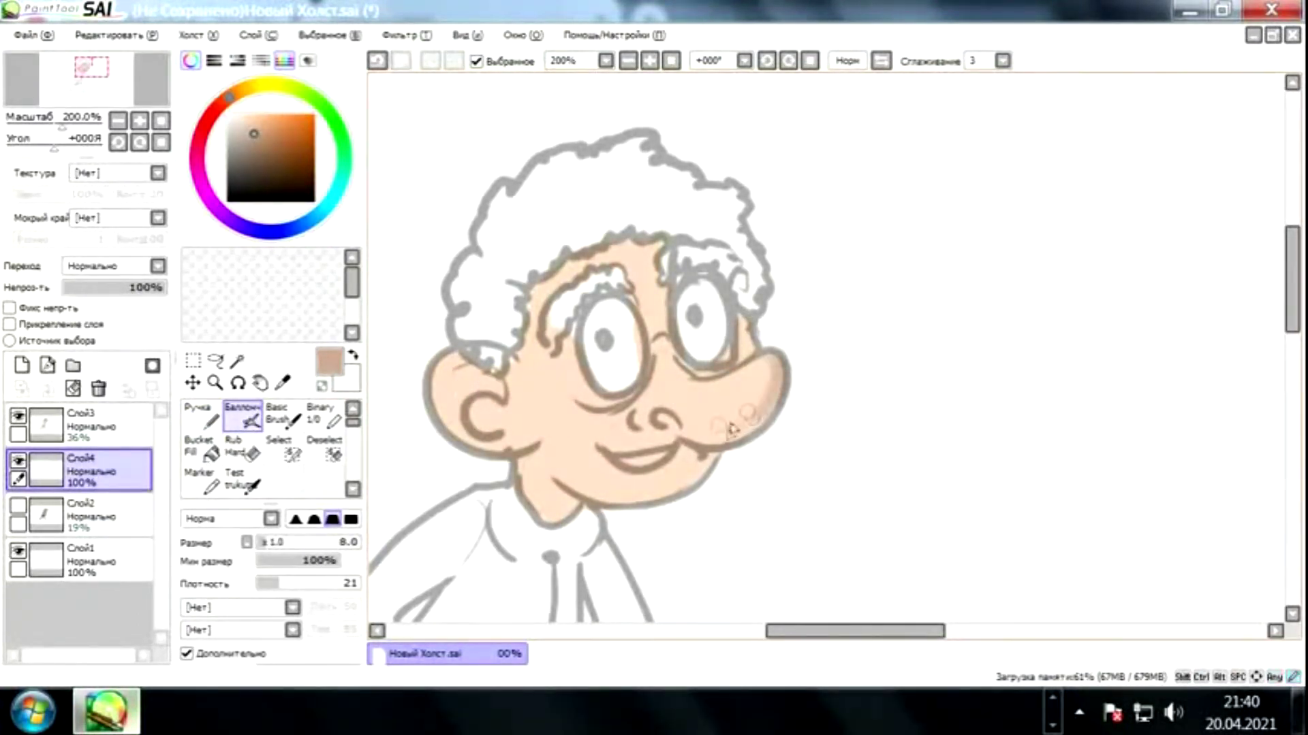
key("ctrl+shift+n")
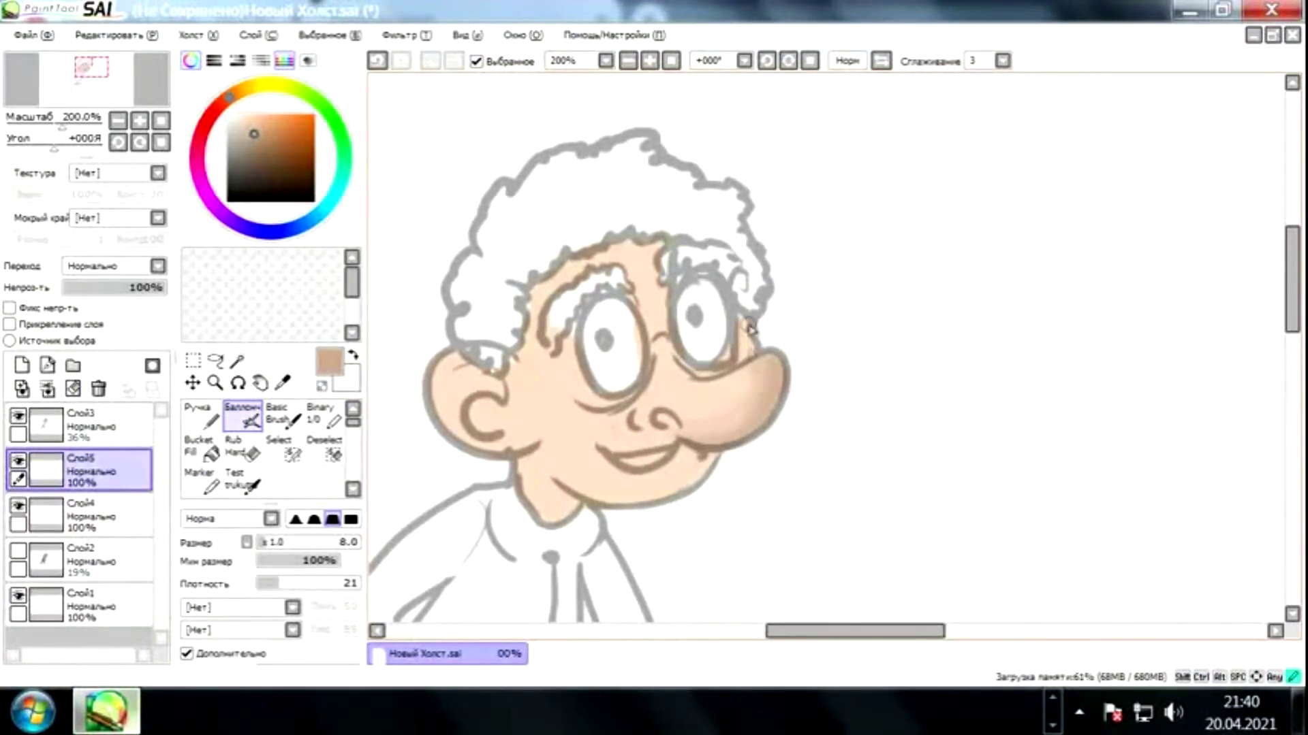
mouse_move(689, 476)
left_mouse_down()
mouse_move(668, 473)
mouse_move(682, 472)
left_mouse_up()
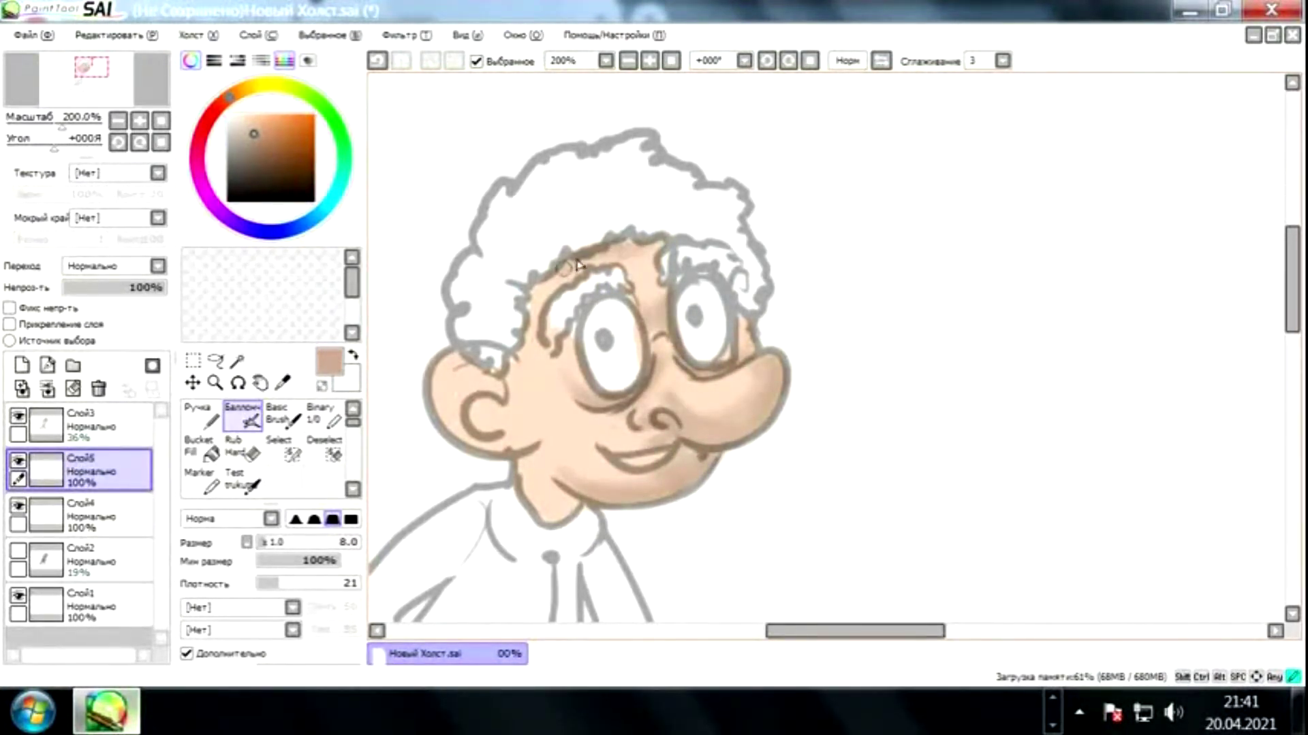
Airbrush the darker skin shading onto the ear, neck and cheek.
left_click_drag(463, 375, 500, 454)
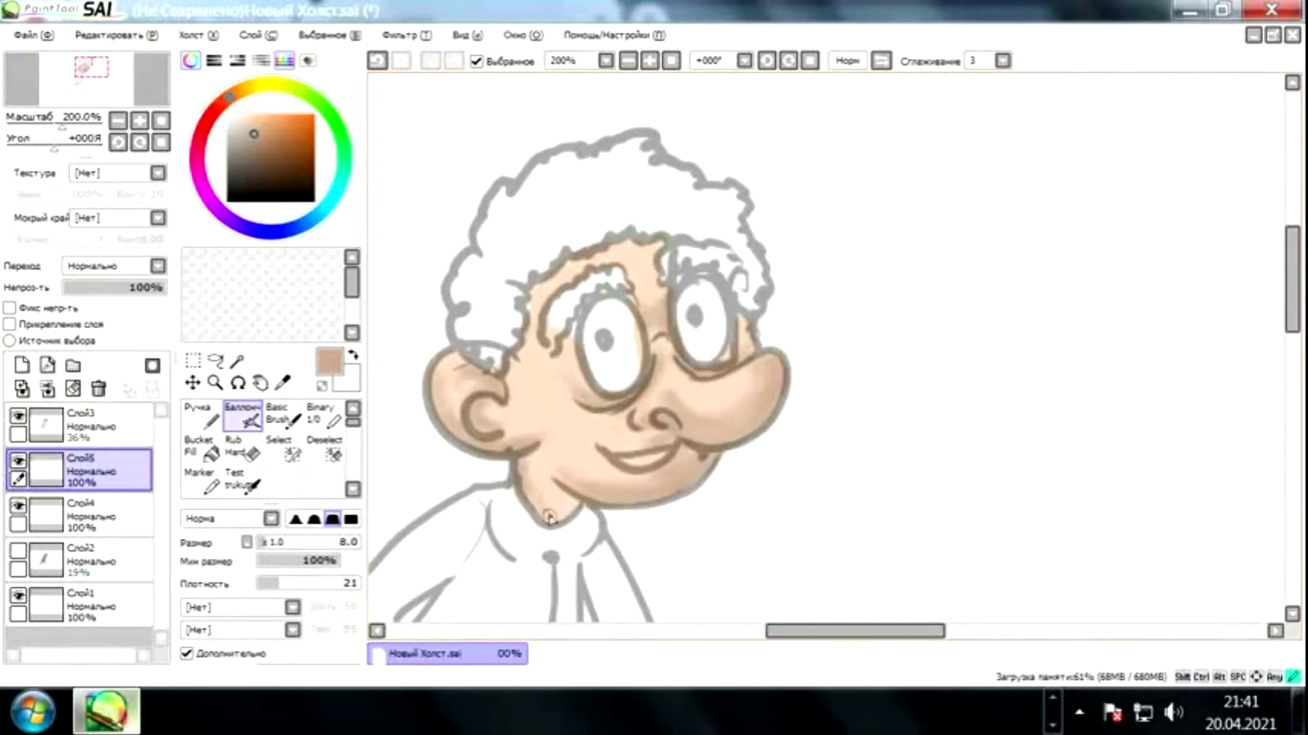
key("ctrl+z")
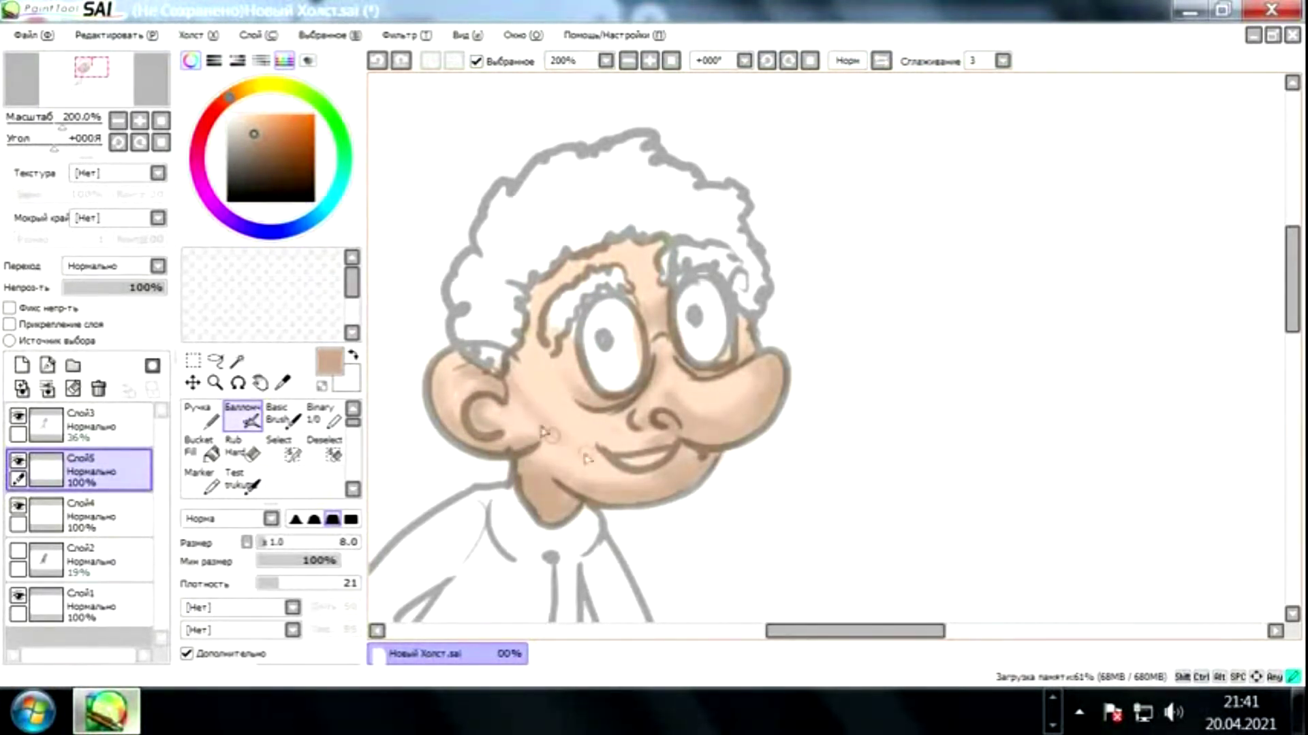
left_click_drag(512, 400, 547, 387)
key("ctrl+z")
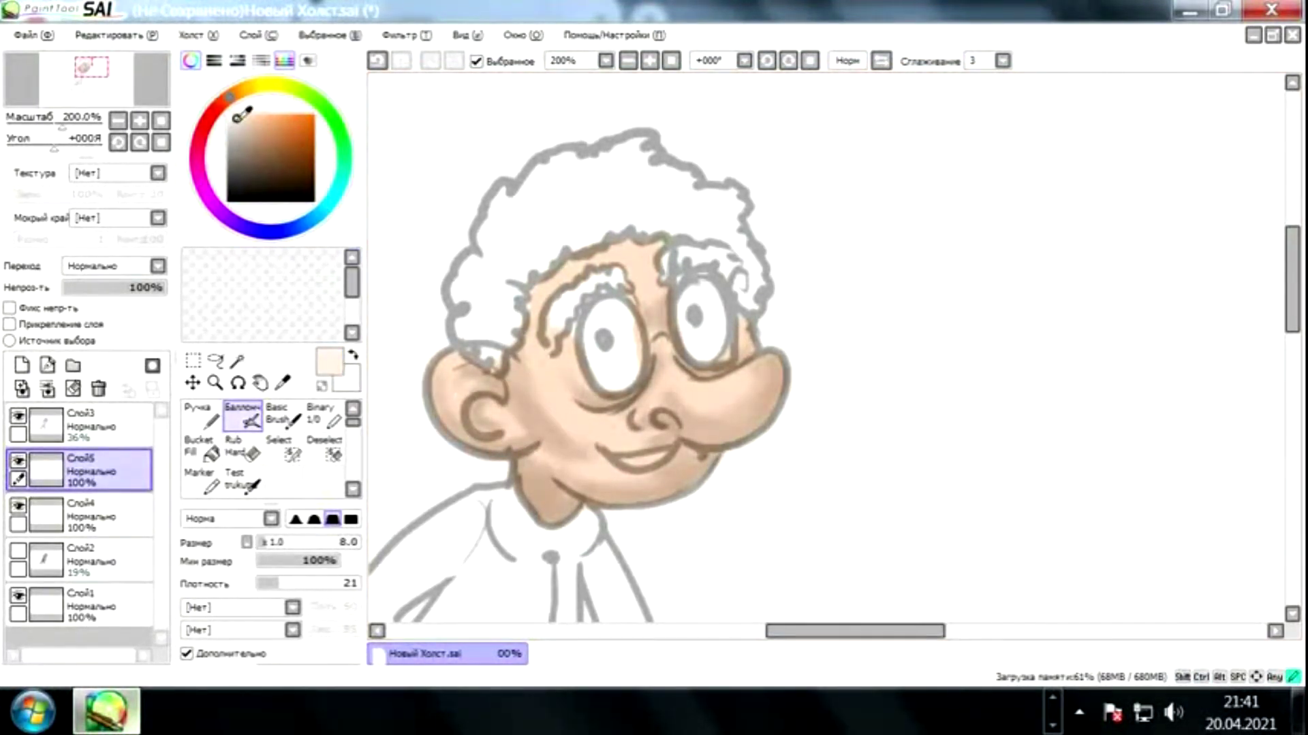
Add another layer and airbrush pale cream highlights on the nose, ear and cheek.
left_click(23, 366)
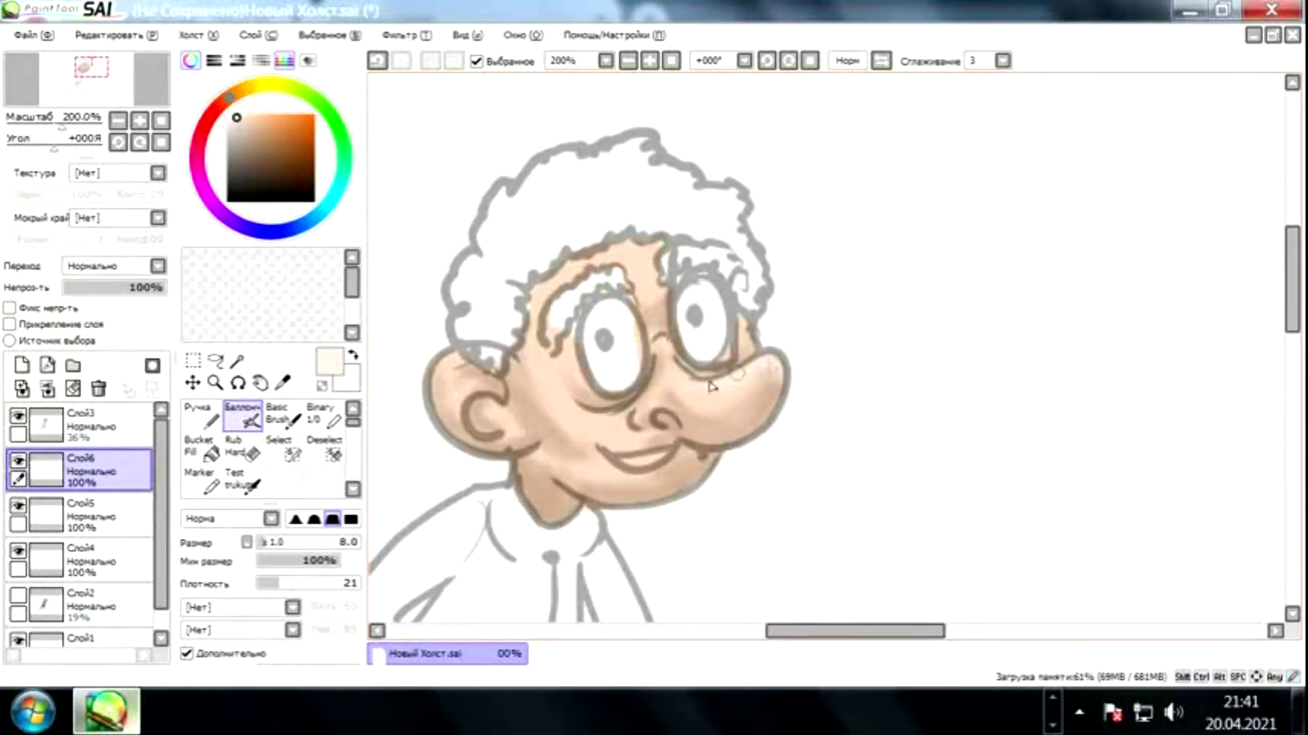
key("ctrl+z")
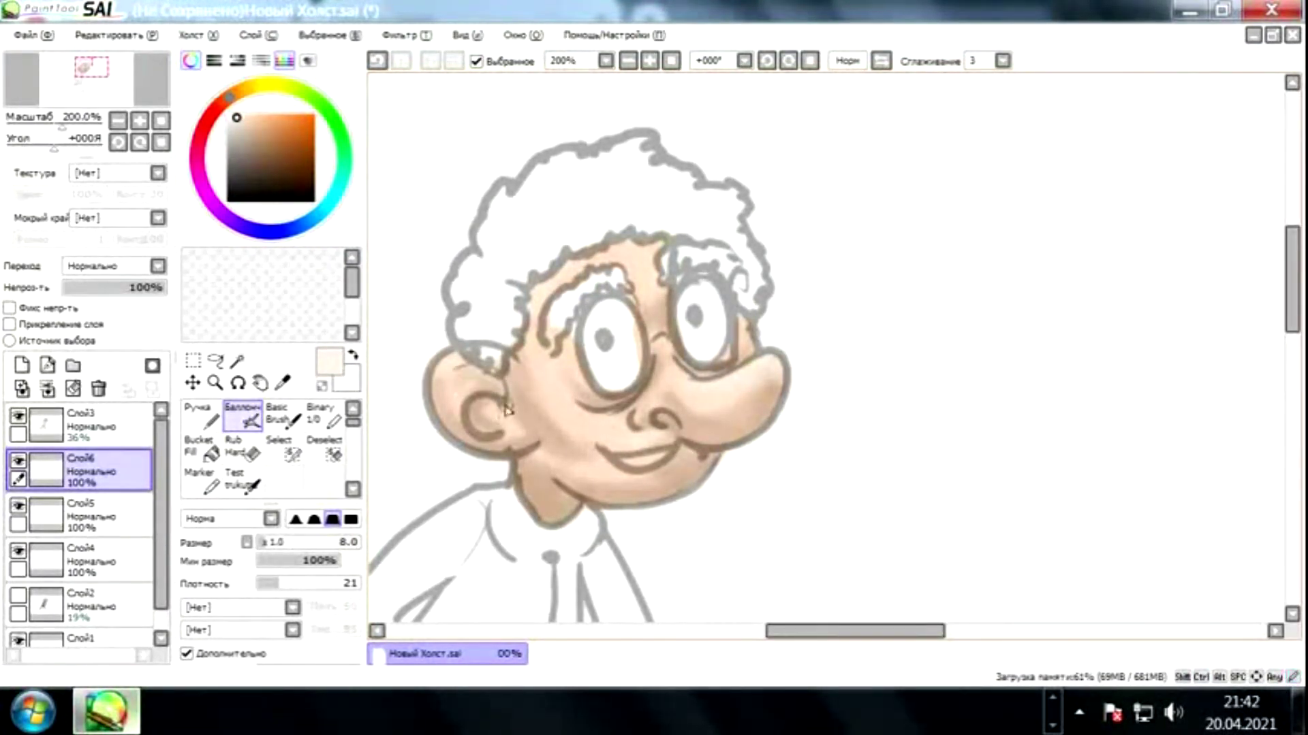
key("ctrl+z")
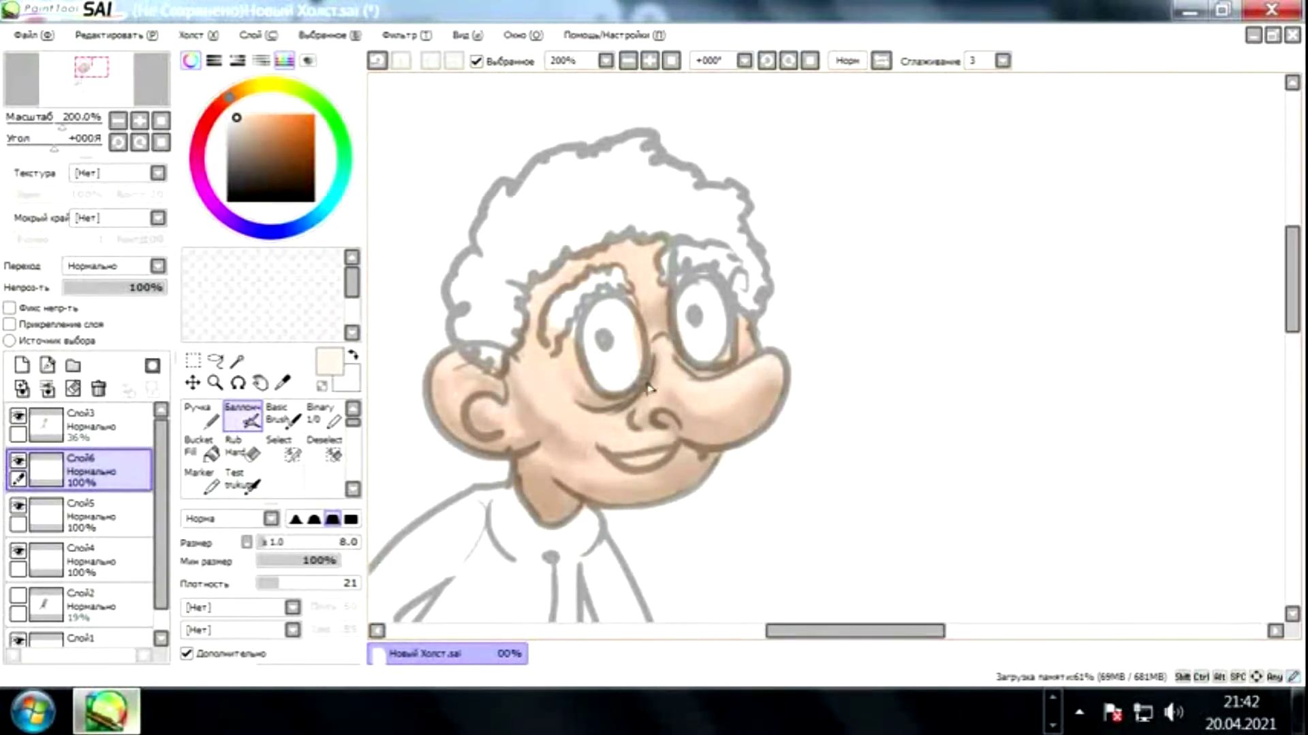
Shade the eye whites in light grey on the shading layer and deepen the skin shadows with grey-brown.
left_click(722, 341, "alt")
left_click(728, 335, "ctrl+shift")
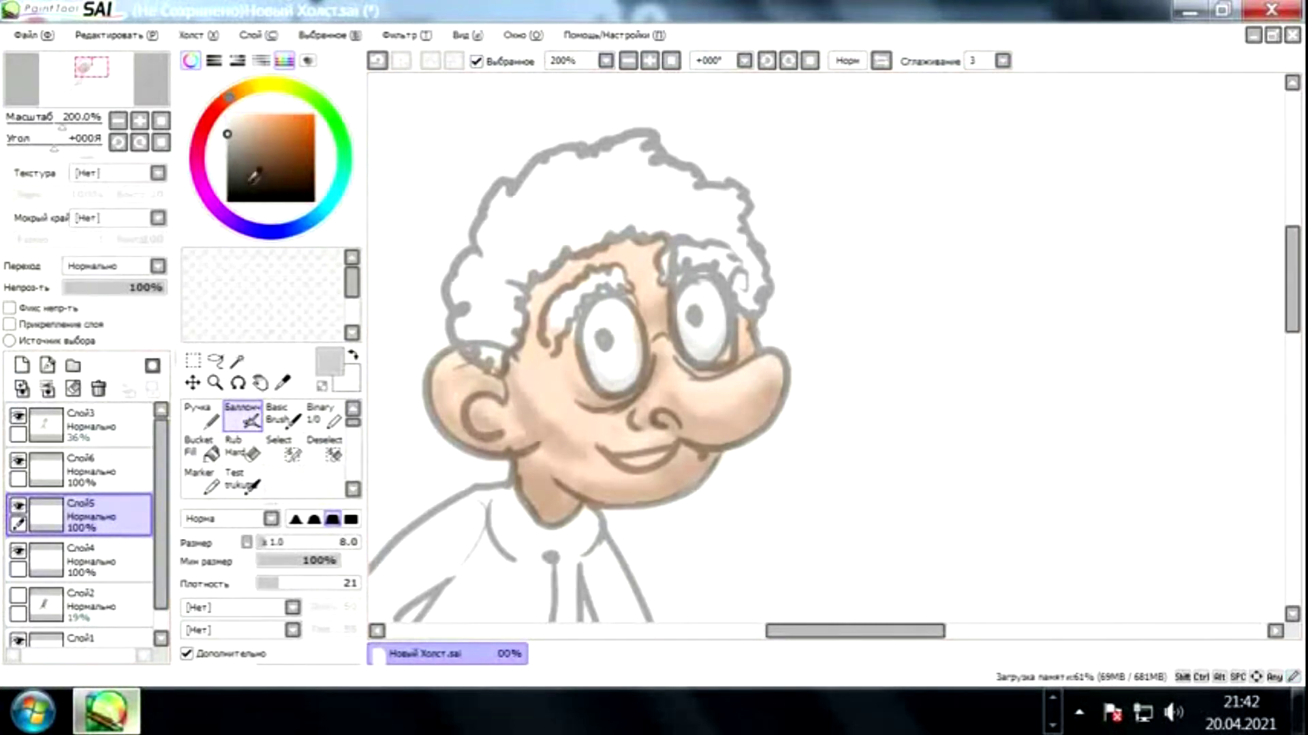
left_click(247, 164)
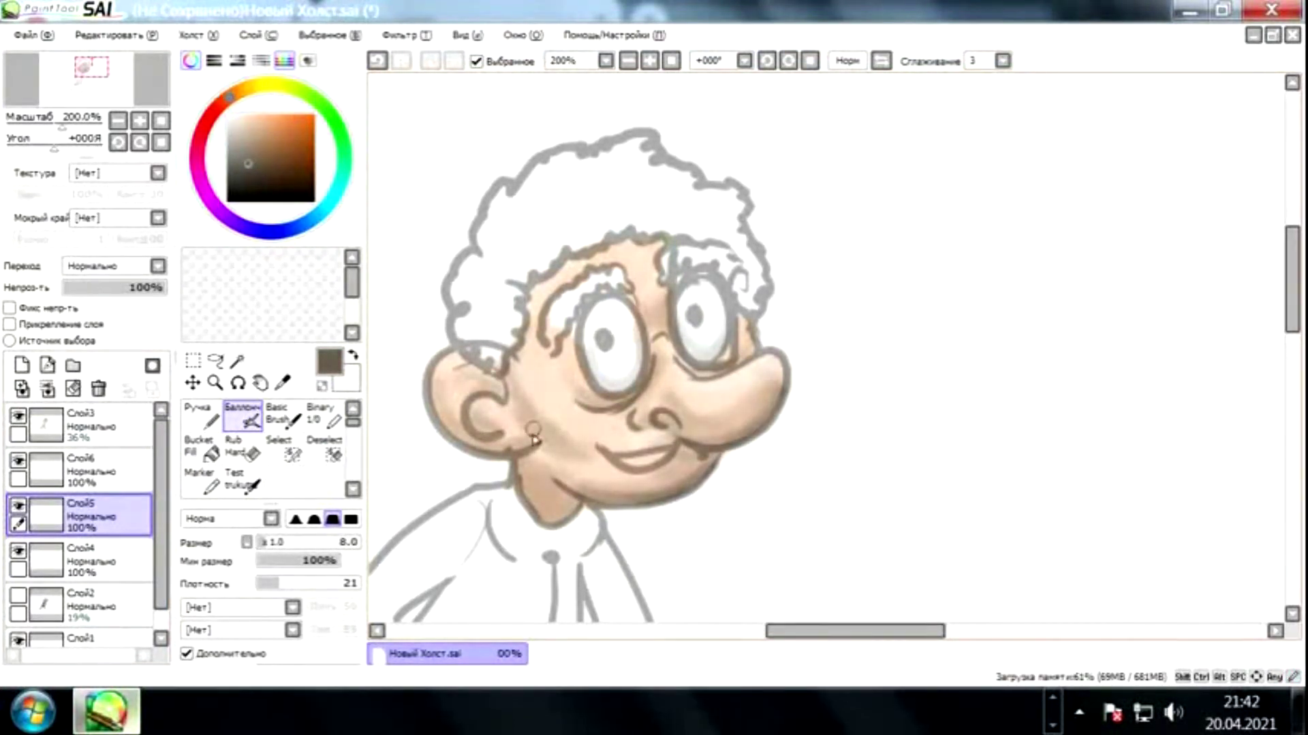
Darken the lower edges of the nose and chin in near-black with the airbrush at size 2.3.
scroll(516, 507, "down", 3)
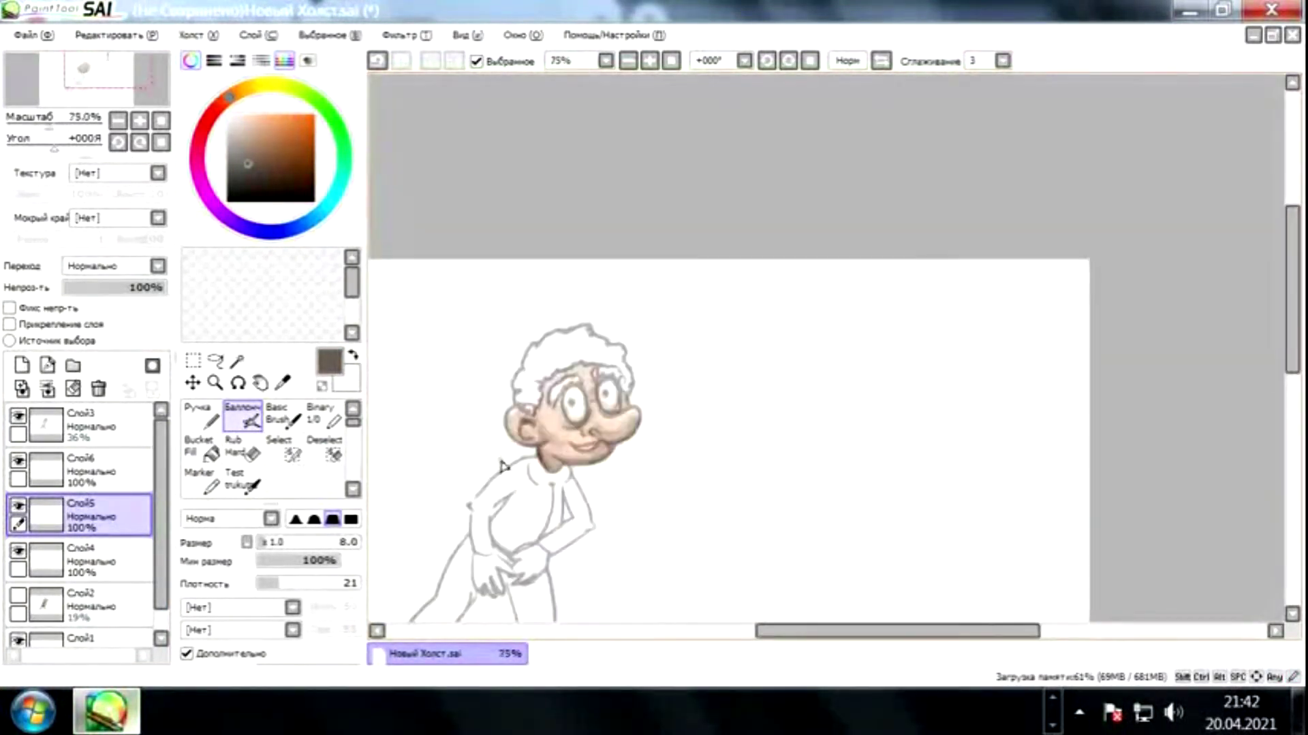
scroll(704, 382, "up", 5)
scroll(723, 352, "down", 2)
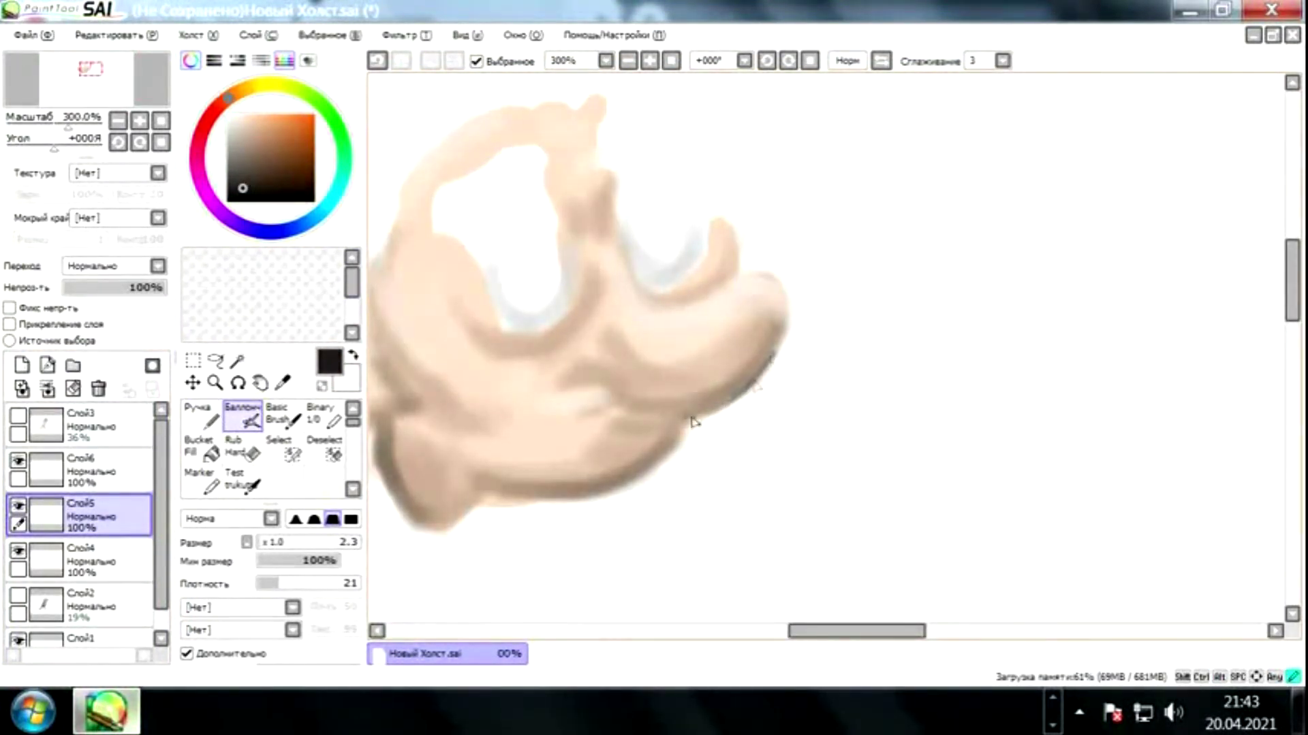
left_click_drag(683, 419, 820, 320)
left_click_drag(608, 398, 810, 428)
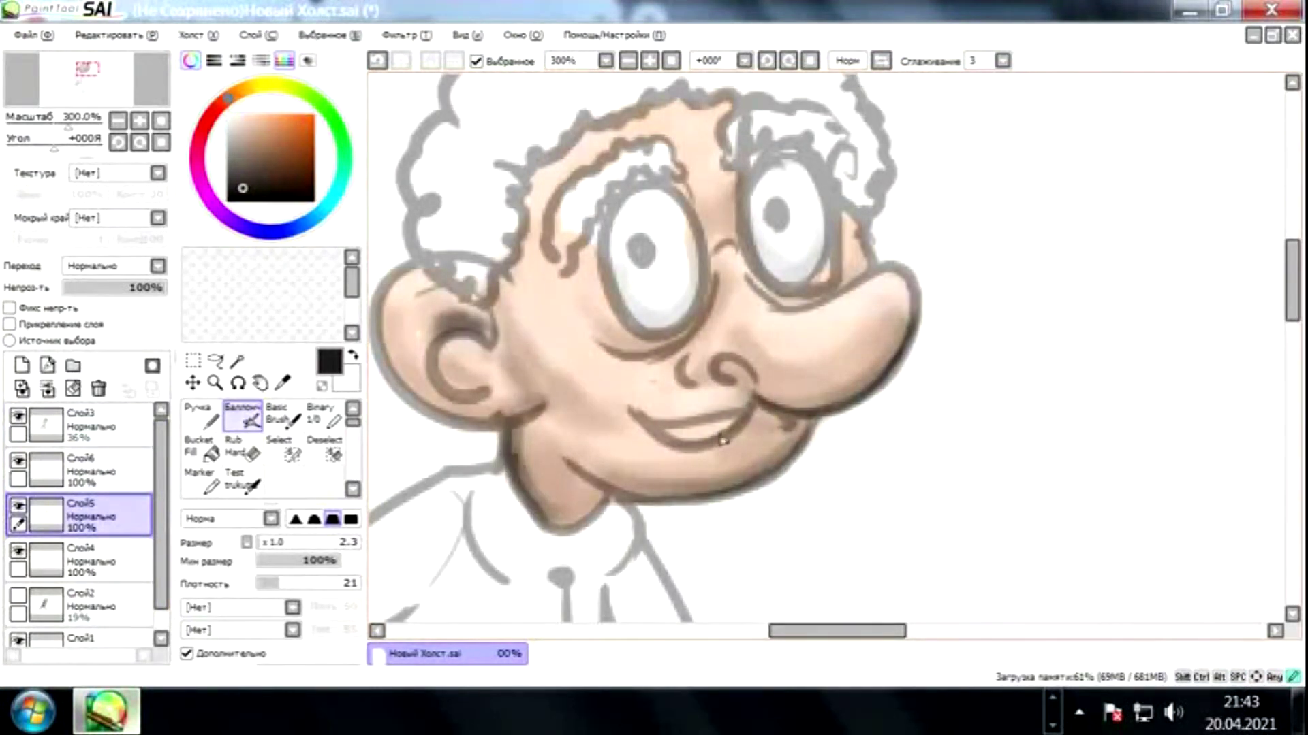
Undo the last dark strokes on the mouth, keeping the line art visible.
key("ctrl+z")
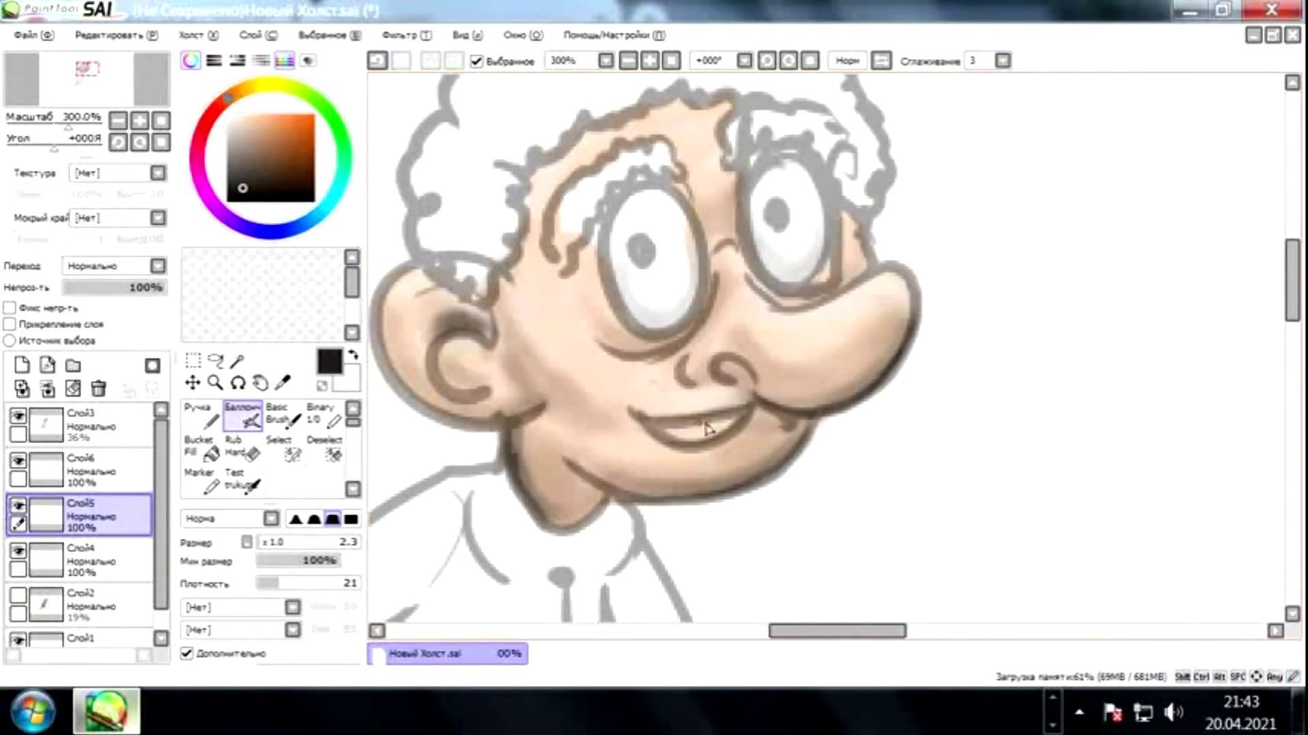
left_click(17, 415)
key("ctrl+z")
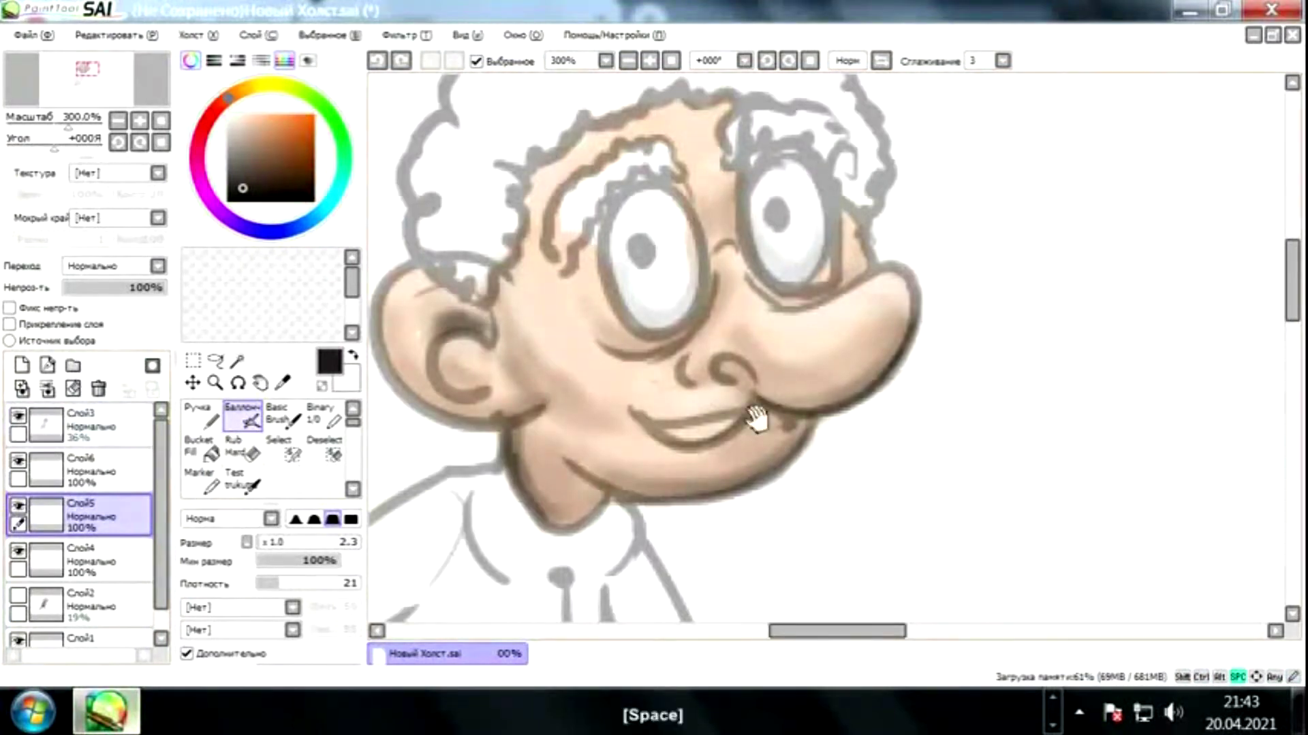
left_click_drag(752, 414, 713, 438)
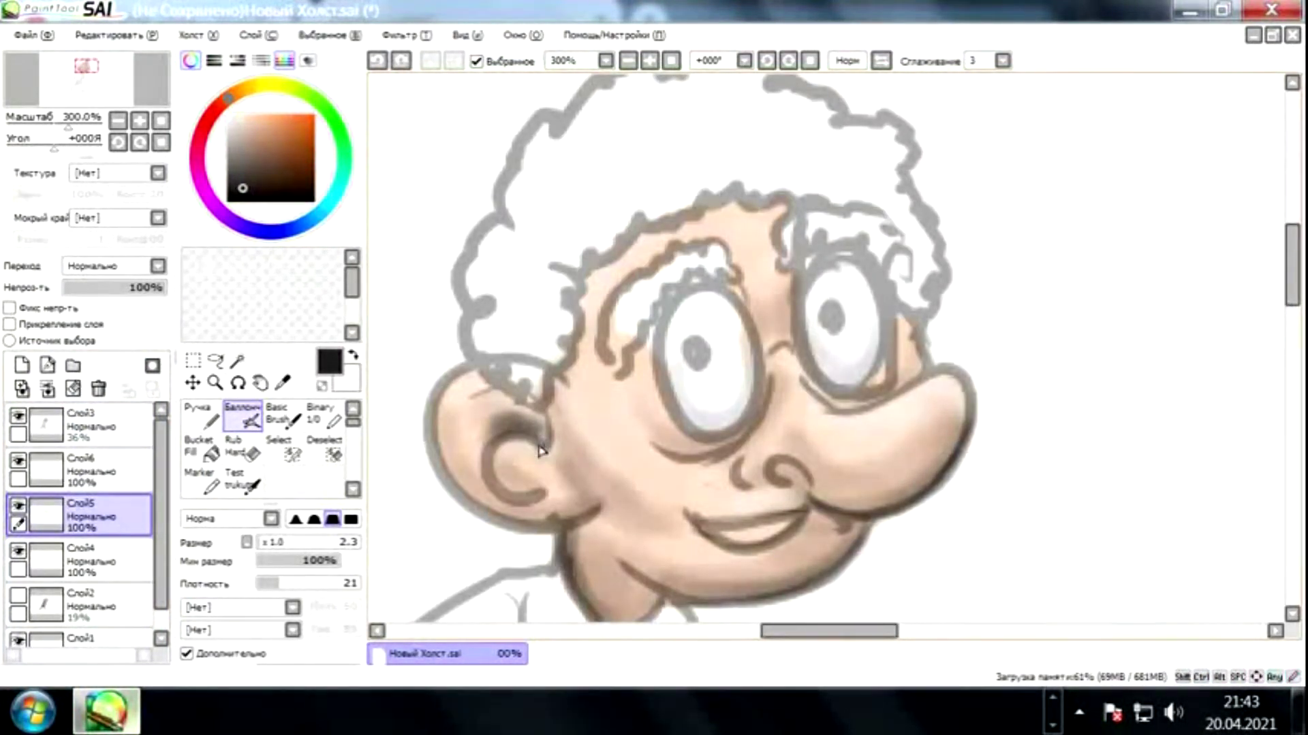
Hide the line art and trace the mouth and the larger eye's lower edge in thin dark grey, checking against the lines.
left_click(242, 154)
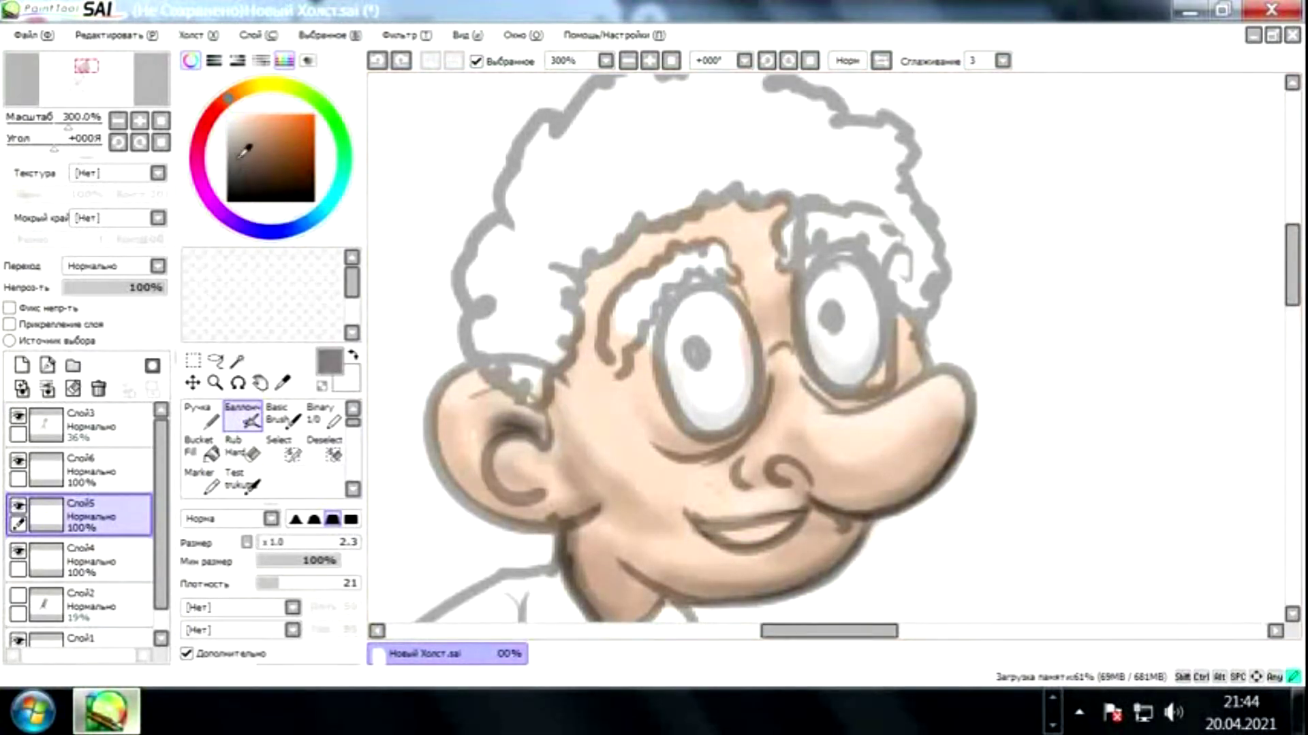
left_click(227, 179)
left_click(18, 416)
left_click(130, 516)
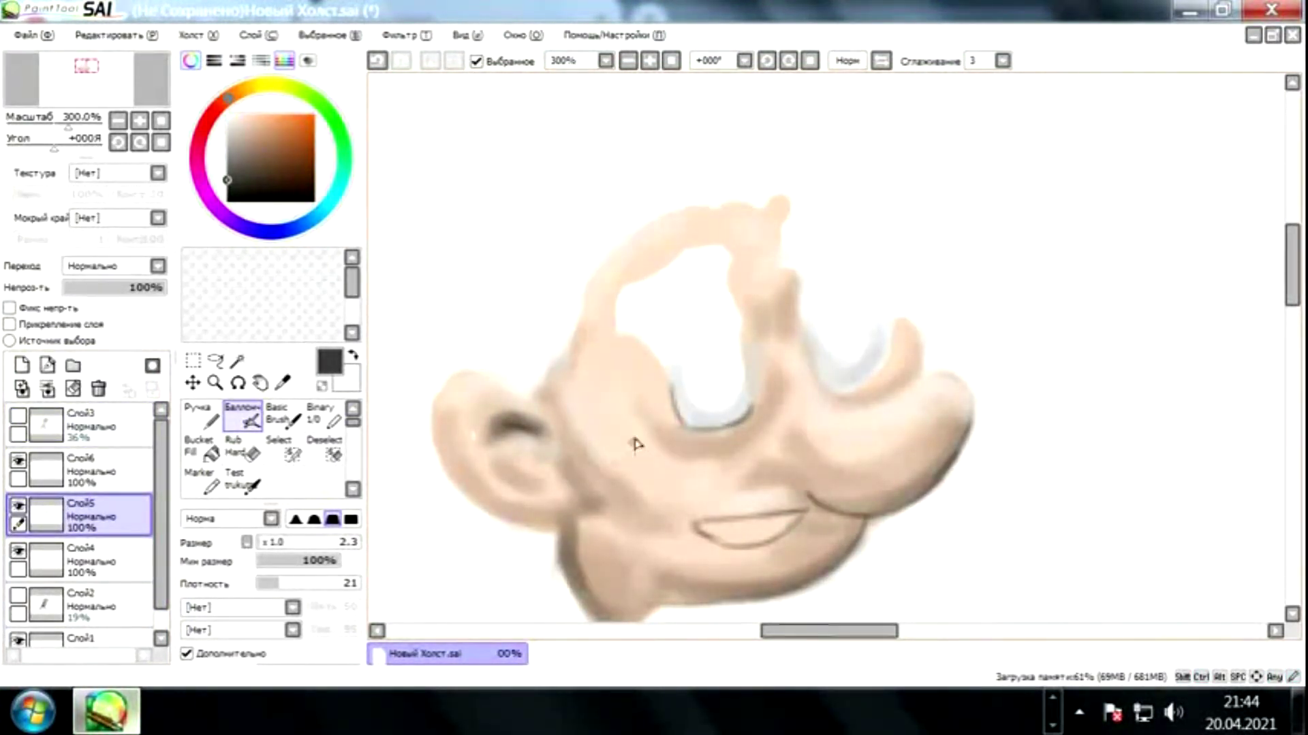
scroll(633, 449, "down", 5)
left_click_drag(633, 450, 628, 400)
left_click(18, 416)
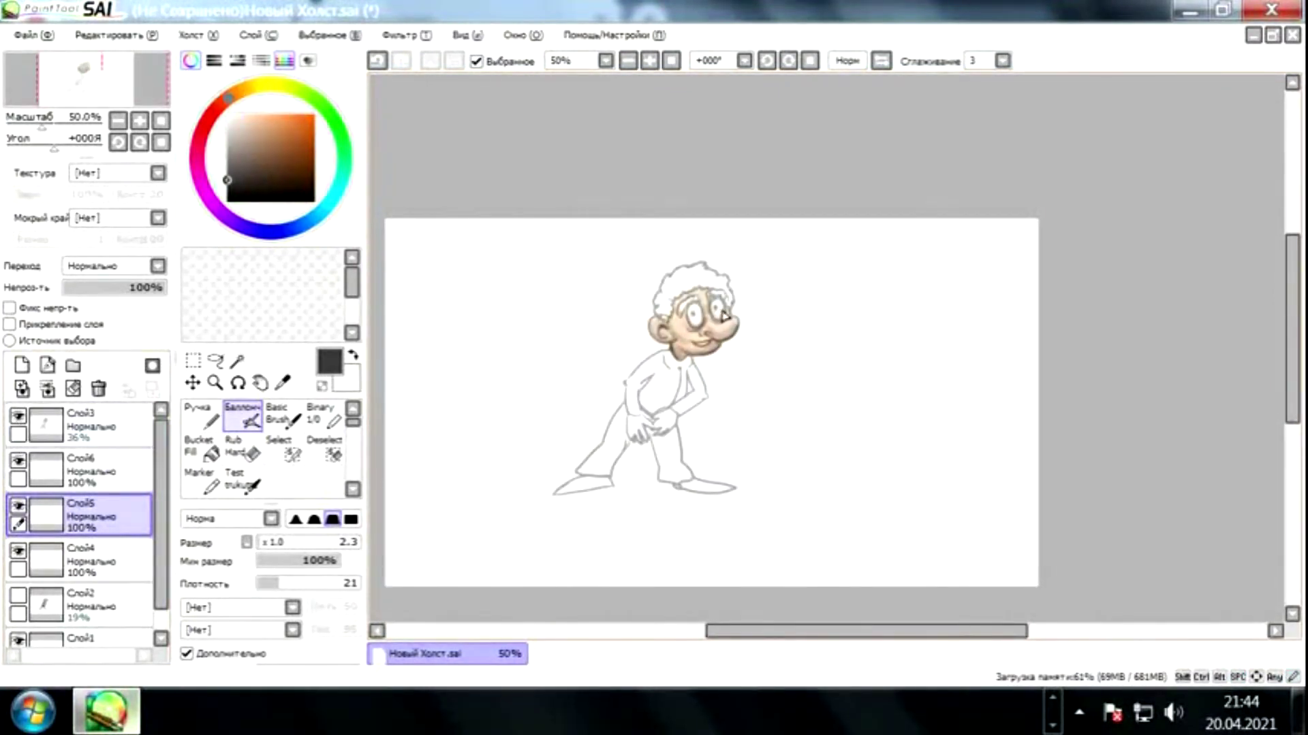
Hide the line art and airbrush a soft reddish tint over the nose at brush size 30.
scroll(724, 315, "up", 3)
left_click(18, 415)
left_click(257, 172)
left_click(202, 128)
left_click_drag(777, 465, 698, 445)
left_click(276, 139)
mouse_move(538, 408)
left_mouse_down()
mouse_move(572, 470)
mouse_move(782, 418)
left_mouse_up()
mouse_move(674, 289)
left_mouse_down()
mouse_move(662, 349)
mouse_move(588, 381)
mouse_move(739, 380)
mouse_move(541, 393)
mouse_move(537, 370)
mouse_move(722, 360)
mouse_move(723, 370)
mouse_move(569, 386)
left_mouse_up()
scroll(497, 432, "down", 3)
scroll(648, 351, "up", 3)
scroll(569, 387, "up", 3)
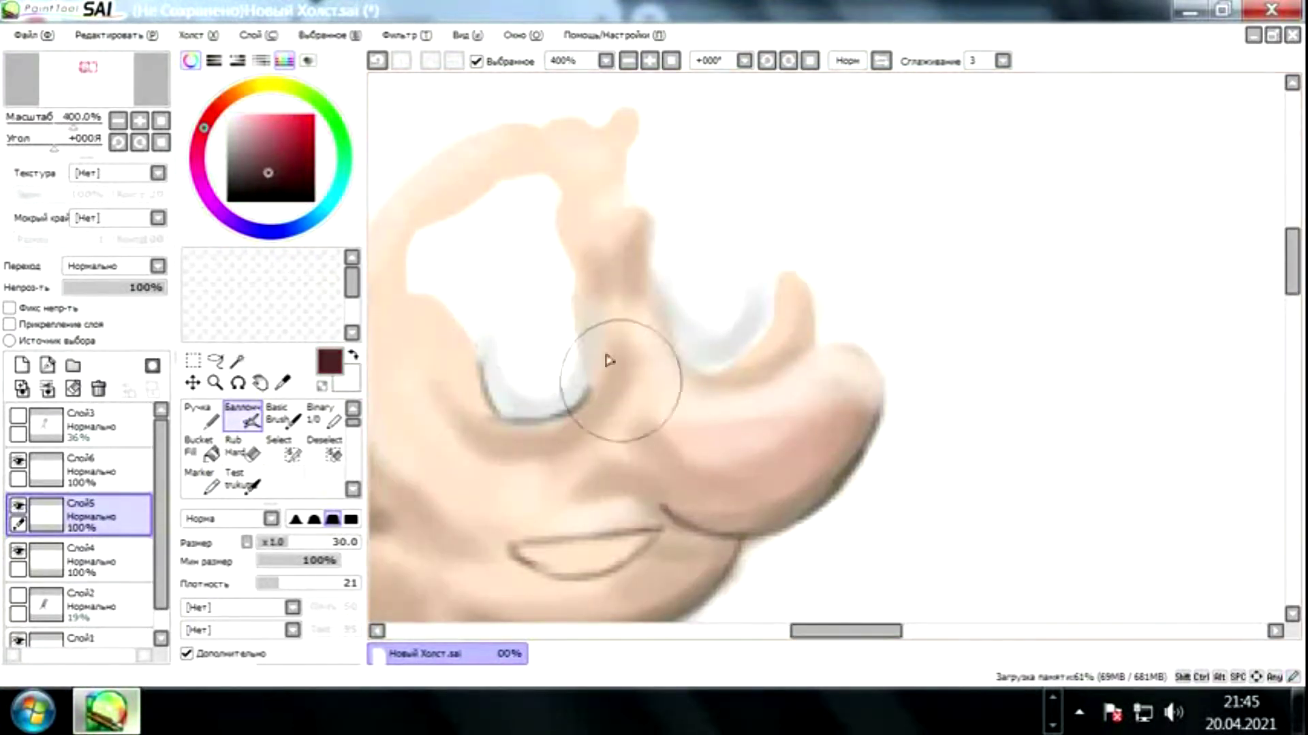
Paint the mouth interior dark red and the teeth white, shading them with grey at brush size 2.6.
mouse_move(636, 543)
left_mouse_down()
mouse_move(594, 567)
mouse_move(621, 556)
mouse_move(557, 567)
mouse_move(571, 571)
mouse_move(531, 553)
left_mouse_up()
left_click(630, 541, "alt")
mouse_move(630, 542)
left_mouse_down()
mouse_move(534, 545)
mouse_move(643, 540)
left_mouse_up()
left_click(644, 540, "alt")
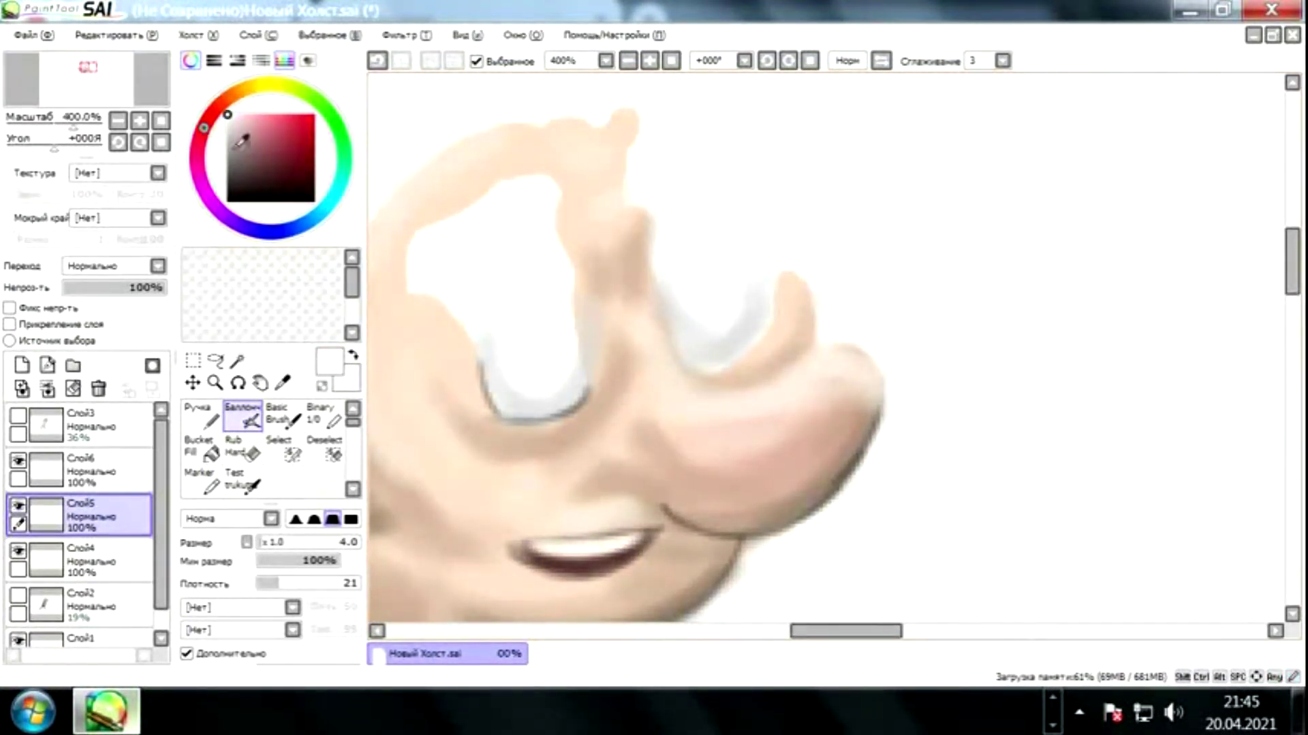
key("bracketleft")
key("bracketleft")
key("bracketleft")
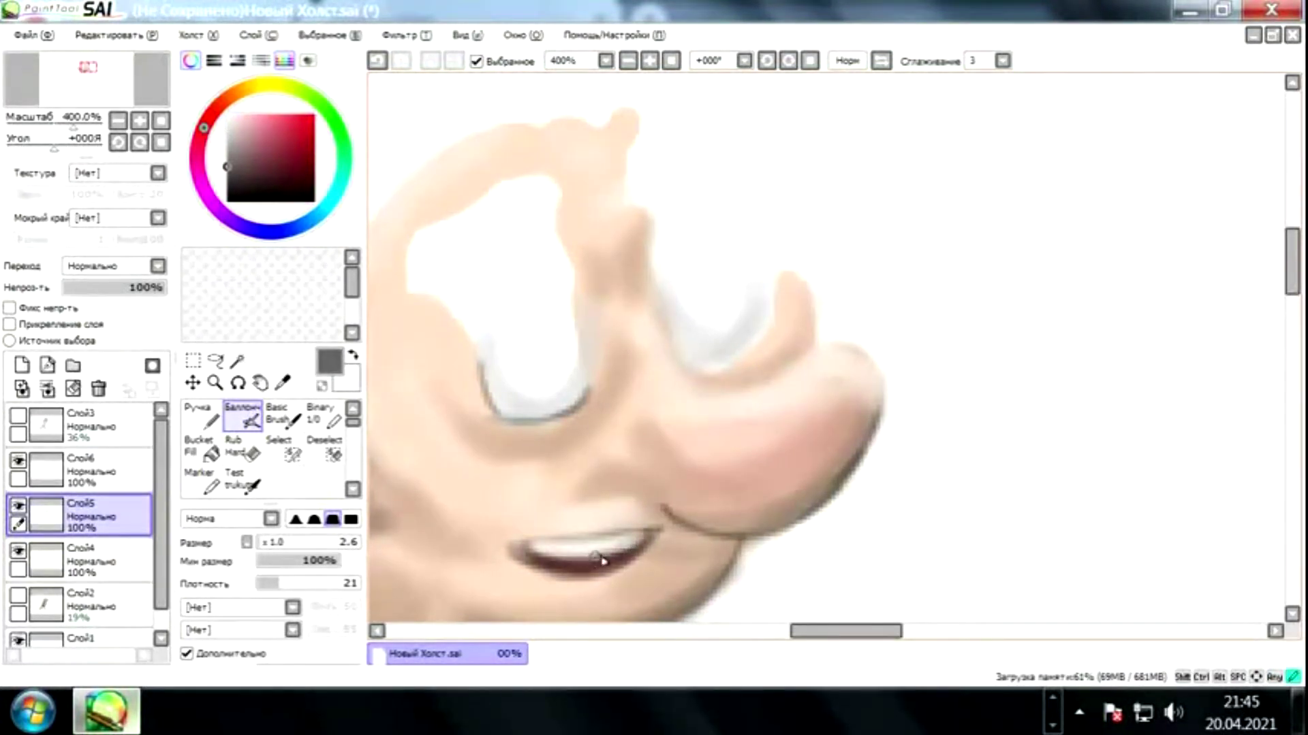
scroll(514, 549, "down", 5)
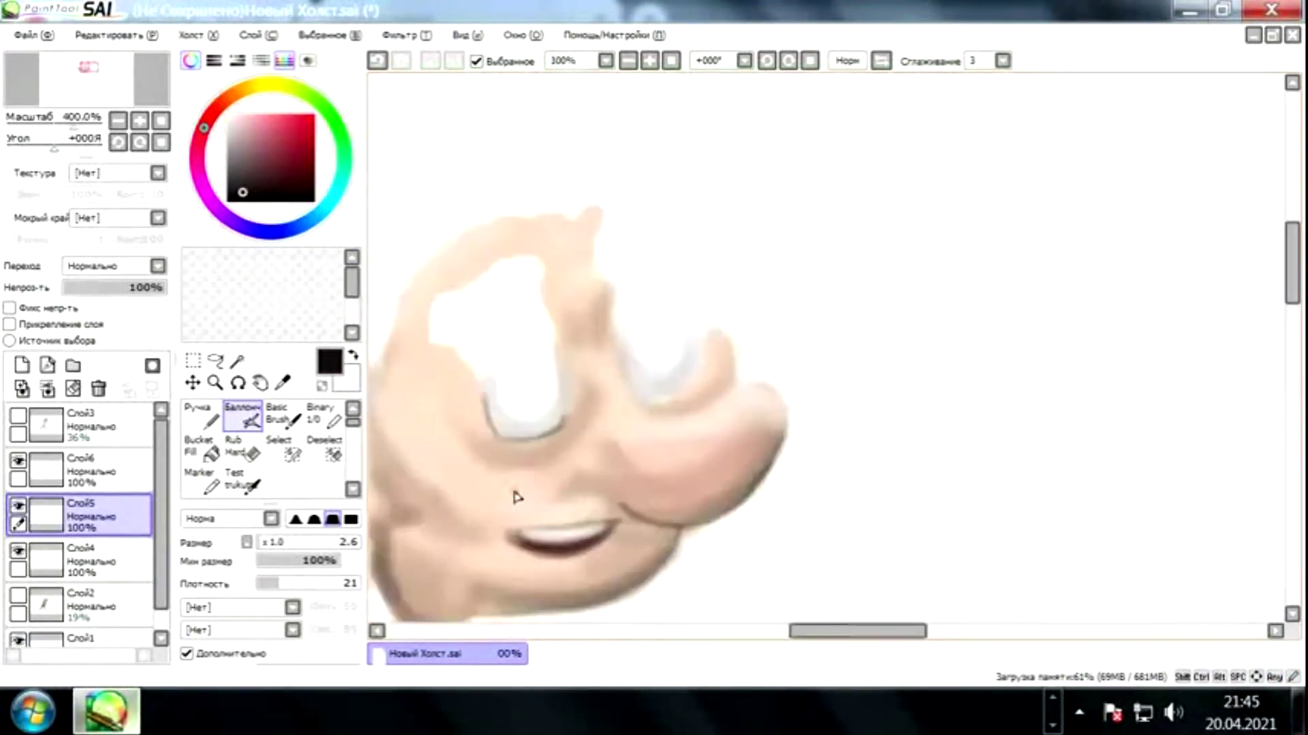
scroll(592, 341, "up", 2)
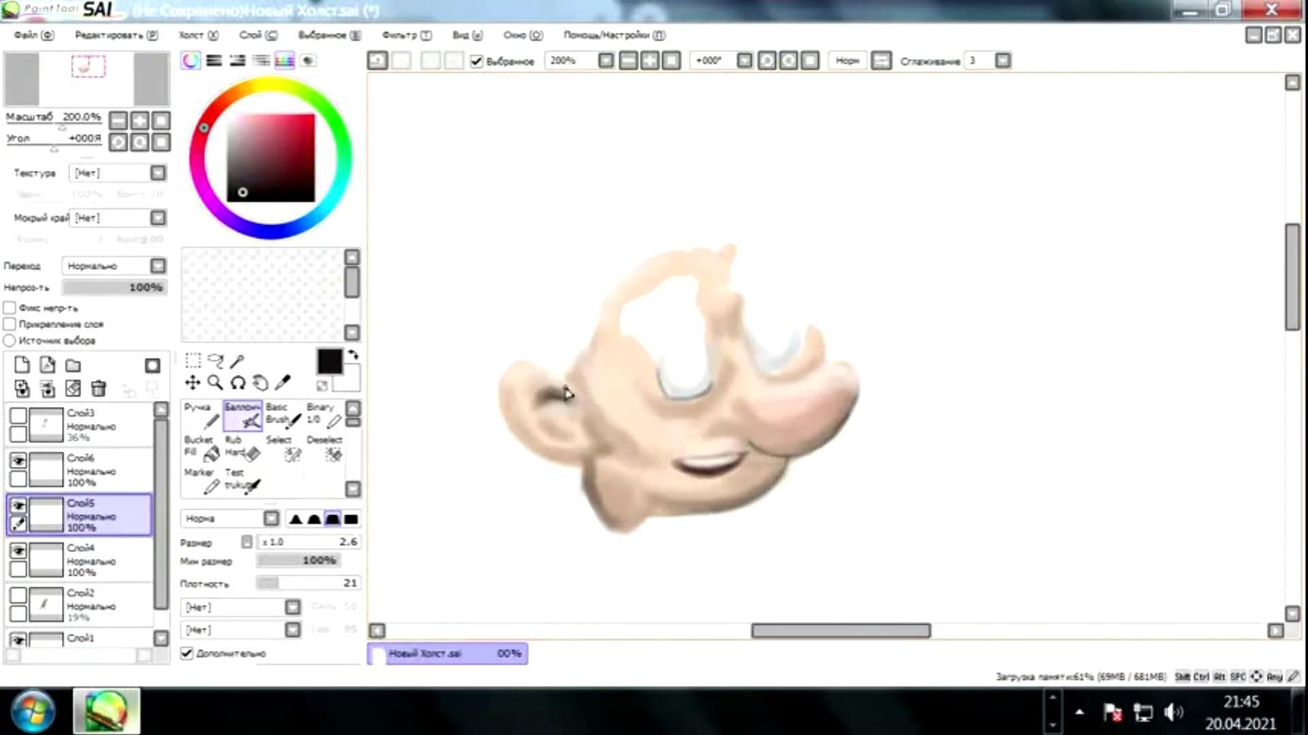
Show the line art and paint both pupils dark grey-brown with the Pen at size 14.
left_click(18, 415)
left_click(678, 338, "alt")
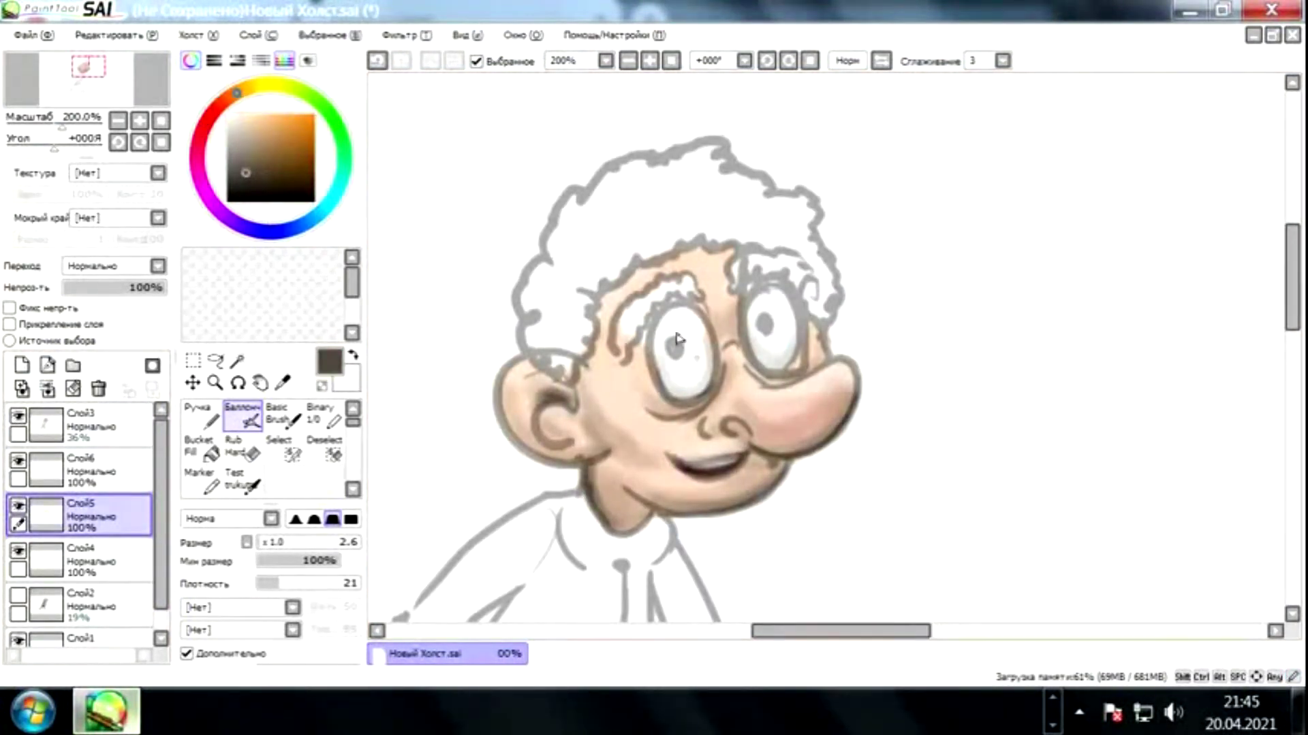
key("n")
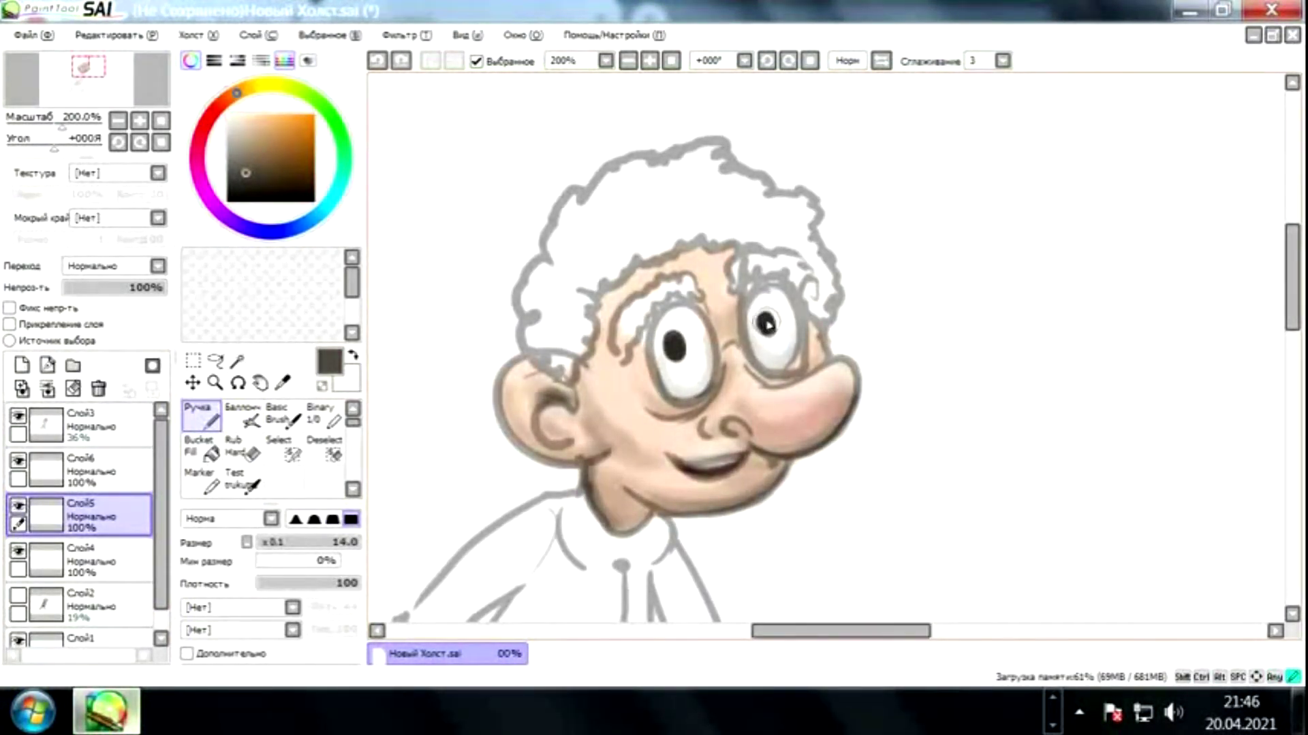
Try to ink the larger eye's lower edge in dark grey with the Pen at size 2.3.
left_click(18, 415)
scroll(742, 340, "up", 2)
left_click(18, 416)
left_click(696, 398, "alt")
left_click(18, 415)
key("bracketleft")
key("bracketleft")
key("bracketleft")
key("bracketleft")
key("bracketleft")
key("bracketleft")
key("bracketleft")
key("bracketleft")
key("bracketleft")
key("bracketleft")
left_click(18, 416)
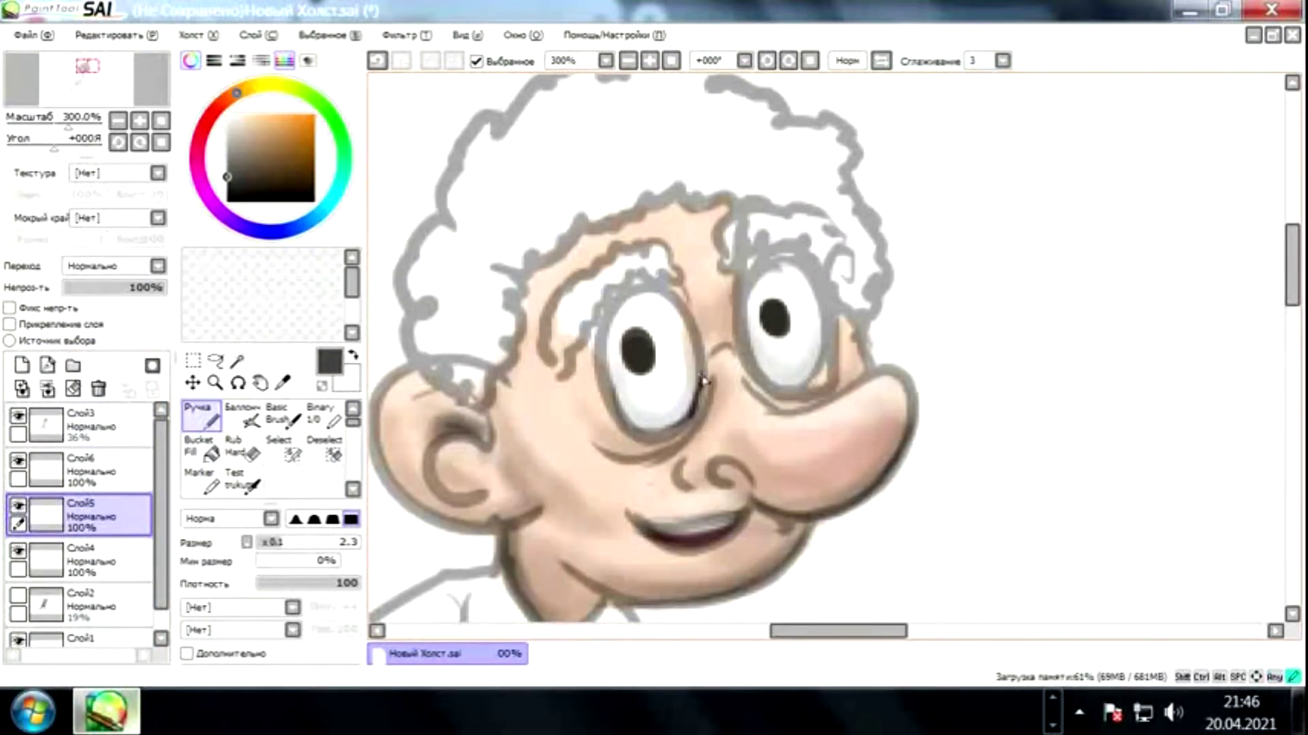
Outline the larger eye in dark grey with the airbrush and shade the lower part of its white in grey.
key("v")
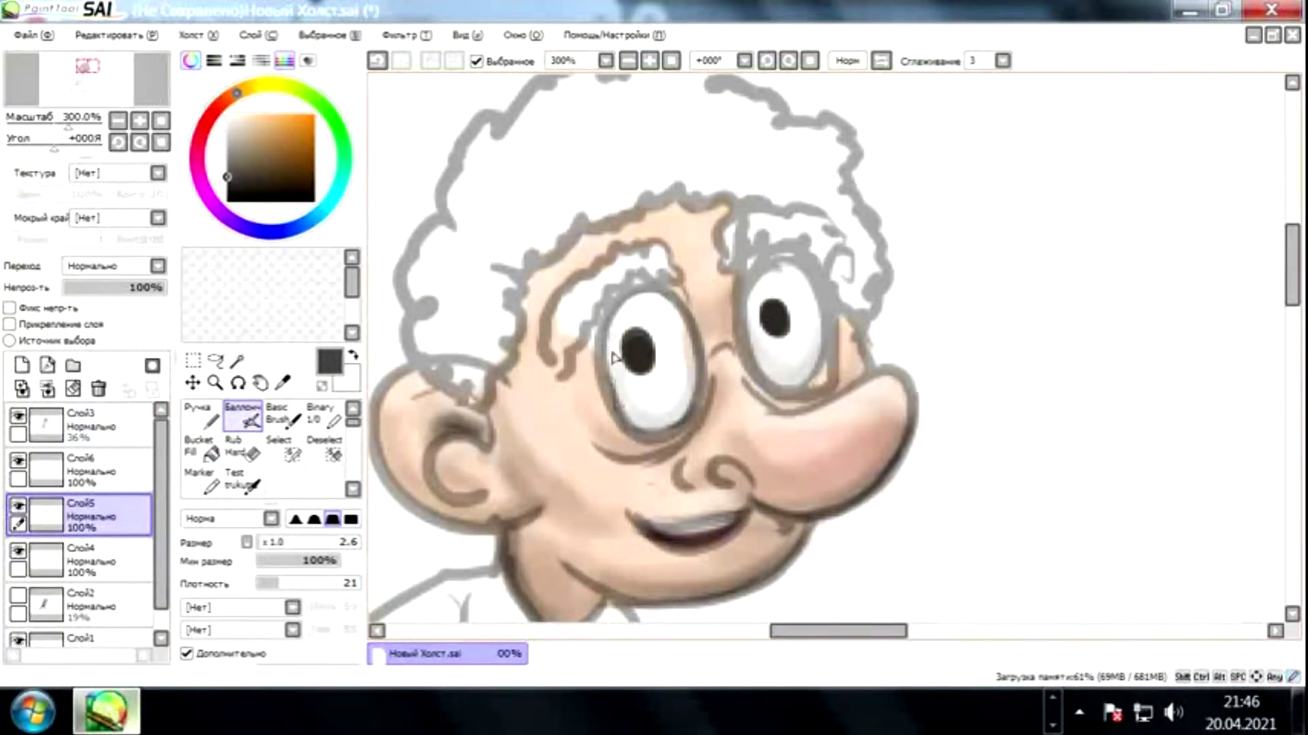
left_click(17, 415)
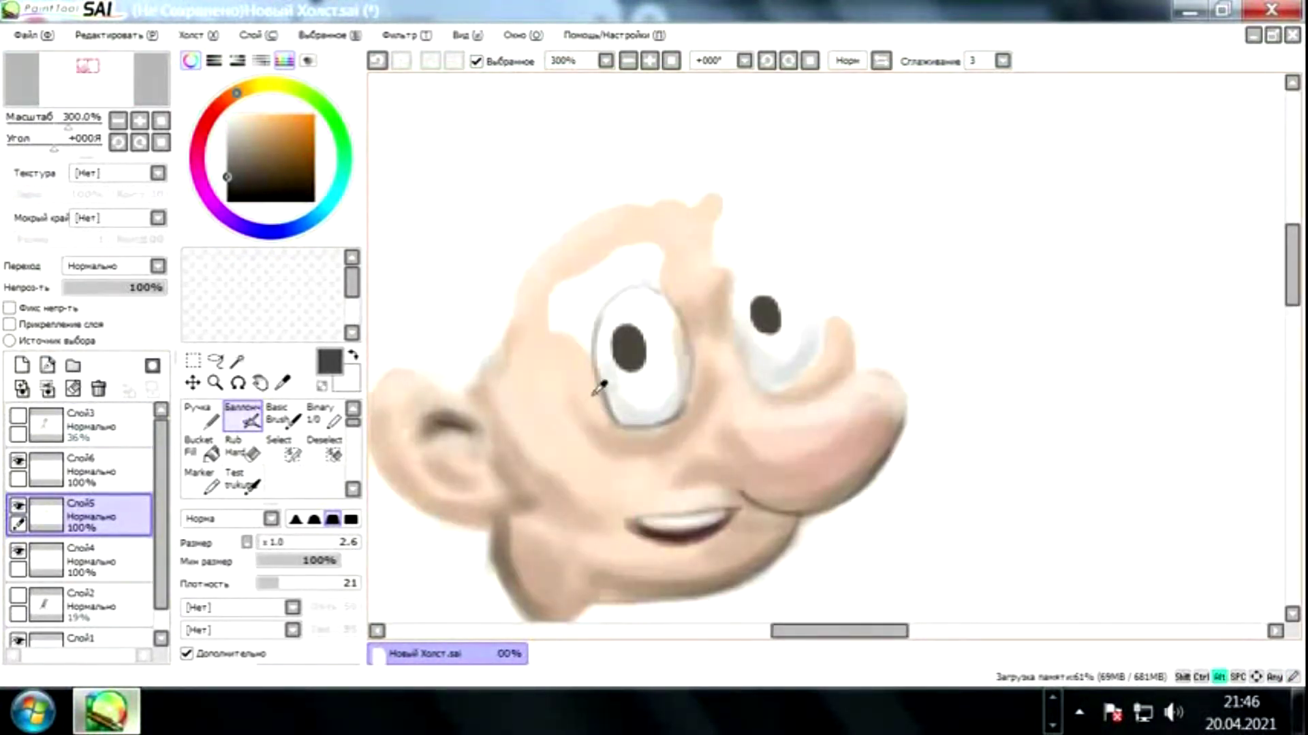
left_click(597, 391, "alt")
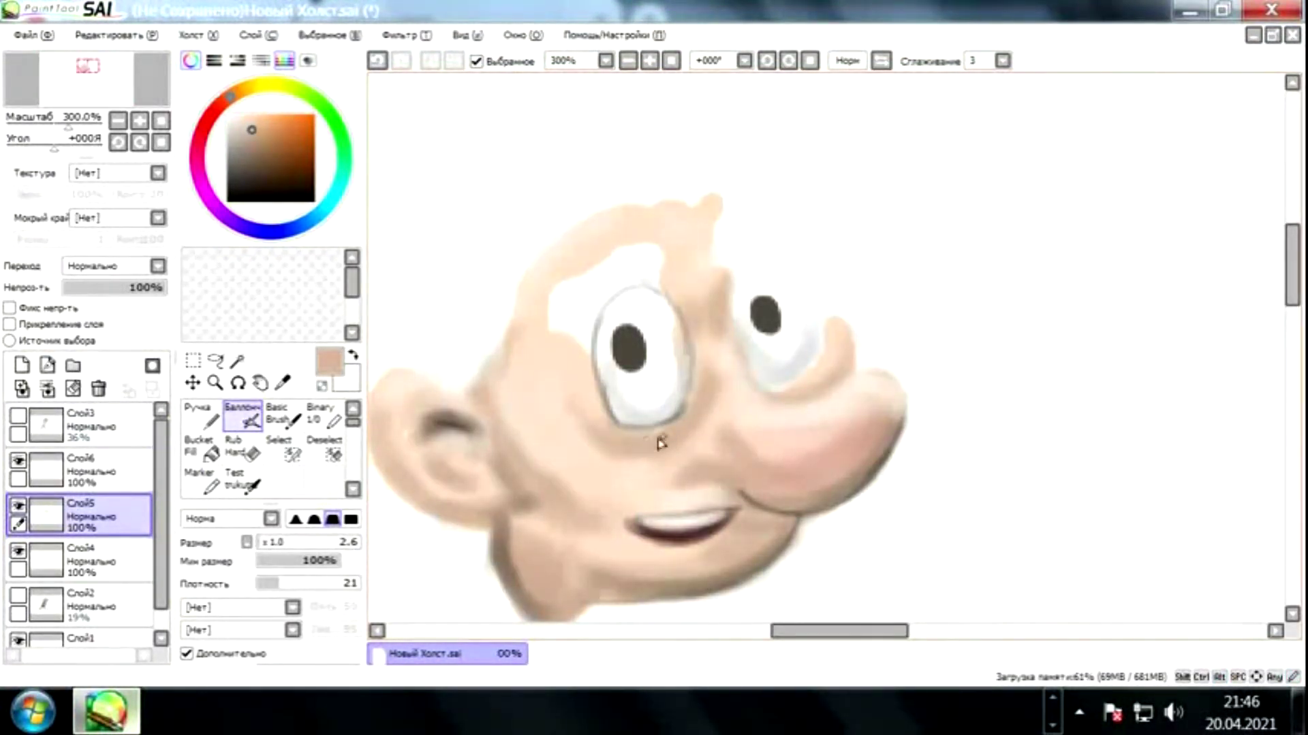
left_click(684, 417, "alt")
mouse_move(606, 381)
left_mouse_down()
mouse_move(688, 408)
mouse_move(668, 362)
mouse_move(681, 402)
left_mouse_up()
left_click(673, 368, "alt")
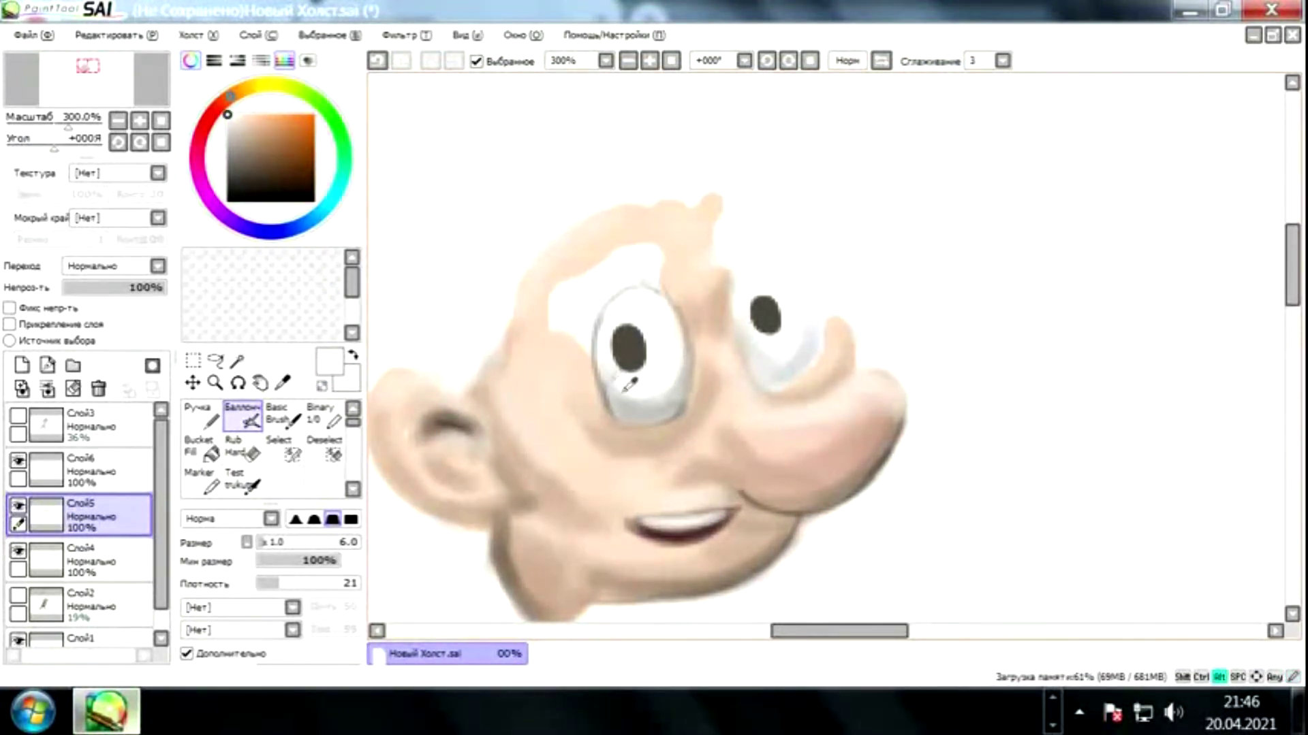
Shade the smaller eye's lower edge in grey with the airbrush at size 6 and blend white back into the eyes.
left_click(749, 354, "alt")
mouse_move(769, 361)
left_mouse_down()
mouse_move(794, 379)
mouse_move(750, 365)
left_mouse_up()
left_click(750, 365, "alt")
mouse_move(633, 378)
left_mouse_down()
mouse_move(681, 405)
mouse_move(606, 409)
mouse_move(671, 423)
mouse_move(776, 374)
mouse_move(742, 355)
mouse_move(816, 366)
left_mouse_up()
left_click(592, 401, "alt")
left_click(592, 402, "alt")
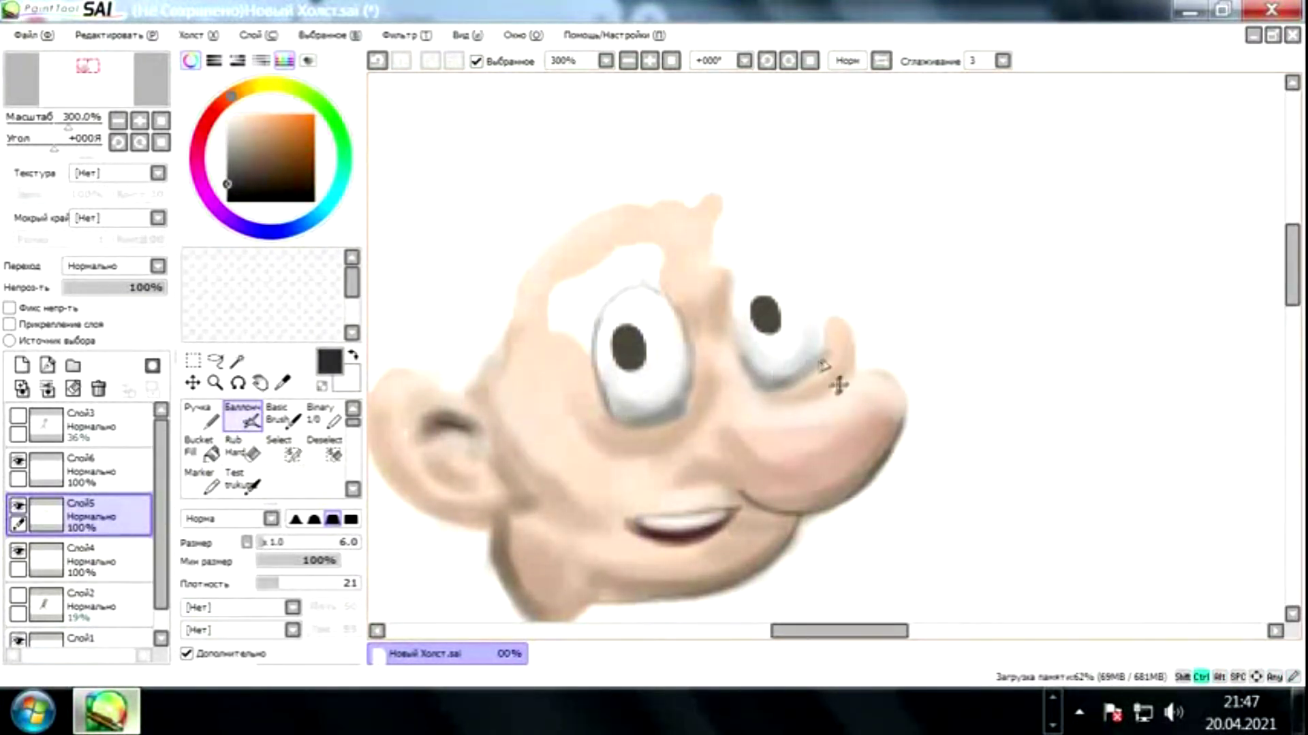
Airbrush dark brown frown creases between the eyes, reducing the brush size from 6 to 2.6 for the finer strokes.
left_click(738, 374, "alt")
left_click(749, 354, "alt")
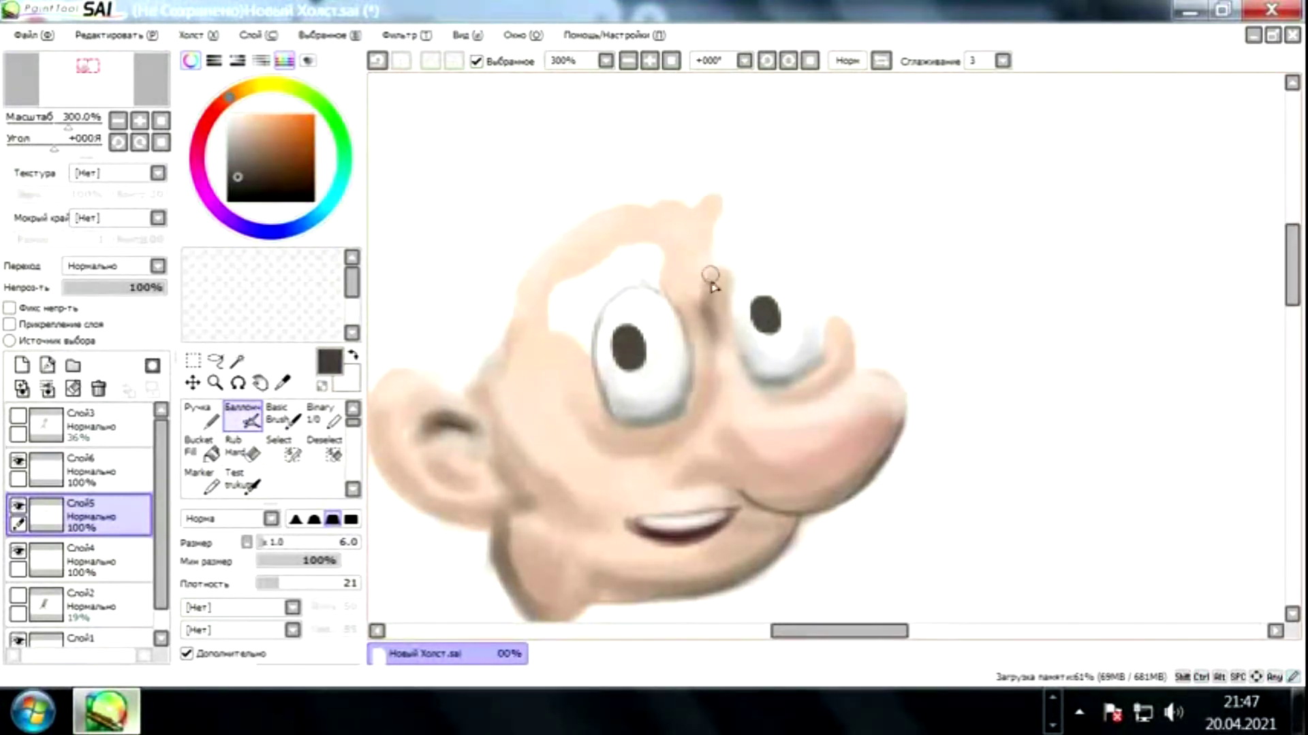
scroll(634, 385, "down", 5)
scroll(676, 374, "up", 5)
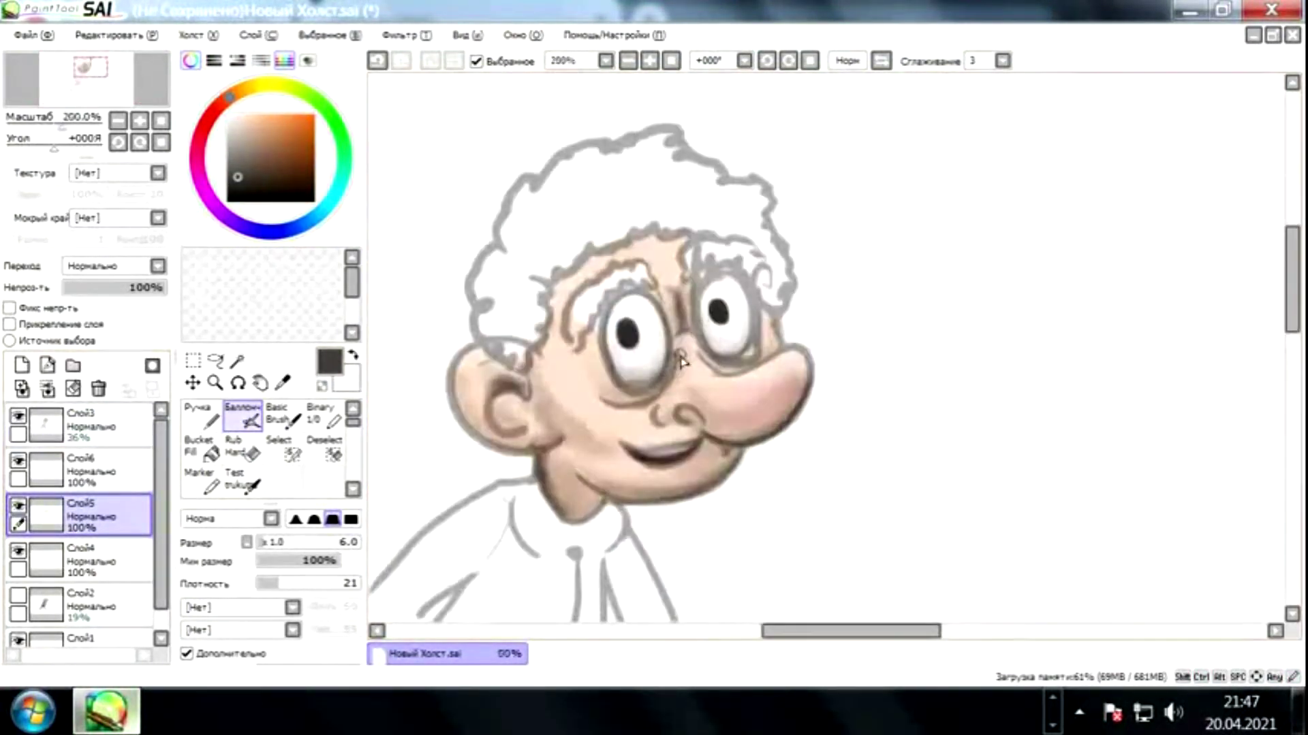
key("bracketleft")
key("bracketleft")
key("bracketleft")
key("bracketleft")
key("bracketleft")
key("bracketleft")
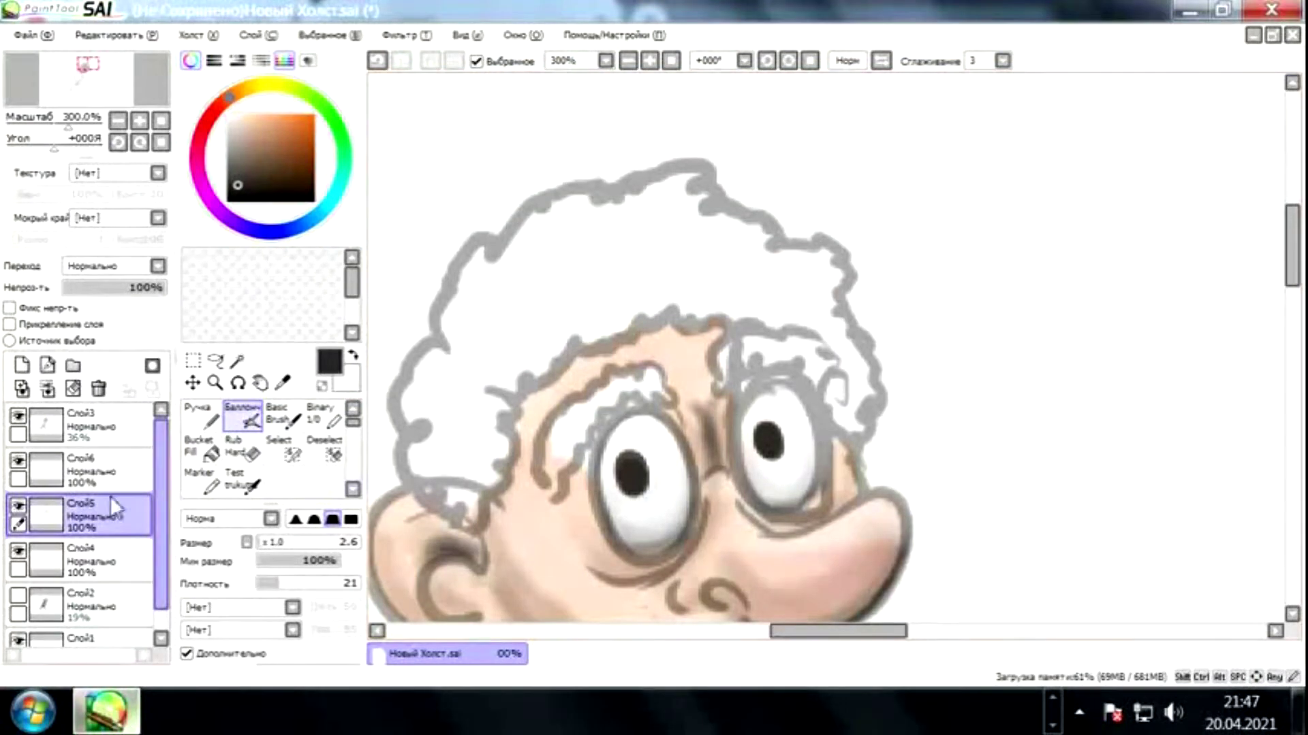
scroll(598, 431, "down", 3)
Hide the line art and add near-black centres and rims to both irises with the Pen at size 2.3.
left_click(20, 415)
left_click(247, 173)
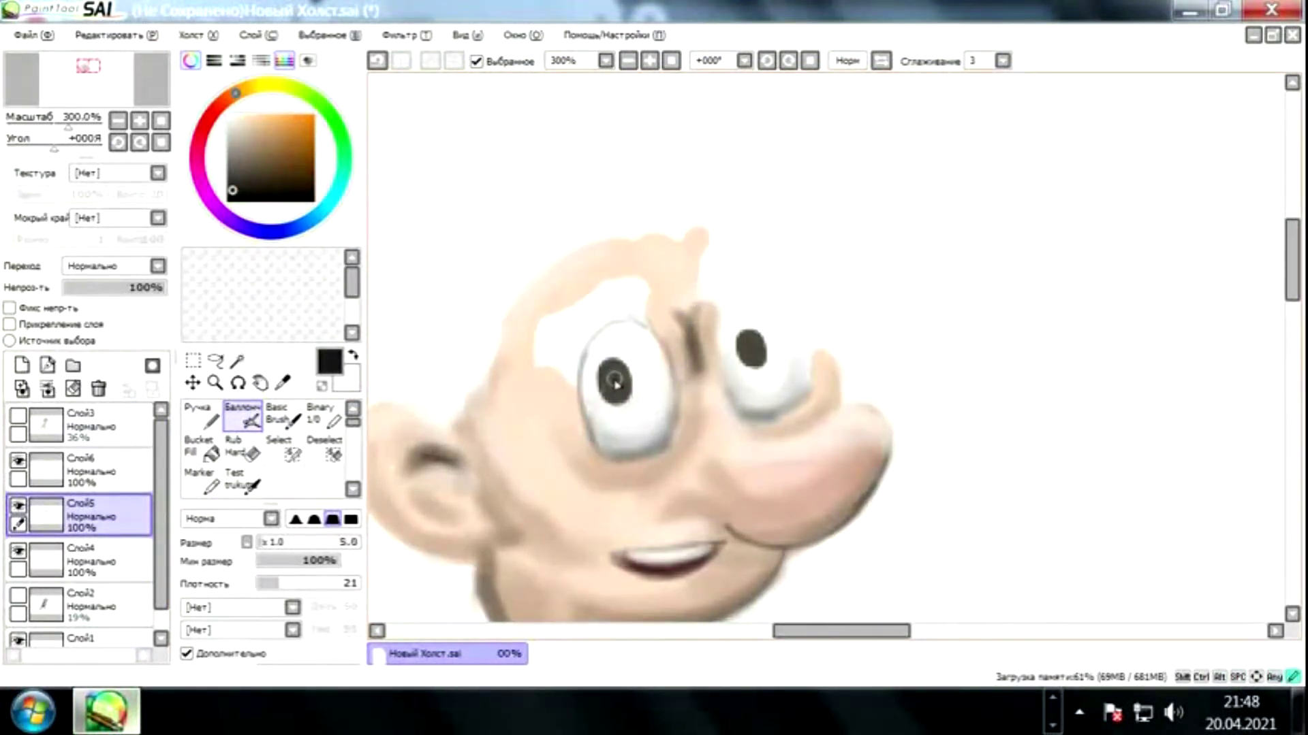
key("n")
key("ctrl+z")
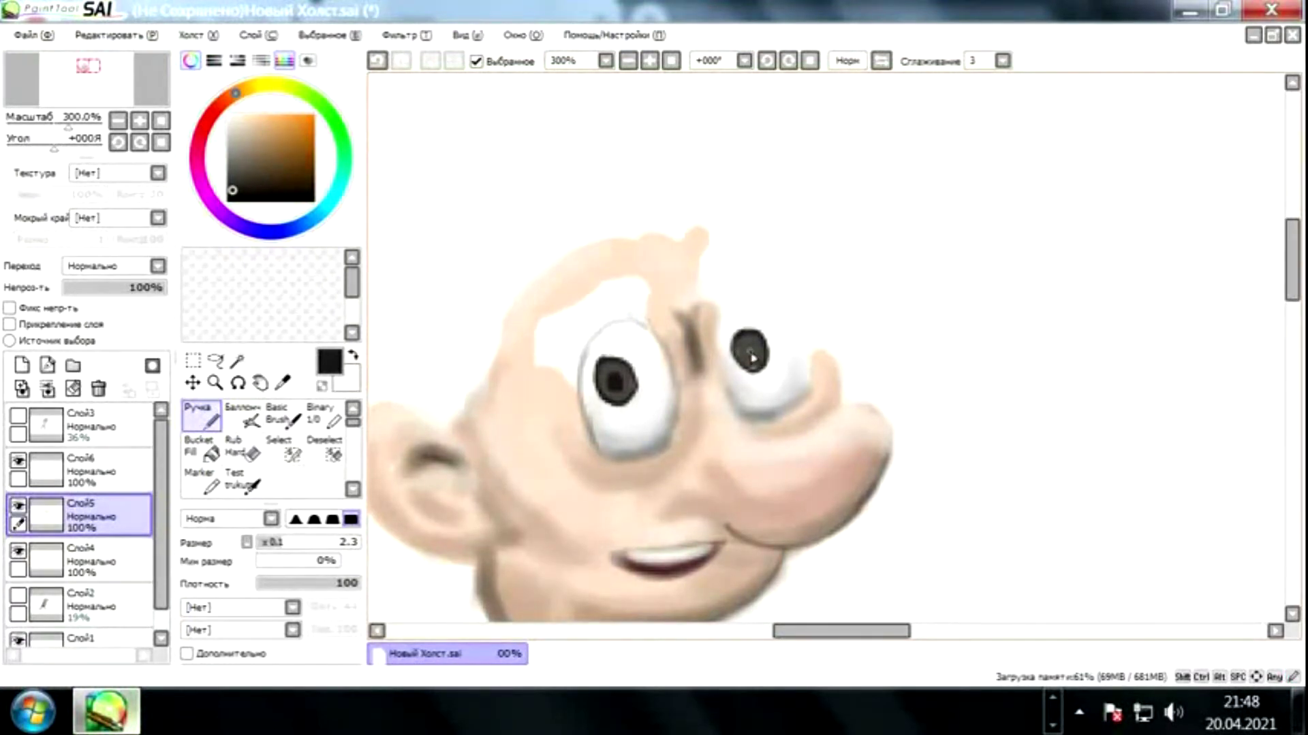
key("ctrl+z")
left_click(747, 328, "alt")
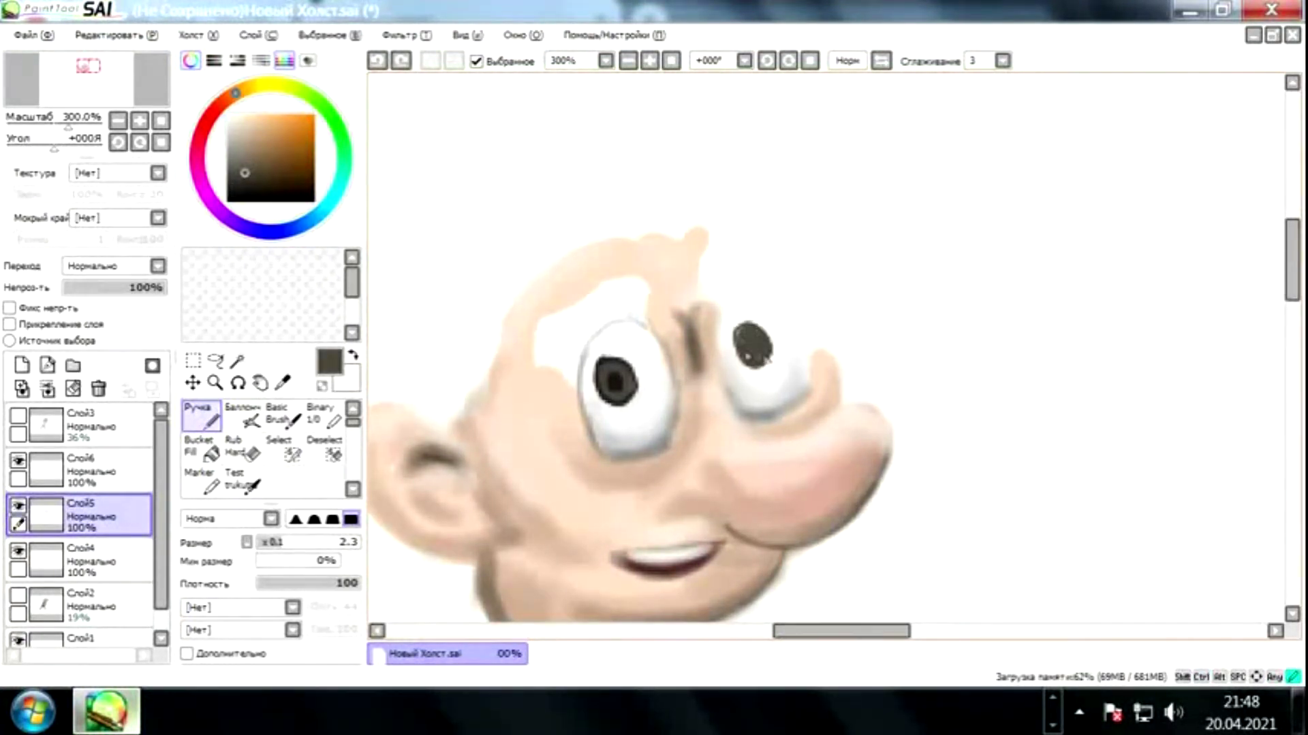
key("ctrl+y")
left_click(754, 346, "alt")
scroll(742, 368, "down", 3)
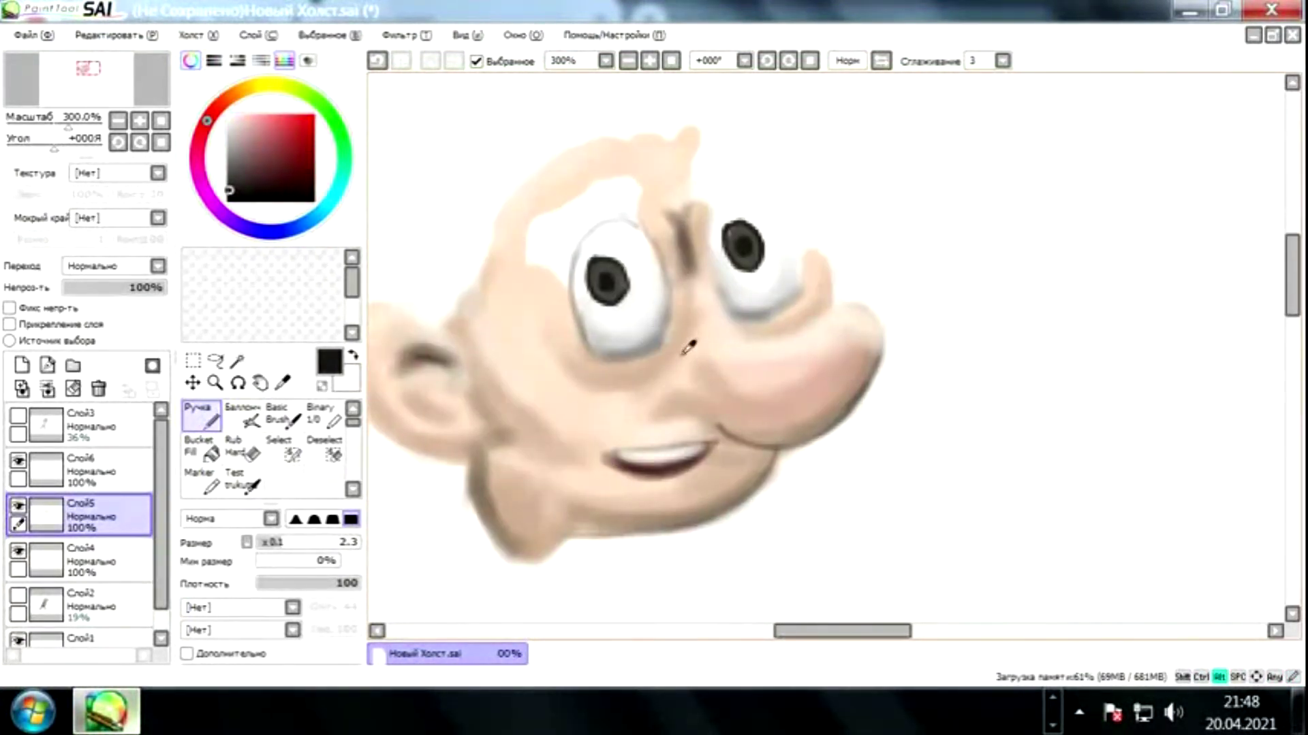
Line the nose's inner edge with the Pen and soften the creases between the eyes with airbrushed skin tone.
left_click(706, 405, "alt")
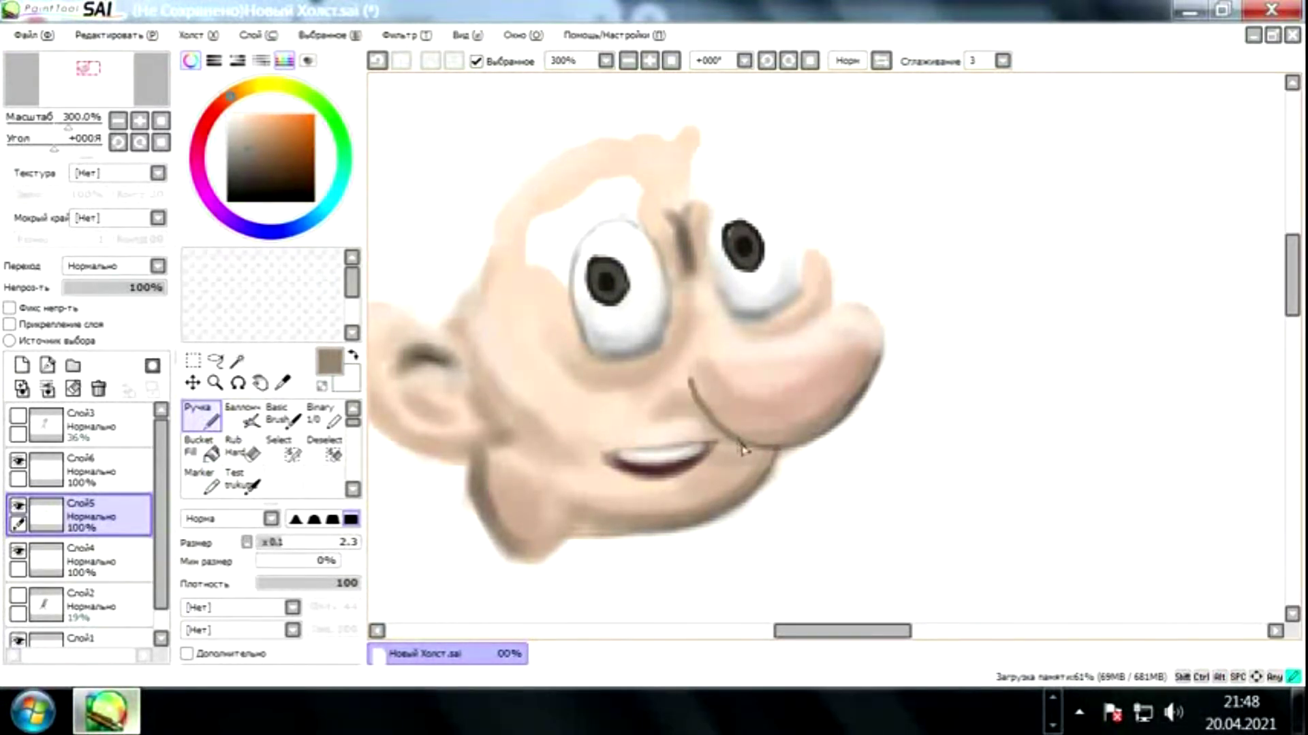
left_click(548, 294, "alt")
key("v")
mouse_move(689, 262)
left_mouse_down()
mouse_move(673, 225)
mouse_move(680, 263)
left_mouse_up()
mouse_move(698, 313)
left_mouse_down()
mouse_move(684, 253)
mouse_move(700, 245)
mouse_move(678, 267)
mouse_move(702, 307)
left_mouse_up()
Airbrush a dark brown shadow at the base of the nose above the mouth at size 6.
left_click(727, 417, "alt")
mouse_move(701, 403)
left_mouse_down()
mouse_move(752, 458)
mouse_move(701, 442)
mouse_move(693, 411)
mouse_move(722, 454)
mouse_move(700, 380)
mouse_move(715, 428)
mouse_move(701, 444)
mouse_move(697, 400)
mouse_move(734, 484)
mouse_move(753, 454)
mouse_move(717, 413)
mouse_move(785, 464)
mouse_move(692, 429)
left_mouse_up()
left_click(709, 417, "alt")
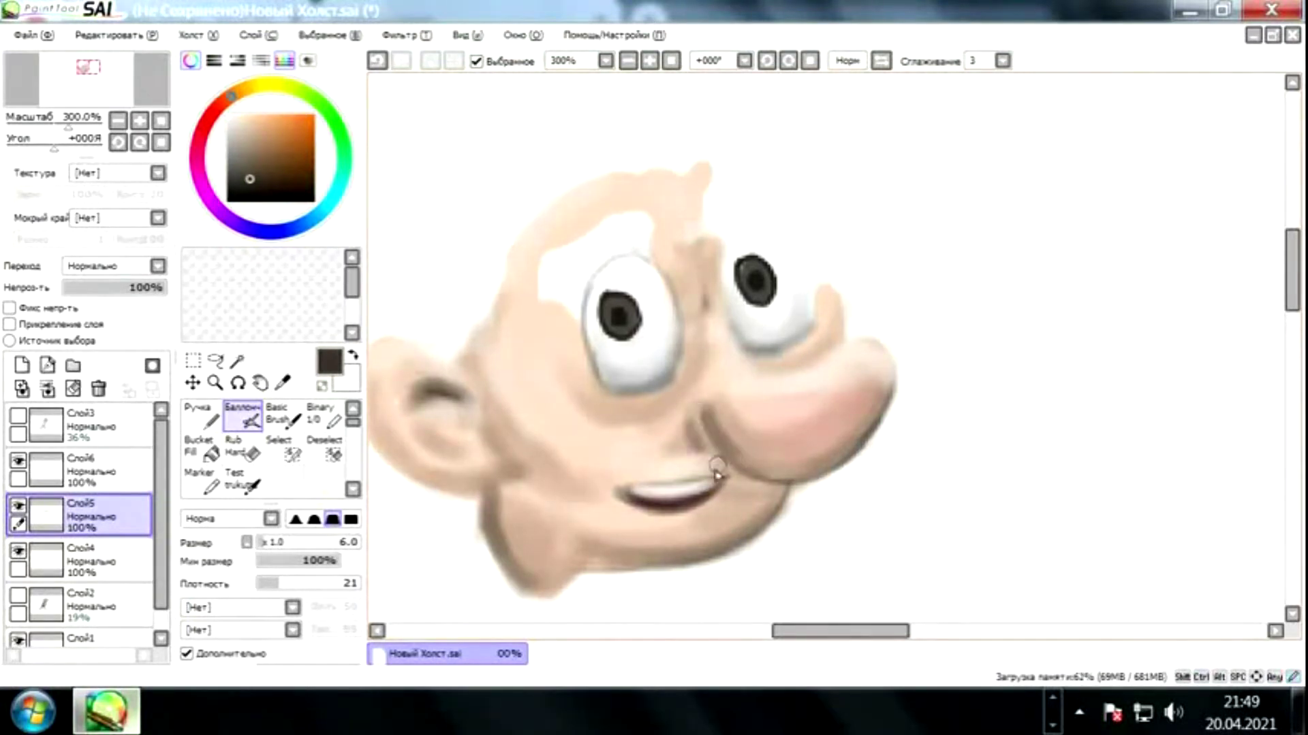
Fill the white eyebrow area above the larger eye with light skin tone.
left_click(727, 384, "alt")
scroll(695, 418, "up", 2)
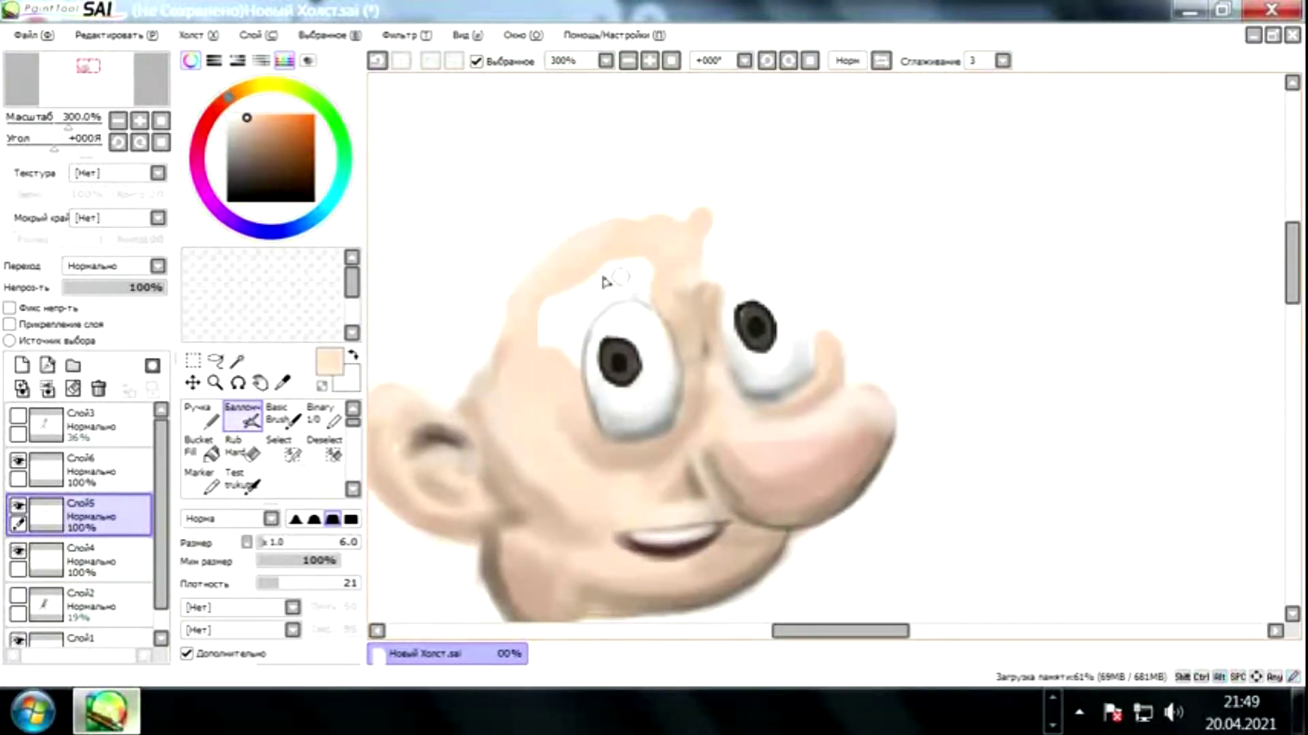
mouse_move(619, 271)
left_mouse_down()
mouse_move(537, 356)
mouse_move(547, 298)
mouse_move(577, 299)
mouse_move(610, 268)
mouse_move(576, 338)
mouse_move(597, 299)
mouse_move(649, 296)
mouse_move(579, 310)
left_mouse_up()
Dot a light grey highlight onto each iris with the Pen at size 8.
key("n")
left_click(620, 361, "alt")
left_click(616, 351, "alt")
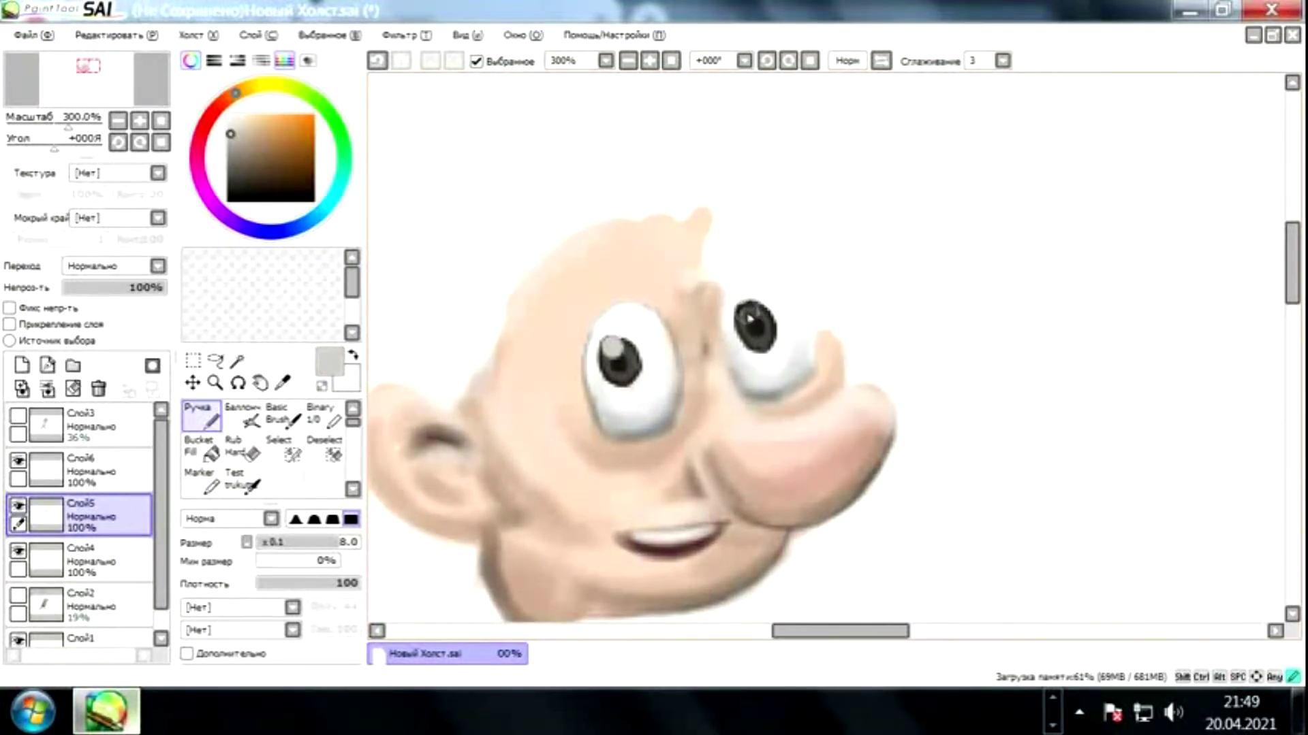
left_click(755, 312)
left_click(621, 347)
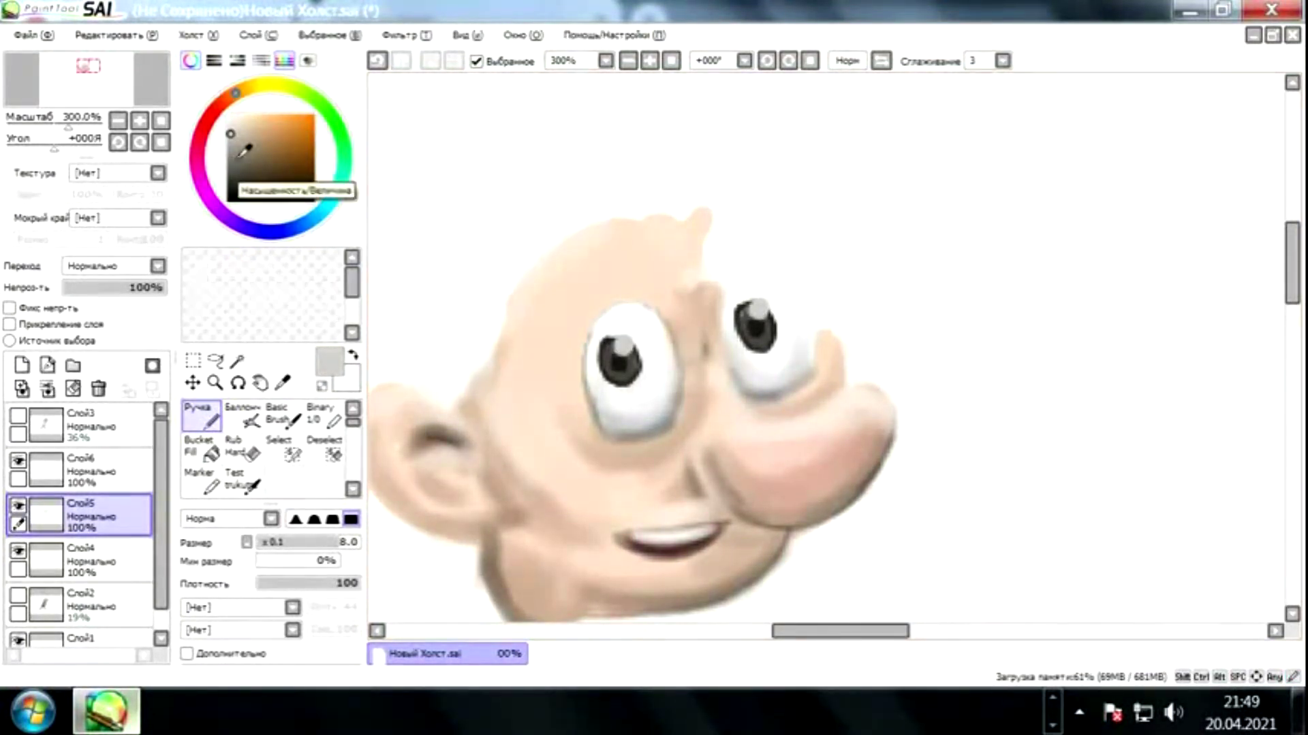
Draw a thin near-white highlight along the top edge of the nose with the Pen at size 1.
left_click_drag(230, 95, 234, 111)
left_click_drag(851, 389, 817, 411)
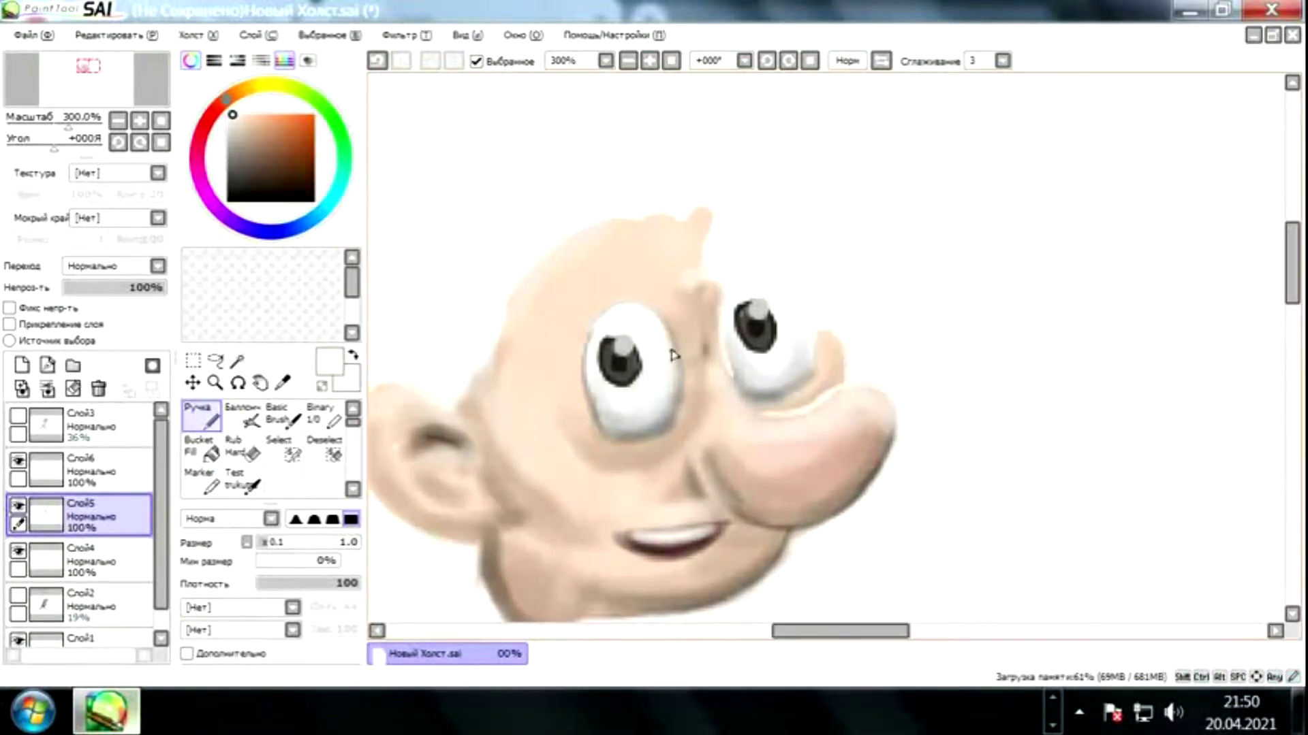
key("ctrl+z")
Draw thin dark lines along the nose's inner edge and under both eyes with the Pen at size 1.
scroll(600, 333, "down", 3)
left_click(687, 392, "alt")
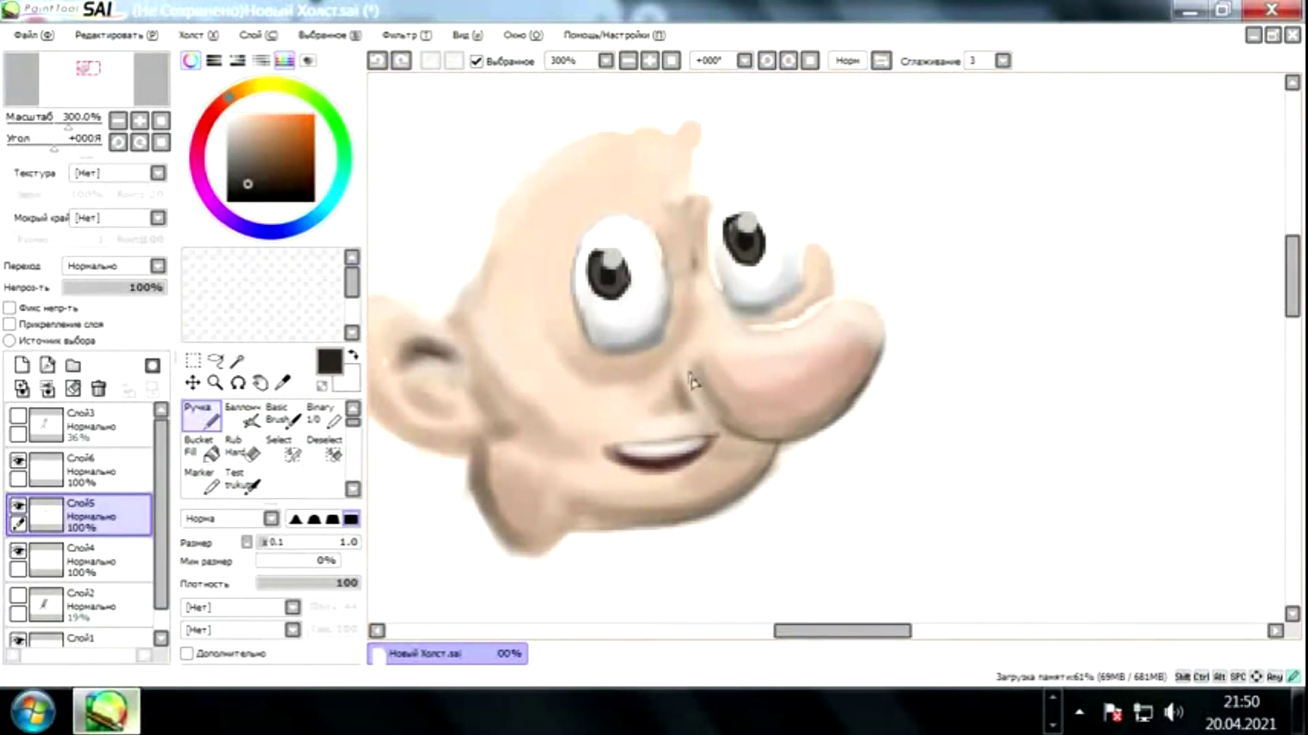
key("ctrl+z")
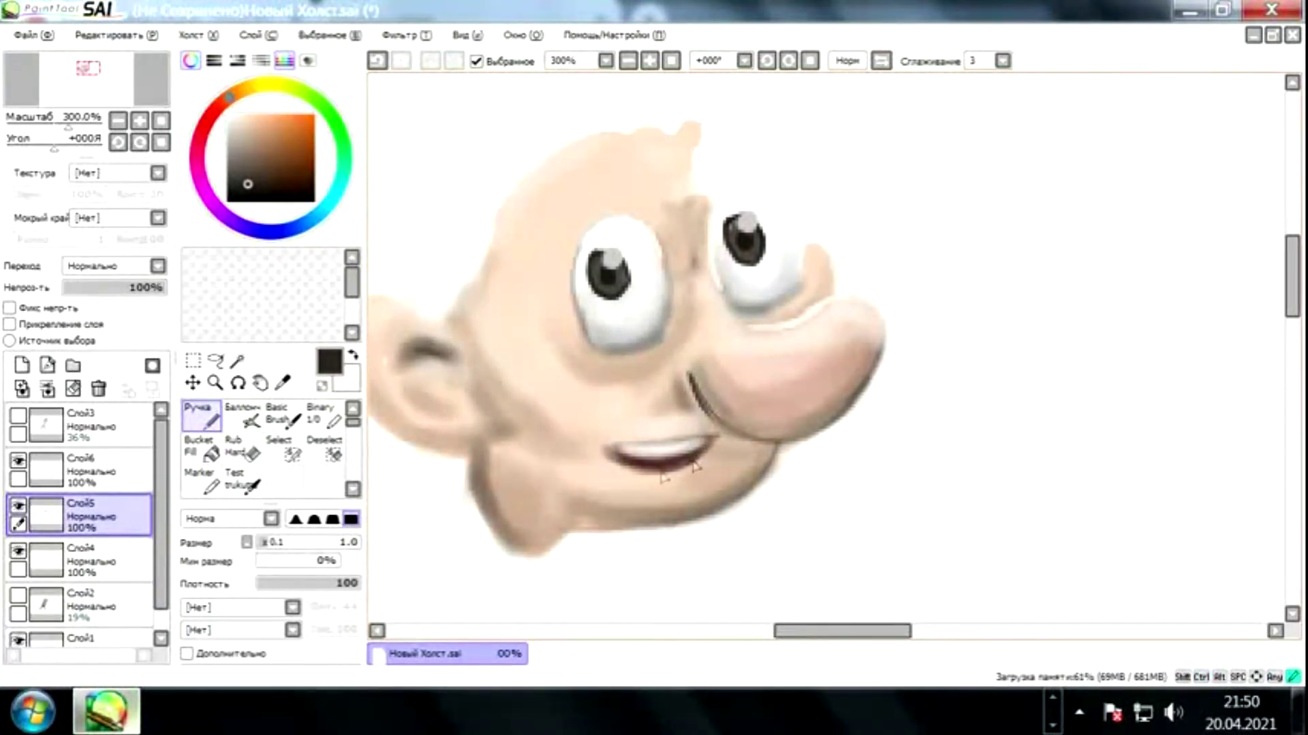
scroll(609, 340, "down", 5)
scroll(574, 361, "up", 5)
key("space")
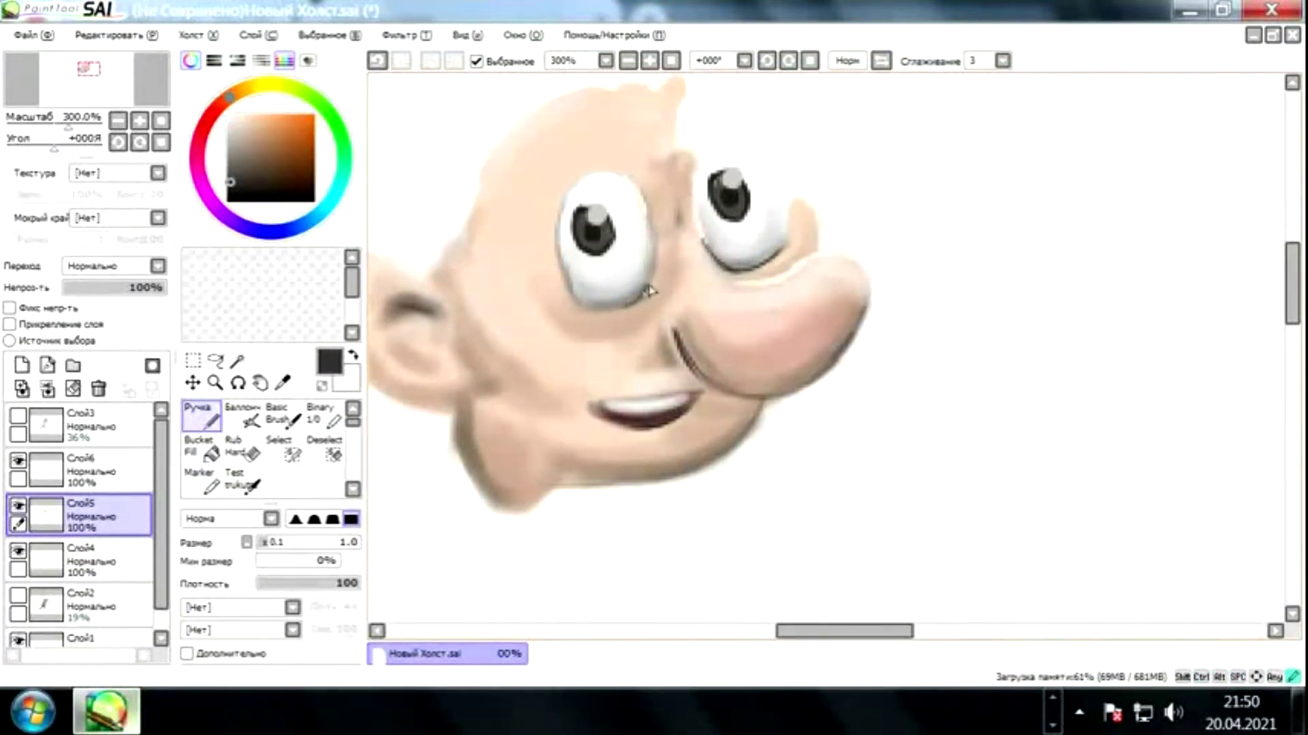
Draw thin dark lines along the chin, the neck and the inner folds of the ear with the Pen at size 1.
left_click_drag(587, 260, 622, 318)
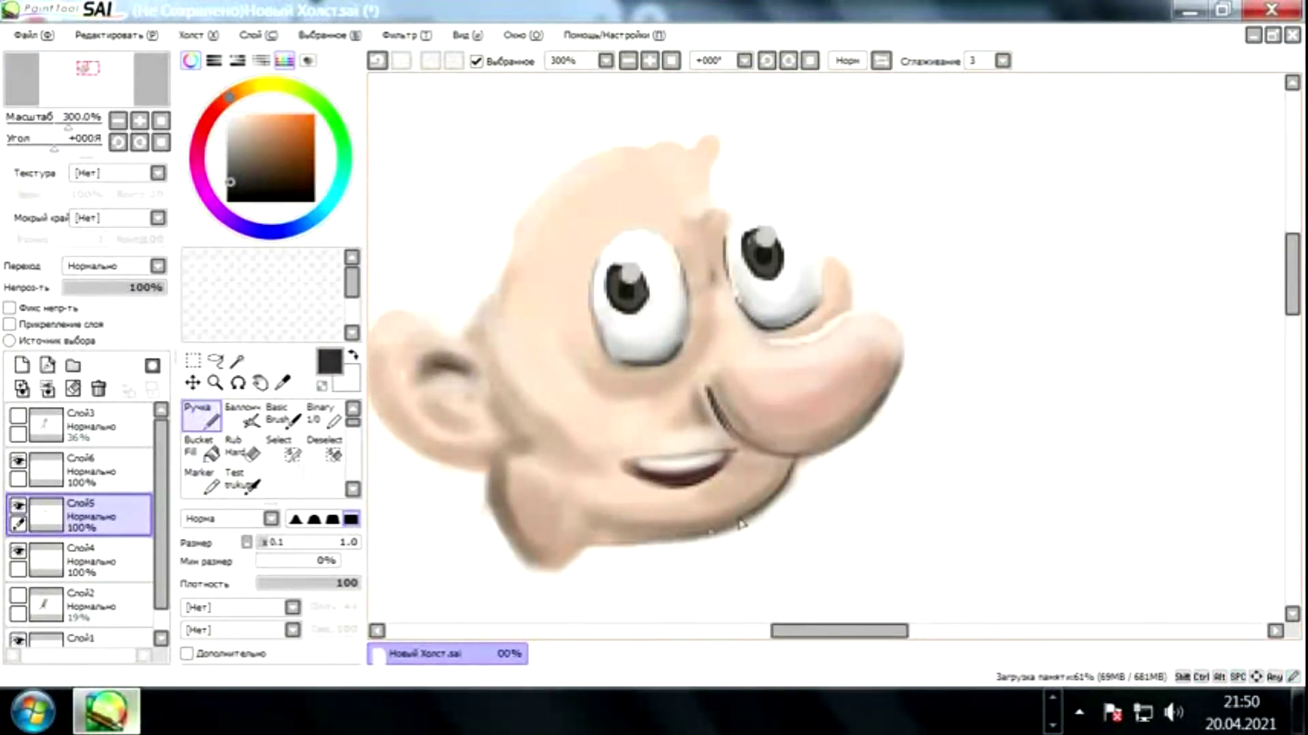
scroll(654, 436, "down", 2)
mouse_move(425, 265)
left_mouse_down()
mouse_move(495, 272)
mouse_move(477, 331)
left_mouse_up()
Blend the nose, forehead and cheek with sampled pink and light skin tones using the airbrush at size 16.
left_click(753, 158, "alt")
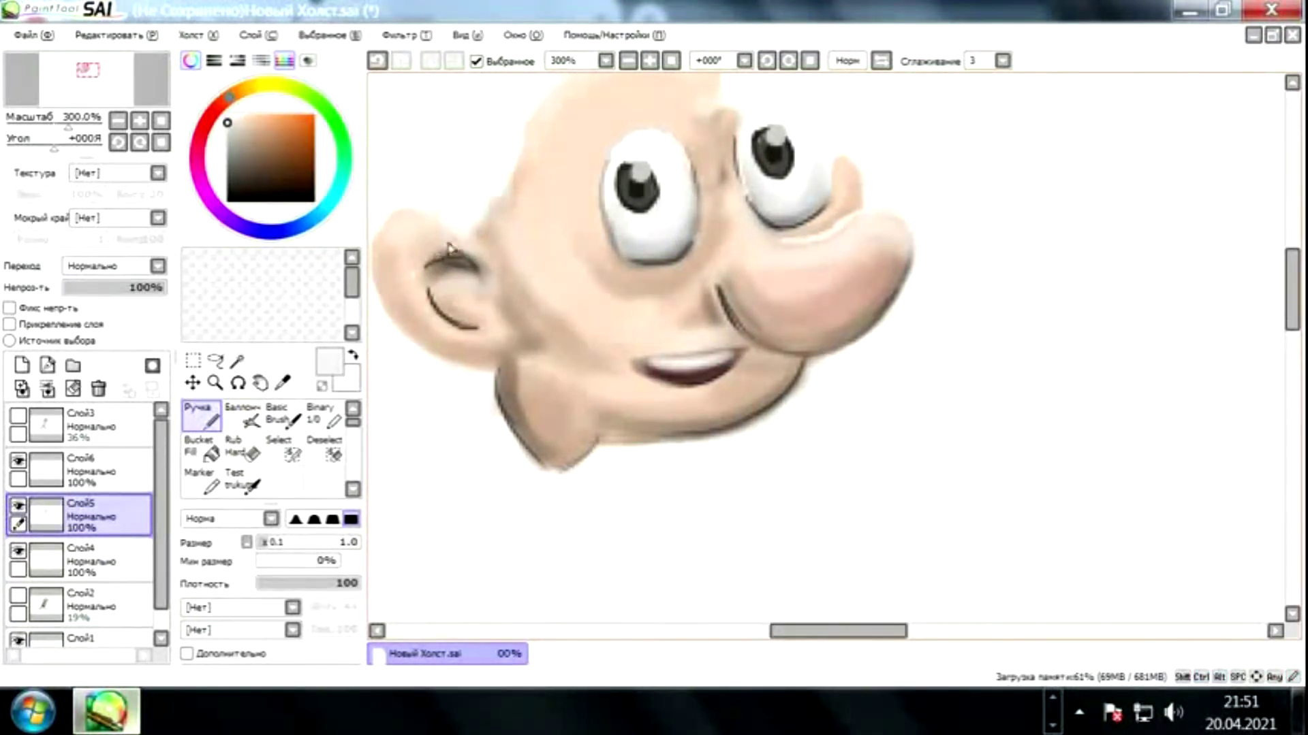
mouse_move(488, 230)
left_mouse_down()
mouse_move(545, 265)
mouse_move(580, 315)
left_mouse_up()
key("v")
left_click(905, 354, "alt")
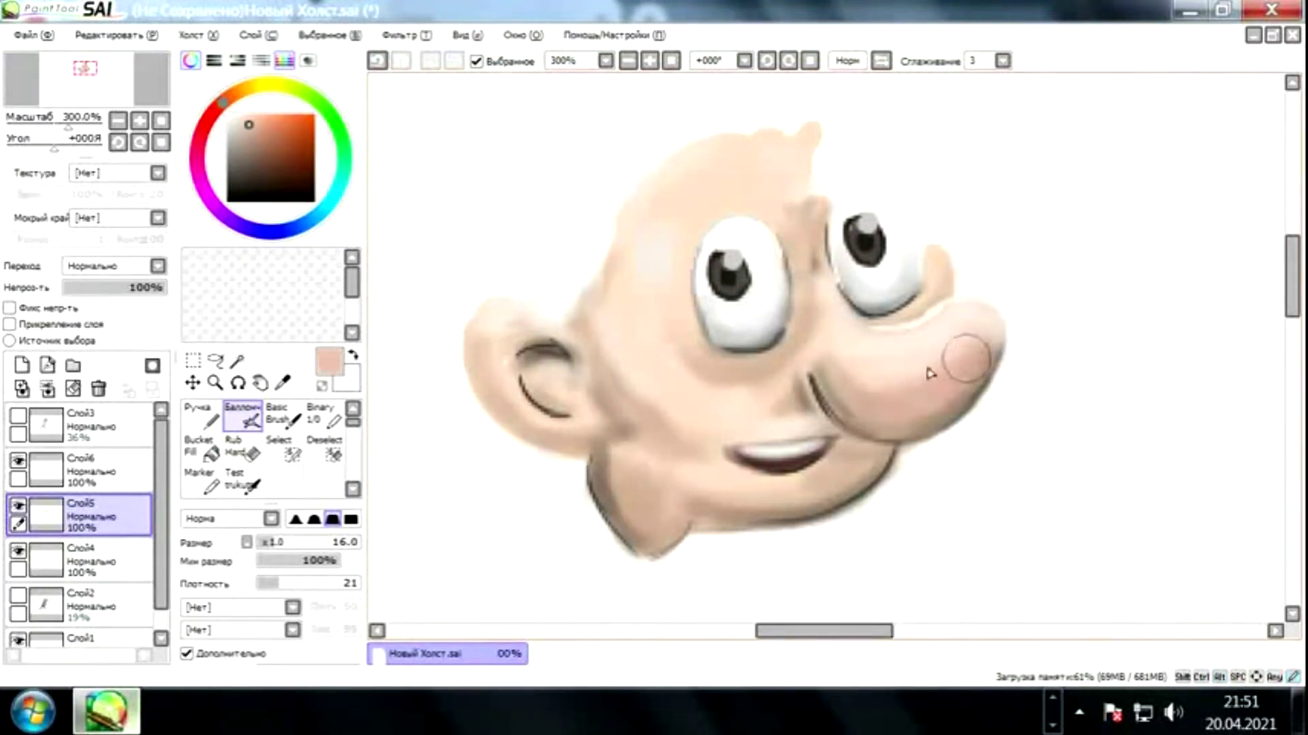
left_click(781, 203, "alt")
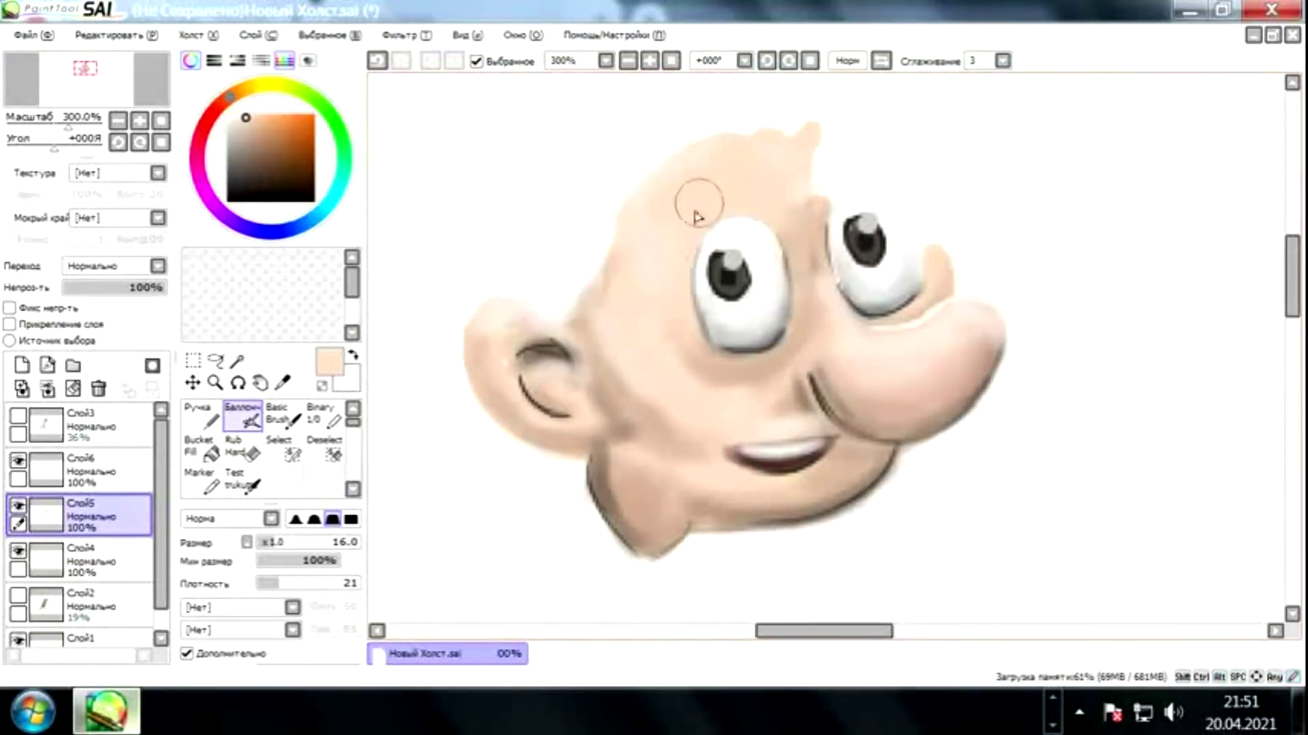
left_click(701, 382, "alt")
left_click(723, 434, "alt")
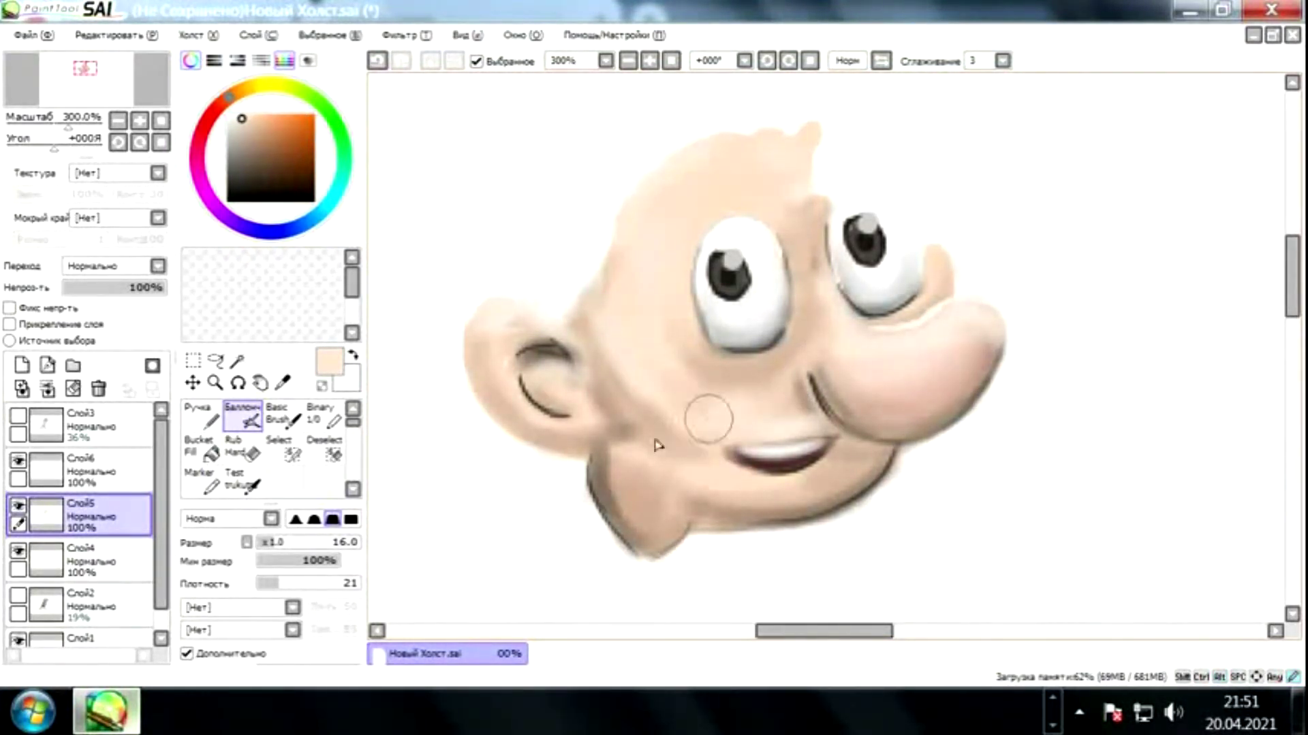
left_click(837, 285, "alt")
left_click(677, 345, "alt")
Show the line-art layer and paint both eyebrows black with the Pen at size 7.
scroll(620, 379, "down", 5)
scroll(648, 362, "up", 6)
key("space")
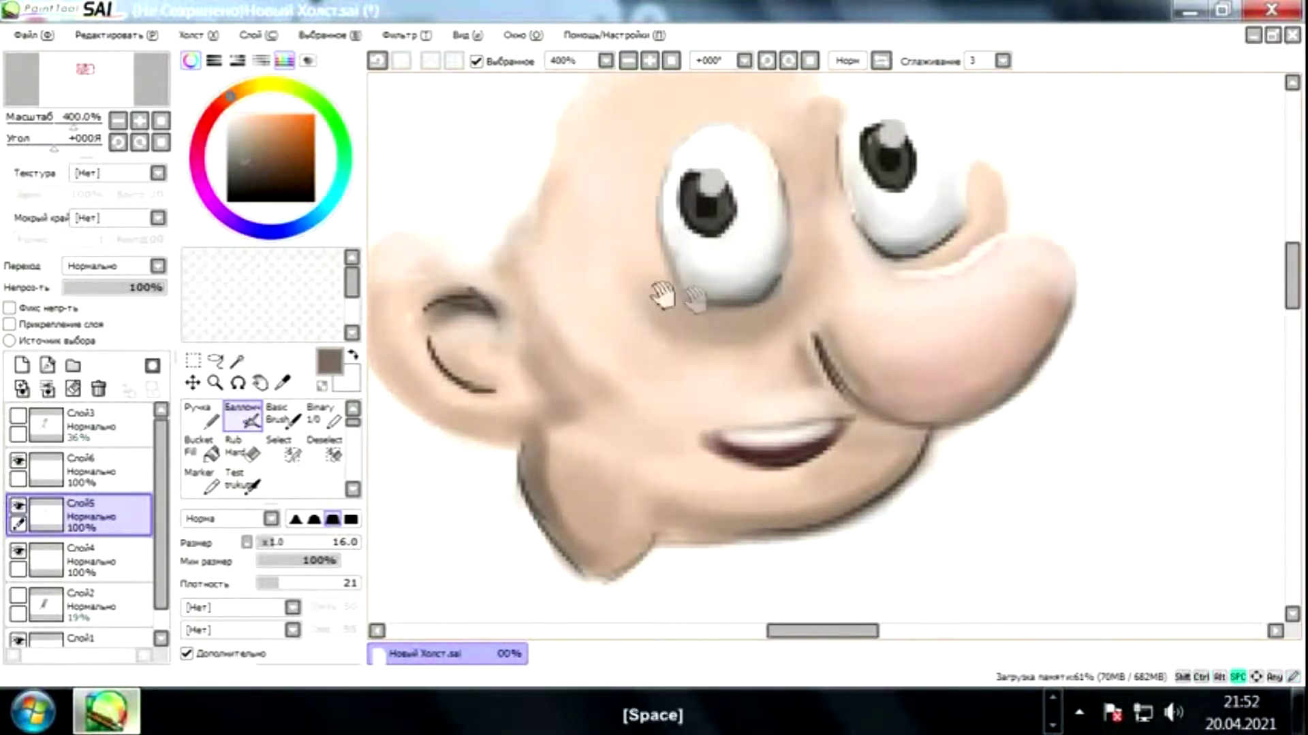
scroll(628, 379, "down", 6)
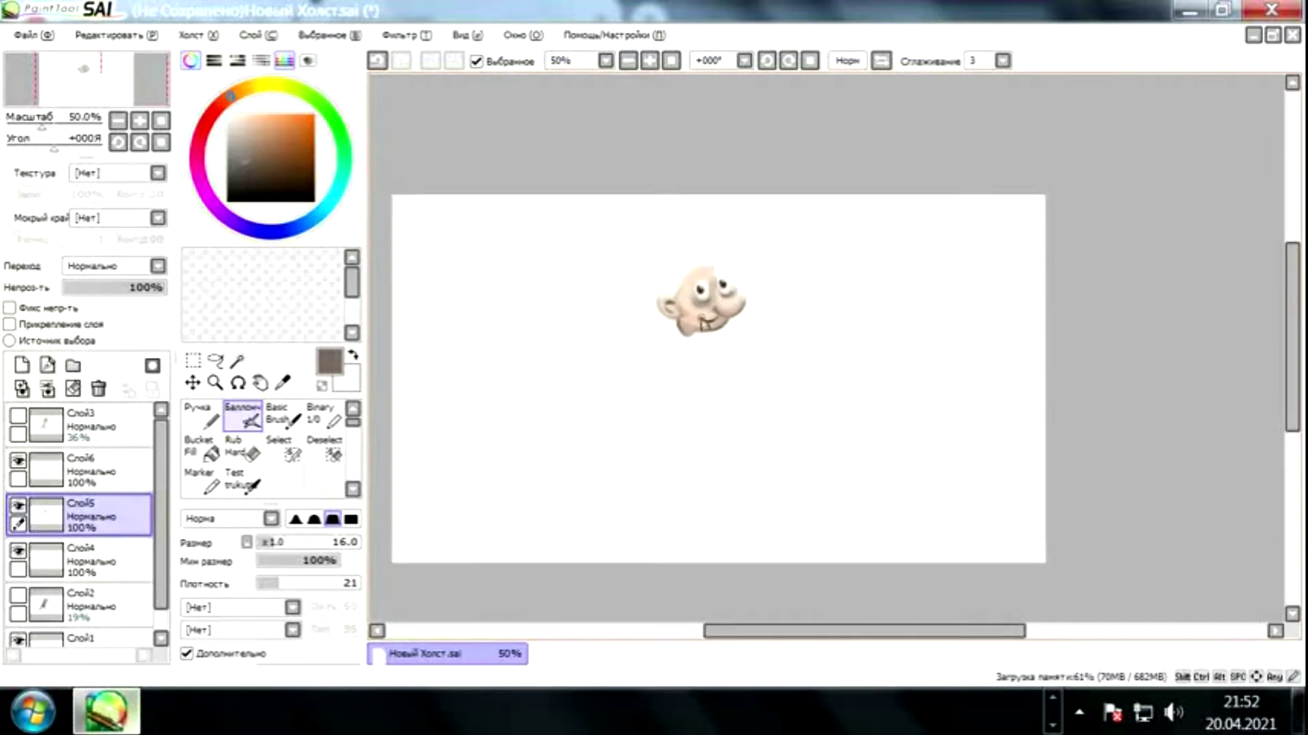
scroll(417, 429, "up", 5)
mouse_move(658, 267)
left_mouse_down()
mouse_move(636, 284)
mouse_move(683, 261)
mouse_move(719, 274)
left_mouse_up()
key("n")
mouse_move(760, 262)
left_mouse_down()
mouse_move(769, 231)
mouse_move(817, 211)
mouse_move(865, 225)
mouse_move(874, 263)
left_mouse_up()
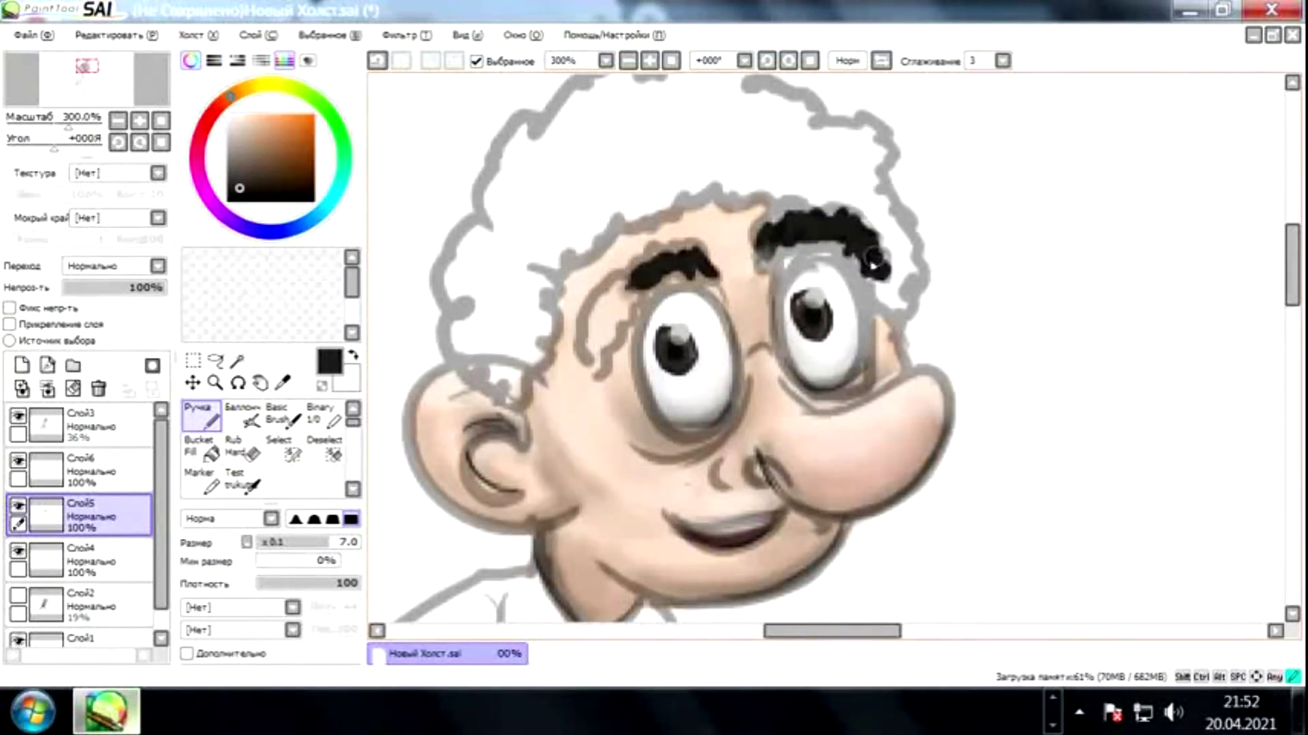
Extend the larger eye's brow down its outer side and add grey hair strokes along both brows with the Pen at size 2.6.
key("bracketleft")
key("bracketleft")
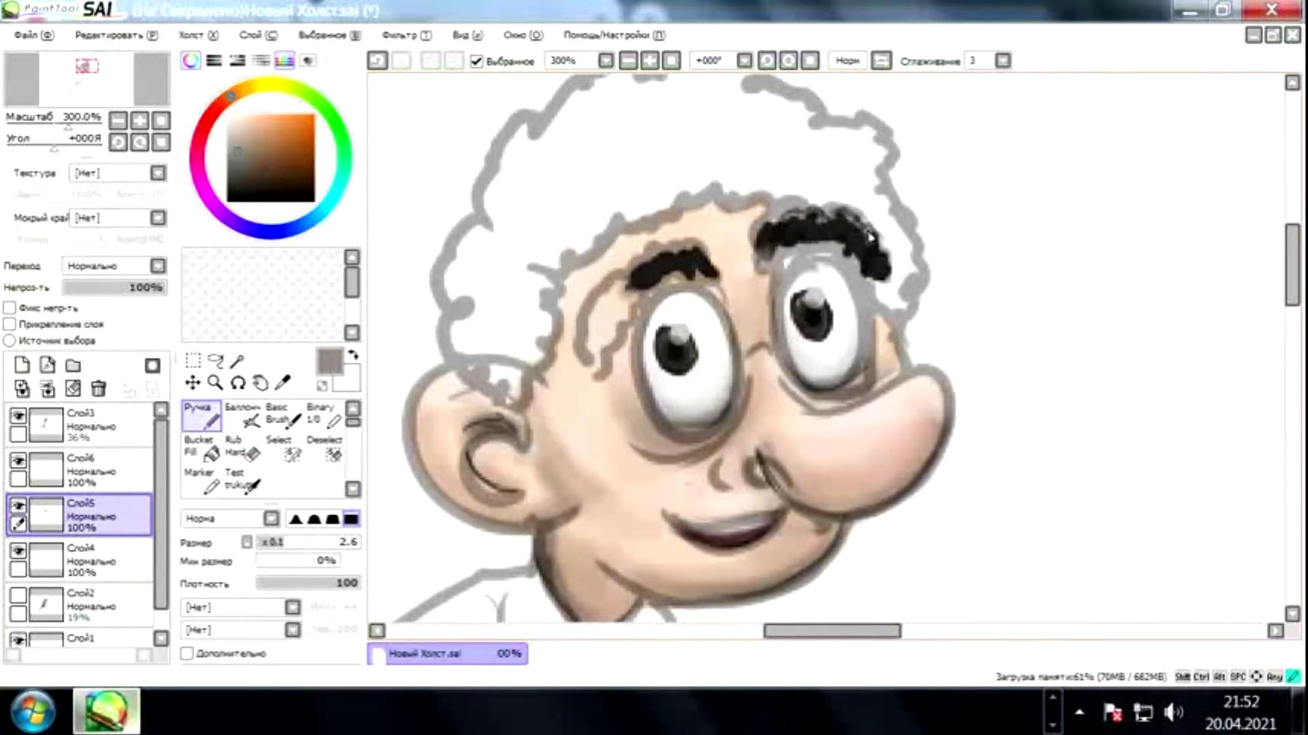
left_click(641, 276, "alt")
left_click_drag(641, 278, 608, 352)
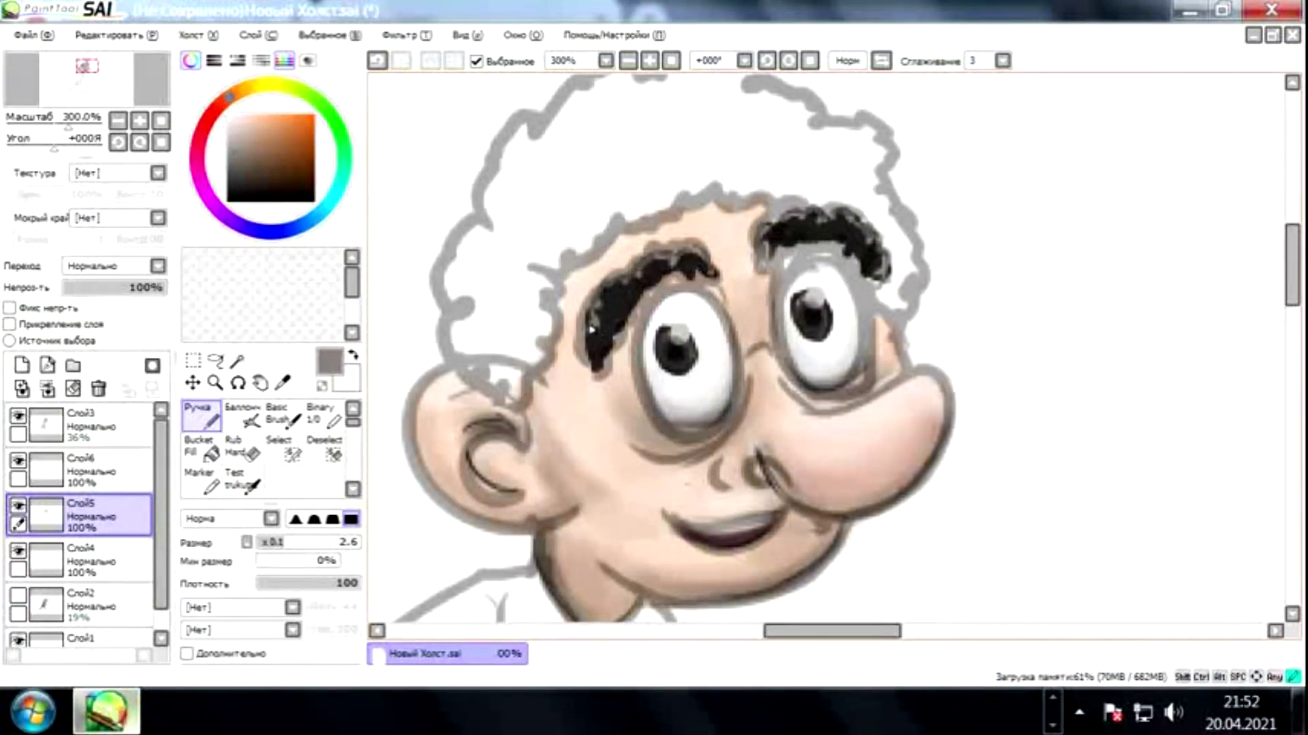
Trace the outer contour of the curly hair and the hairline over the forehead in black with the Pen at size 9.
left_click_drag(783, 306, 736, 367)
left_click(845, 351, "alt")
key("bracketright")
key("bracketright")
key("bracketright")
mouse_move(844, 354)
left_mouse_down()
mouse_move(851, 371)
mouse_move(855, 286)
mouse_move(769, 184)
mouse_move(681, 126)
mouse_move(534, 146)
mouse_move(480, 224)
left_mouse_up()
mouse_move(722, 246)
left_mouse_down()
mouse_move(790, 257)
mouse_move(480, 401)
mouse_move(387, 357)
mouse_move(487, 170)
left_mouse_up()
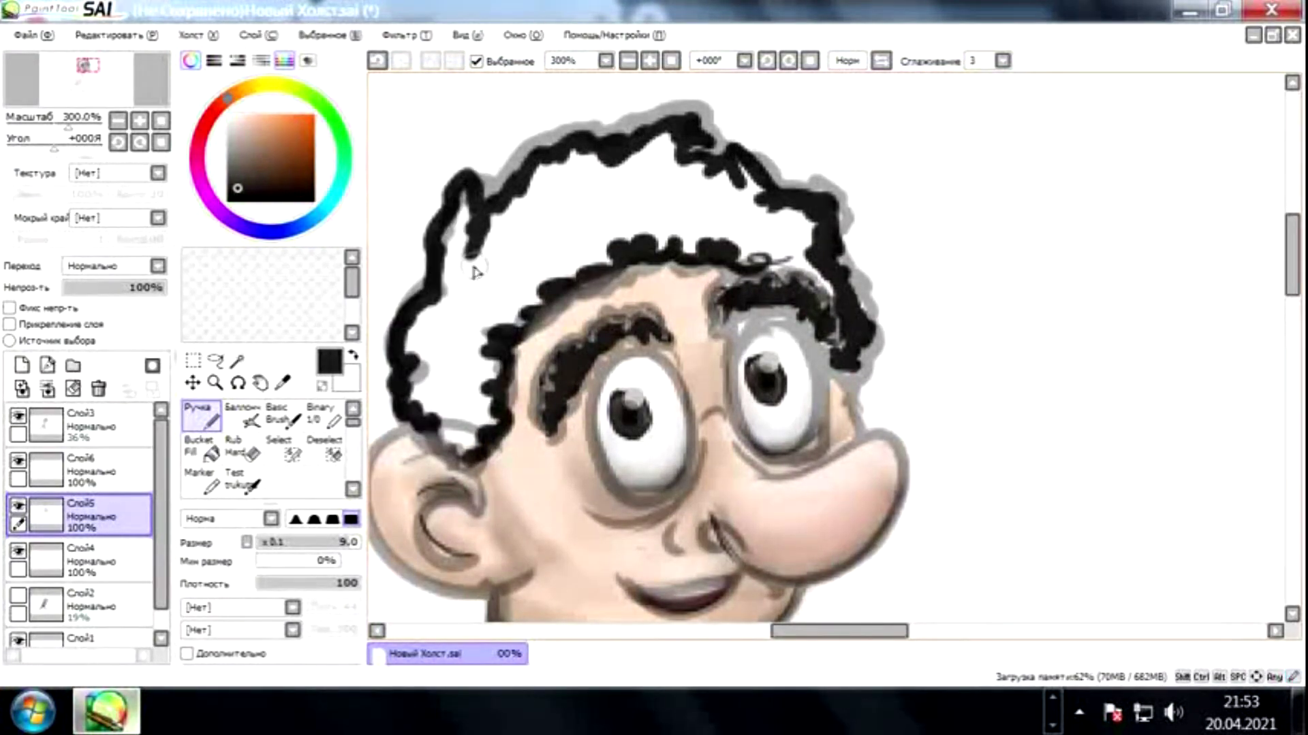
left_click_drag(574, 391, 567, 333)
left_click_drag(749, 235, 714, 276)
Hide the grey line-art layer.
scroll(724, 259, "up", 2)
scroll(724, 258, "down", 5)
left_click(18, 415)
scroll(800, 278, "up", 3)
scroll(800, 278, "up", 1)
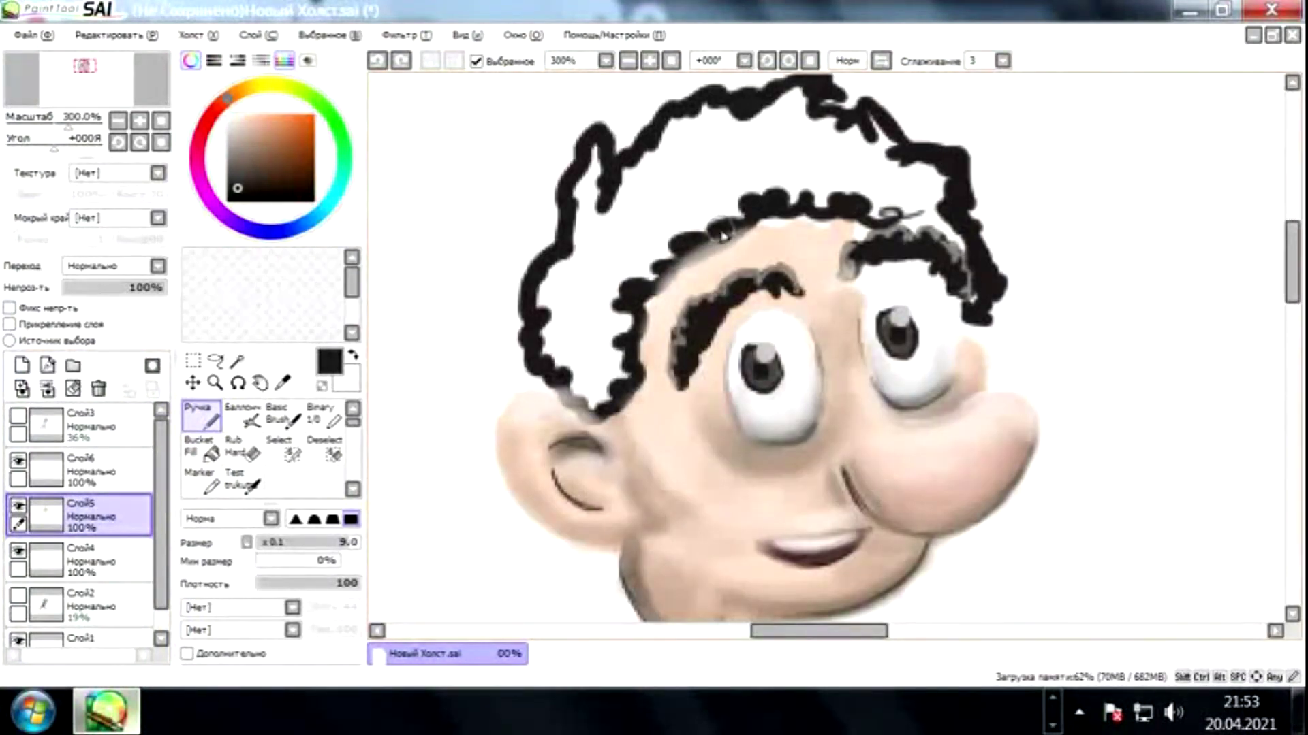
Paint near-white rim highlights along the nose's underside, the chin and the cheek in front of the ear with the Pen at size 9.
key("x")
mouse_move(1007, 465)
left_mouse_down()
mouse_move(963, 522)
mouse_move(988, 506)
mouse_move(856, 520)
left_mouse_up()
key("ctrl+z")
left_click_drag(913, 341, 952, 368)
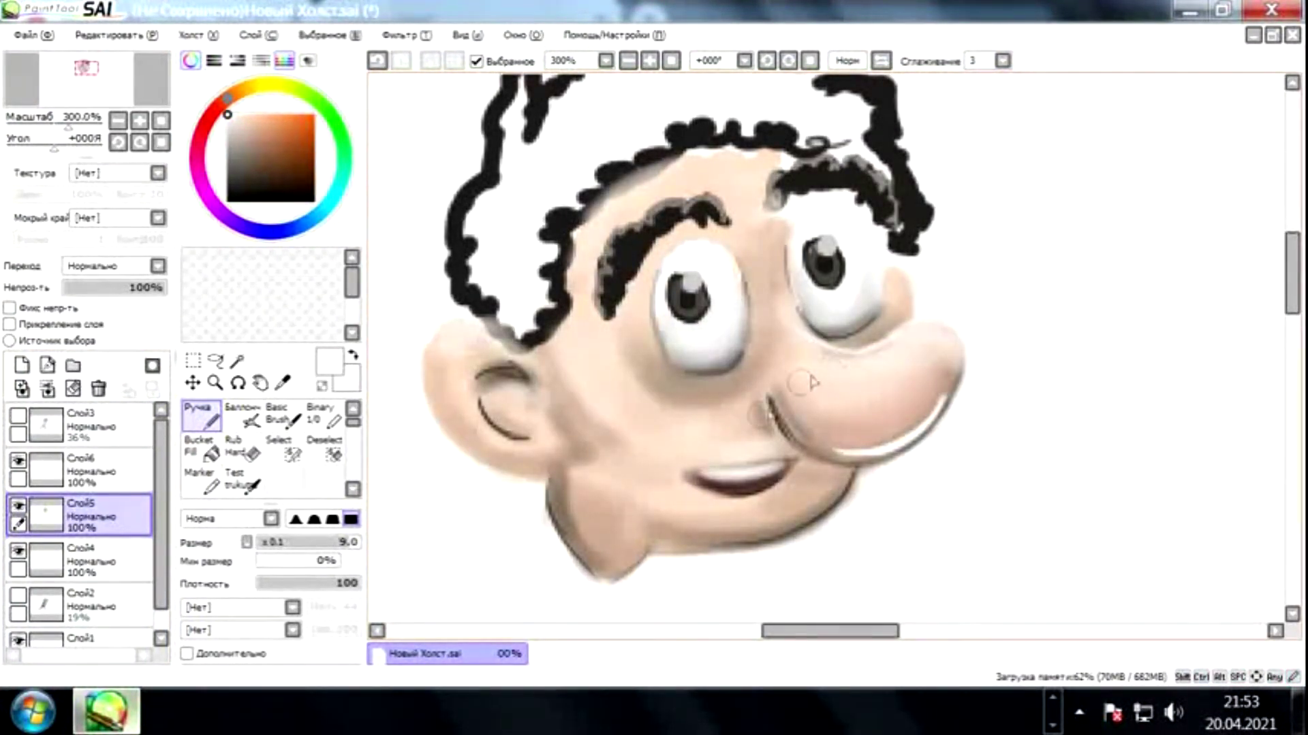
left_click_drag(736, 517, 719, 601)
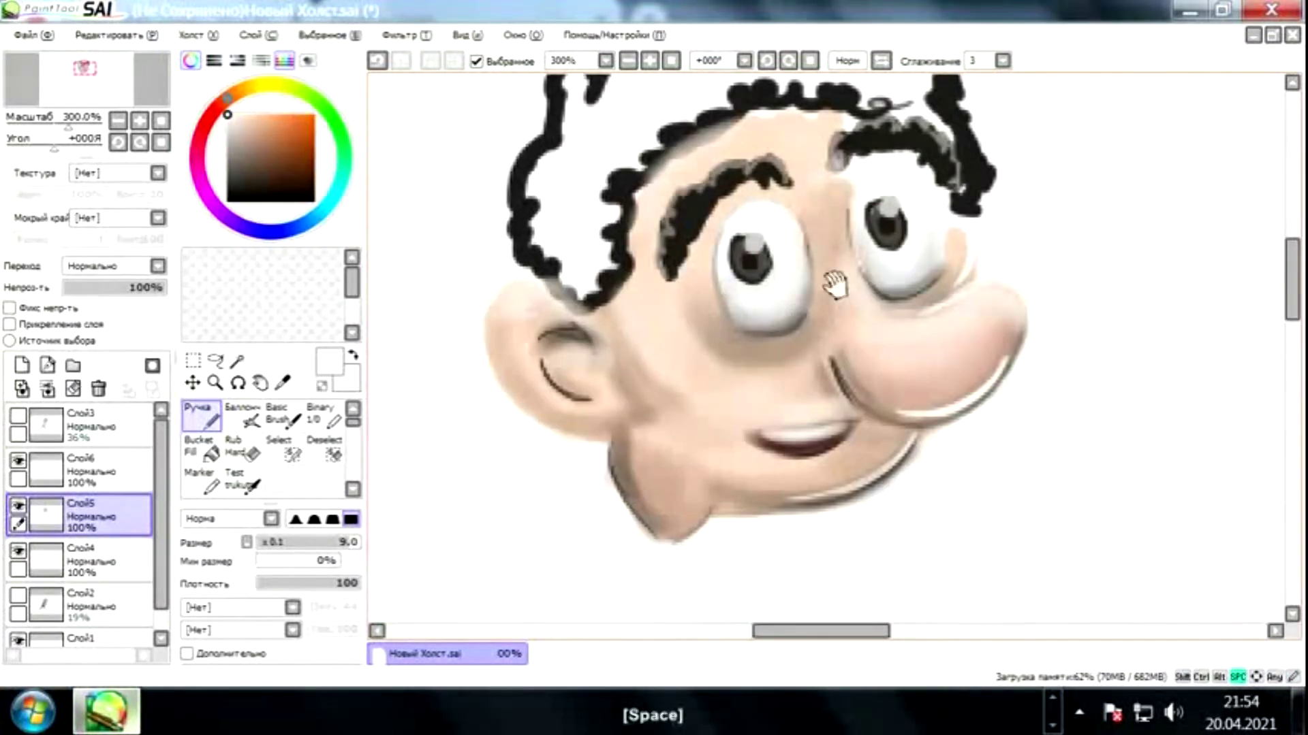
scroll(753, 361, "down", 1)
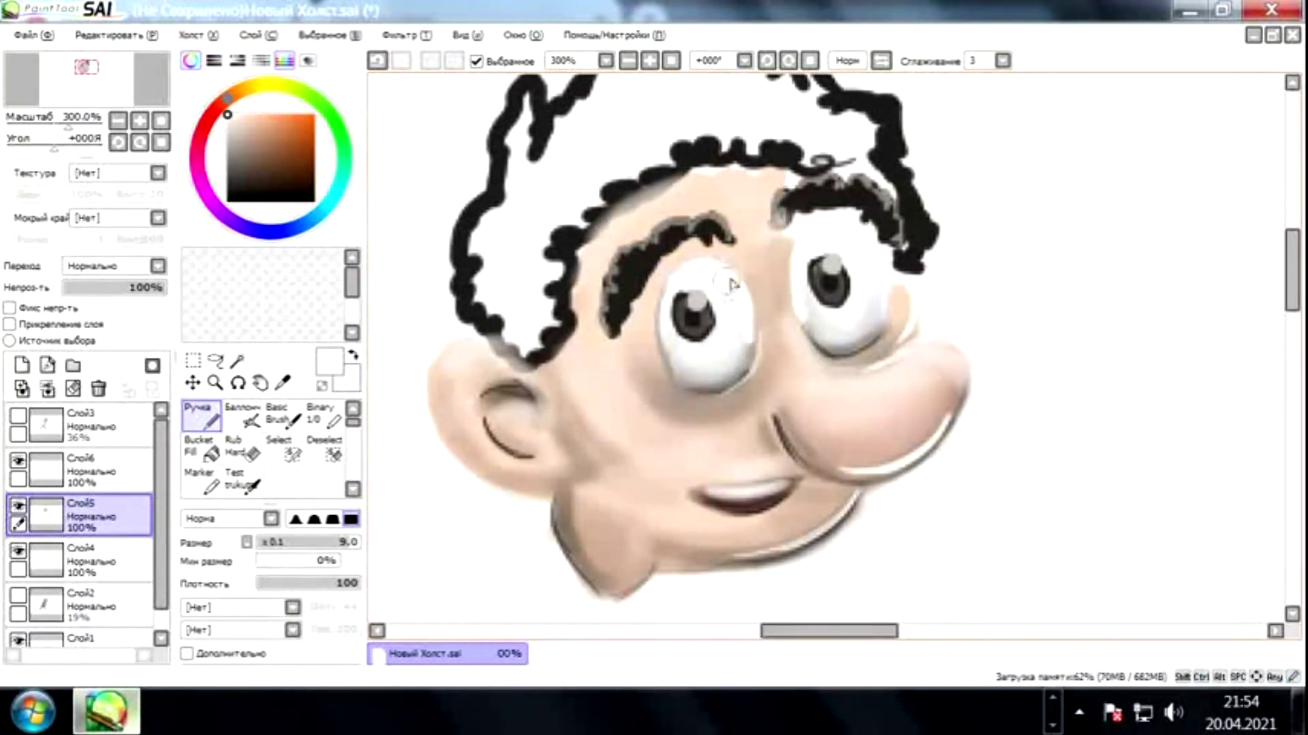
scroll(623, 392, "left", 1)
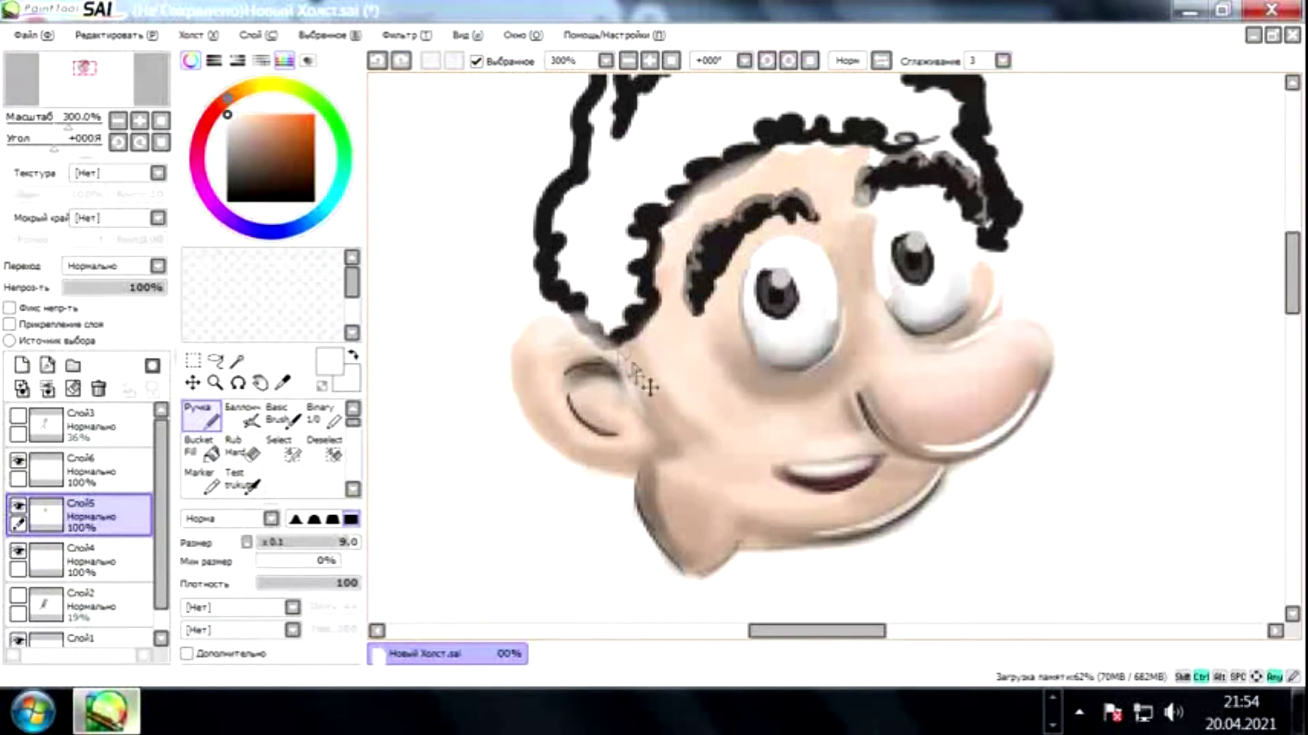
scroll(637, 379, "up", 1)
scroll(636, 380, "right", 2)
Shade the upper eyelids between the eyes and the brows in light brown with the Pen at size 9.
left_click(744, 298, "alt")
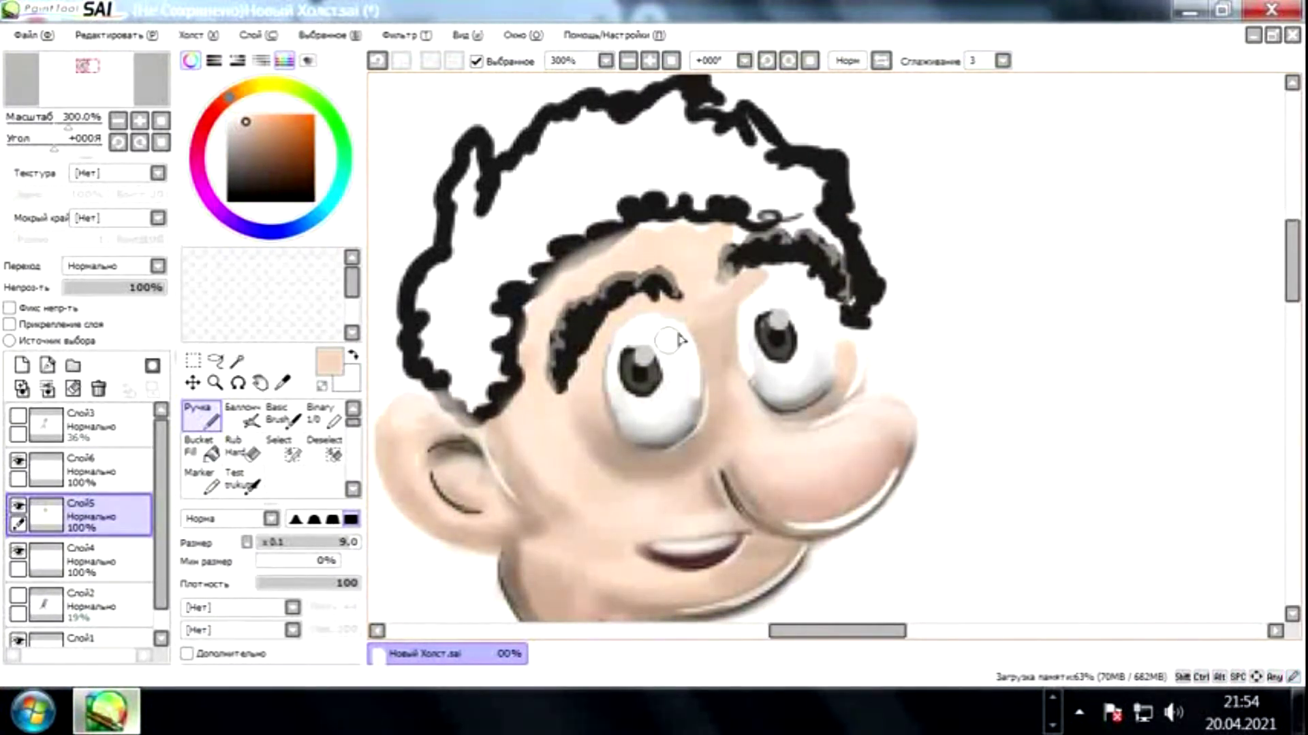
left_click(715, 350, "alt")
mouse_move(715, 350)
left_mouse_down()
mouse_move(694, 432)
mouse_move(660, 292)
mouse_move(600, 381)
mouse_move(592, 338)
mouse_move(637, 300)
left_mouse_up()
mouse_move(725, 320)
left_mouse_down()
mouse_move(739, 289)
mouse_move(763, 280)
mouse_move(730, 330)
left_mouse_up()
left_click_drag(834, 315, 754, 285)
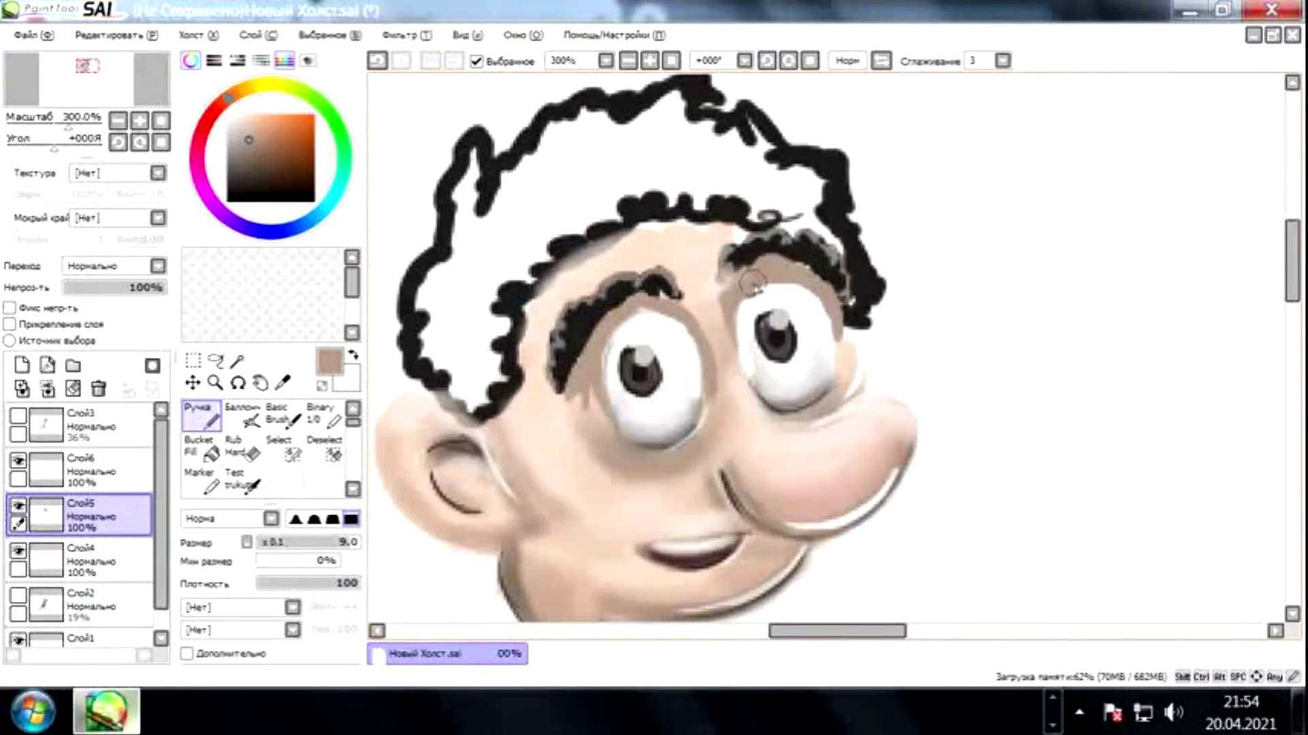
Draw dark curved lines beneath both eyes with the Pen.
left_click(670, 432, "alt")
mouse_move(712, 416)
left_mouse_down()
mouse_move(640, 453)
mouse_move(593, 408)
left_mouse_up()
left_click_drag(654, 443, 586, 405)
left_click_drag(838, 395, 736, 436)
scroll(686, 448, "up", 4)
scroll(686, 447, "down", 8)
left_click_drag(654, 481, 703, 199)
scroll(749, 320, "up", 5)
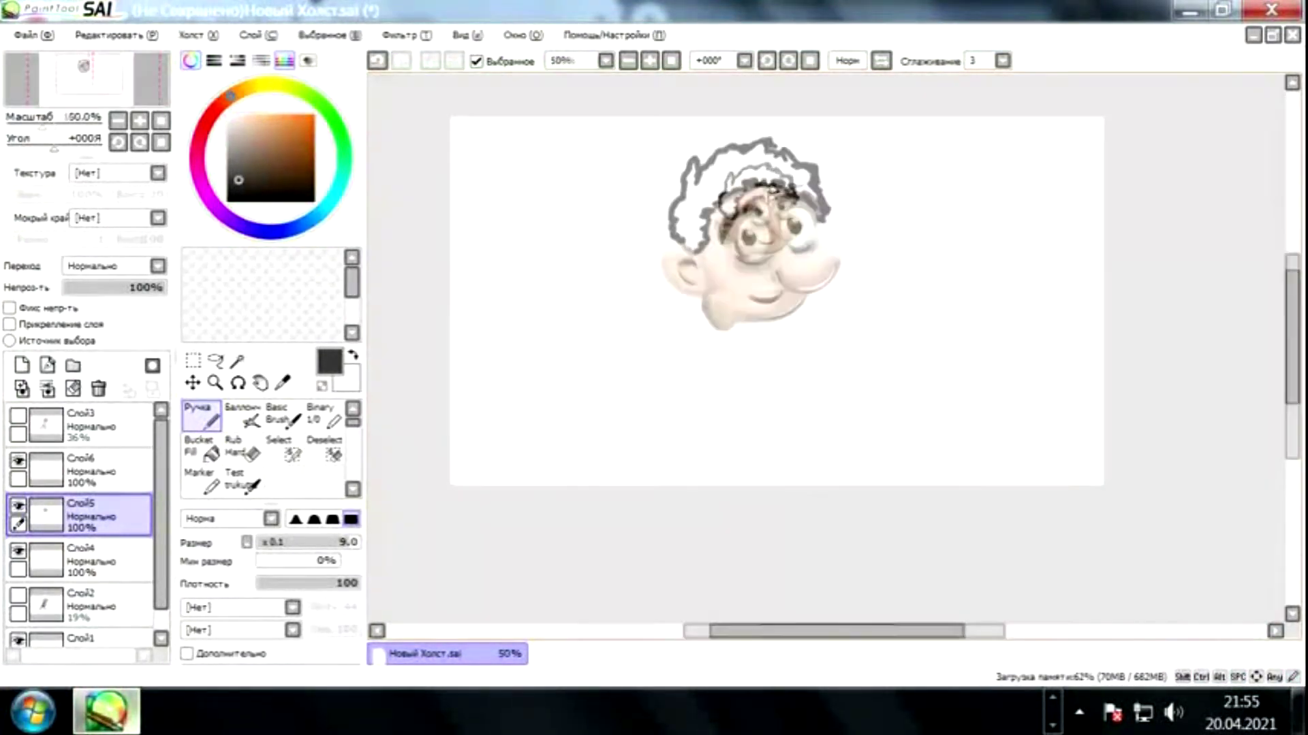
Draw grey shading along the edges of the eye whites with the Pen at size 3, undoing the last stroke.
left_click(756, 328, "alt")
left_click(579, 341, "alt")
key("bracketleft")
key("bracketleft")
key("bracketleft")
key("bracketleft")
key("bracketleft")
key("bracketleft")
left_click_drag(794, 341, 801, 417)
left_click_drag(675, 359, 667, 383)
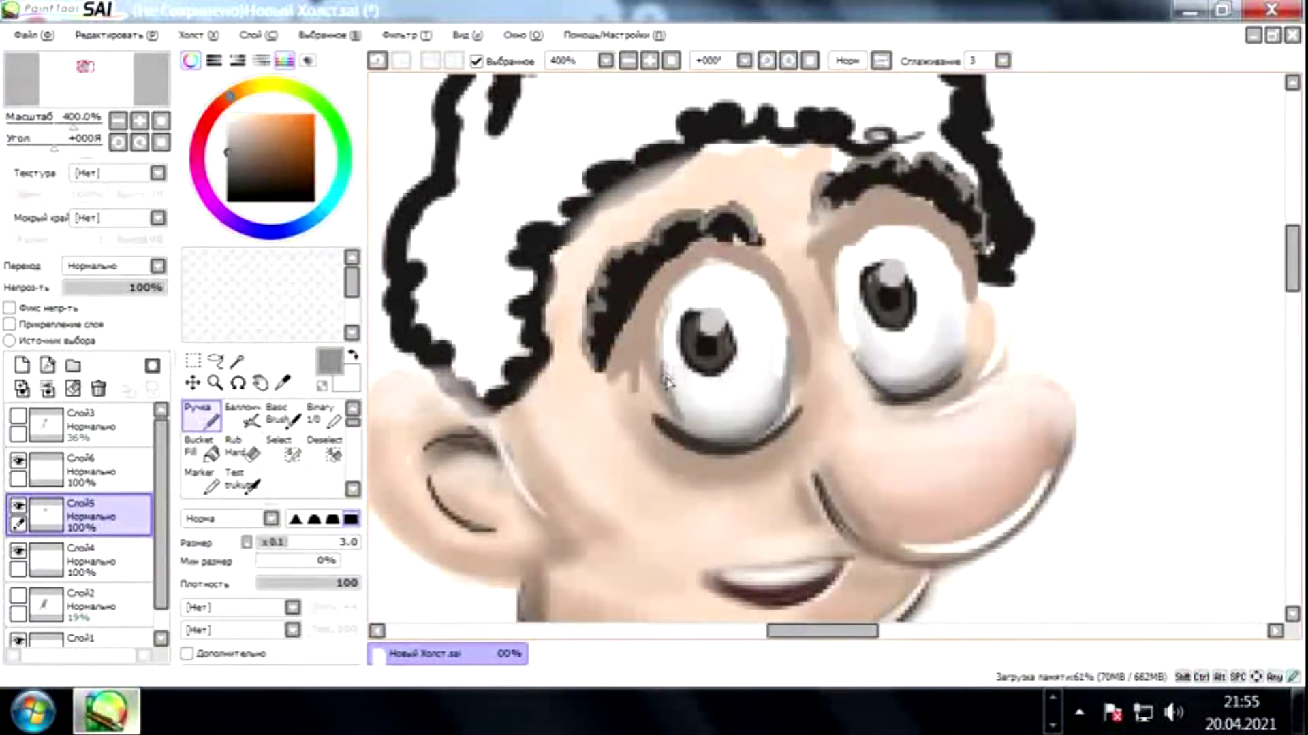
left_click_drag(768, 288, 783, 337)
key("ctrl+z")
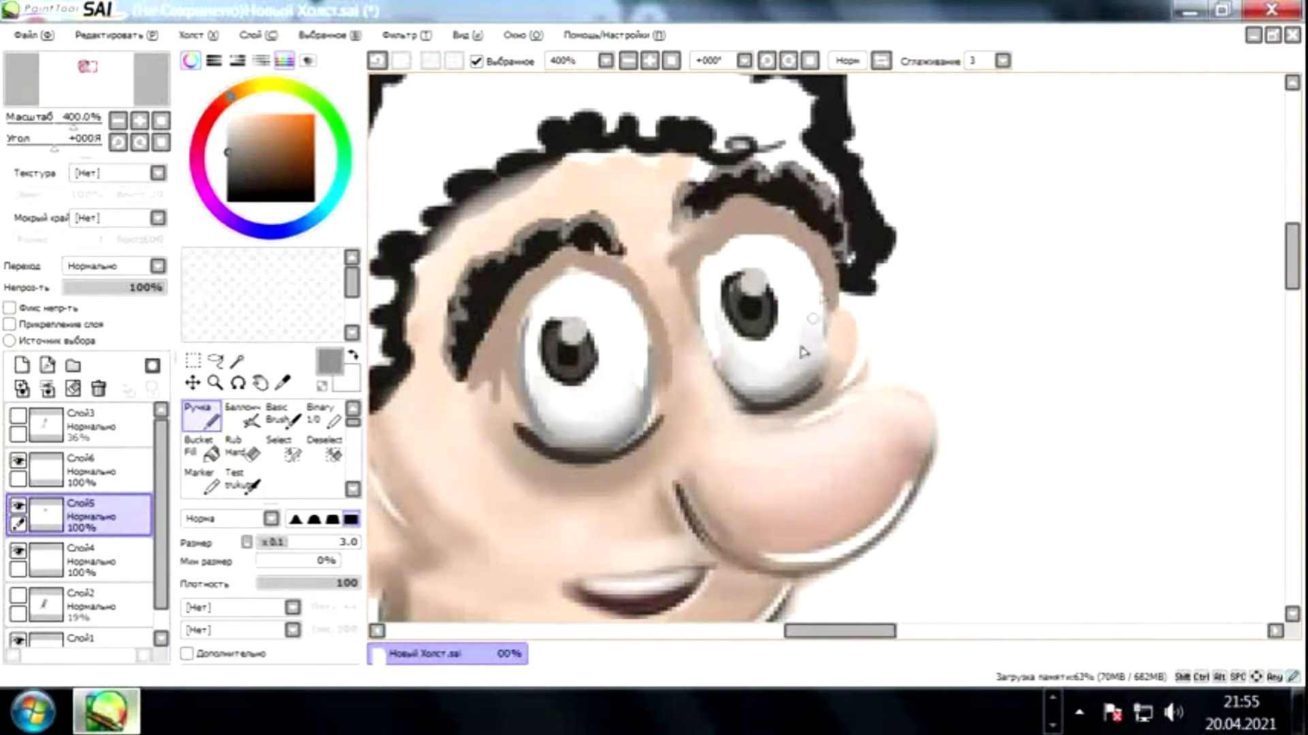
Outline the upper edges of both eyes with dark brown eyelid lines.
left_click(717, 230, "alt")
mouse_move(717, 230)
left_mouse_down()
mouse_move(700, 224)
mouse_move(783, 323)
left_mouse_up()
mouse_move(560, 257)
left_mouse_down()
mouse_move(470, 330)
mouse_move(592, 293)
left_mouse_up()
left_click(654, 228, "alt")
mouse_move(657, 233)
left_mouse_down()
mouse_move(623, 247)
mouse_move(765, 176)
left_mouse_up()
Soften the brown shadow beside the larger eye into the surrounding skin tone with the airbrush at size 12.
left_click(555, 267, "alt")
key("b")
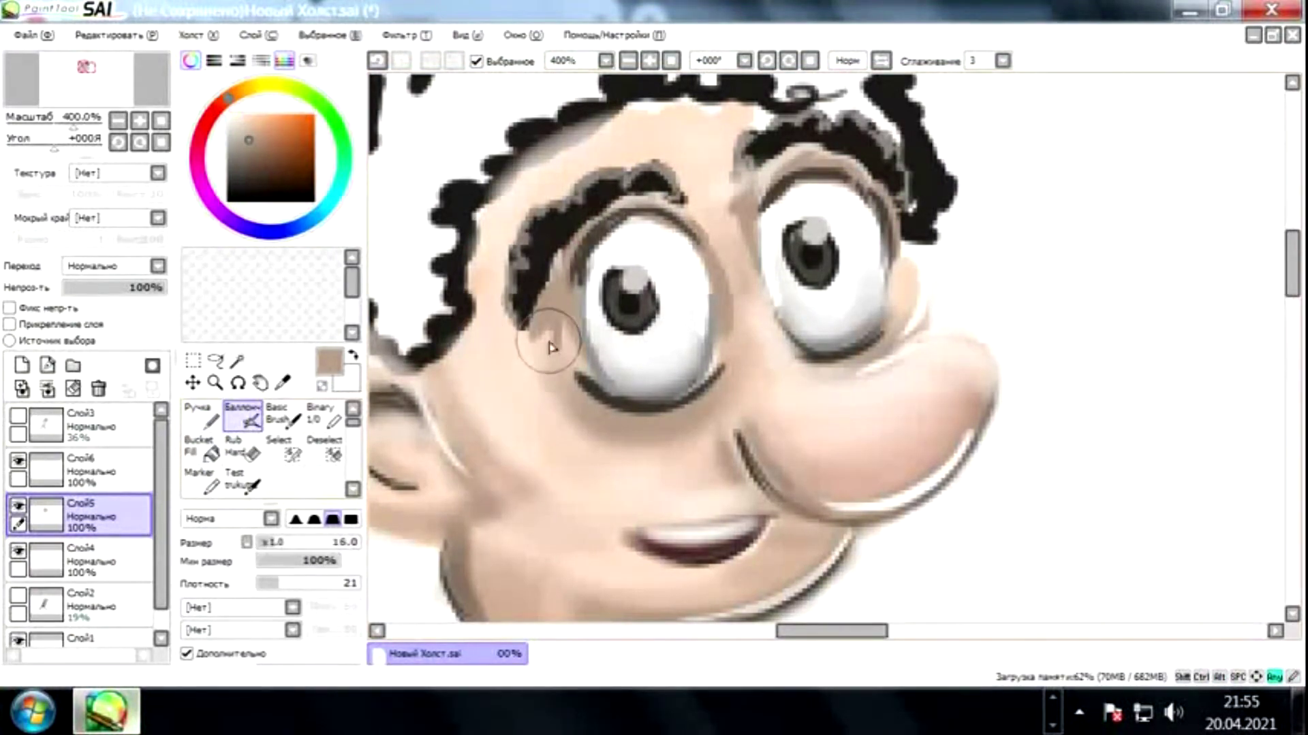
left_click(533, 343, "alt")
key("bracketright")
key("bracketright")
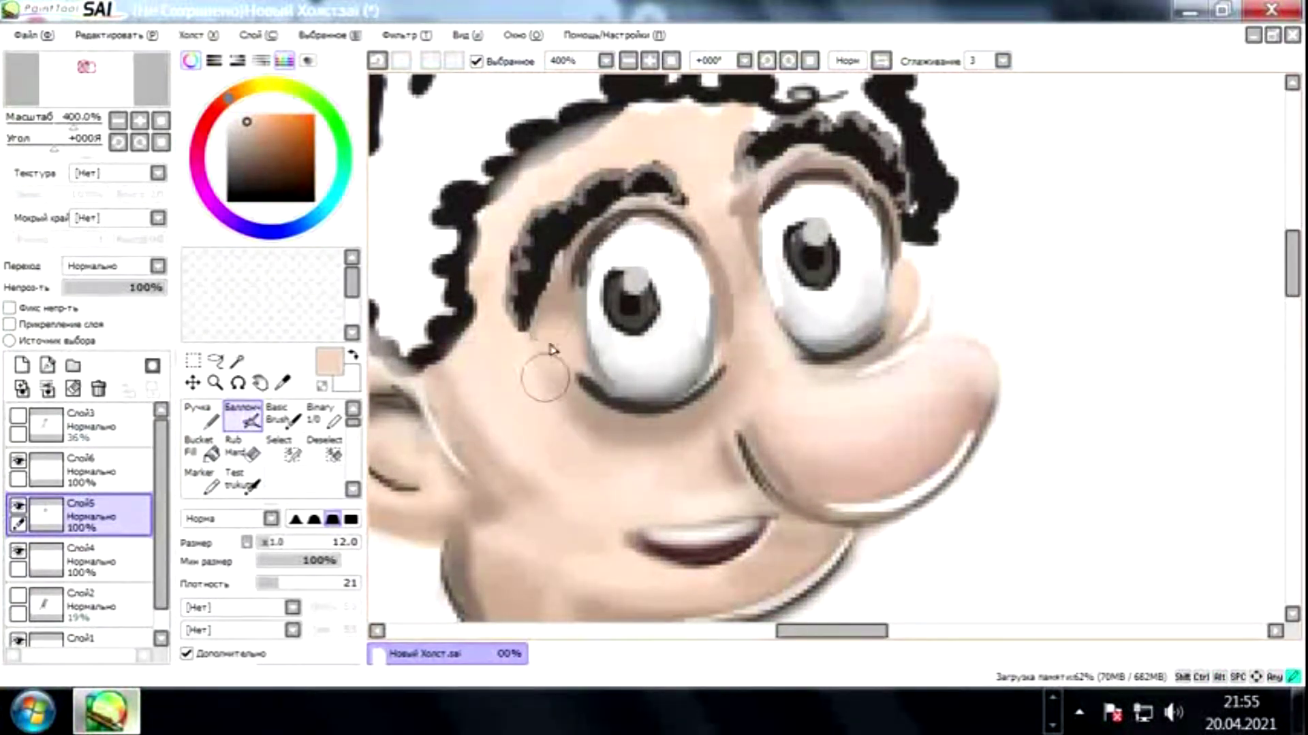
left_click_drag(553, 332, 427, 382)
Add near-white highlights along the upper eyelids of both eyes with the Pen at size 3.
left_click(651, 232, "alt")
left_click(762, 313, "alt")
key("n")
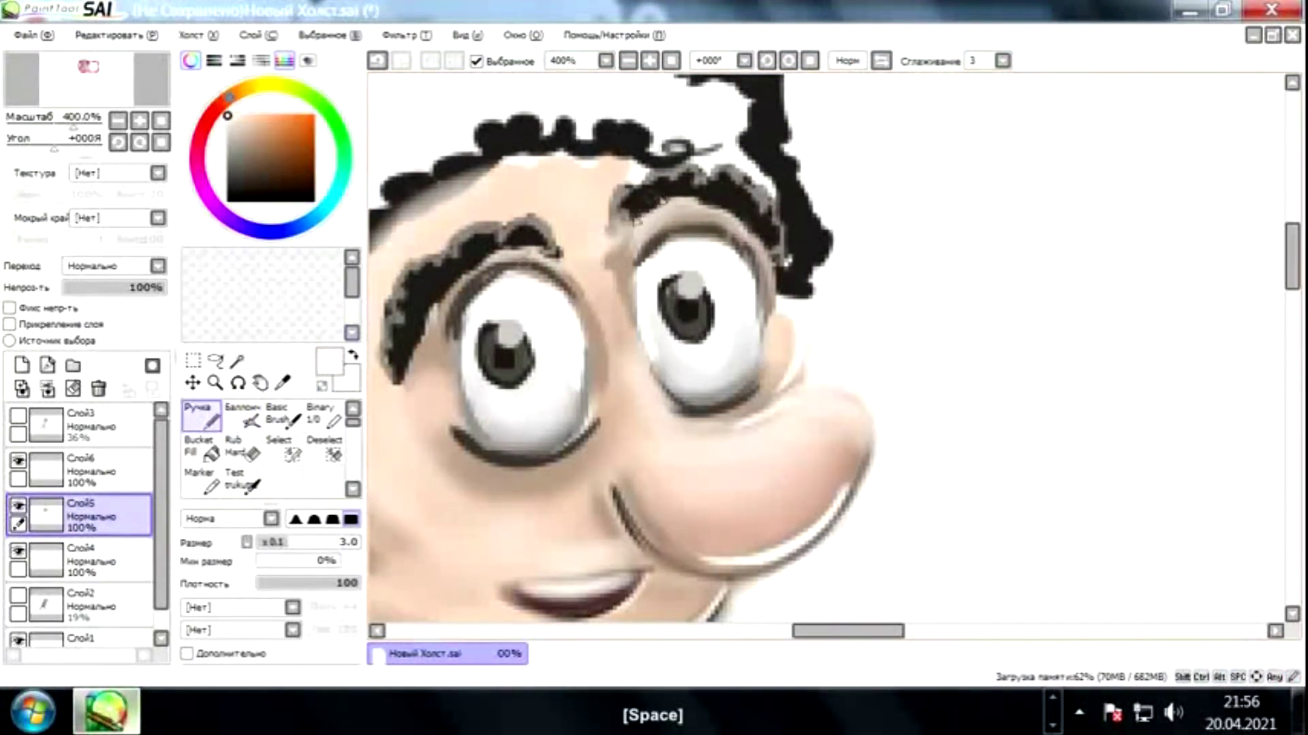
left_click_drag(534, 248, 613, 193)
left_click_drag(518, 211, 545, 279)
Add fine black and light grey hair strokes to both eyebrows with the Pen, going down to size 0.7.
left_click(545, 280, "alt")
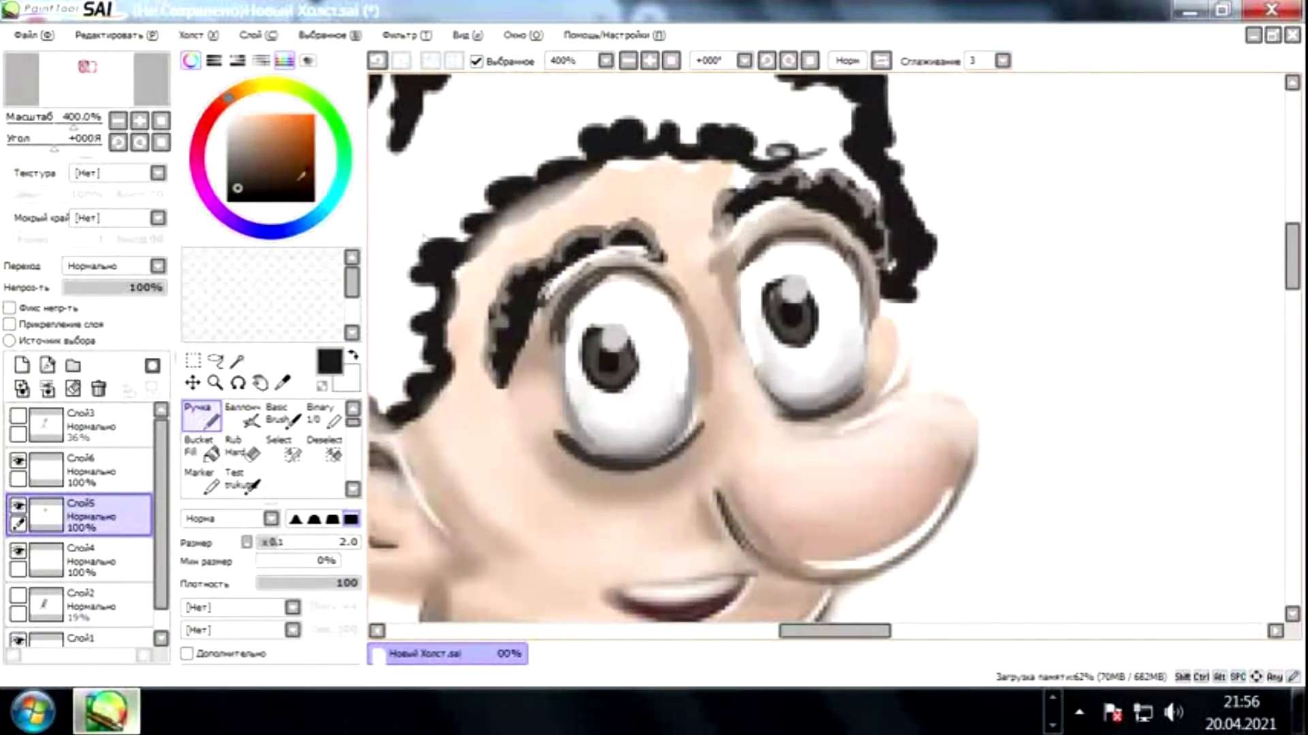
left_click(505, 344, "alt")
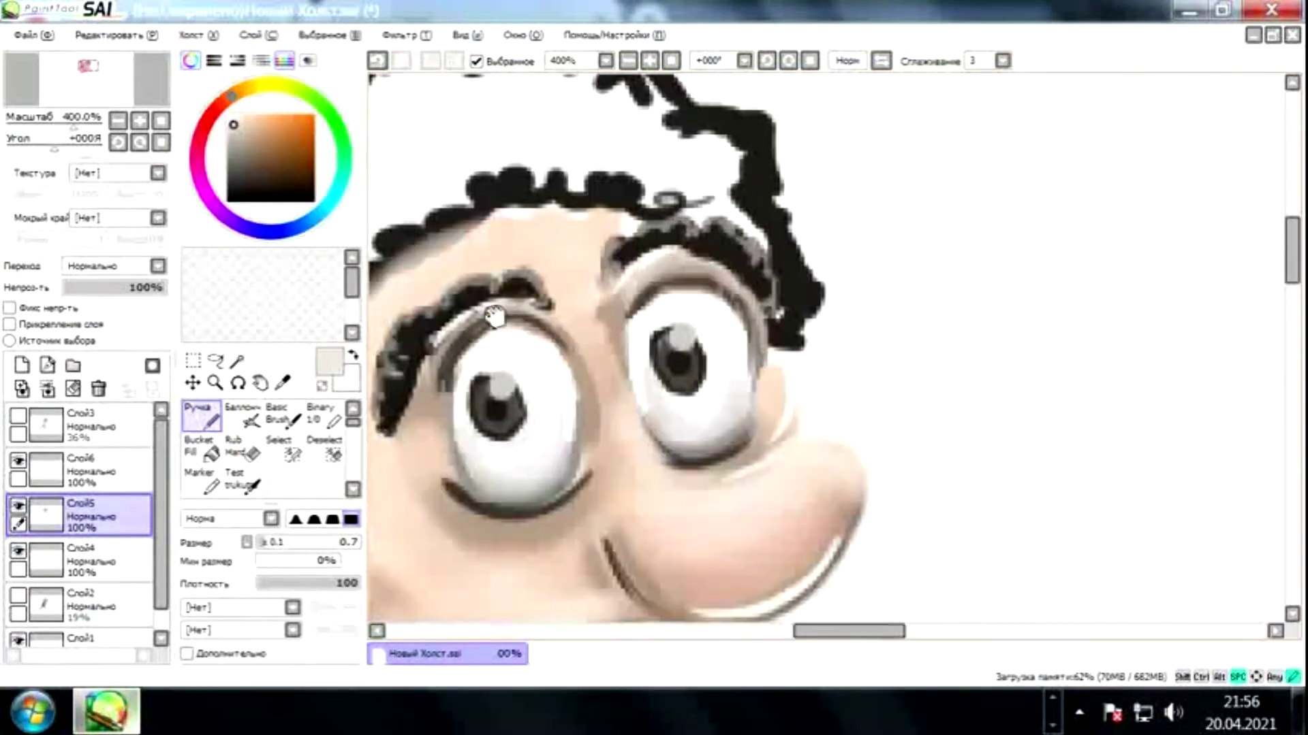
left_click_drag(738, 245, 688, 197)
left_click(769, 146, "alt")
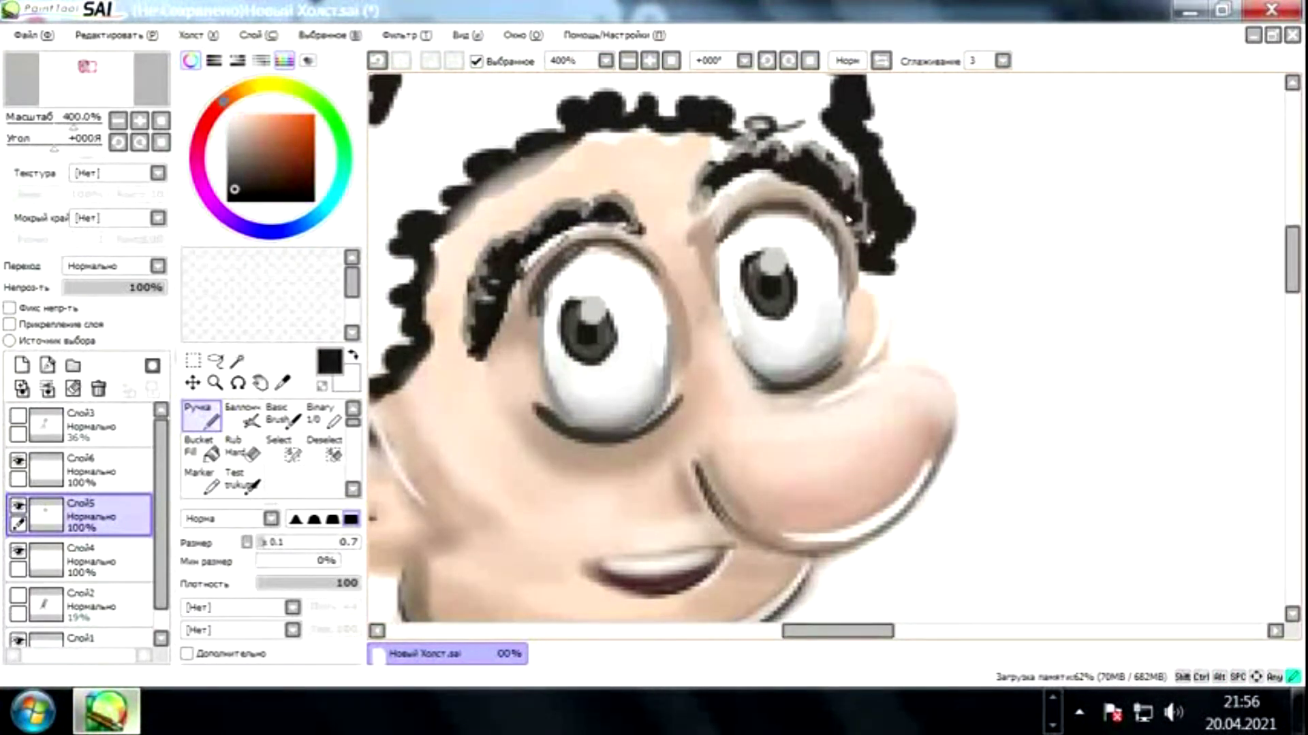
Draw a thin dark outline around the small cheek area behind the smaller eye with the Pen at size 0.7.
scroll(770, 147, "up", 2)
scroll(839, 146, "down", 6)
scroll(839, 147, "up", 1)
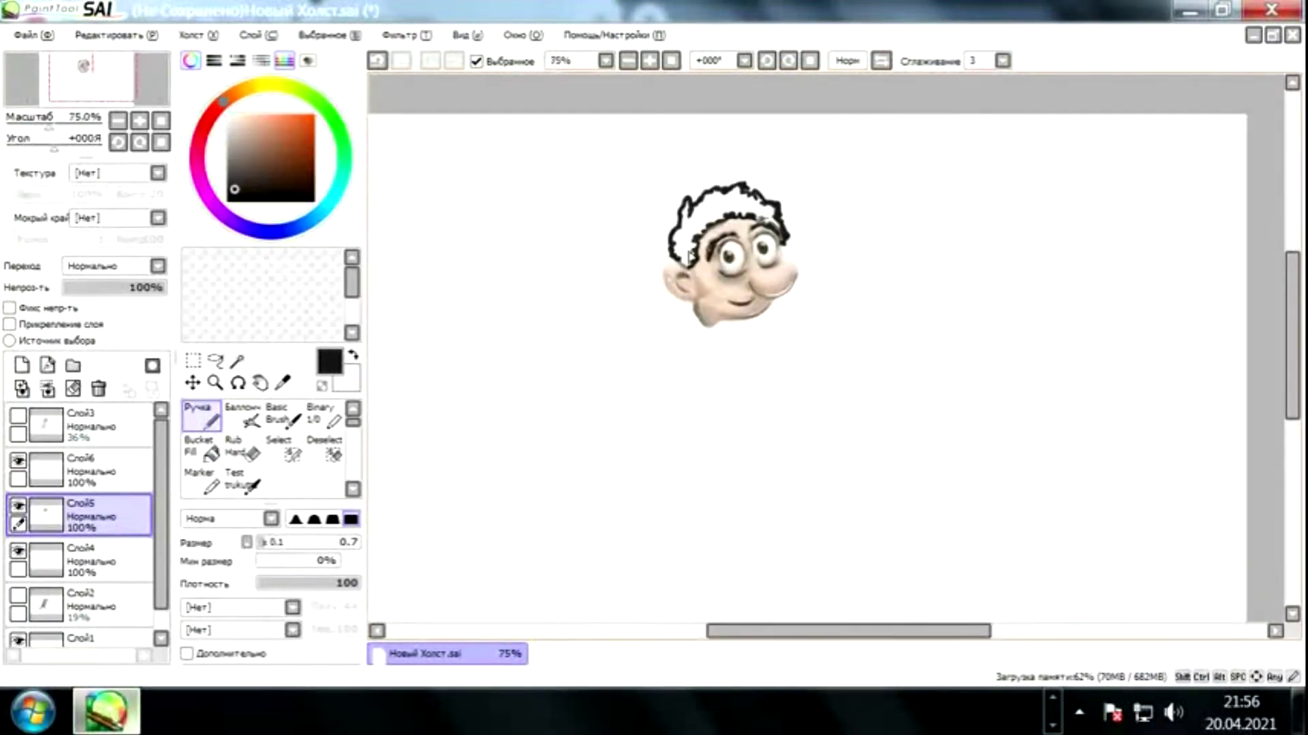
scroll(756, 245, "up", 5)
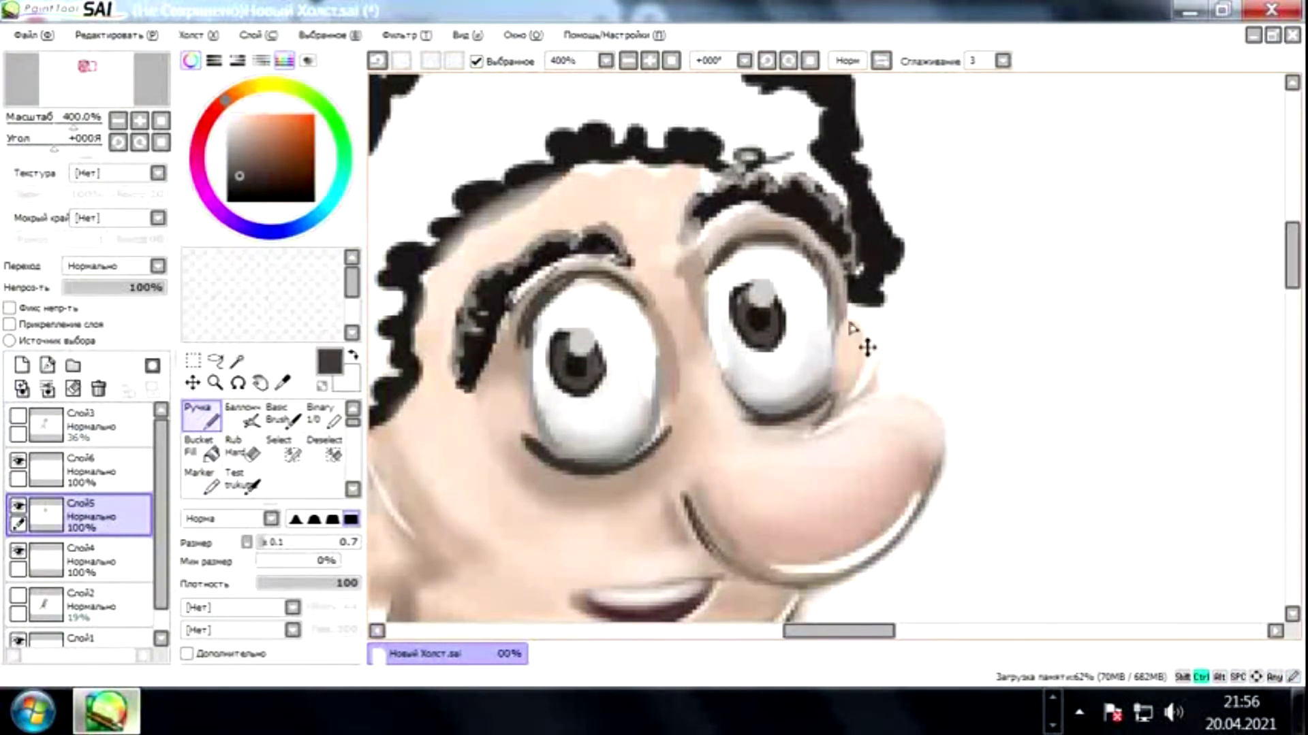
left_click_drag(810, 382, 809, 338)
left_click(229, 190)
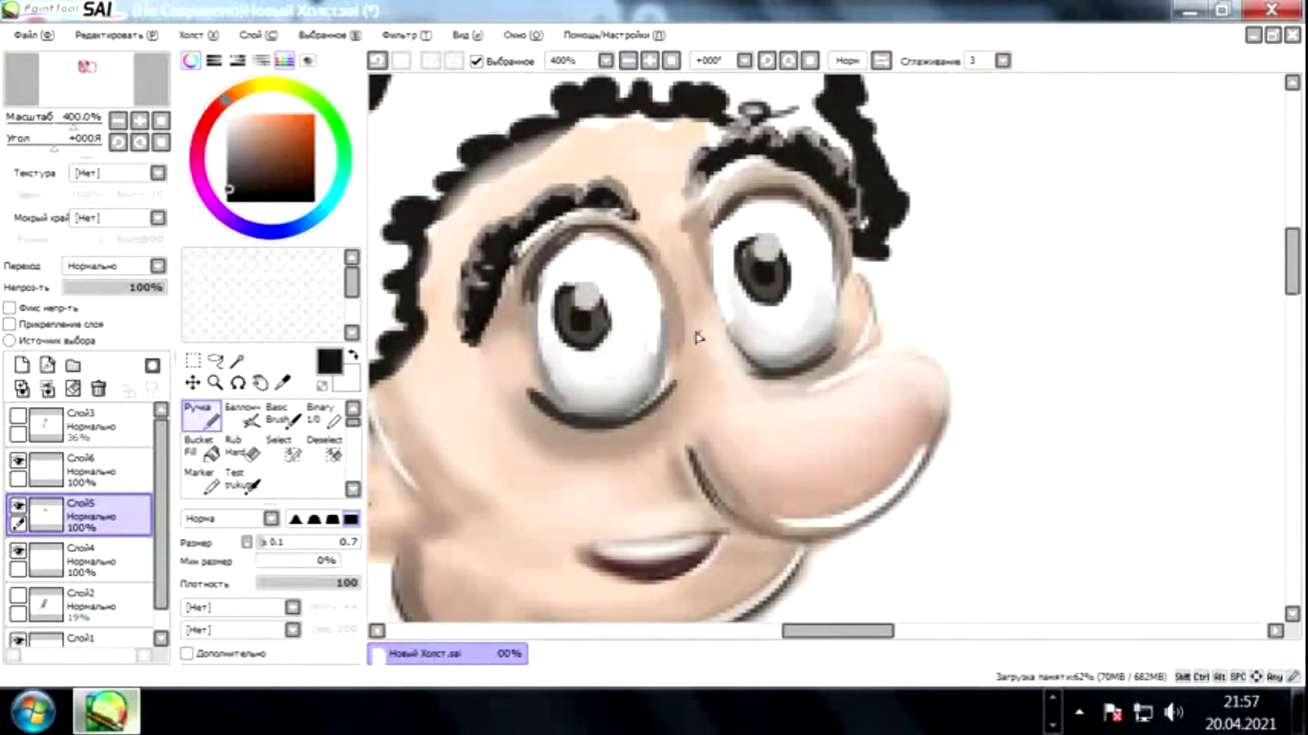
Soften the dark curve beneath the larger eye with brown skin tone using the airbrush at sizes 3 to 5.
scroll(538, 370, "down", 6)
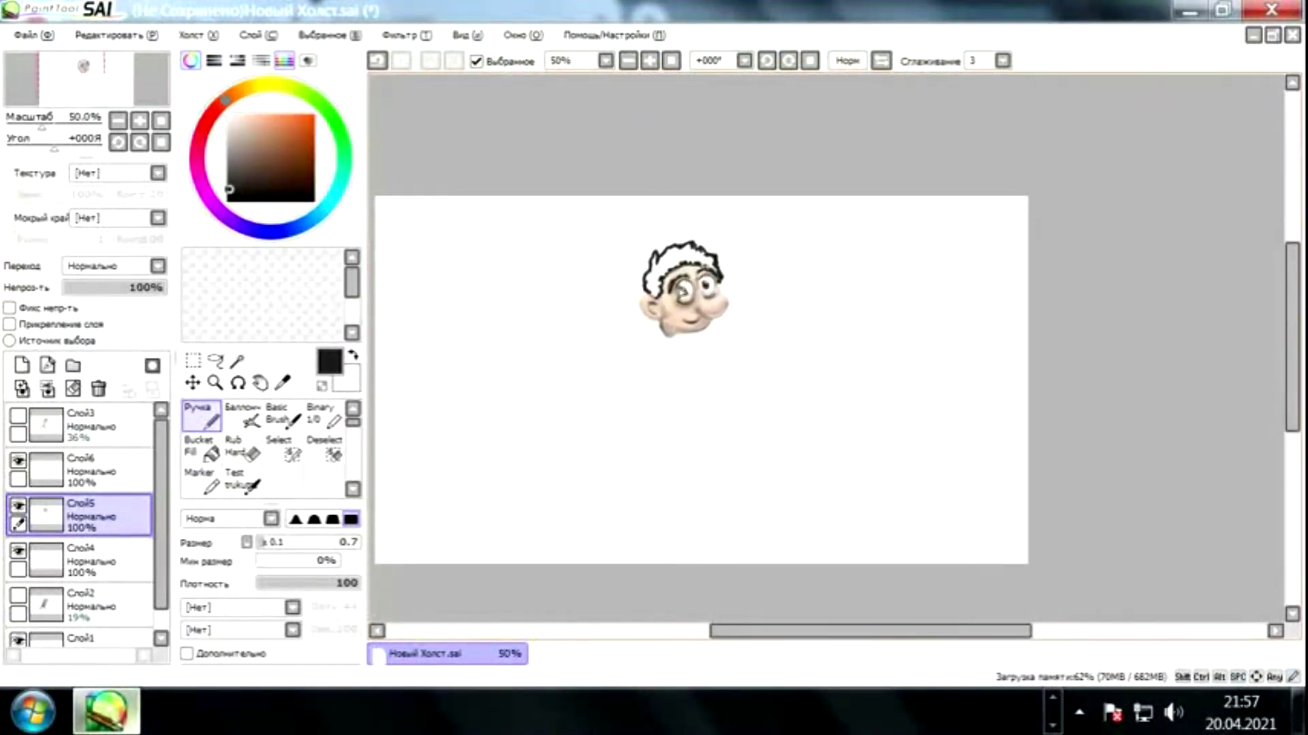
scroll(684, 369, "up", 6)
left_click(684, 370, "alt")
key("v")
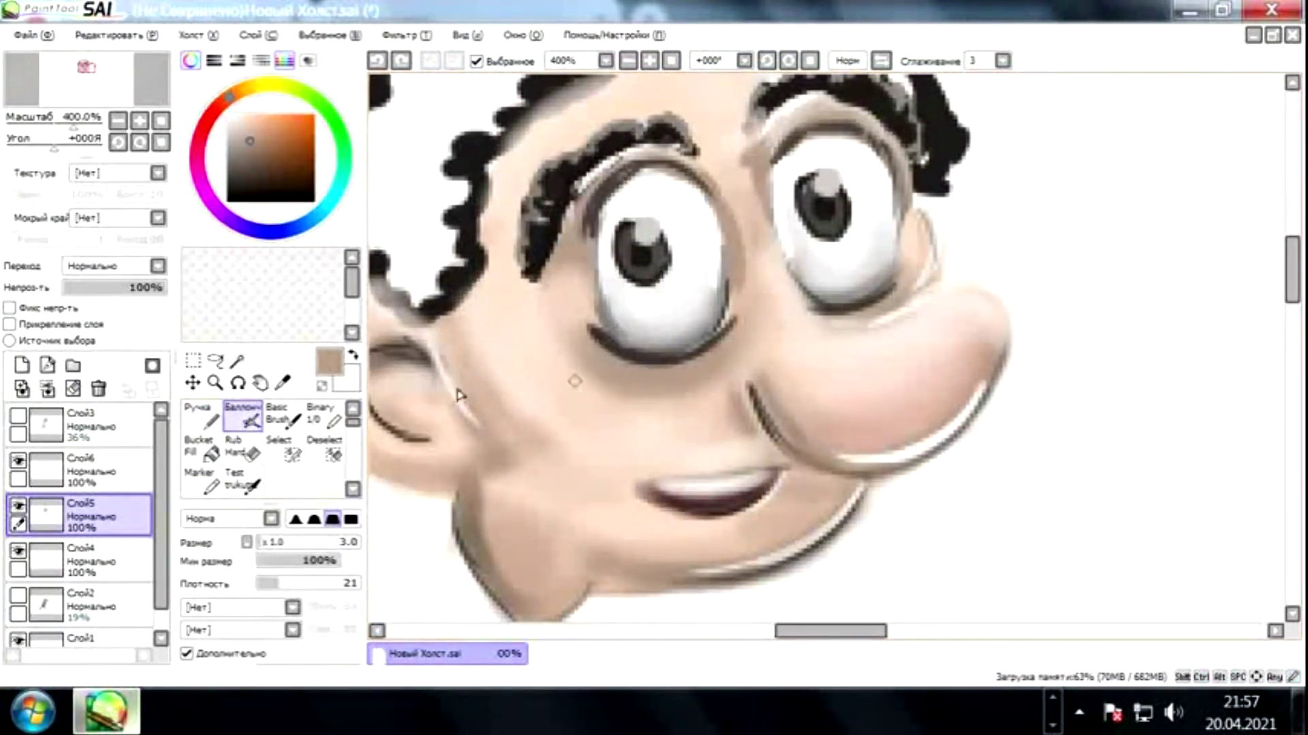
mouse_move(673, 379)
left_mouse_down()
mouse_move(727, 341)
mouse_move(652, 373)
left_mouse_up()
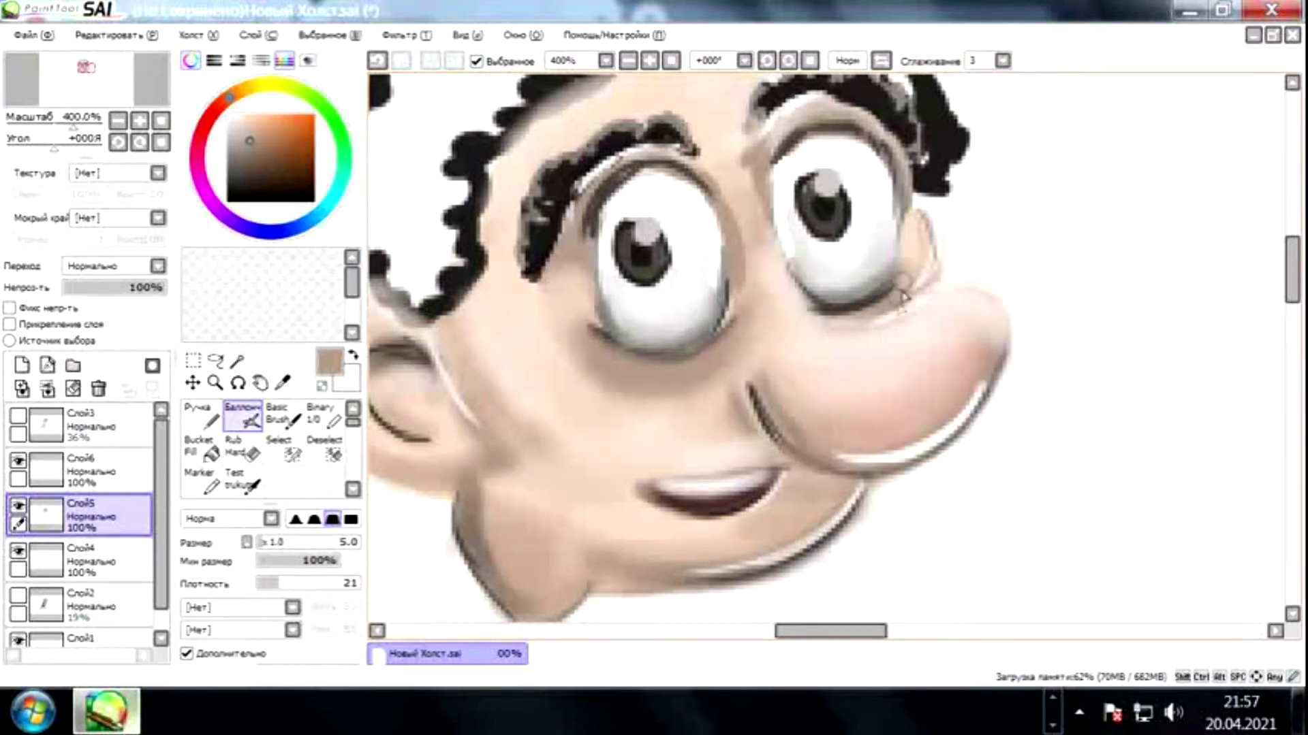
Add small near-white highlights on the brow ridge beside the smaller eye's eyebrow with the Pen at size 0.7.
left_click(828, 306, "alt")
left_click(811, 299, "alt")
key("n")
left_click_drag(758, 235, 768, 273)
scroll(729, 143, "up", 3)
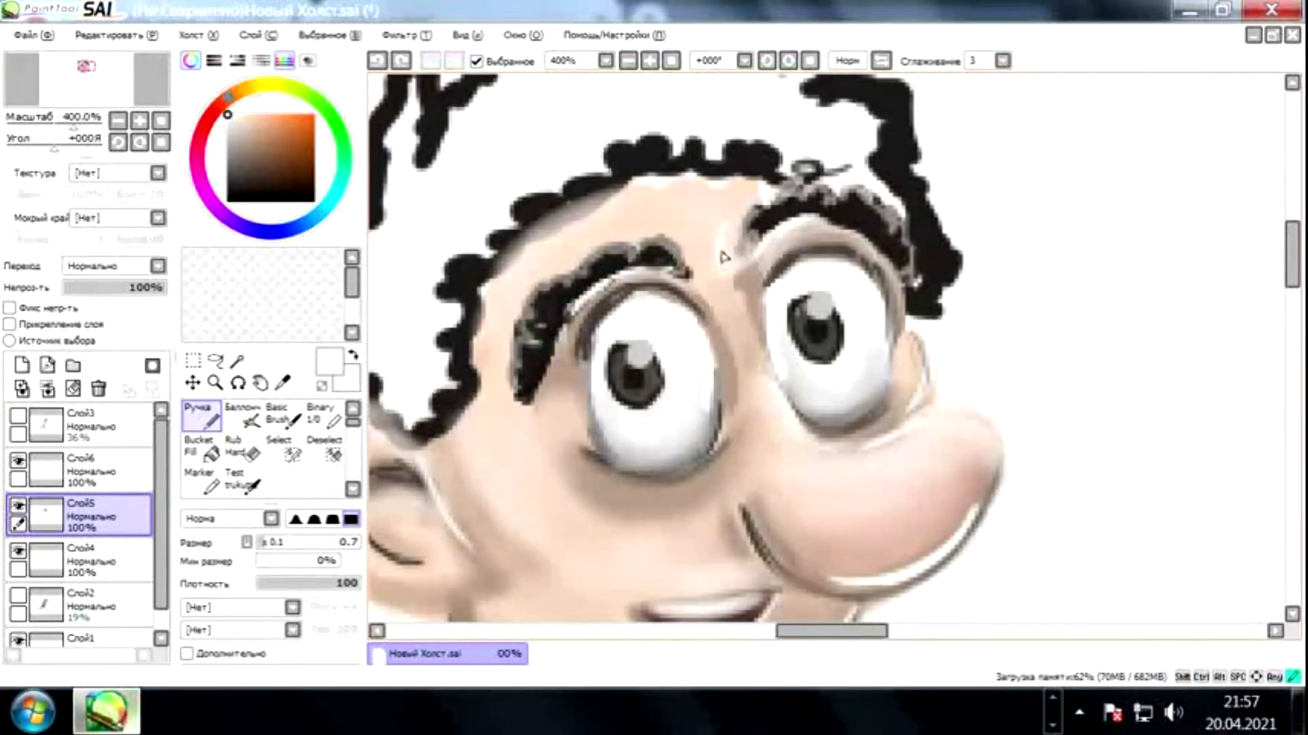
scroll(715, 190, "down", 2)
scroll(617, 296, "down", 6)
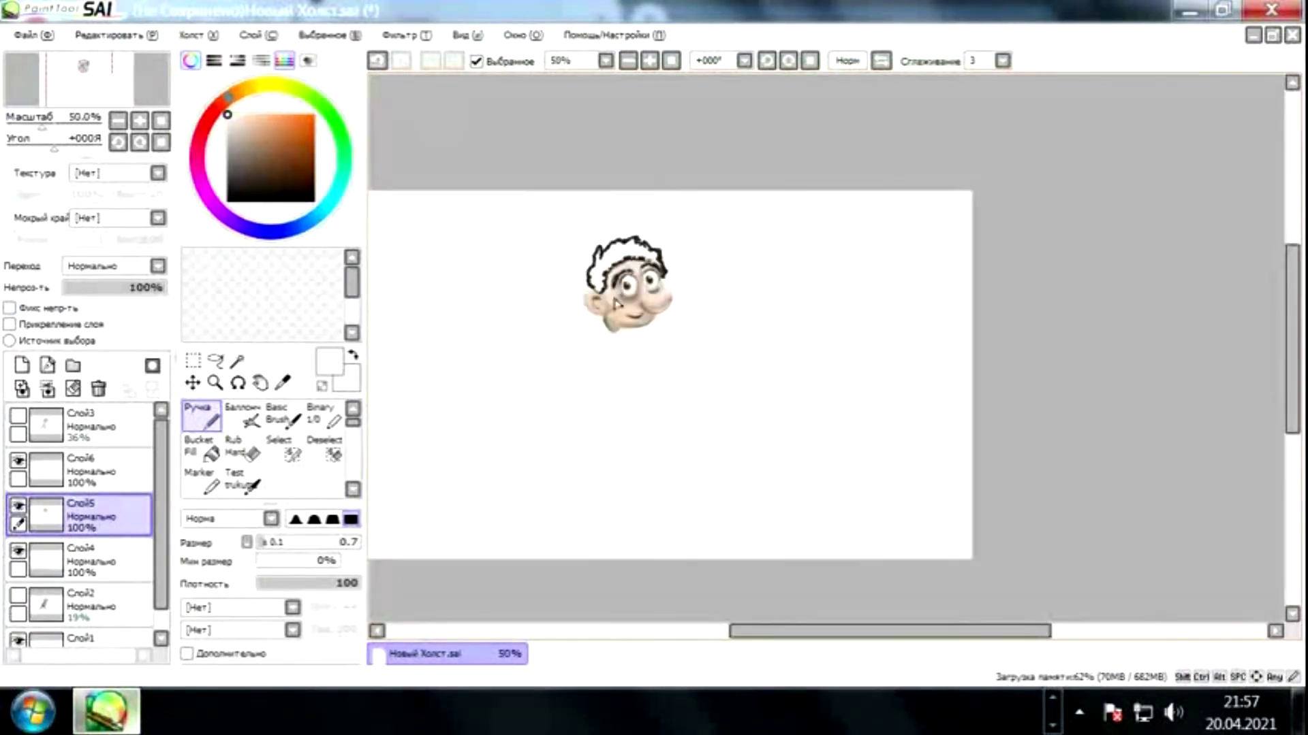
Add a soft pink blush to the cheek below the larger eye with the airbrush at size 16.
scroll(550, 401, "up", 4)
left_click(551, 400, "alt")
key("v")
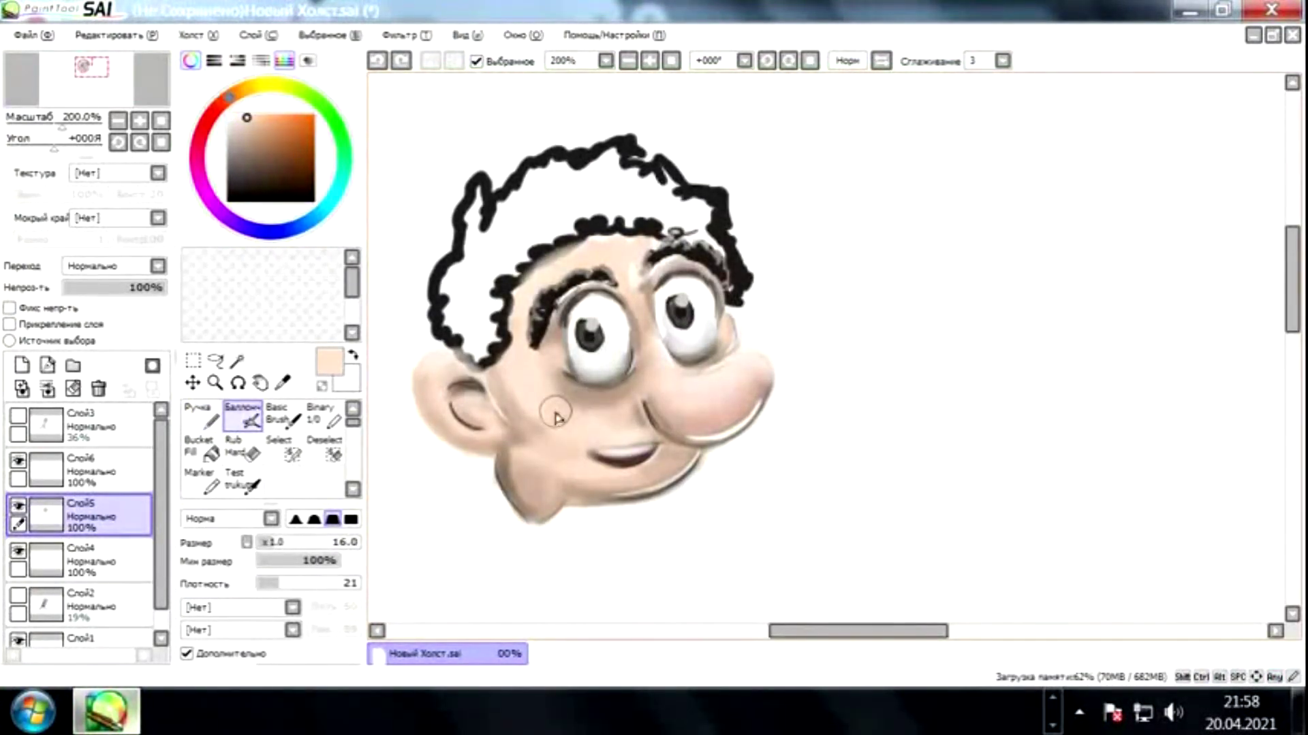
left_click(538, 409, "alt")
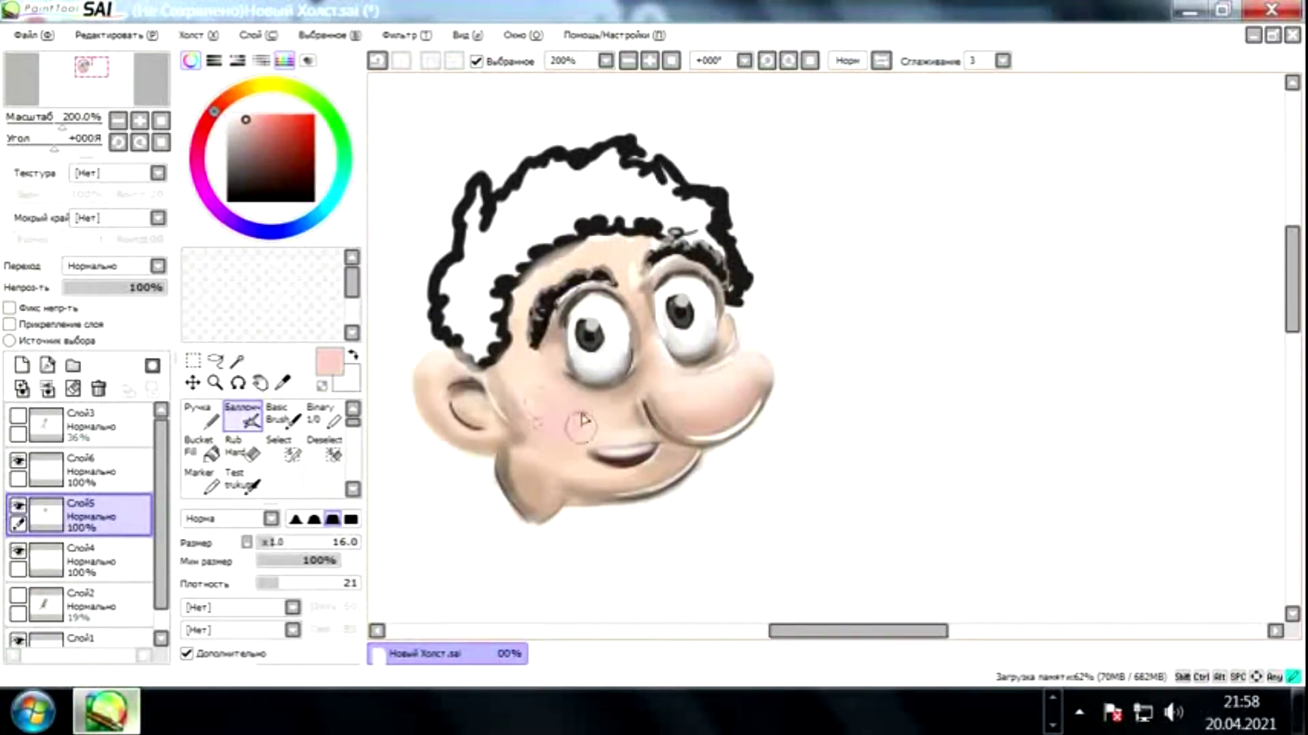
scroll(468, 439, "down", 3)
scroll(597, 286, "up", 4)
Fill the back and crown of the hair with the outline's near-black using the Pen, varying the brush size.
key("n")
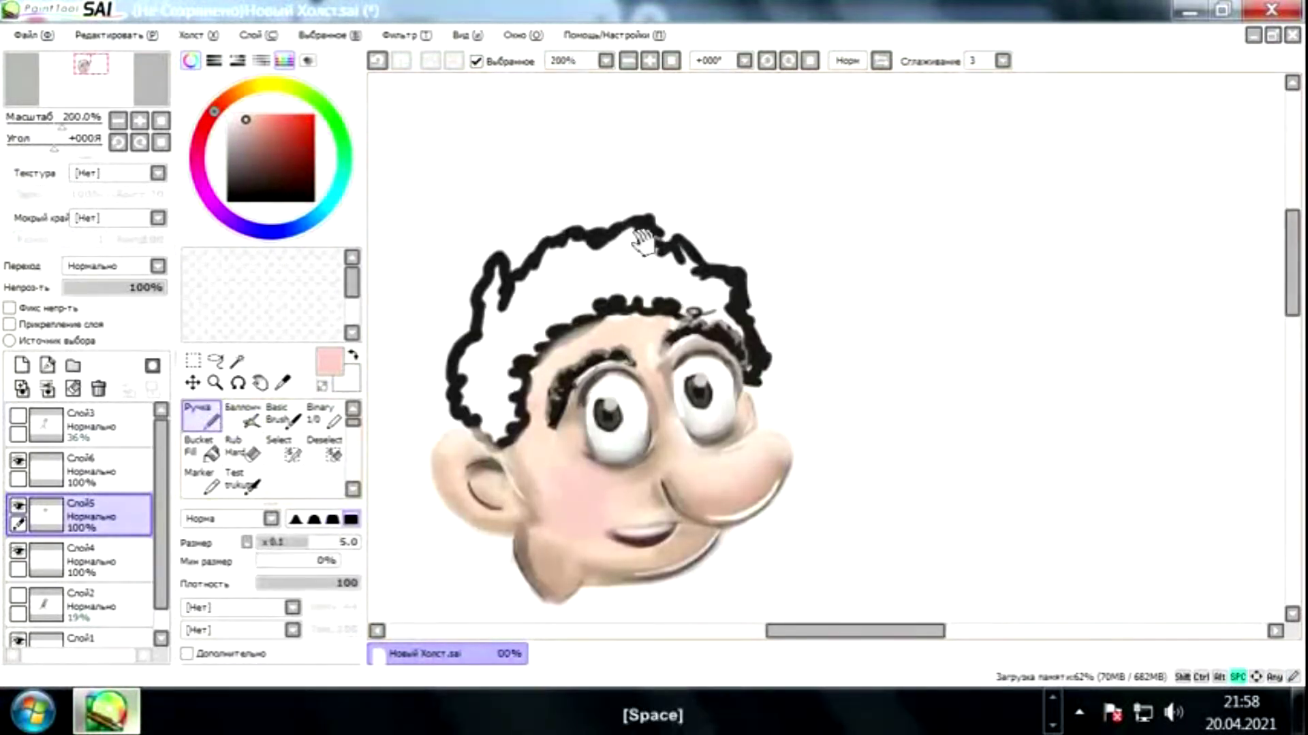
left_click(602, 306, "alt")
left_click(592, 291, "alt")
left_click(596, 288, "alt")
scroll(606, 286, "down", 3)
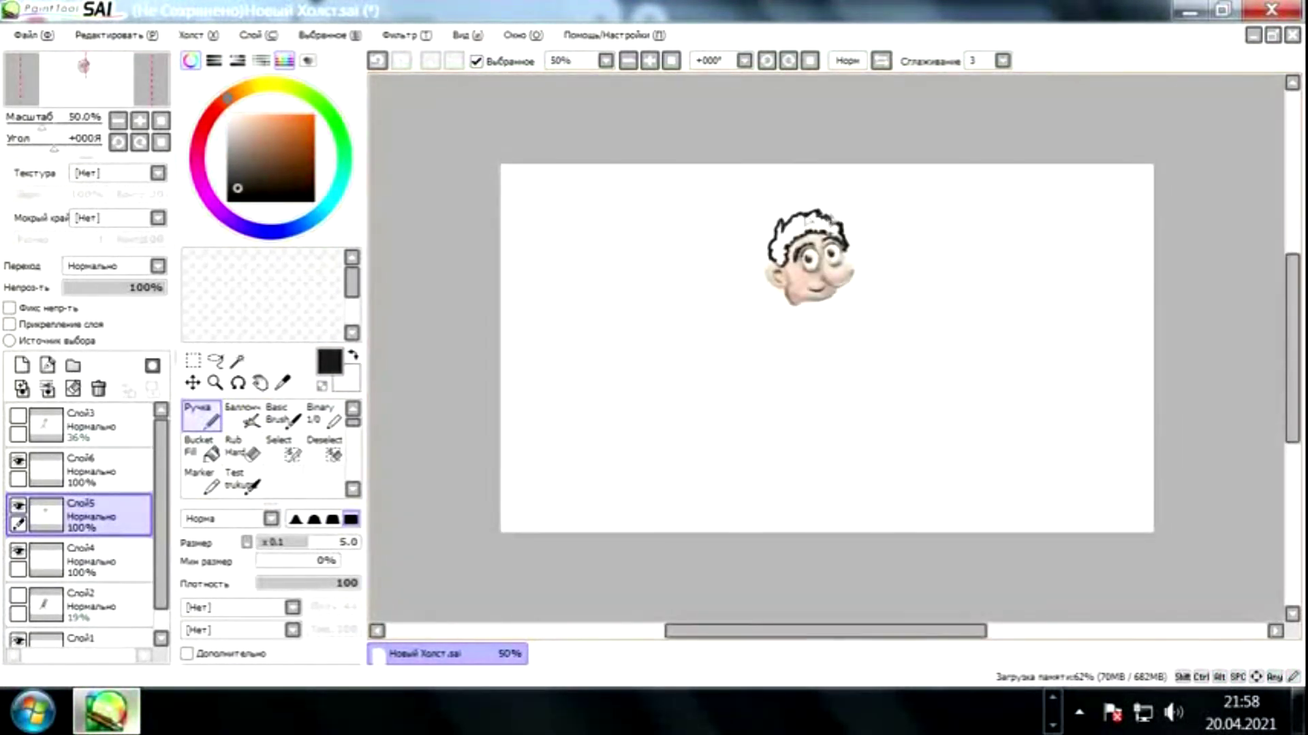
scroll(790, 219, "up", 3)
key("bracketright")
key("bracketright")
key("bracketright")
key("bracketright")
key("bracketright")
key("bracketright")
key("bracketright")
key("bracketright")
key("bracketright")
key("bracketright")
mouse_move(705, 286)
left_mouse_down()
mouse_move(712, 299)
mouse_move(653, 327)
mouse_move(626, 375)
mouse_move(769, 259)
mouse_move(668, 293)
mouse_move(640, 327)
left_mouse_up()
key("bracketleft")
key("bracketleft")
key("bracketleft")
key("bracketleft")
key("bracketleft")
key("bracketleft")
key("bracketleft")
key("bracketleft")
left_click_drag(646, 375, 643, 401)
Toggle the visibility of layer Слой6 to check its contents, and return to layer Слой5.
left_click(18, 462)
left_click(18, 462)
left_click(18, 462)
left_click(19, 462)
left_click(241, 449)
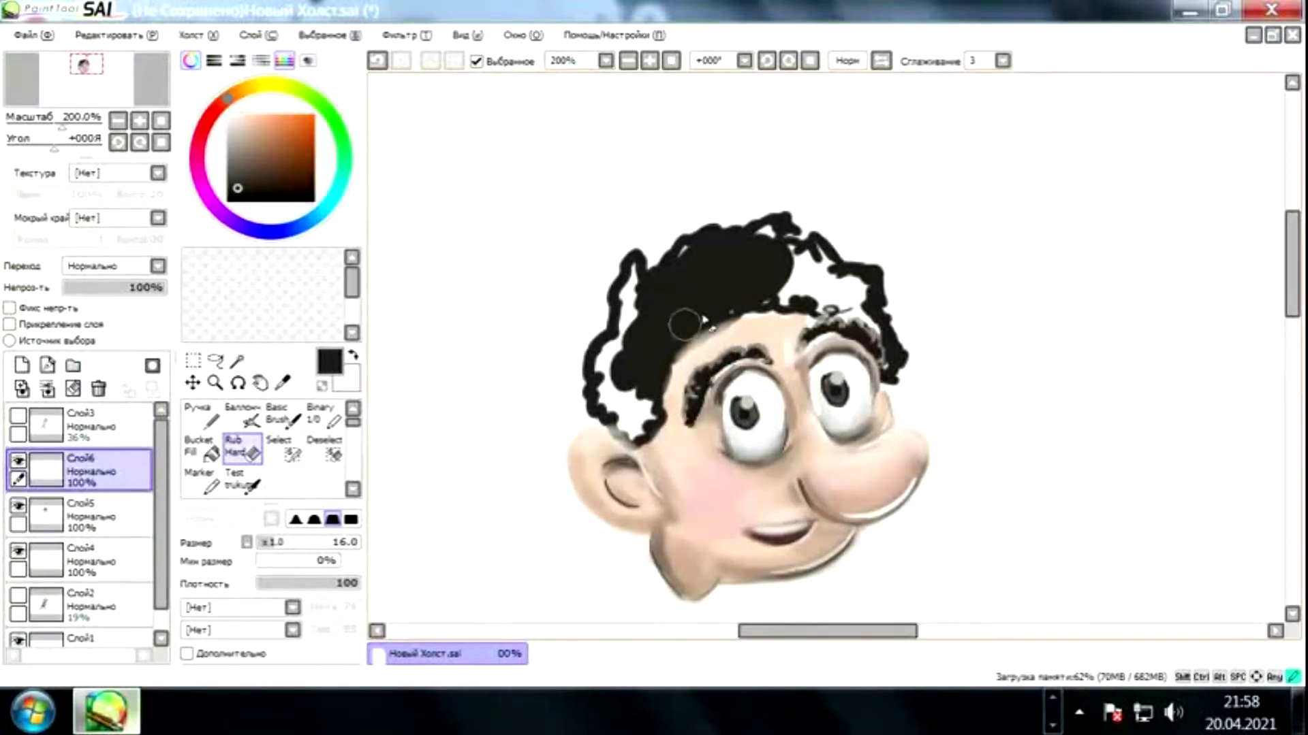
left_click(102, 426)
left_click(102, 515)
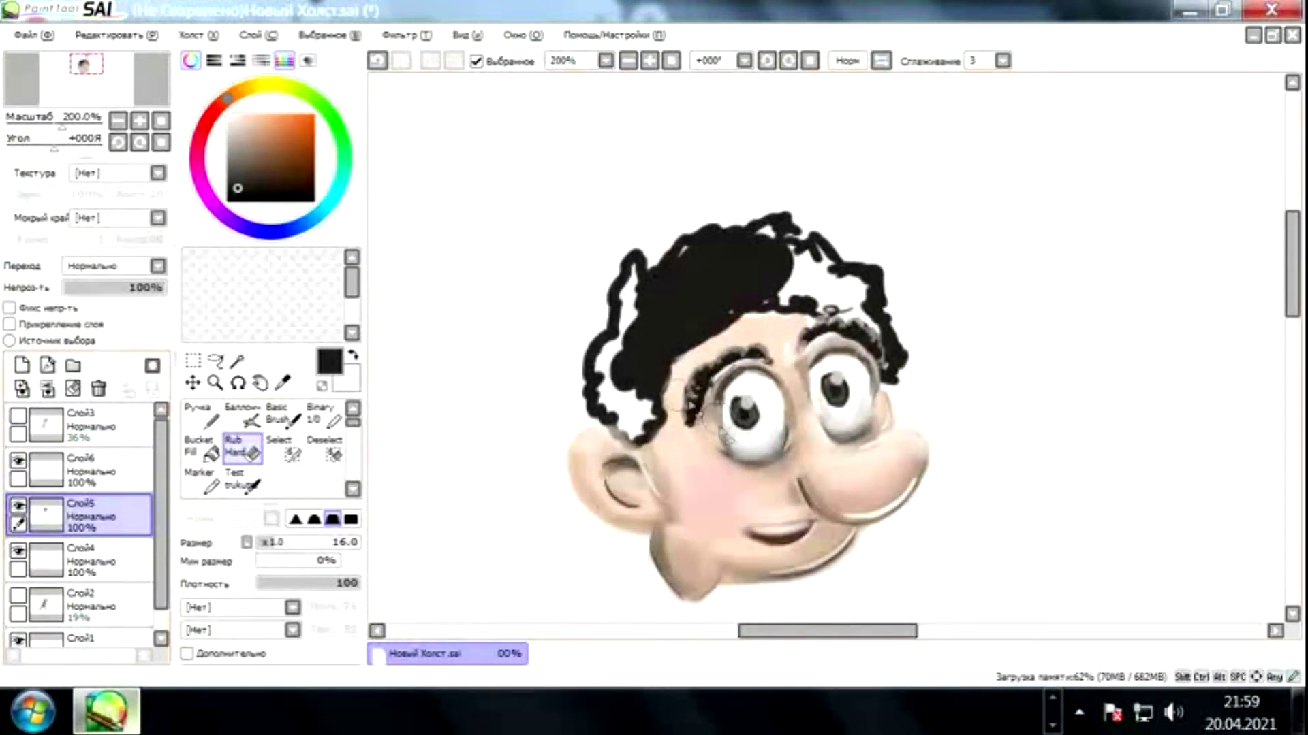
Fill the remaining white hair areas with near-black using the Pen at size 7.
key("n")
key("ctrl+z")
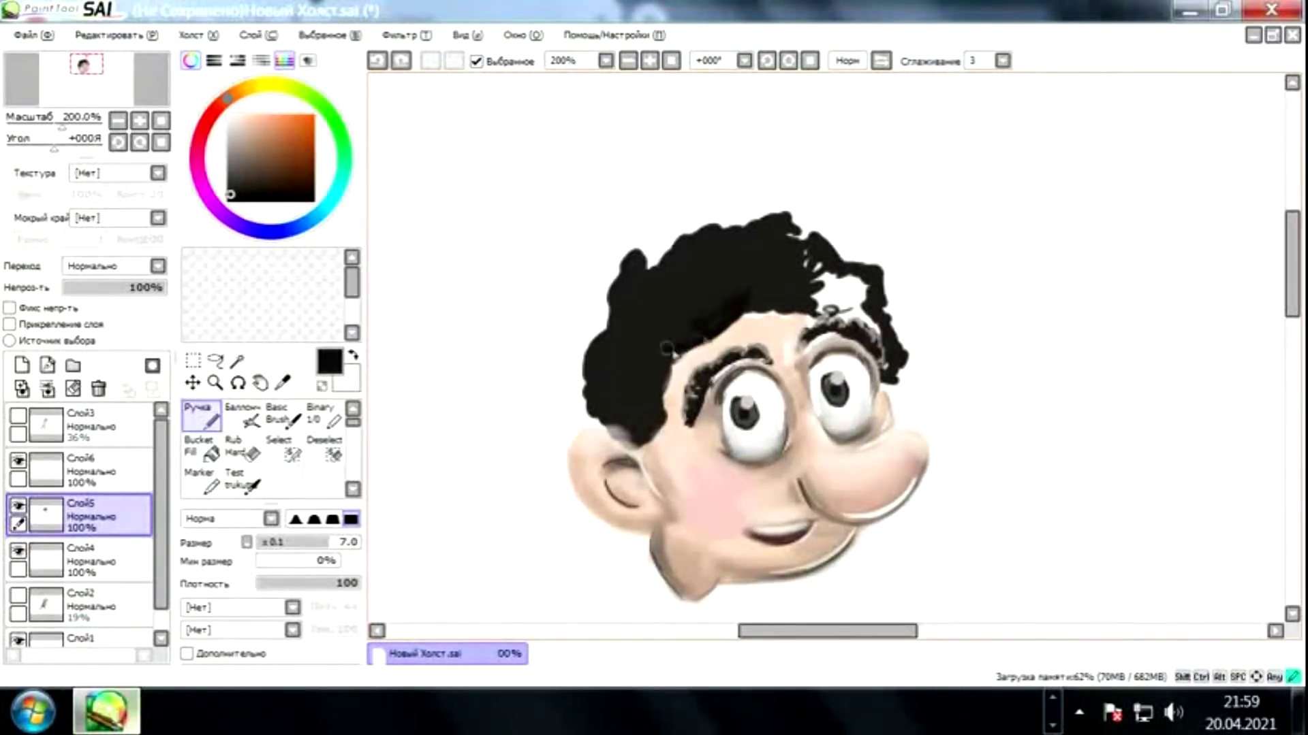
mouse_move(666, 348)
left_mouse_down()
mouse_move(748, 283)
mouse_move(830, 292)
mouse_move(805, 266)
mouse_move(795, 269)
mouse_move(830, 269)
mouse_move(816, 309)
mouse_move(857, 305)
mouse_move(864, 330)
left_mouse_up()
left_click(790, 313, "alt")
left_click(878, 331, "alt")
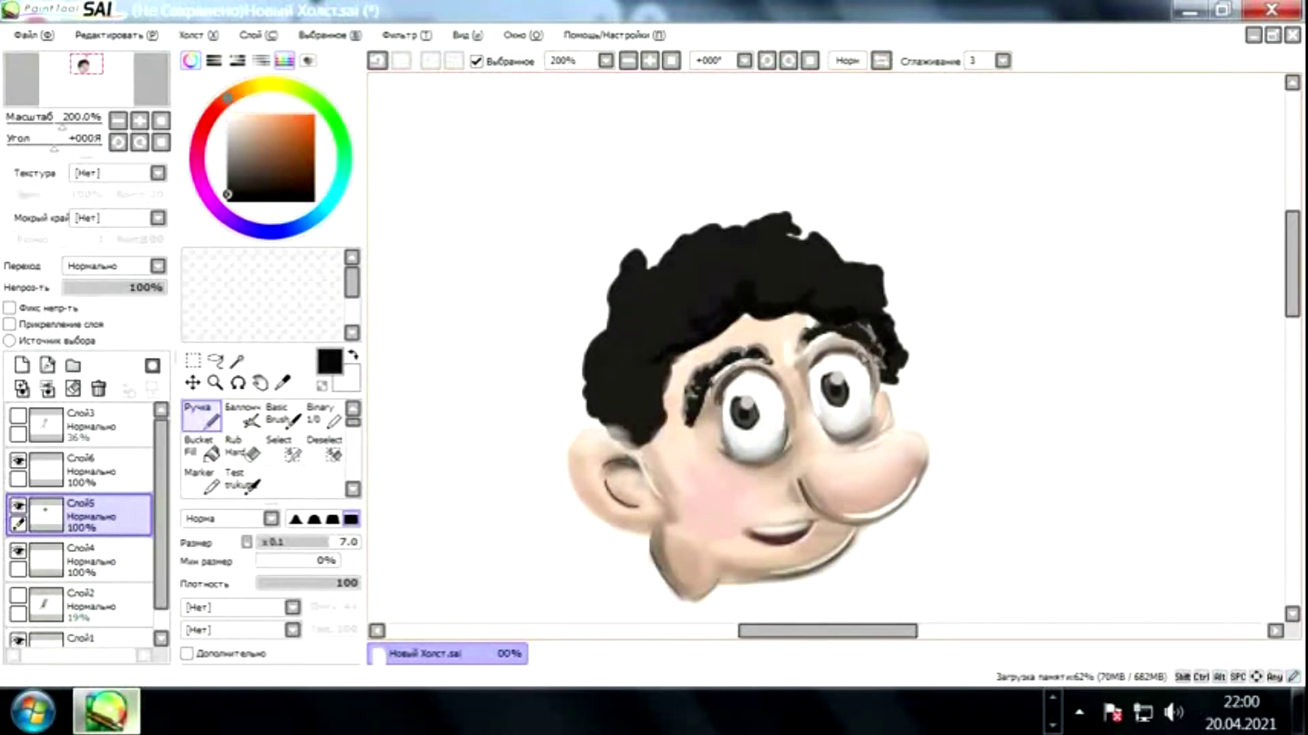
Draw deeper black curl strokes through the hair above the forehead and near the ear with the Pen at size 7.
key("ctrl+z")
left_click_drag(657, 340, 688, 307)
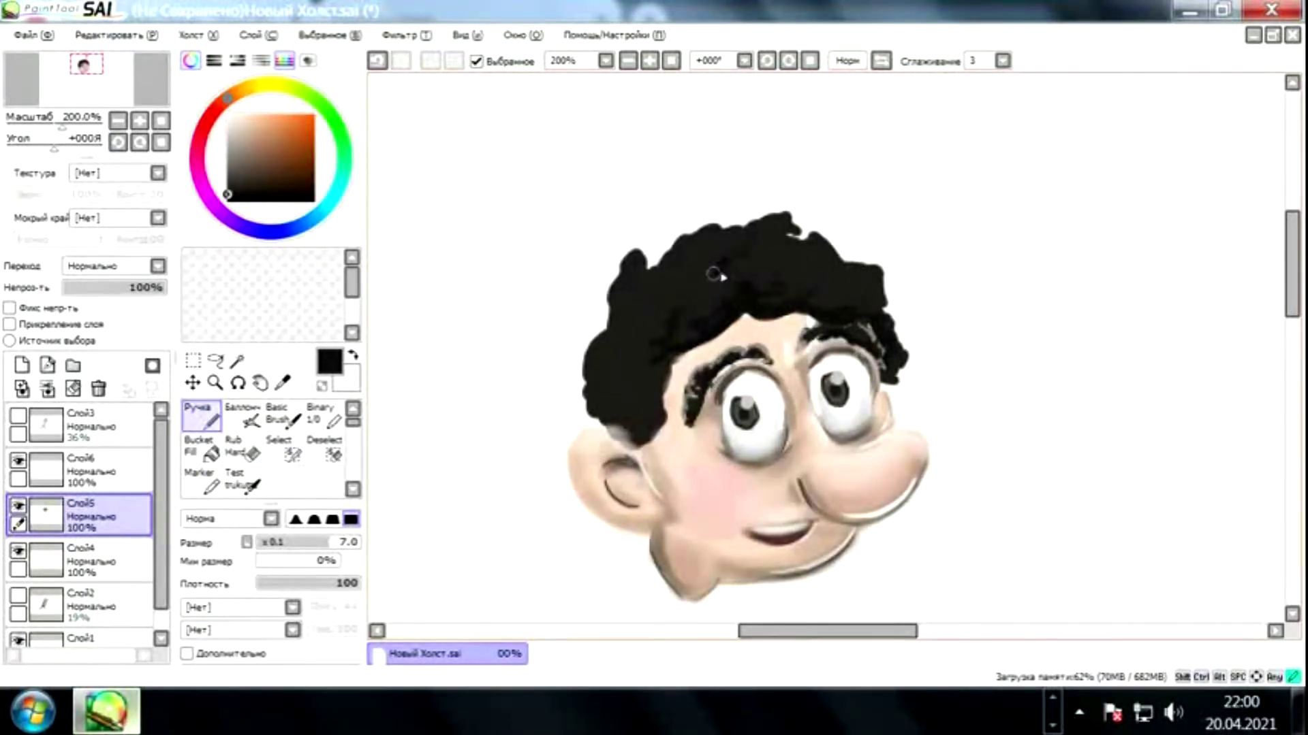
mouse_move(636, 404)
left_mouse_down()
mouse_move(663, 430)
mouse_move(617, 441)
mouse_move(597, 393)
mouse_move(614, 413)
mouse_move(585, 381)
left_mouse_up()
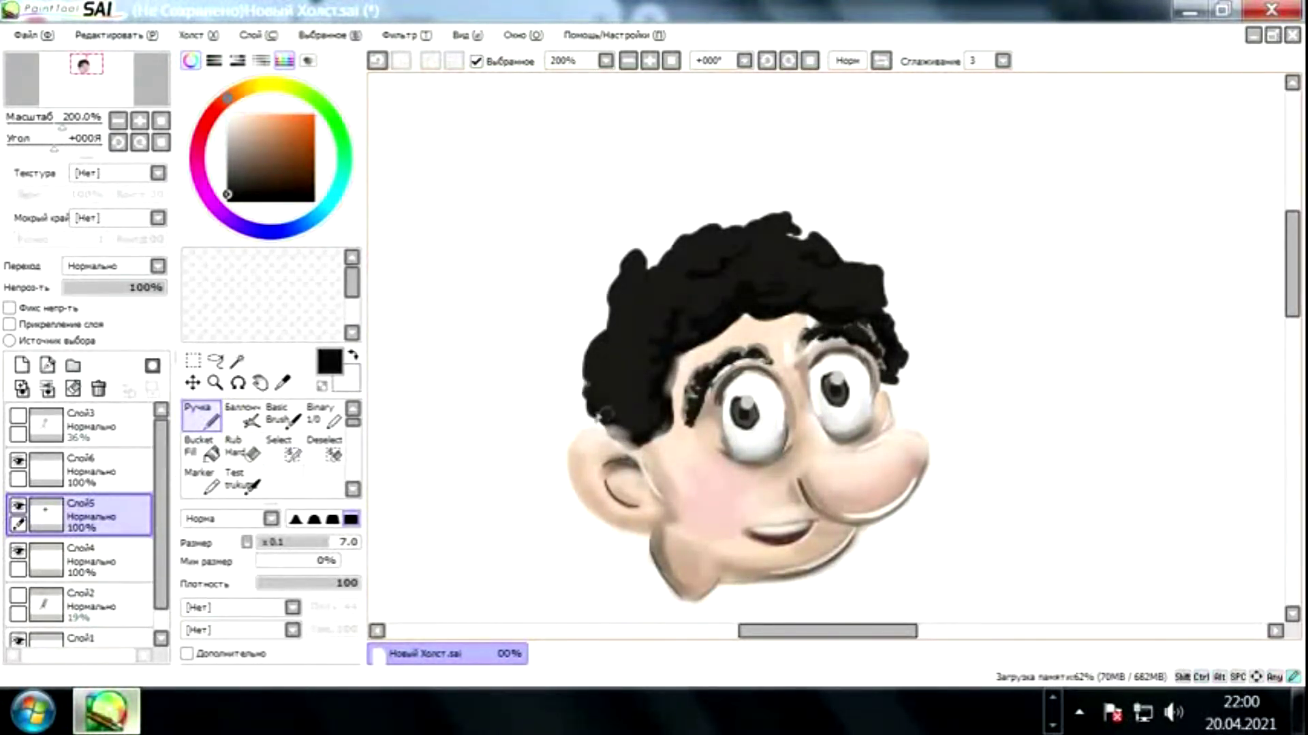
Add light grey highlight strokes along the hair's upper edge and on the front curls.
left_click(227, 126)
left_click_drag(852, 271, 879, 265)
left_click_drag(793, 239, 762, 262)
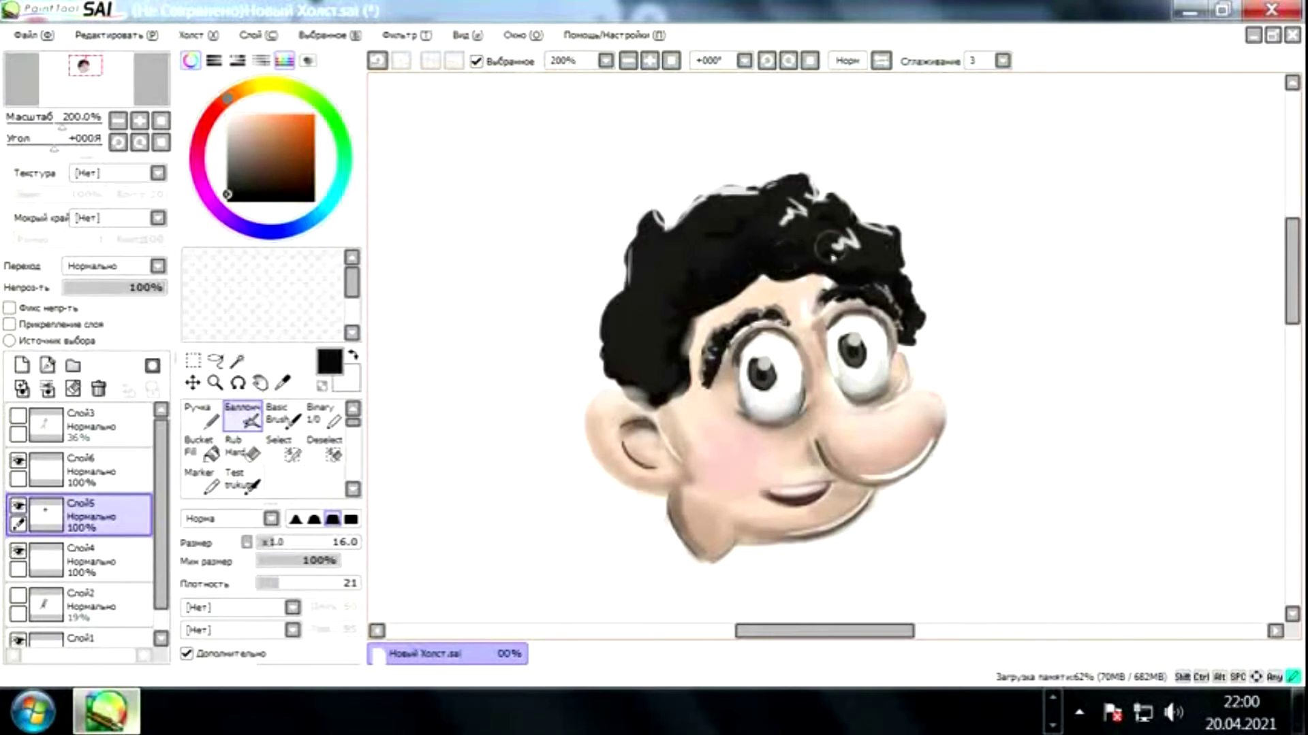
Blend soft grey highlights and black shading into the hair with the airbrush at size 16.
key("x")
left_click_drag(681, 269, 725, 228)
key("ctrl+z")
left_click_drag(820, 238, 725, 271)
key("space")
key("space")
left_click_drag(872, 347, 857, 361)
key("ctrl+z")
left_click_drag(640, 325, 715, 303)
Touch up the smaller eye's eyebrow in near-black and add thin light grey strands to the front curls, using the Pen at size 3.5.
left_click(775, 326, "alt")
key("n")
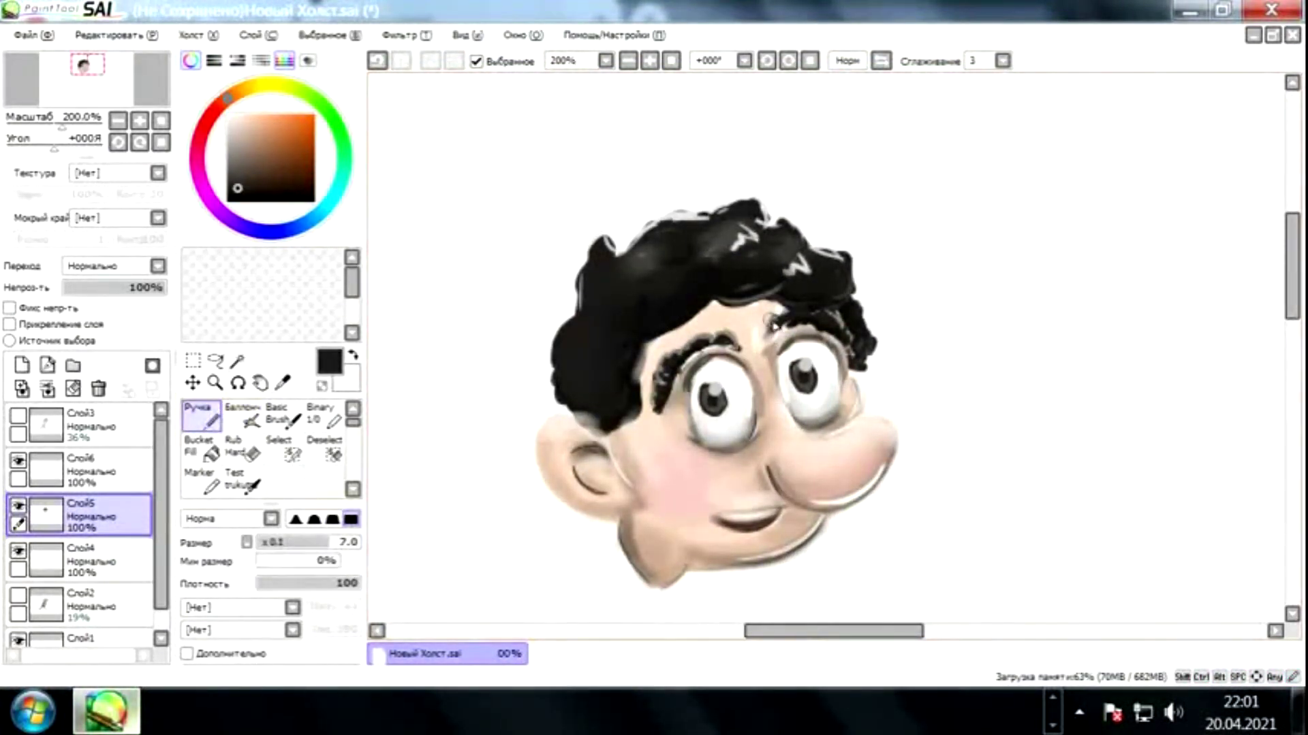
left_click(835, 274, "alt")
key("bracketleft")
key("bracketleft")
key("bracketleft")
key("bracketleft")
key("bracketleft")
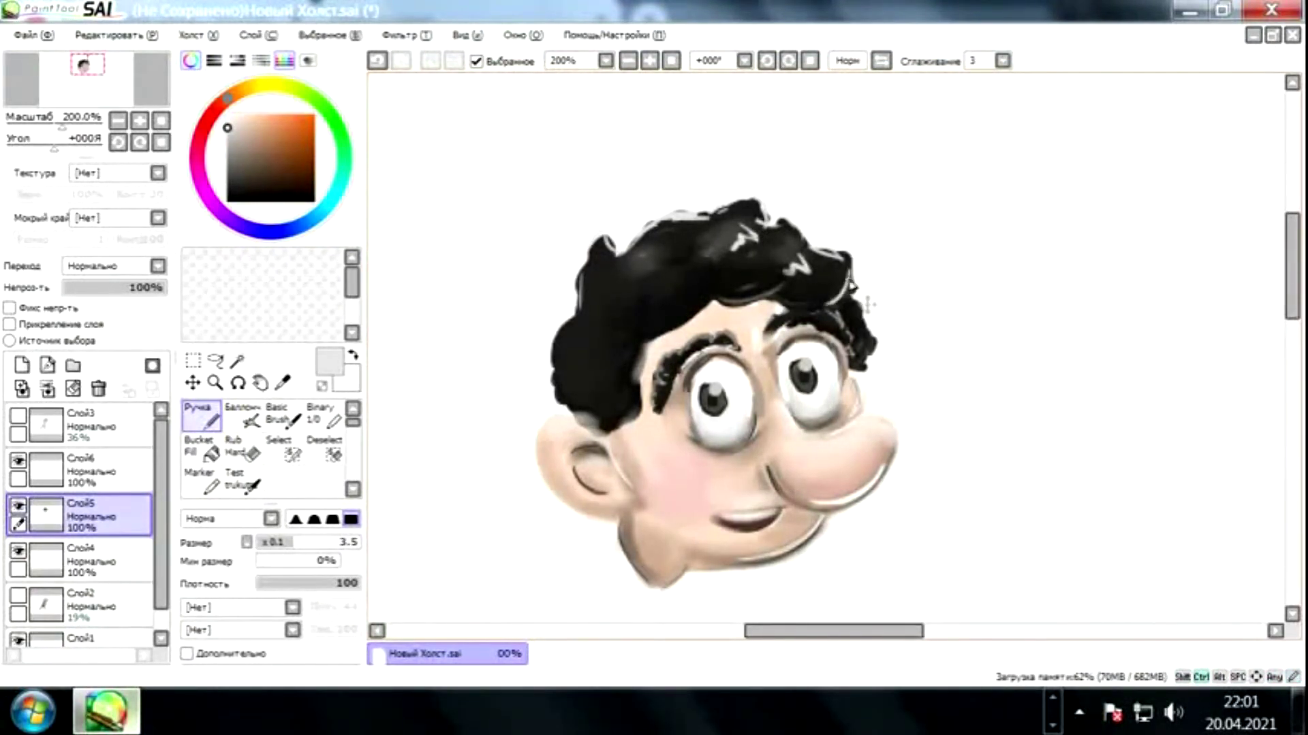
left_click_drag(796, 354, 809, 296)
left_click_drag(736, 239, 760, 224)
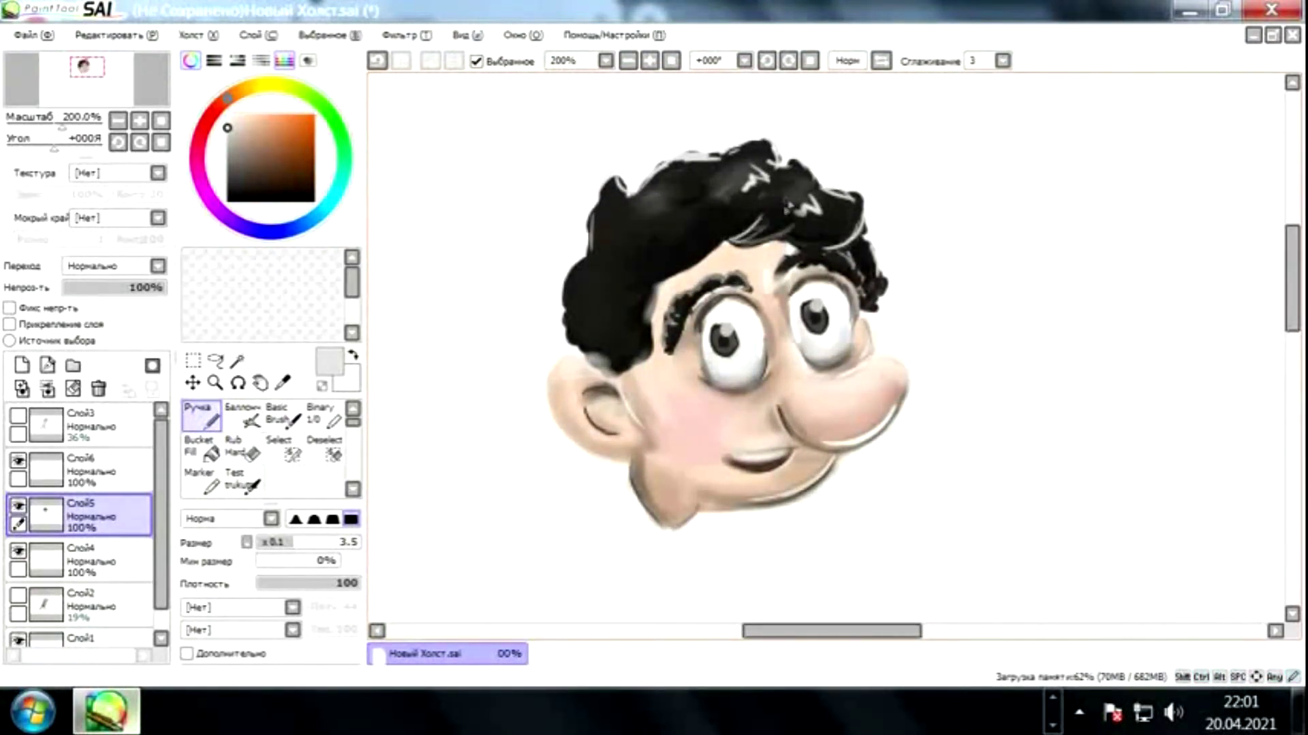
Repaint the whites of the eyes and clean up their edges with sampled colours using the Pen at size 3.5.
scroll(726, 218, "down", 3)
scroll(636, 298, "up", 1)
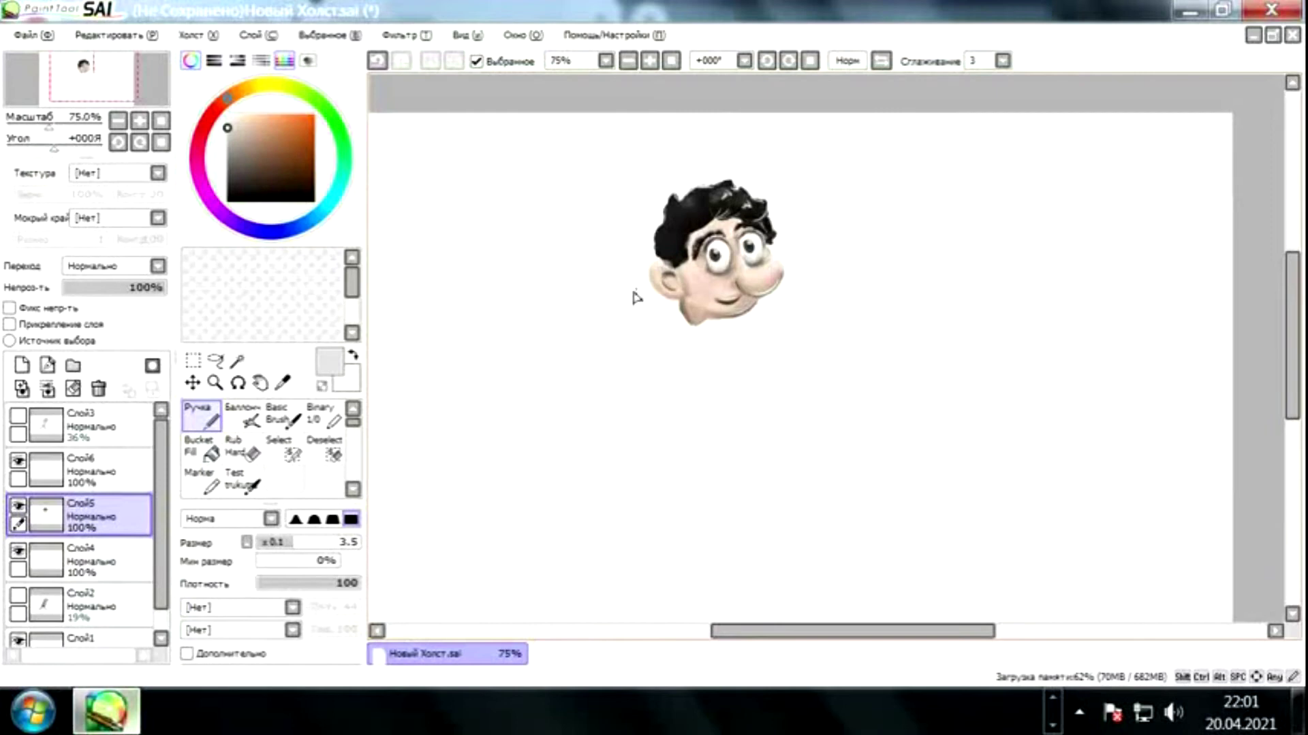
scroll(636, 298, "up", 5)
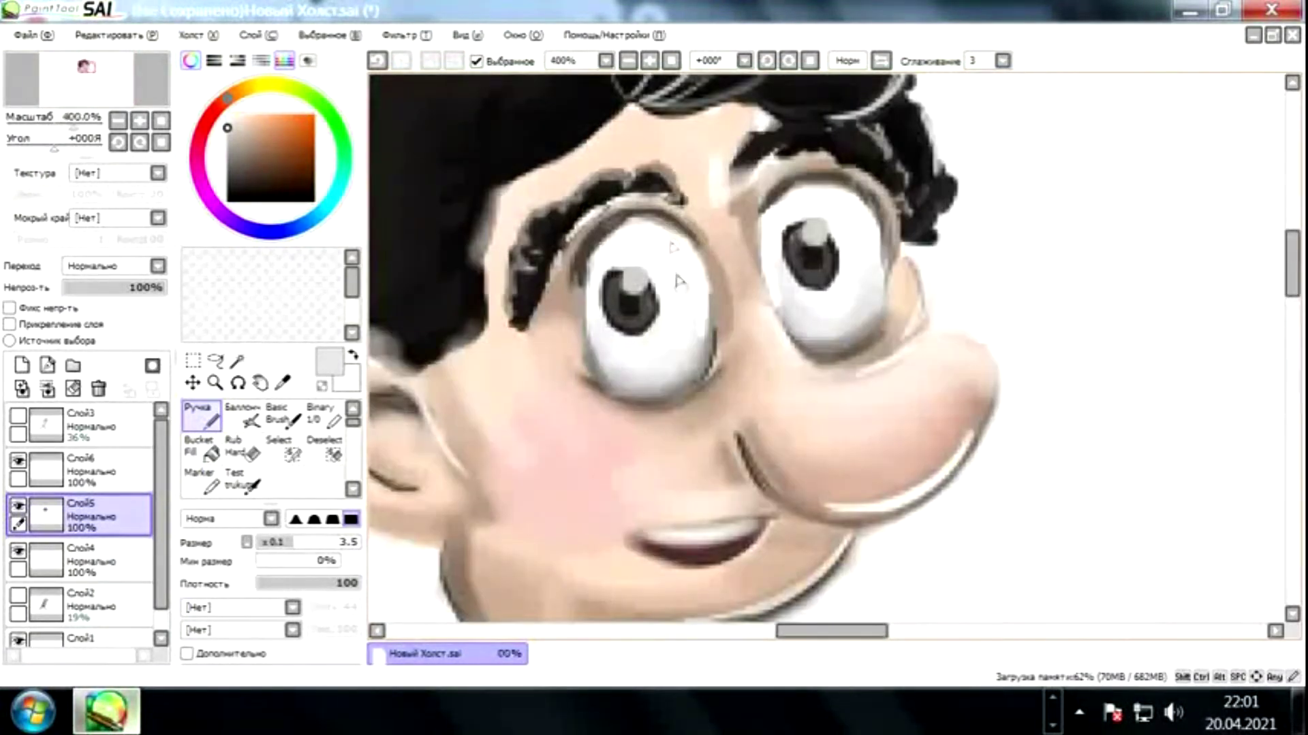
left_click(685, 284, "alt")
left_click(715, 286, "alt")
left_click(708, 268, "alt")
left_click(667, 375, "alt")
mouse_move(587, 269)
left_mouse_down()
mouse_move(613, 359)
mouse_move(594, 352)
left_mouse_up()
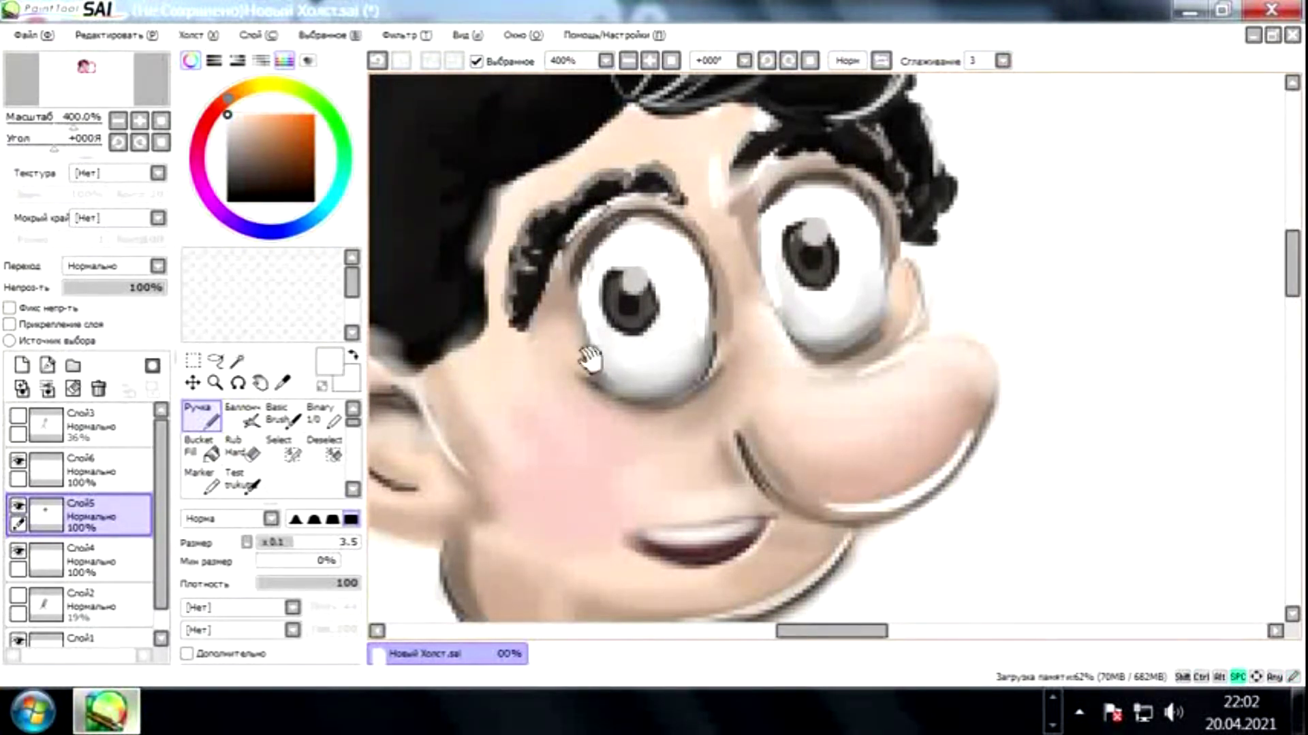
Shade the pupils with dark grey and black using the airbrush at size 2.
left_click(837, 272, "alt")
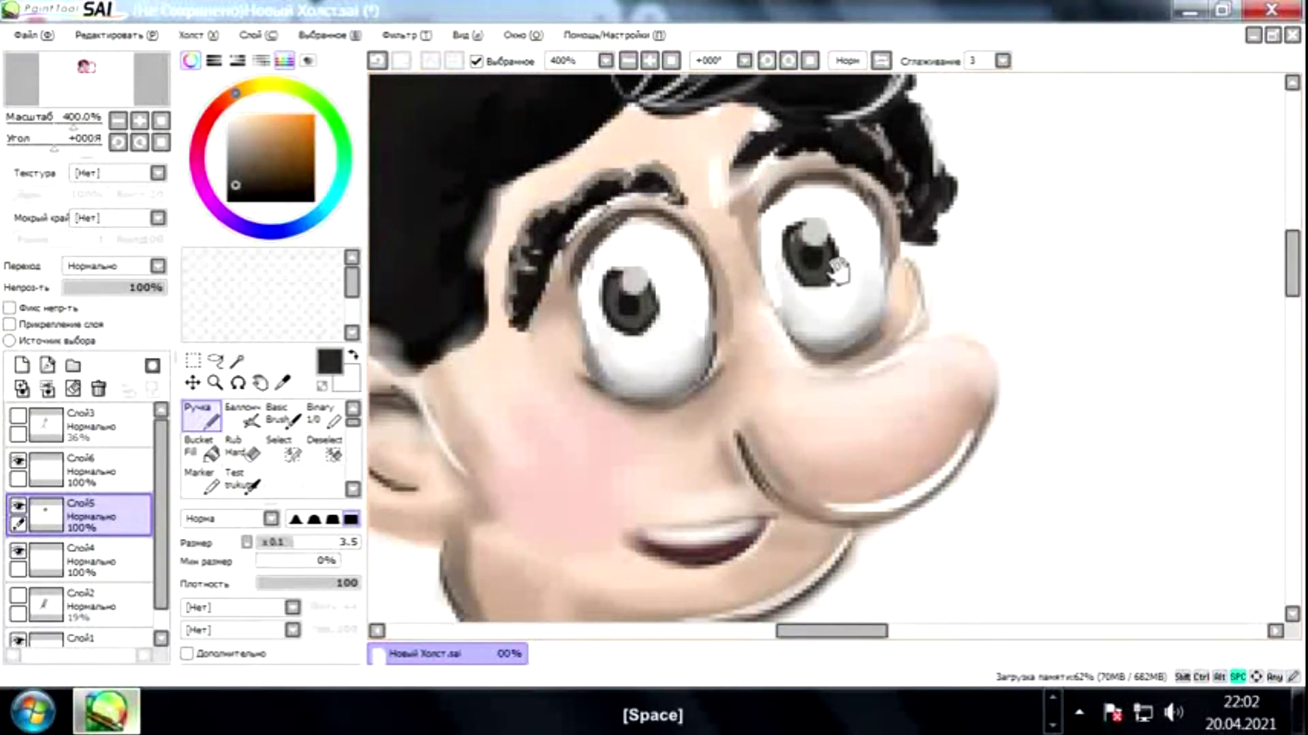
key("v")
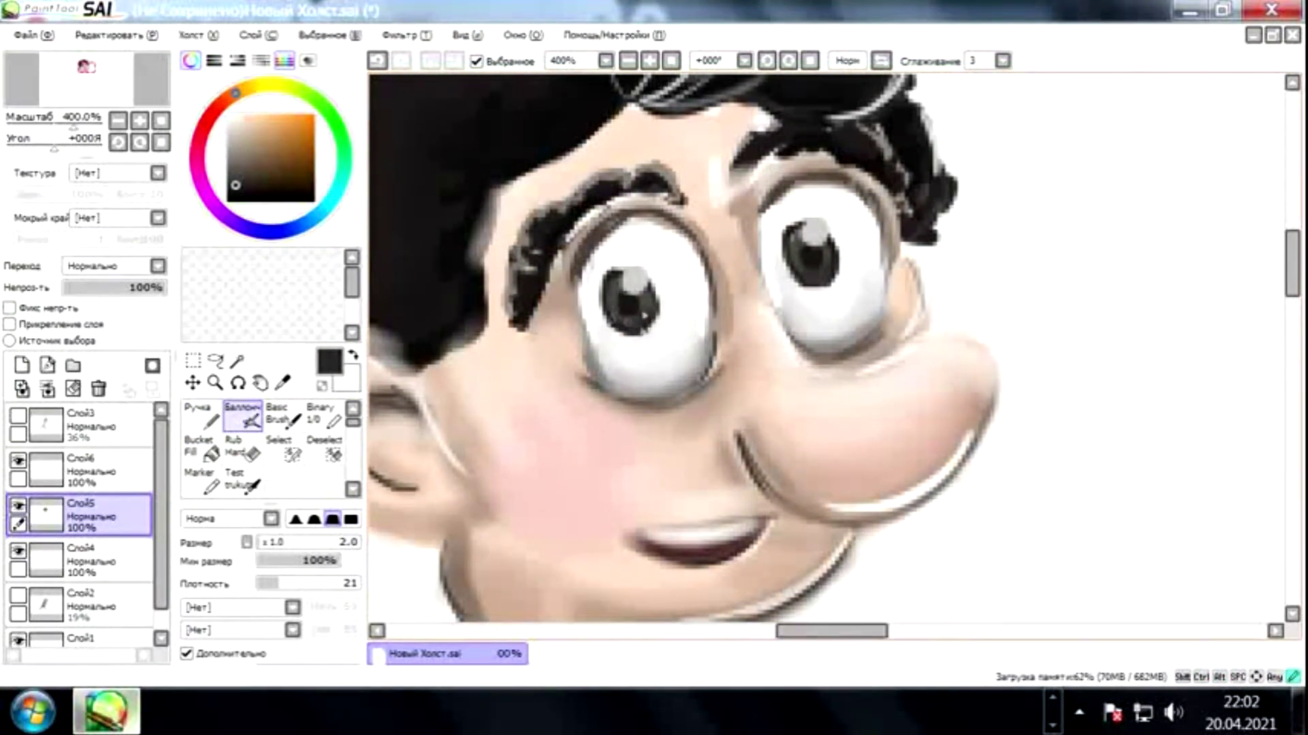
left_click(899, 354, "alt")
left_click(207, 121)
left_click(230, 199)
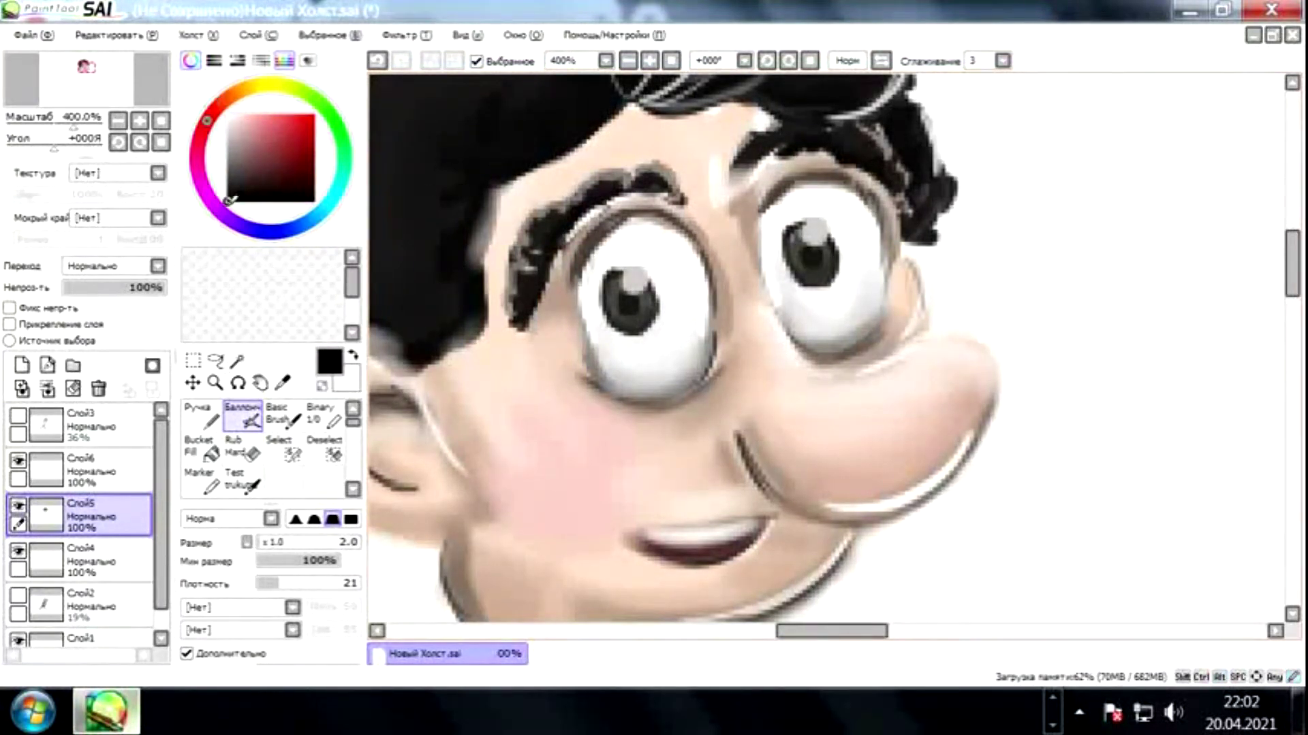
Show the line art layer Слой3 and create a new layer directly beneath it.
scroll(838, 273, "down", 7)
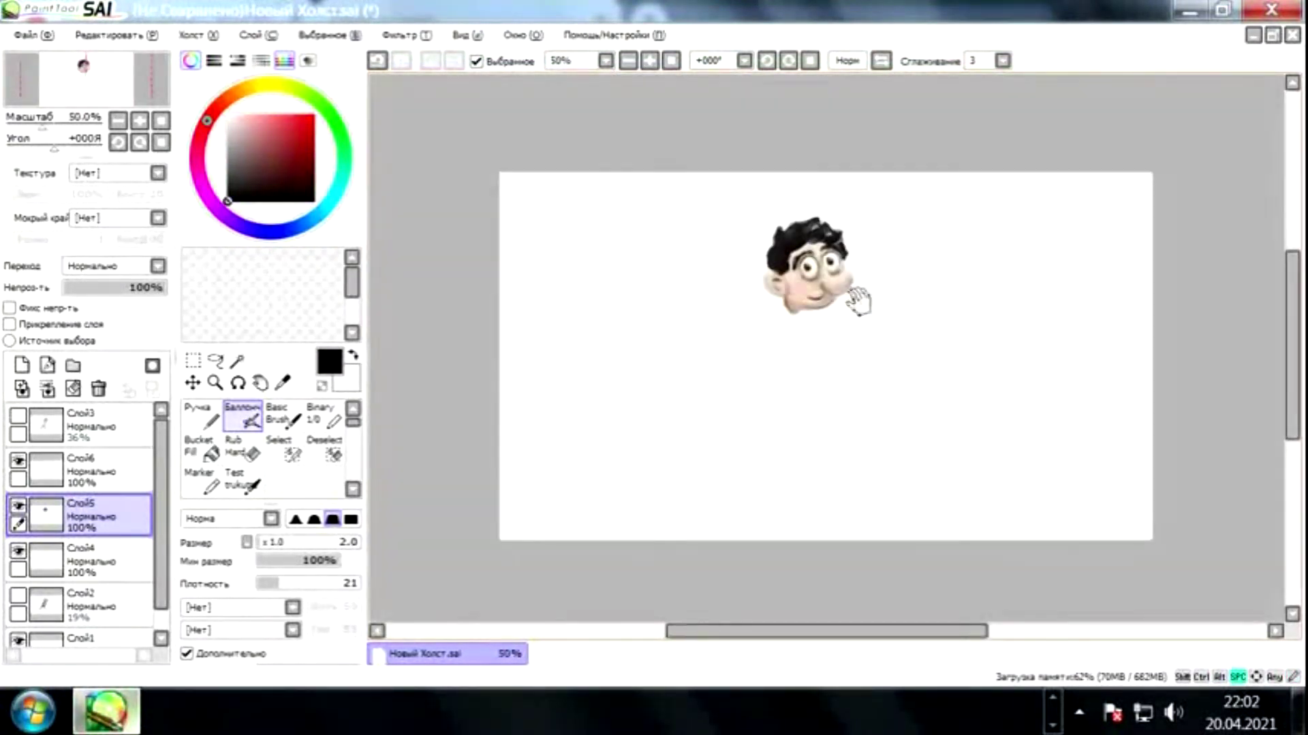
scroll(852, 295, "up", 1)
left_click(20, 417)
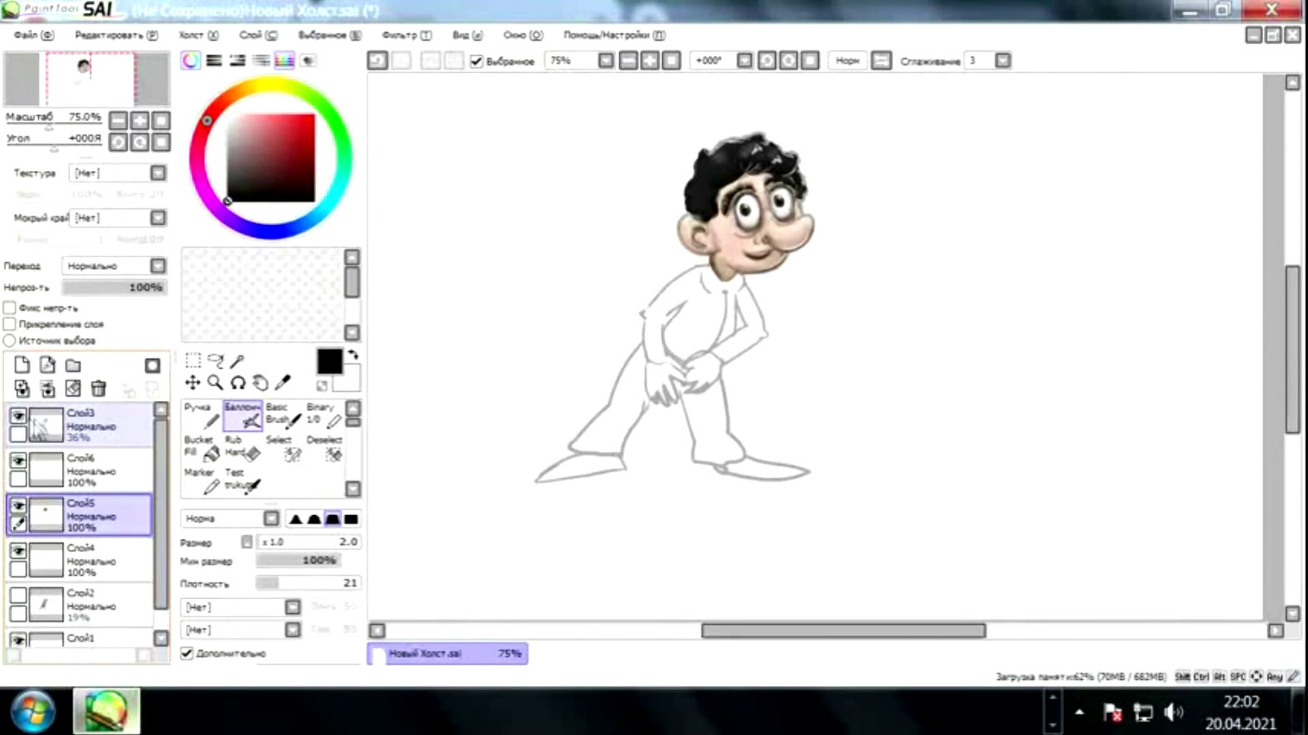
left_click(88, 425)
left_click(21, 365)
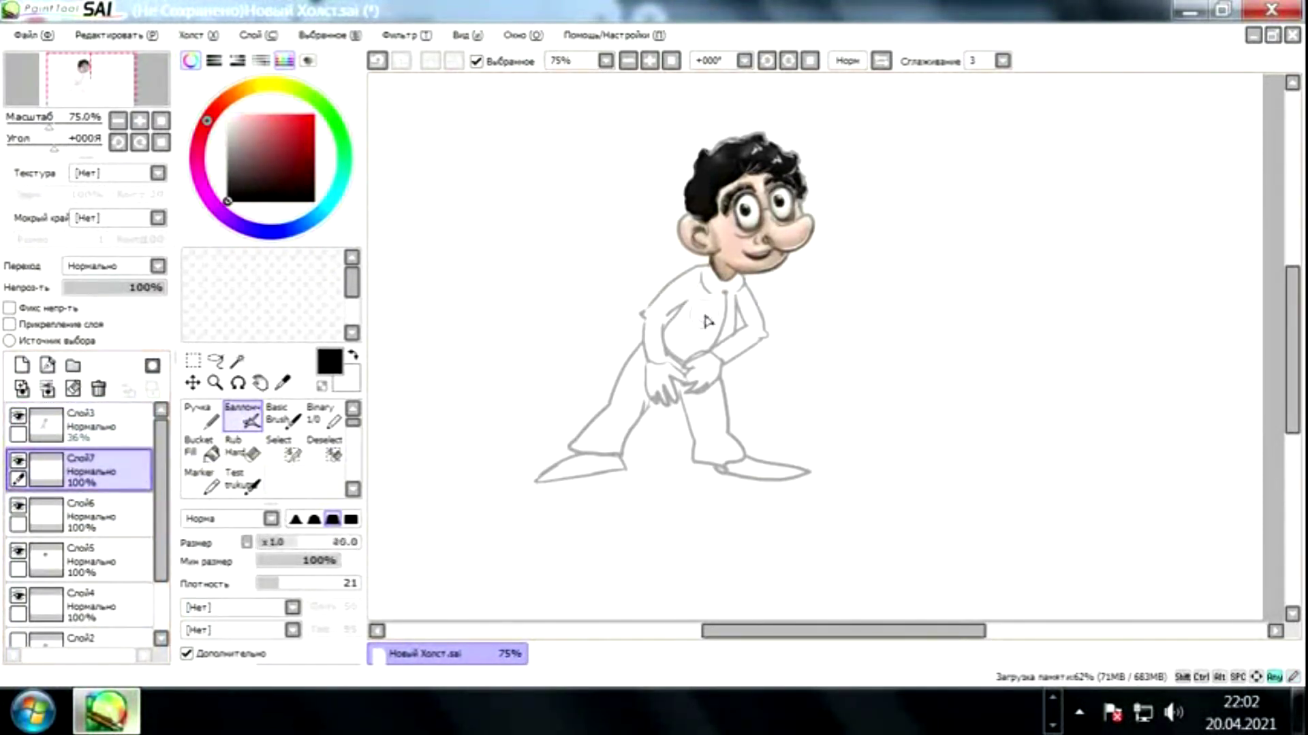
Block in the shirt's torso and shoulder in dull red with the Pen at size 50, and move its layer beneath Слой5.
key("n")
left_click_drag(719, 293, 705, 348)
left_click_drag(89, 470, 88, 565)
left_click(19, 508)
left_click(19, 415)
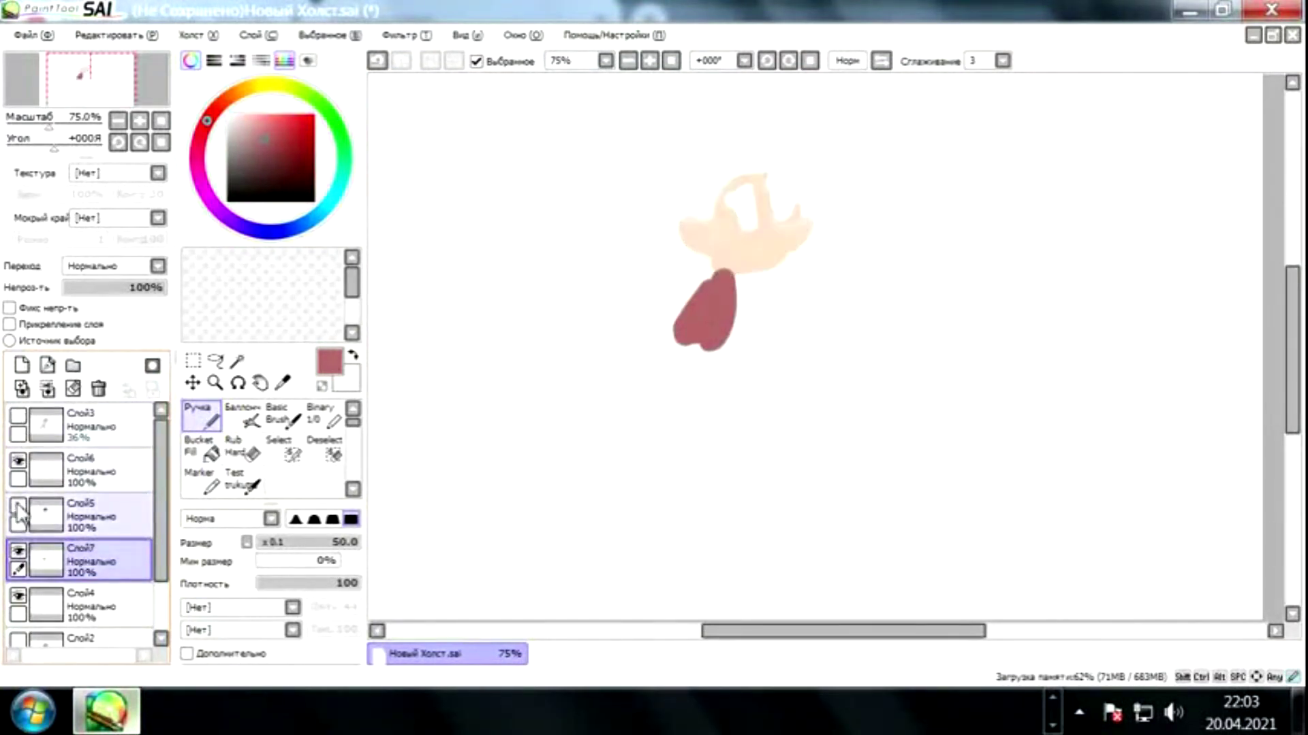
left_click(19, 505)
left_click(19, 417)
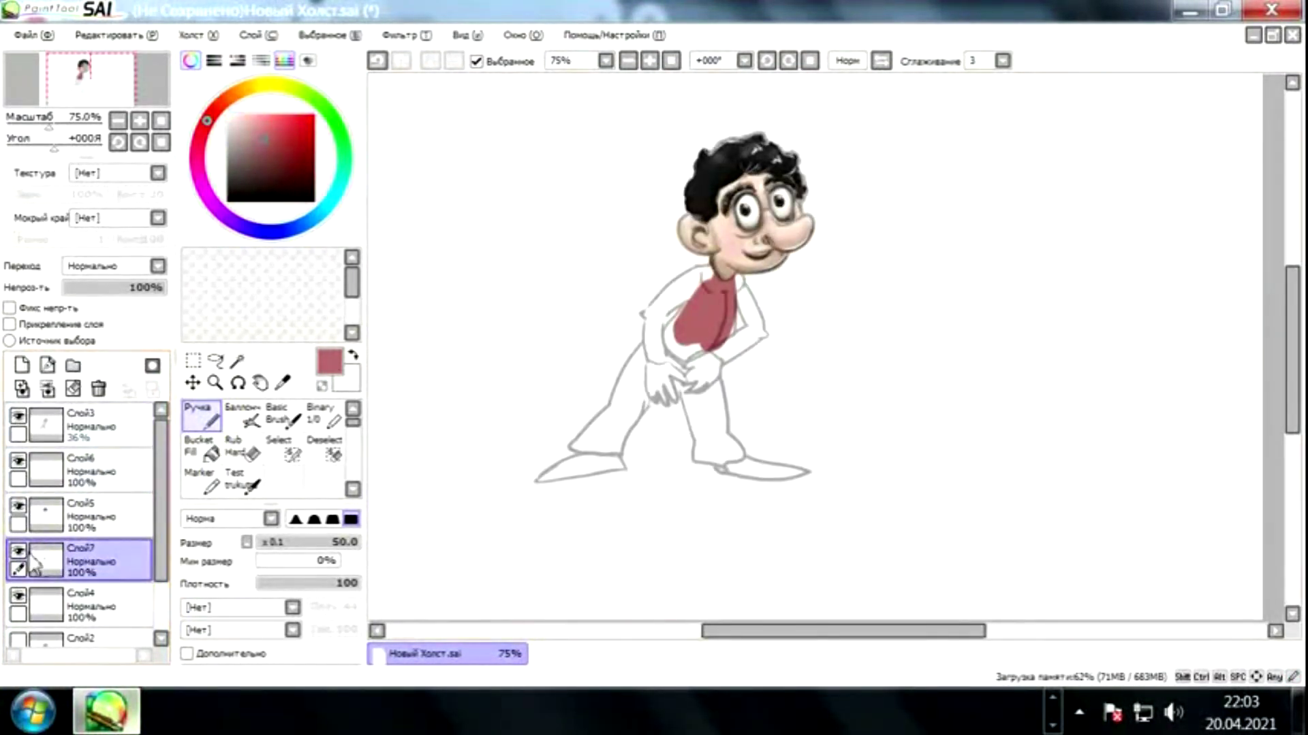
left_click_drag(681, 296, 698, 286)
Create a layer beneath the shirt layer and cover the whole canvas in yellow with the Pen at size 300.
left_click(22, 366)
scroll(598, 306, "down", 1)
left_click(259, 85)
left_click(290, 125)
mouse_move(531, 245)
left_mouse_down()
mouse_move(419, 151)
mouse_move(1050, 394)
mouse_move(876, 160)
mouse_move(438, 161)
mouse_move(436, 477)
left_mouse_up()
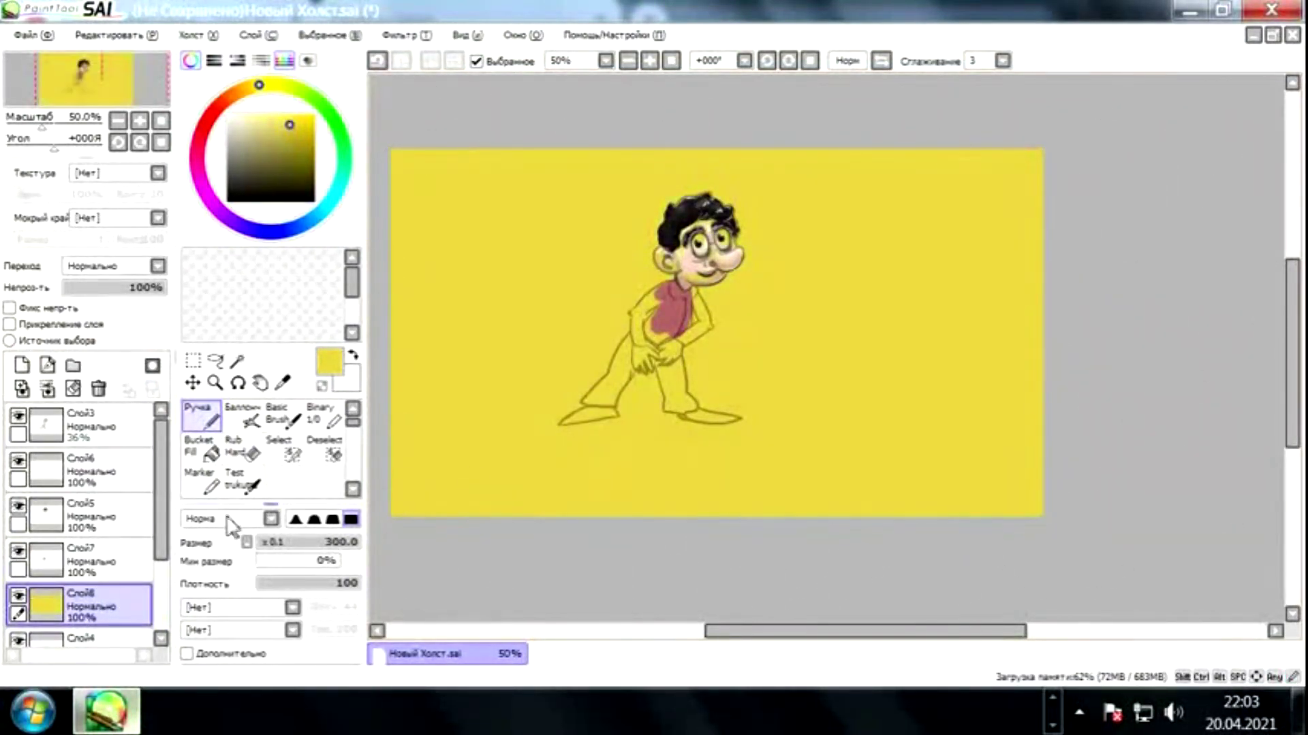
Paint a white base behind the face on a new layer beneath Слой5, and choose the eraser at size 16.
left_click(21, 528)
scroll(702, 272, "up", 4)
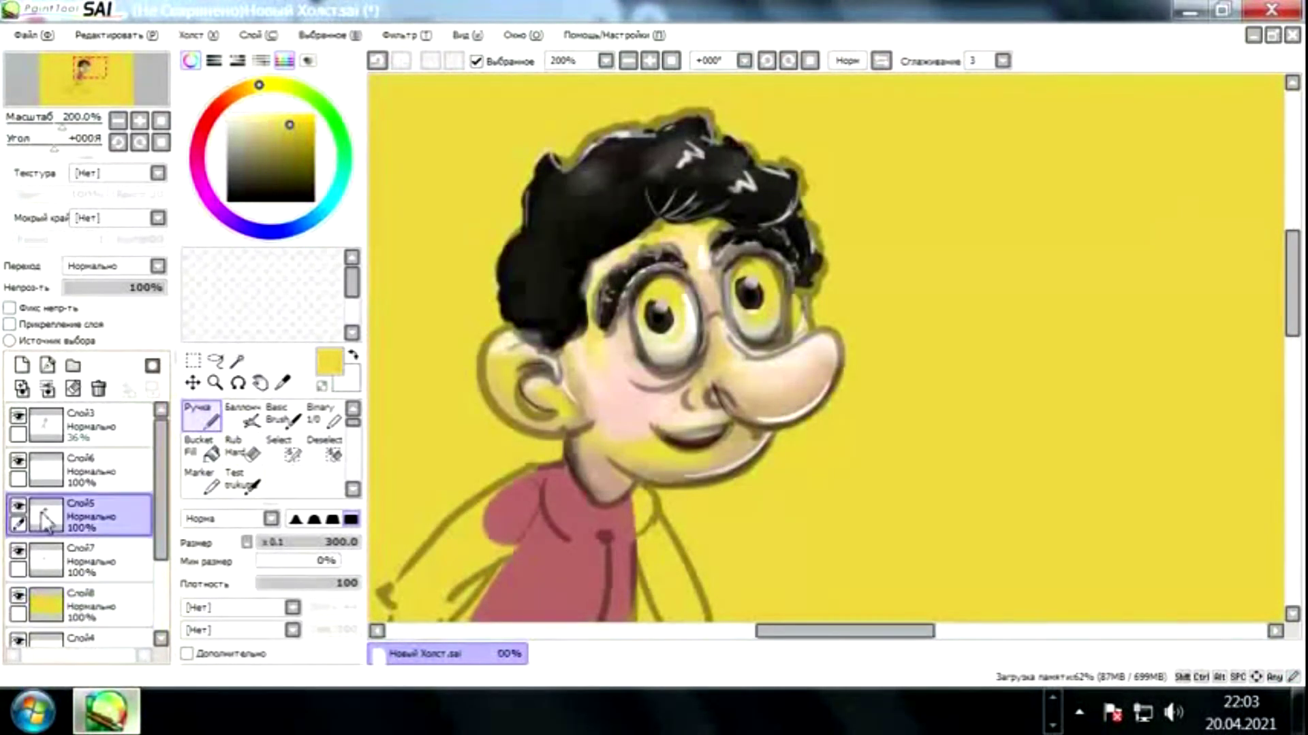
key("x")
left_click(22, 365)
mouse_move(670, 327)
left_mouse_down()
mouse_move(646, 265)
mouse_move(763, 306)
mouse_move(721, 436)
mouse_move(809, 387)
mouse_move(593, 371)
mouse_move(613, 286)
mouse_move(518, 368)
mouse_move(611, 436)
mouse_move(538, 449)
left_mouse_up()
left_click(243, 451)
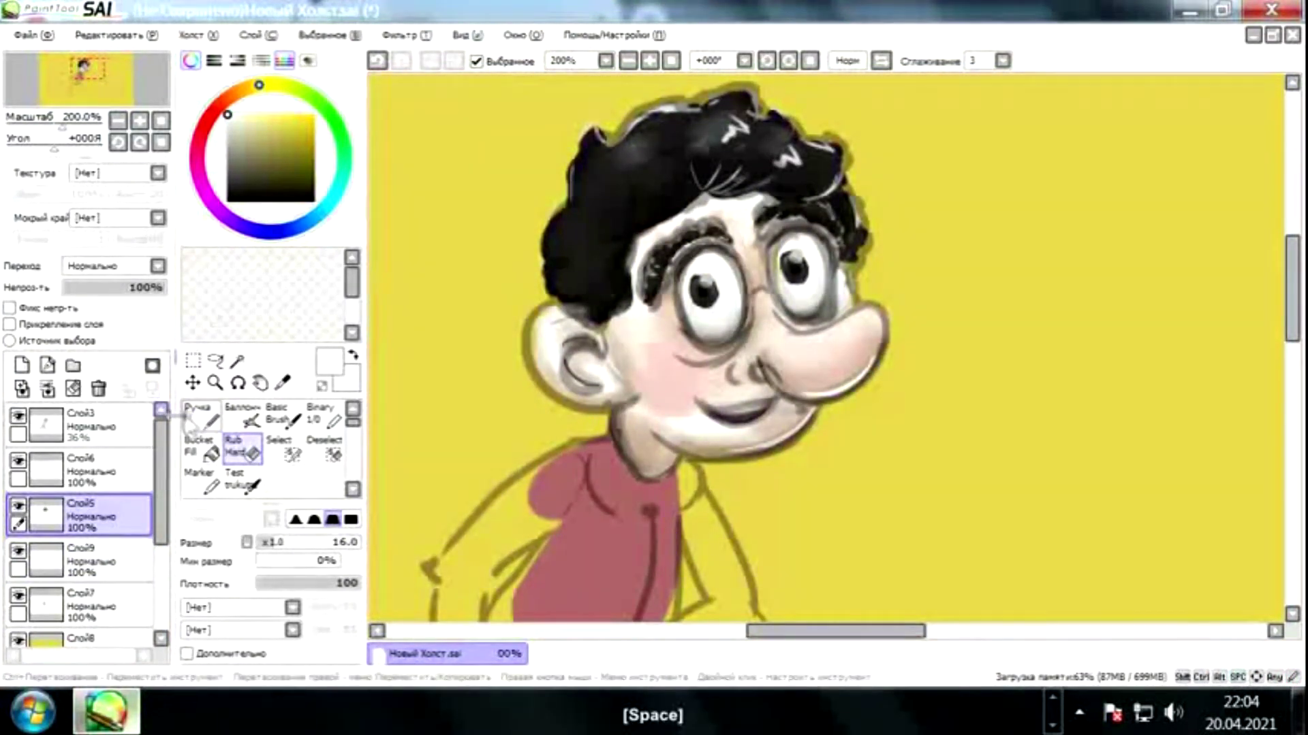
Blend sampled skin tones over the cheek, jaw and forehead on Слой5 with the airbrush at size 9.
left_click(691, 395, "alt")
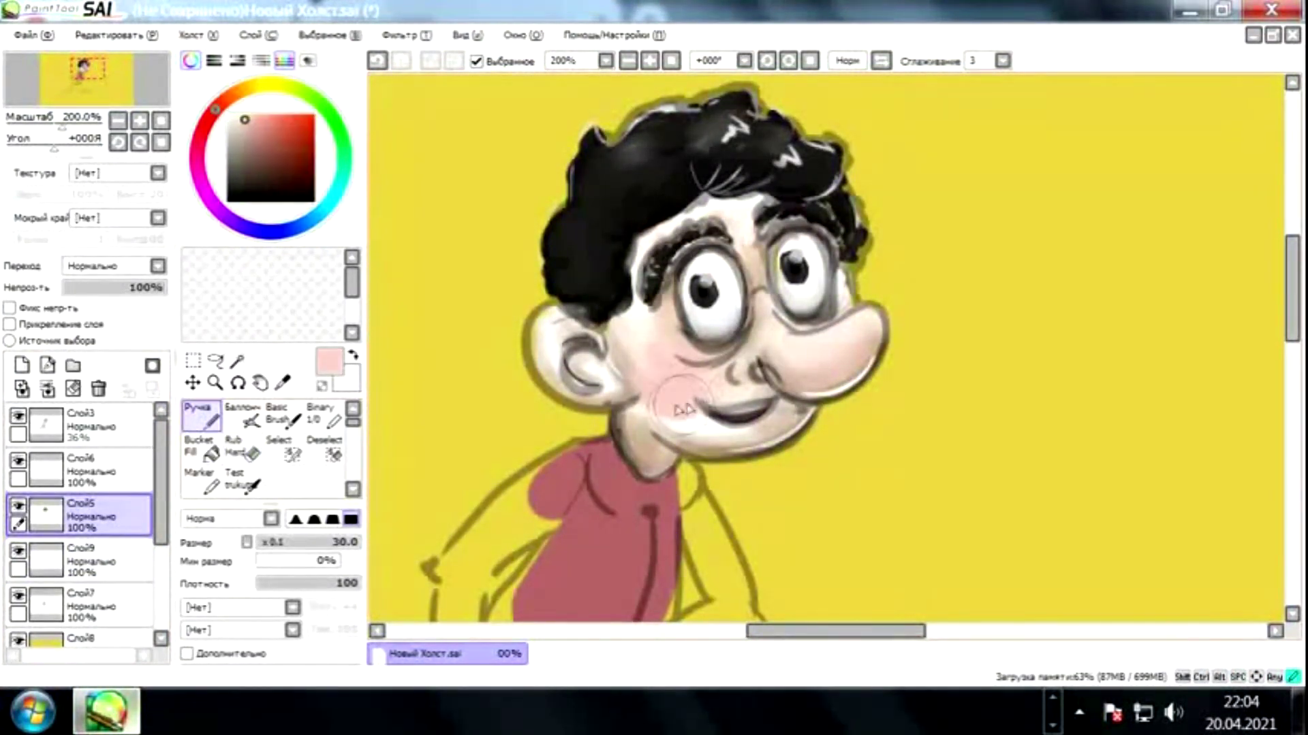
left_click(242, 417)
left_click(681, 423, "alt")
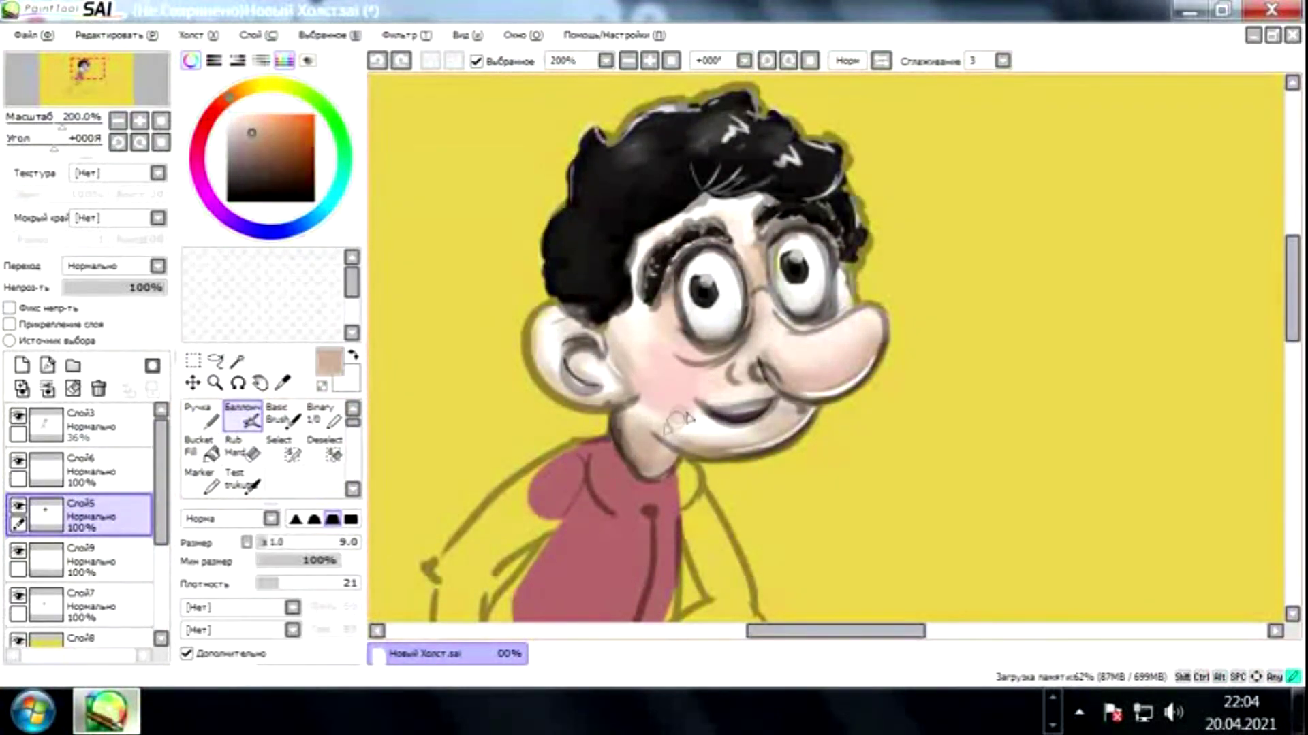
left_click(668, 412, "alt")
left_click(637, 351, "alt")
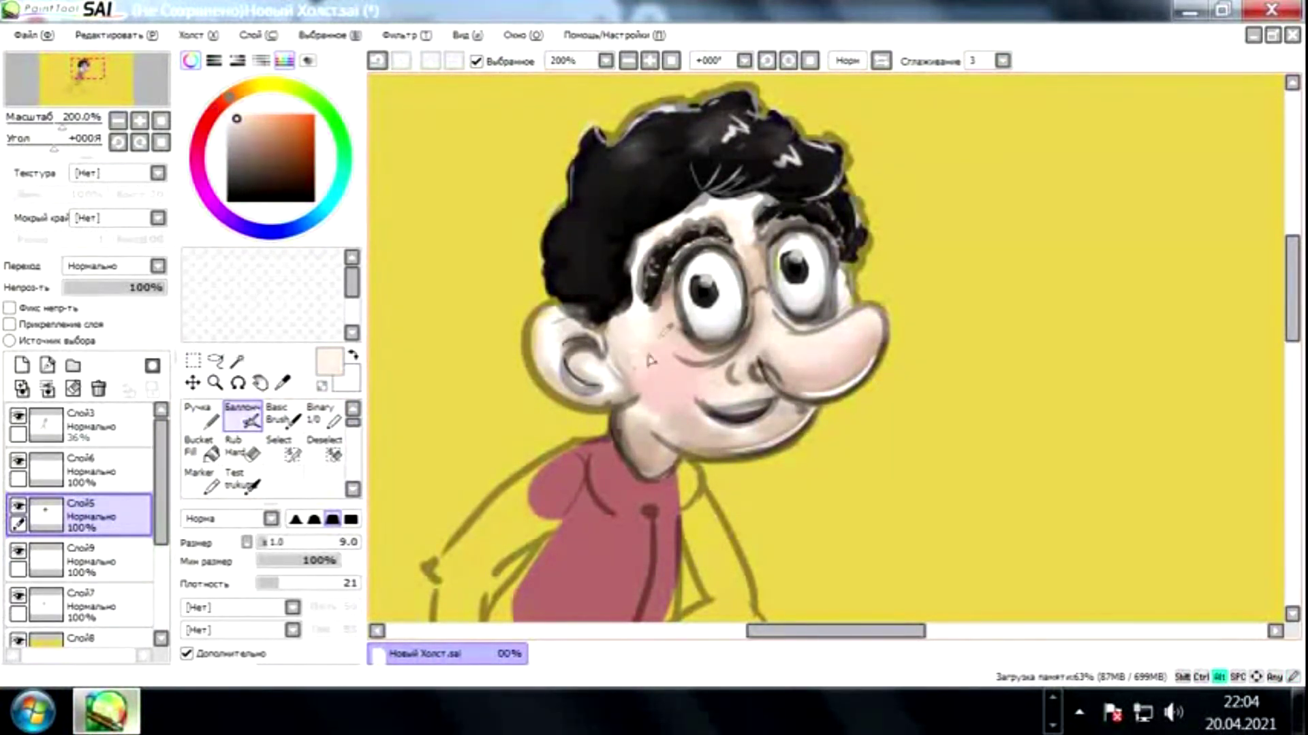
key("alt+space")
left_click(643, 266, "alt")
left_click(732, 216, "alt")
left_click(726, 216, "alt")
left_click(658, 299, "alt")
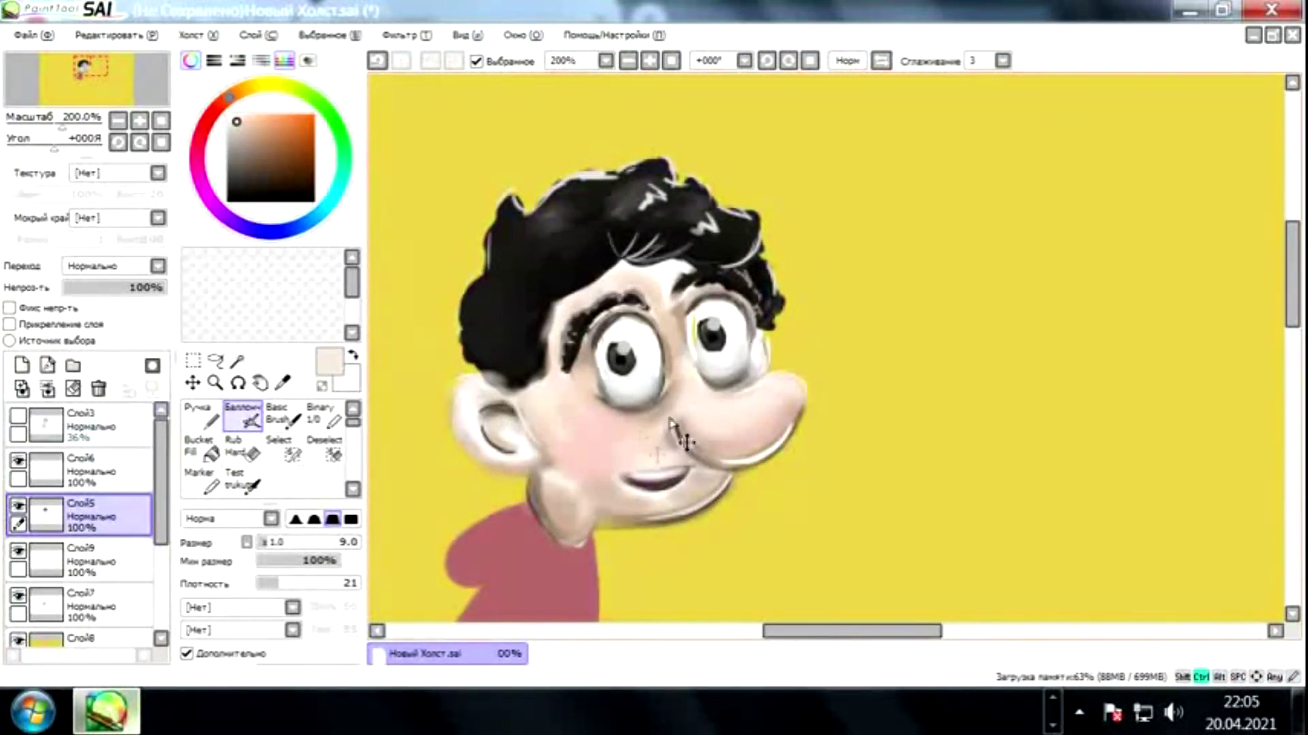
Cover the yellow gaps along the smaller eye's edge with white using the Pen at size 4.
scroll(683, 443, "down", 3)
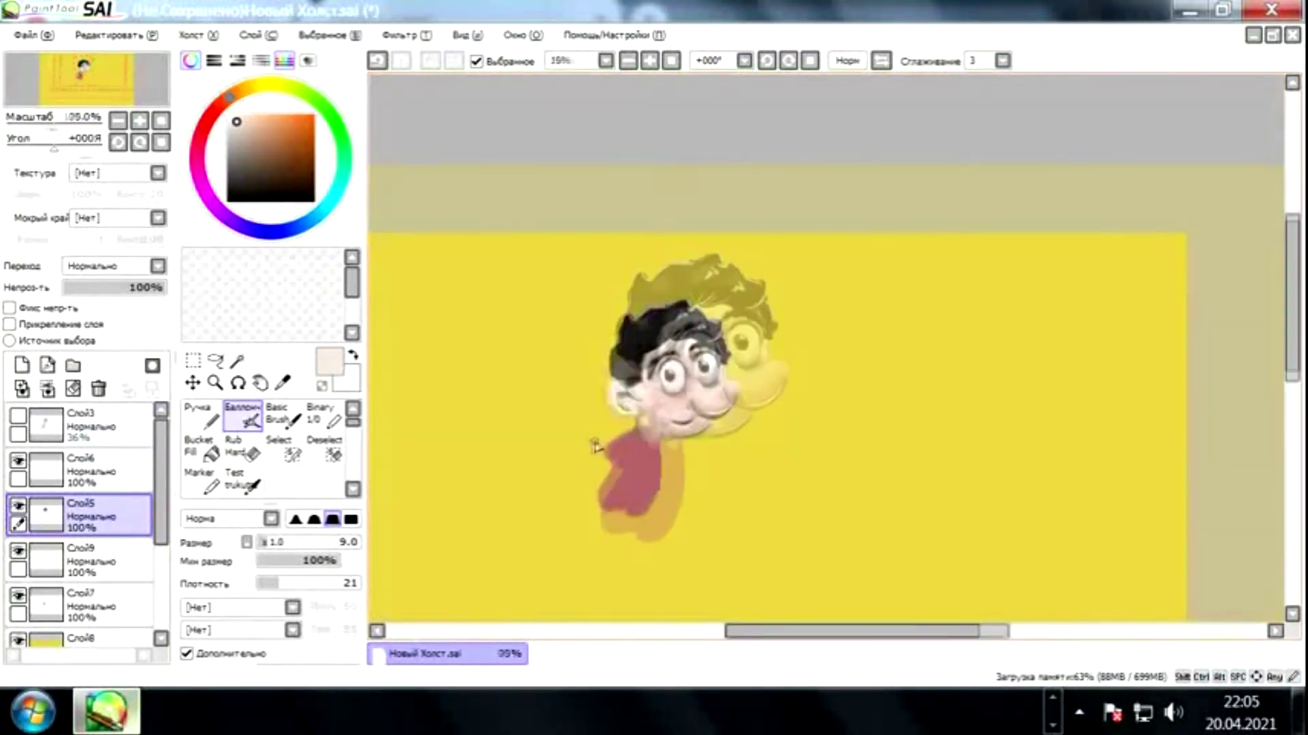
scroll(606, 402, "up", 3)
left_click(650, 245, "alt")
key("n")
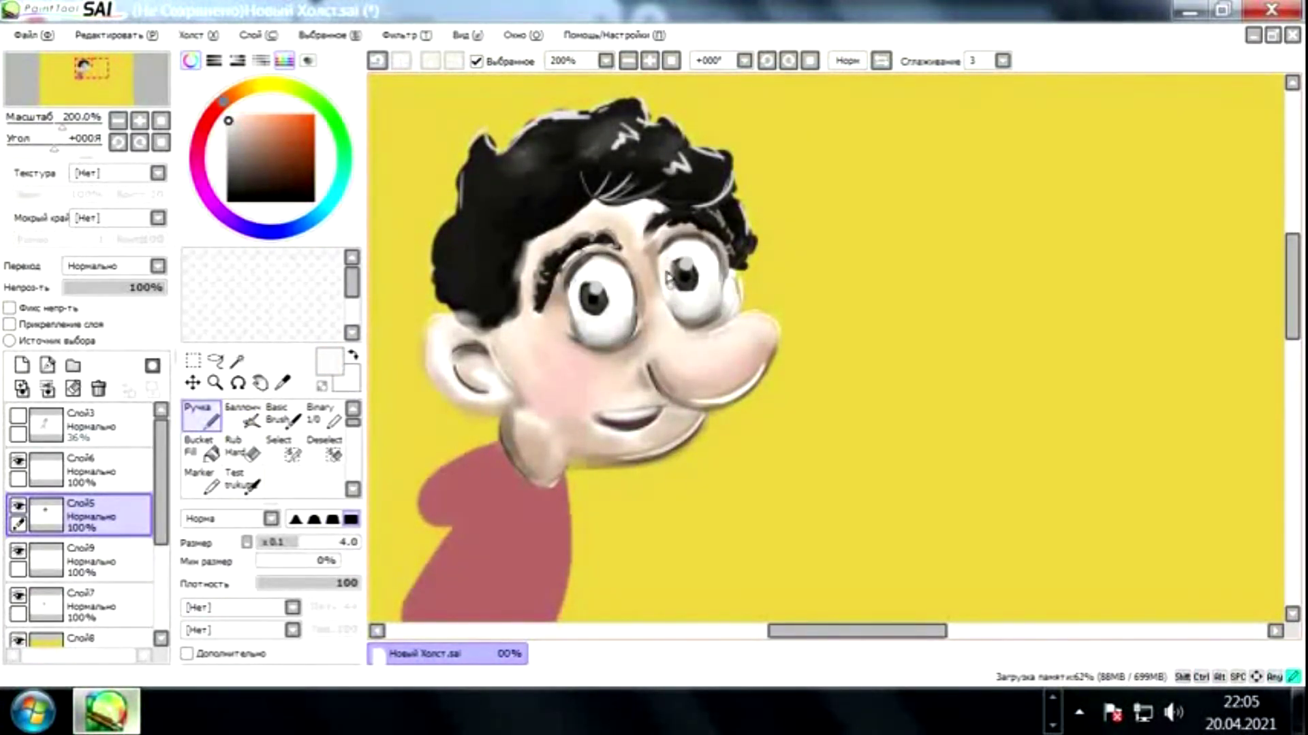
left_click_drag(671, 279, 691, 372)
Draw fine crease lines under the larger eye on Слой5 in sampled skin tones with the Pen at size 4.
left_click(666, 428, "alt")
key("b")
key("n")
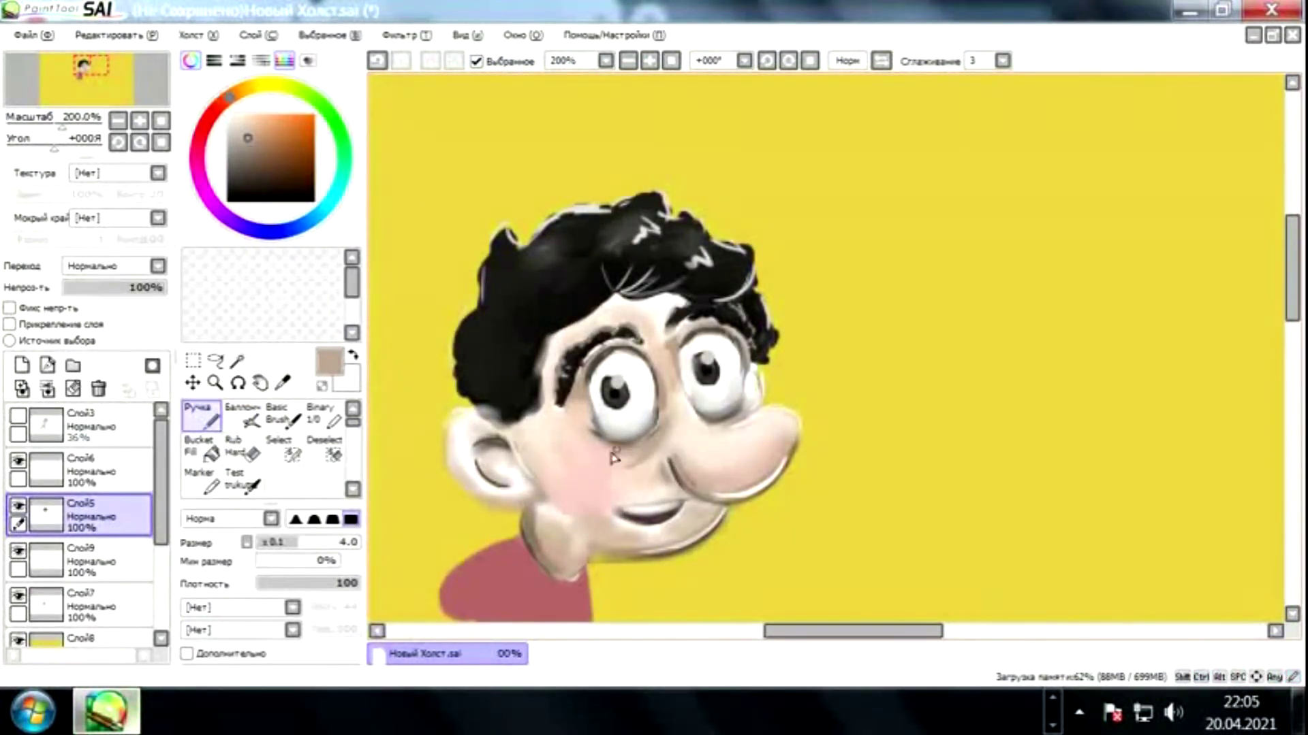
left_click(686, 425, "alt")
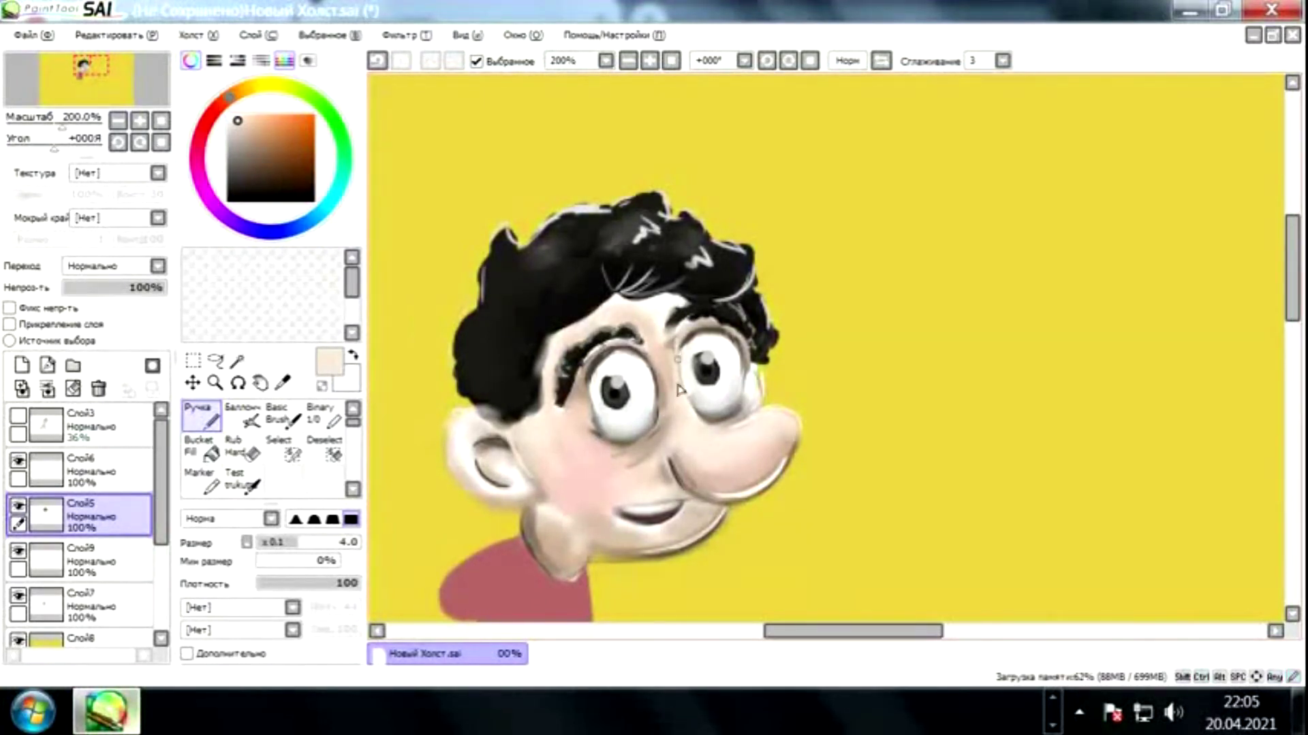
left_click(639, 446, "alt")
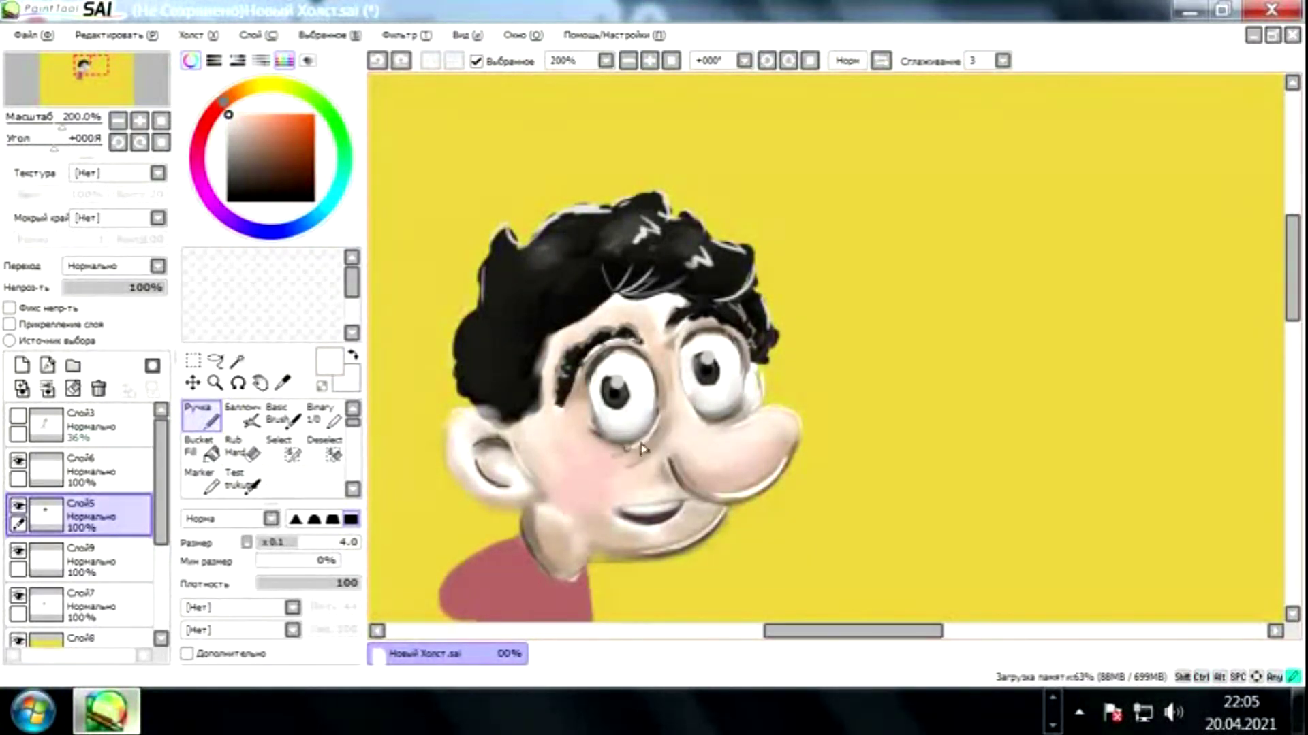
scroll(698, 412, "down", 5)
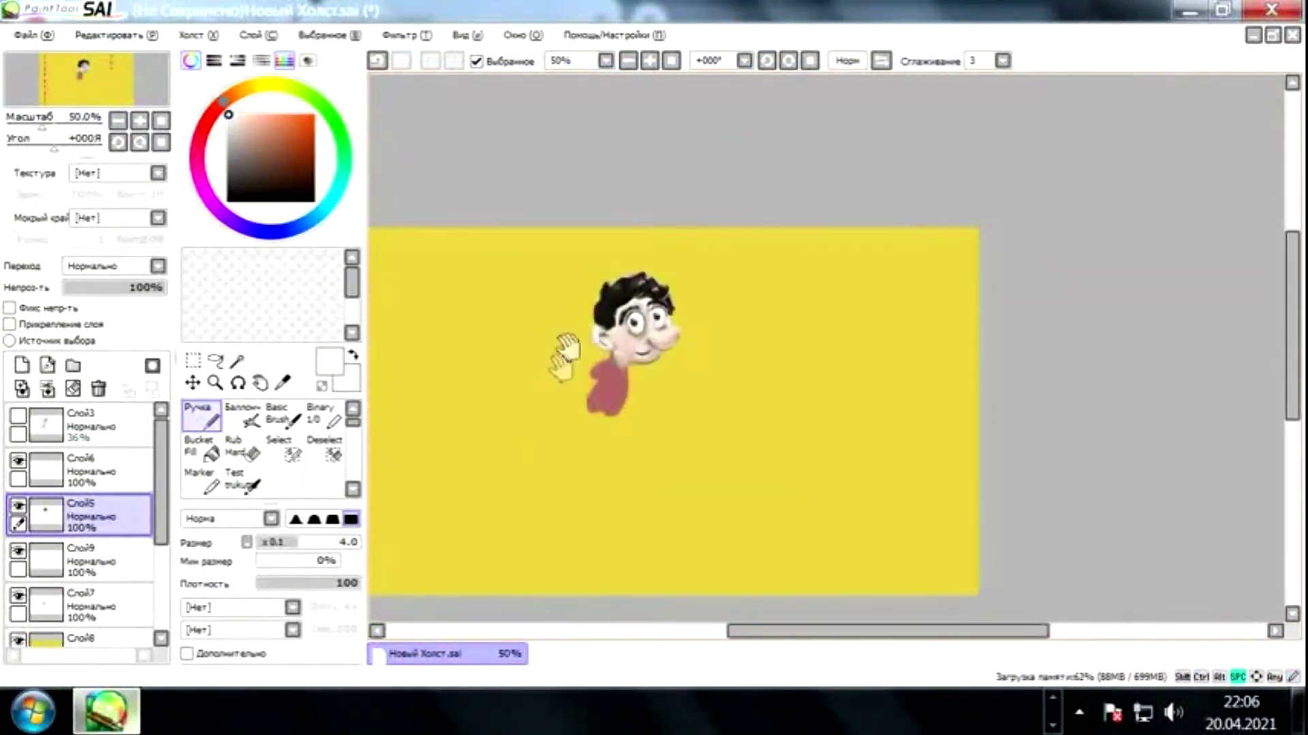
scroll(582, 354, "up", 5)
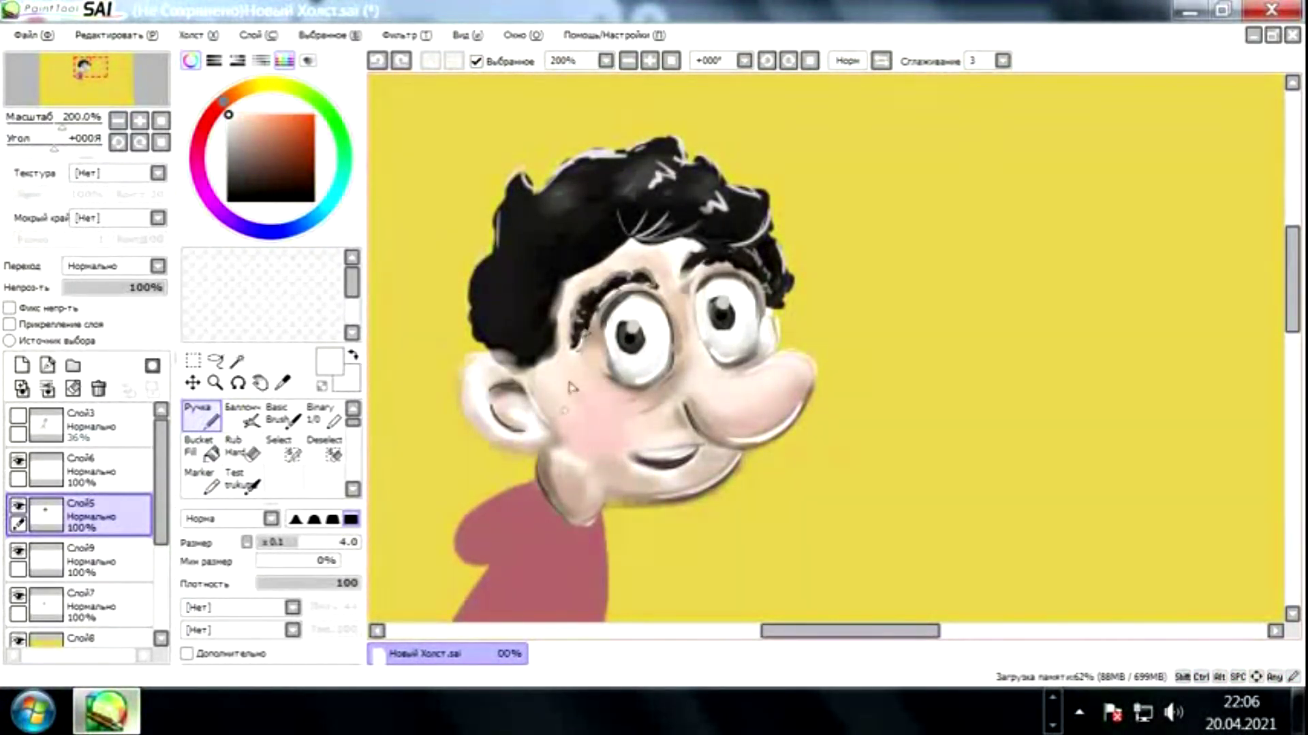
key("ctrl+z")
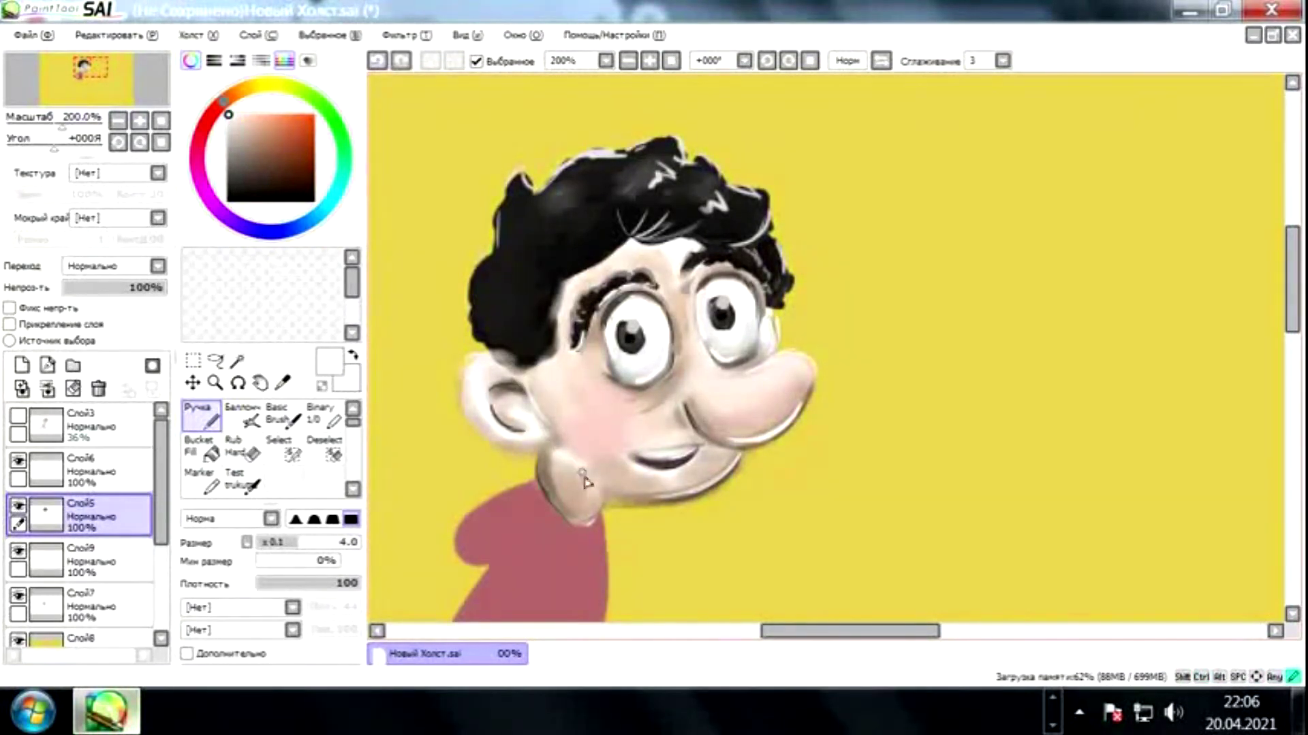
Soften the cheek, jaw and chin by blending sampled skin and blush tones with the airbrush at size 9.
left_click(579, 466, "alt")
key("v")
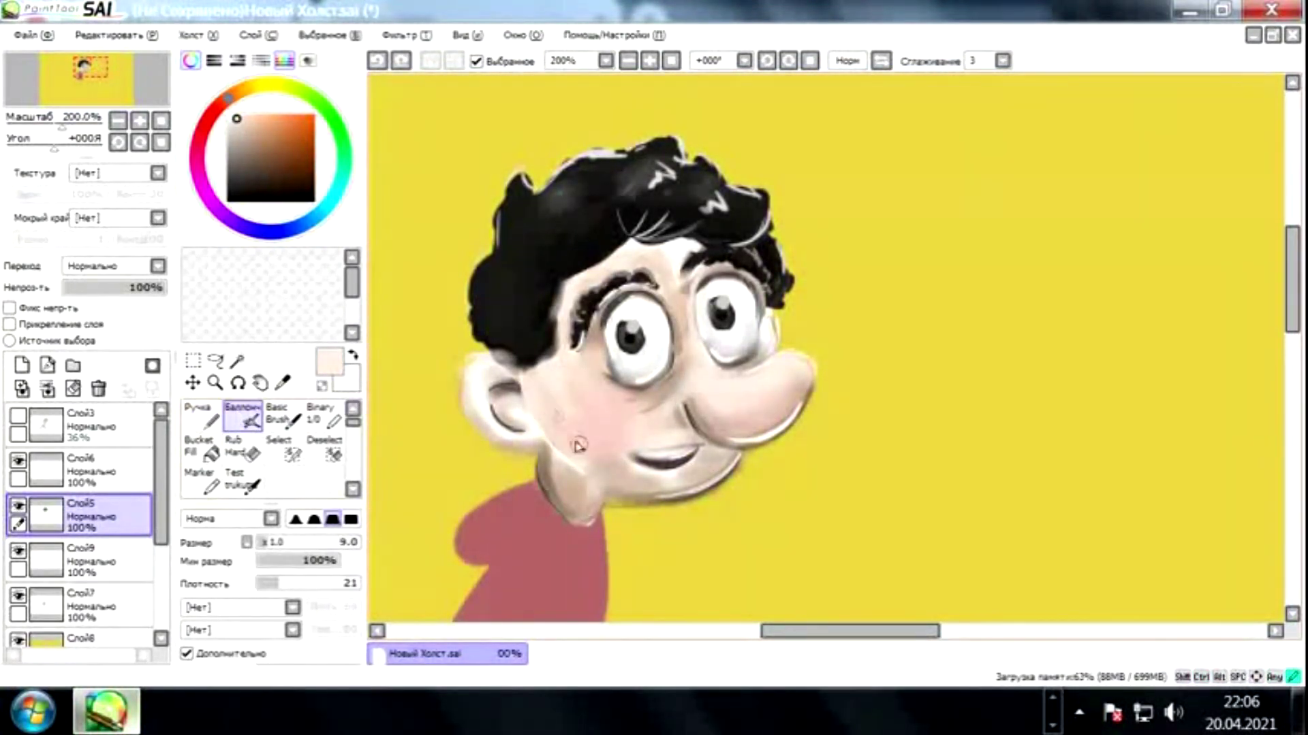
left_click(600, 410, "alt")
left_click(580, 394, "alt")
key("ctrl+z")
left_click_drag(616, 429, 599, 409)
left_click(583, 374, "alt")
left_click(575, 381, "alt")
left_click(554, 423, "alt")
left_click(650, 447, "alt")
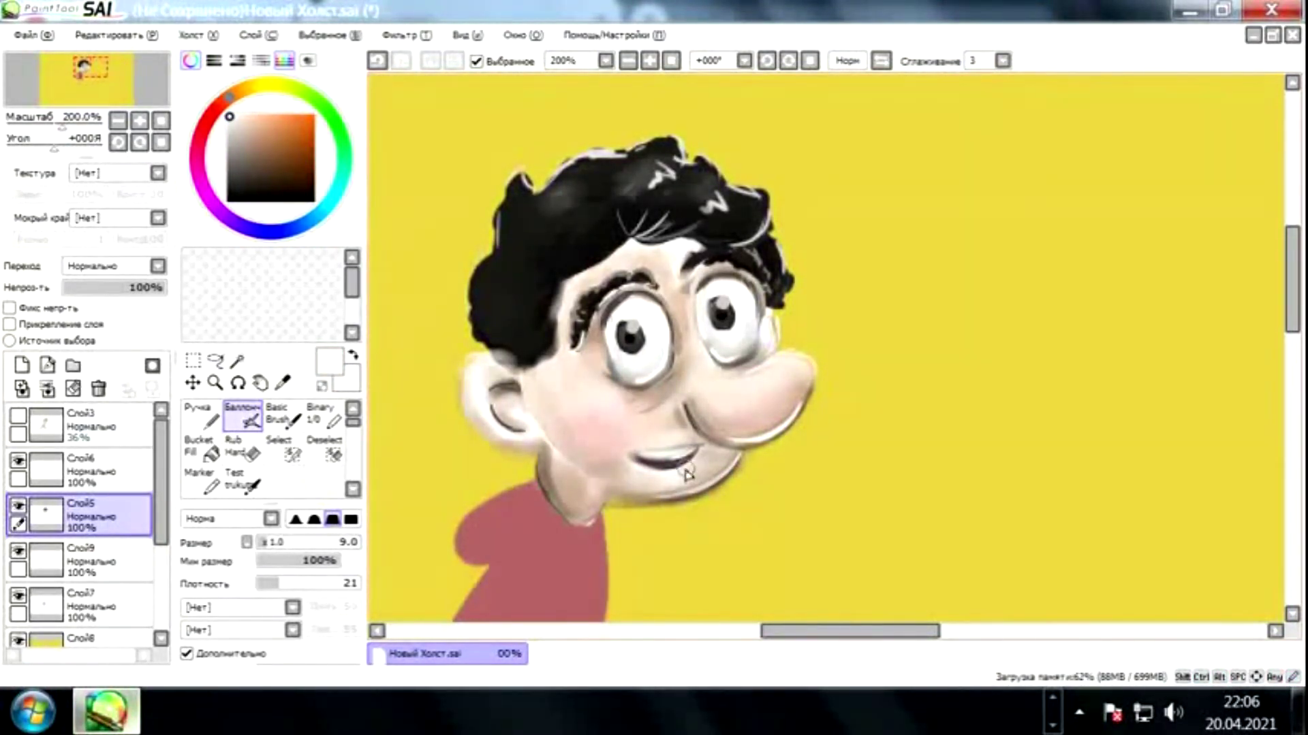
Shade around the upper edges of both eyes in muted plum with the airbrush at size 5.
left_click(672, 316, "alt")
left_click(240, 170)
key("bracketleft")
key("bracketleft")
key("bracketleft")
key("bracketleft")
left_click(218, 110)
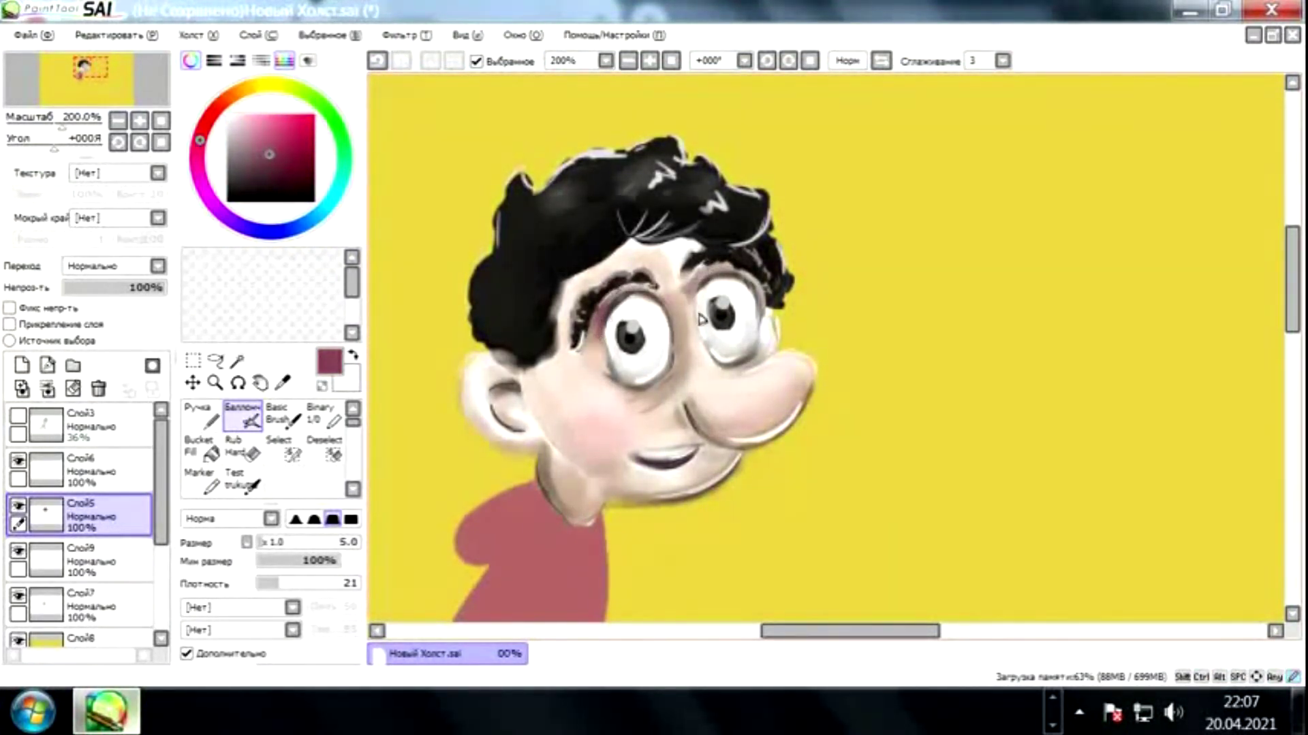
left_click(684, 323, "alt")
left_click(735, 408, "alt")
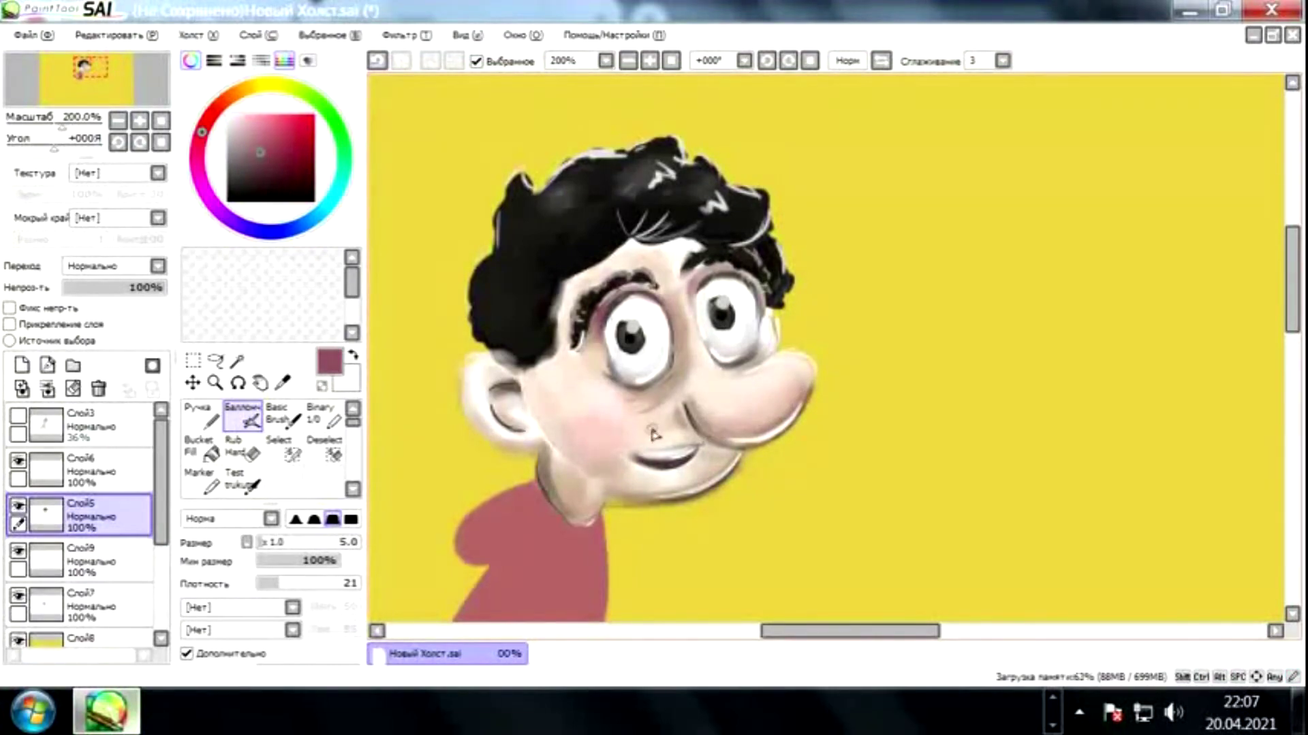
scroll(656, 433, "down", 4)
scroll(511, 393, "up", 4)
scroll(734, 272, "down", 3)
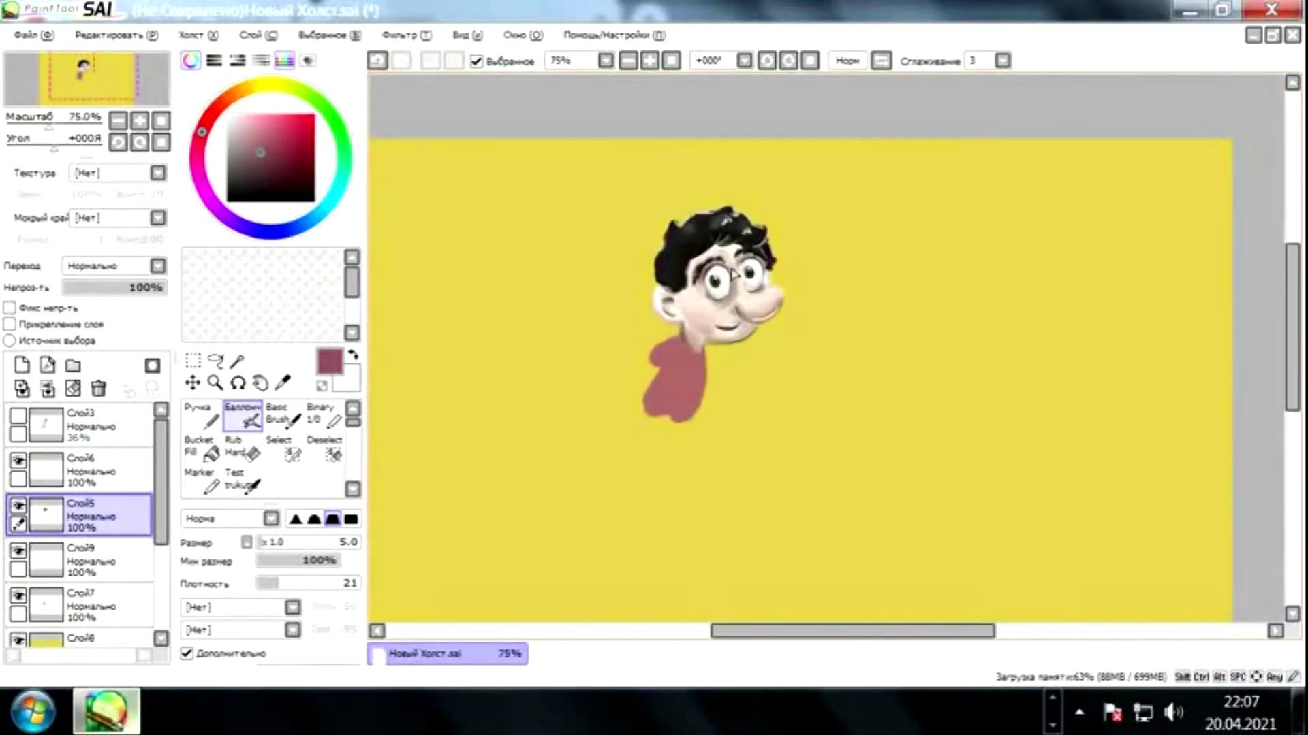
Shade the hair above the ear with sampled black and grey tones using the airbrush.
scroll(733, 272, "up", 3)
left_click(636, 299, "alt")
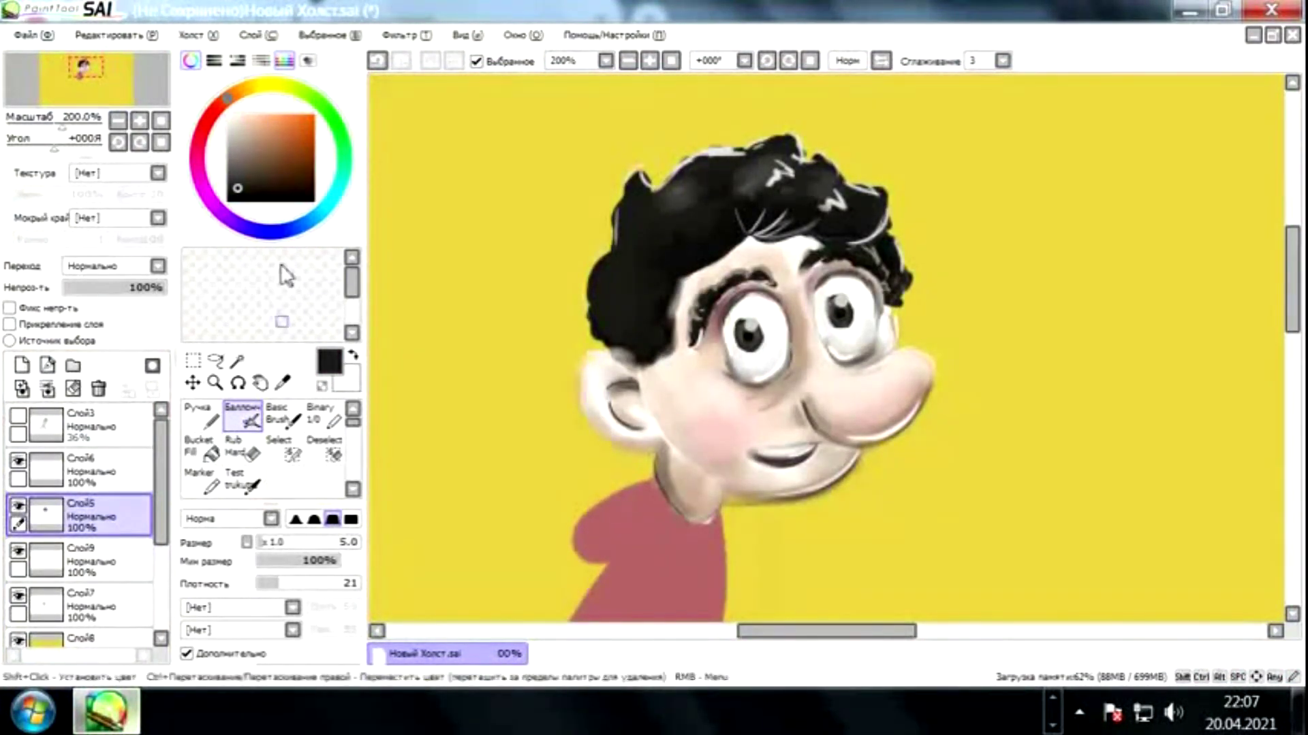
left_click(644, 342, "alt")
left_click(652, 289, "alt")
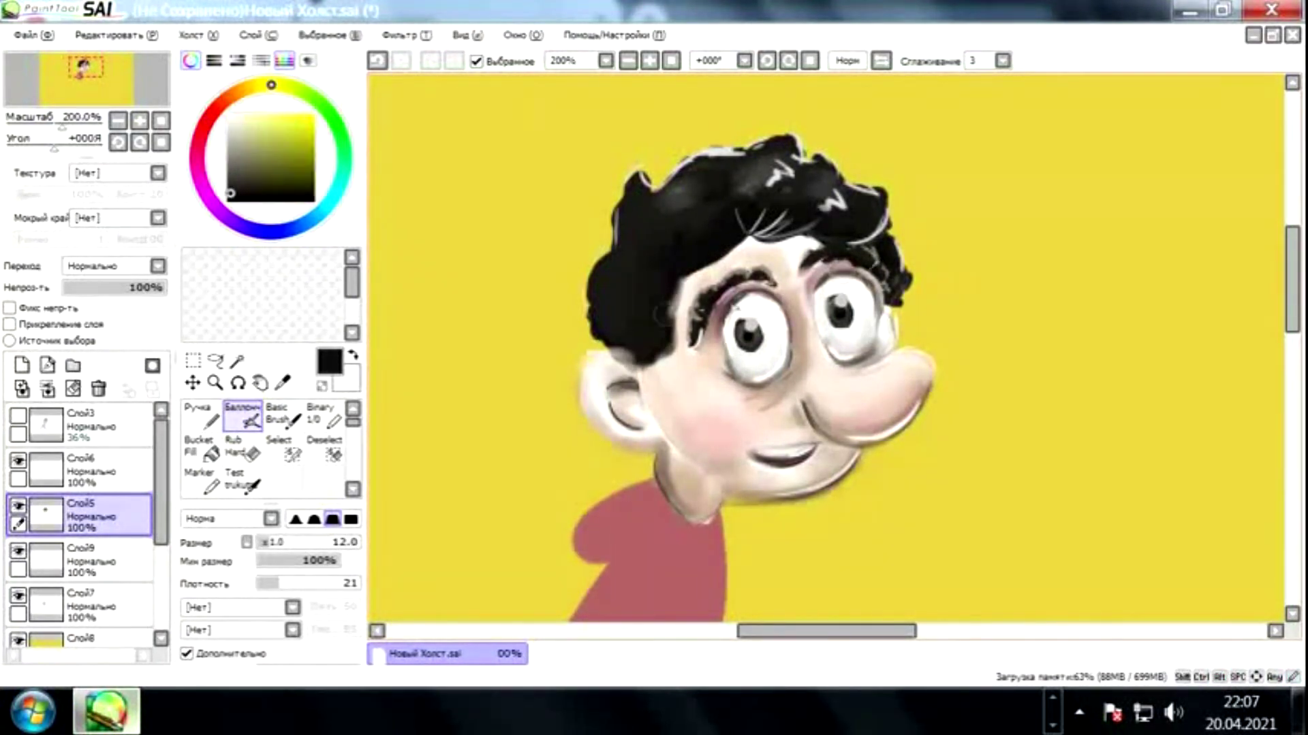
left_click(655, 245, "alt")
left_click(596, 310, "alt")
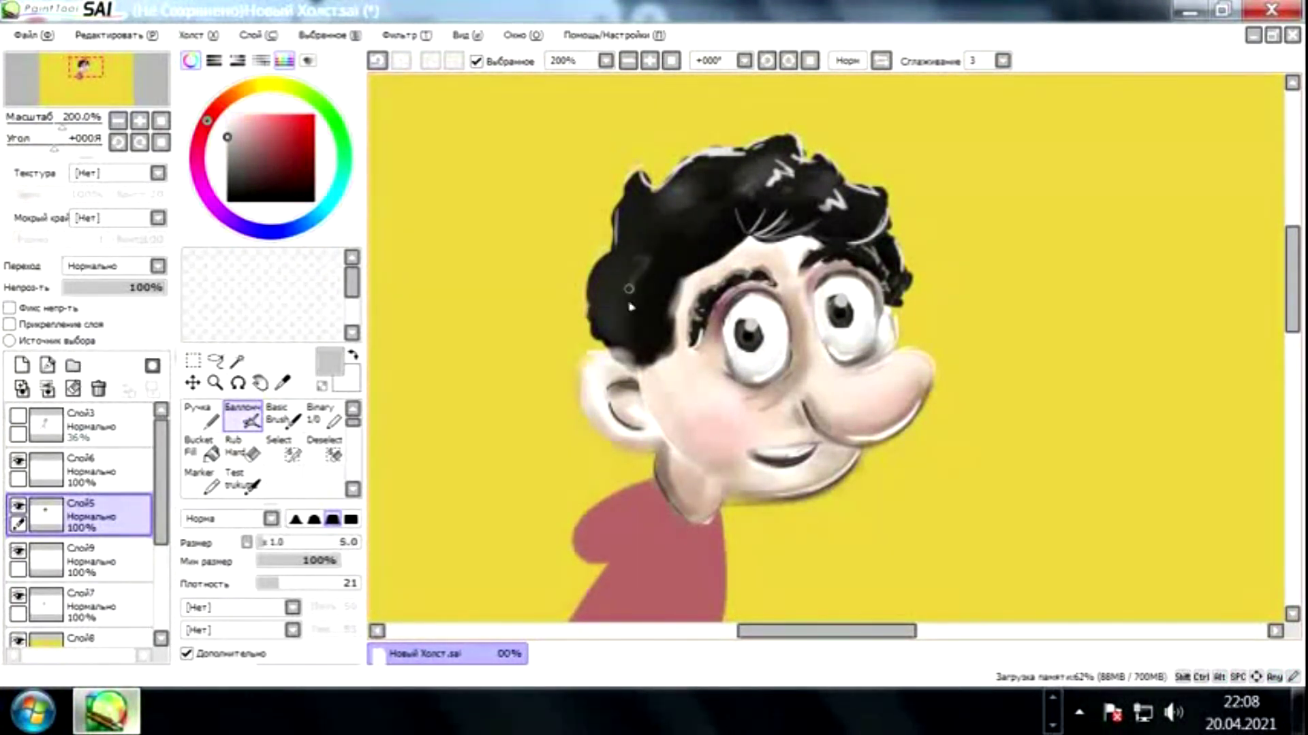
Draw thin white and grey hair strands and highlights above the ear, fringe and crown with the Pen at size 4.
left_click(715, 224, "alt")
key("n")
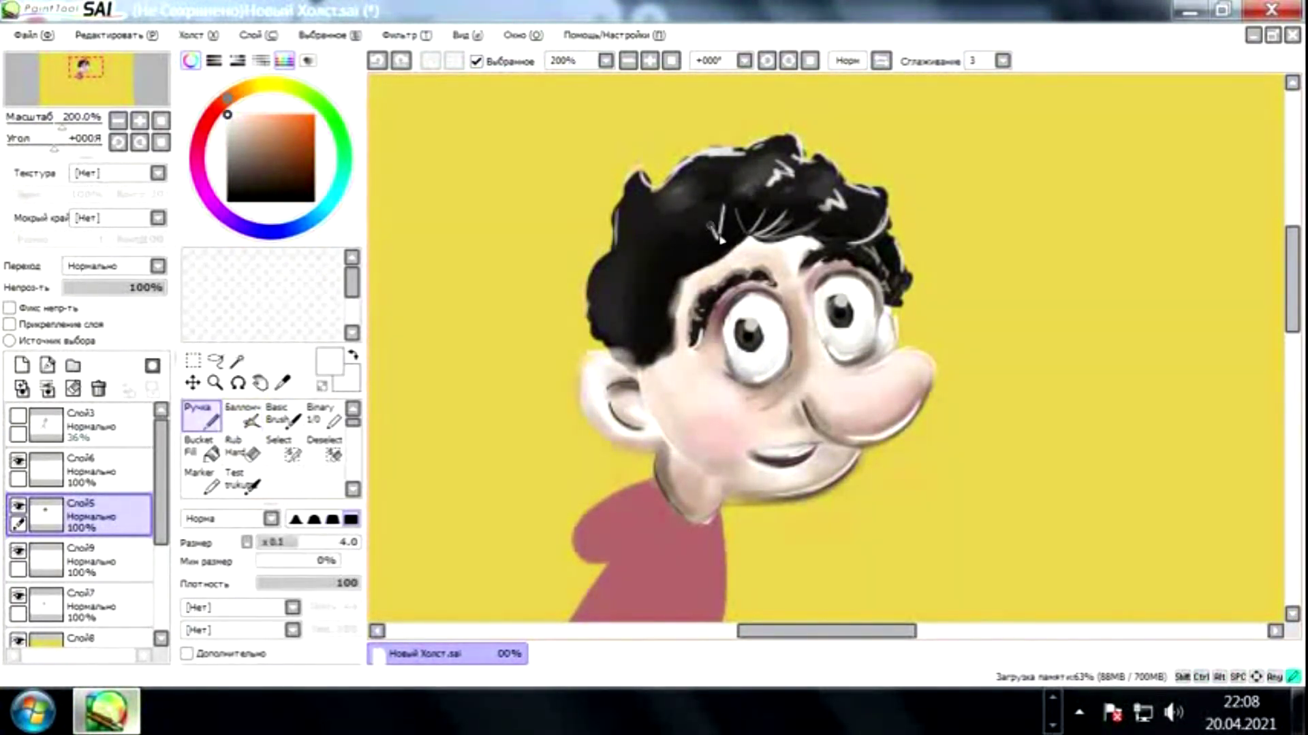
left_click(687, 238, "alt")
left_click_drag(724, 219, 685, 276)
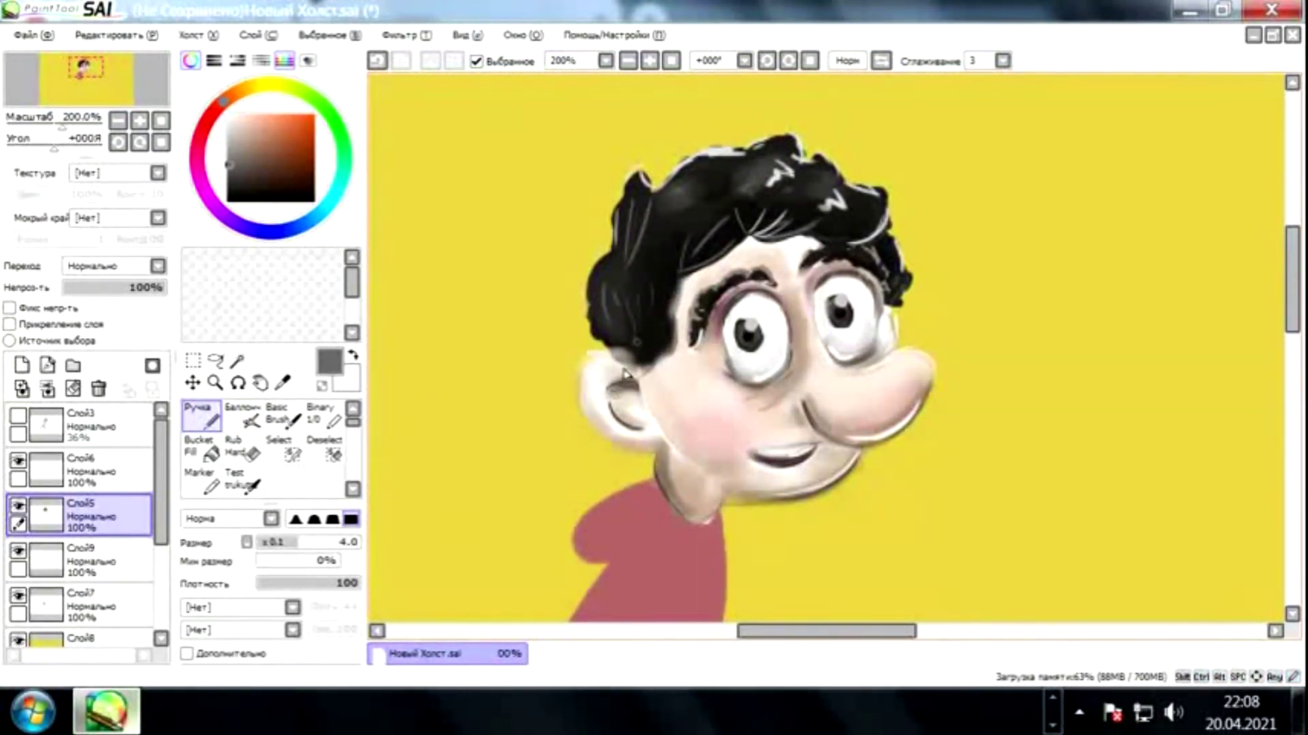
left_click(664, 344, "alt")
left_click_drag(673, 218, 660, 240)
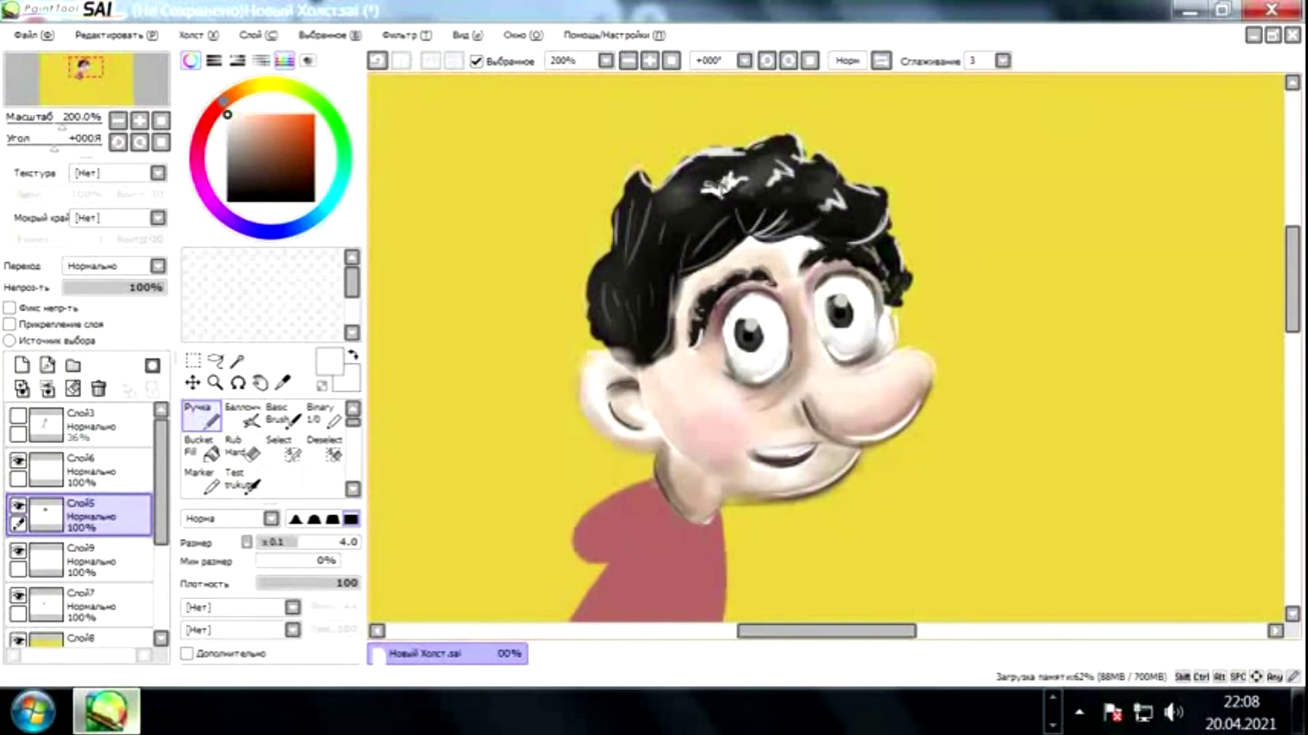
scroll(636, 317, "down", 2)
scroll(707, 307, "up", 1)
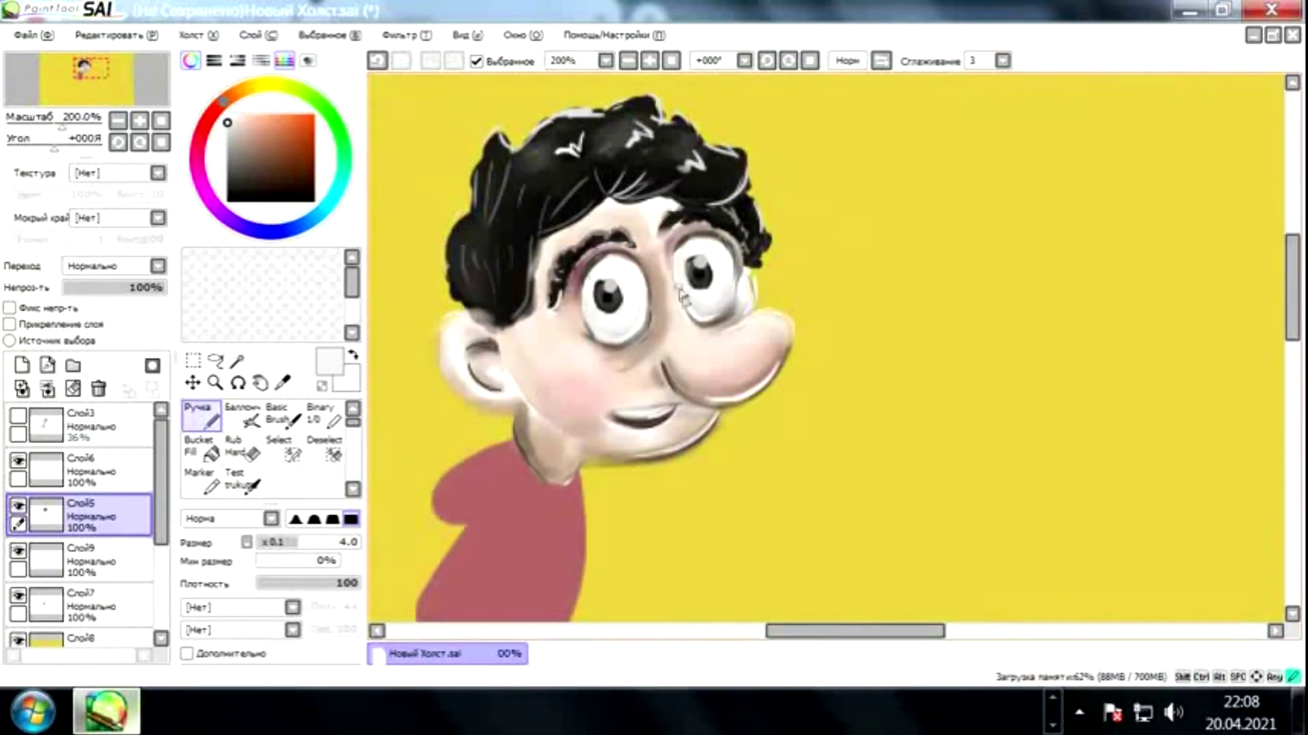
Blend a sampled skin tone over the nose bridge between the eyes with the airbrush at size 5.
scroll(681, 294, "down", 3)
scroll(681, 295, "up", 5)
left_click(752, 321, "alt")
key("v")
mouse_move(711, 266)
left_mouse_down()
mouse_move(701, 204)
mouse_move(730, 325)
left_mouse_up()
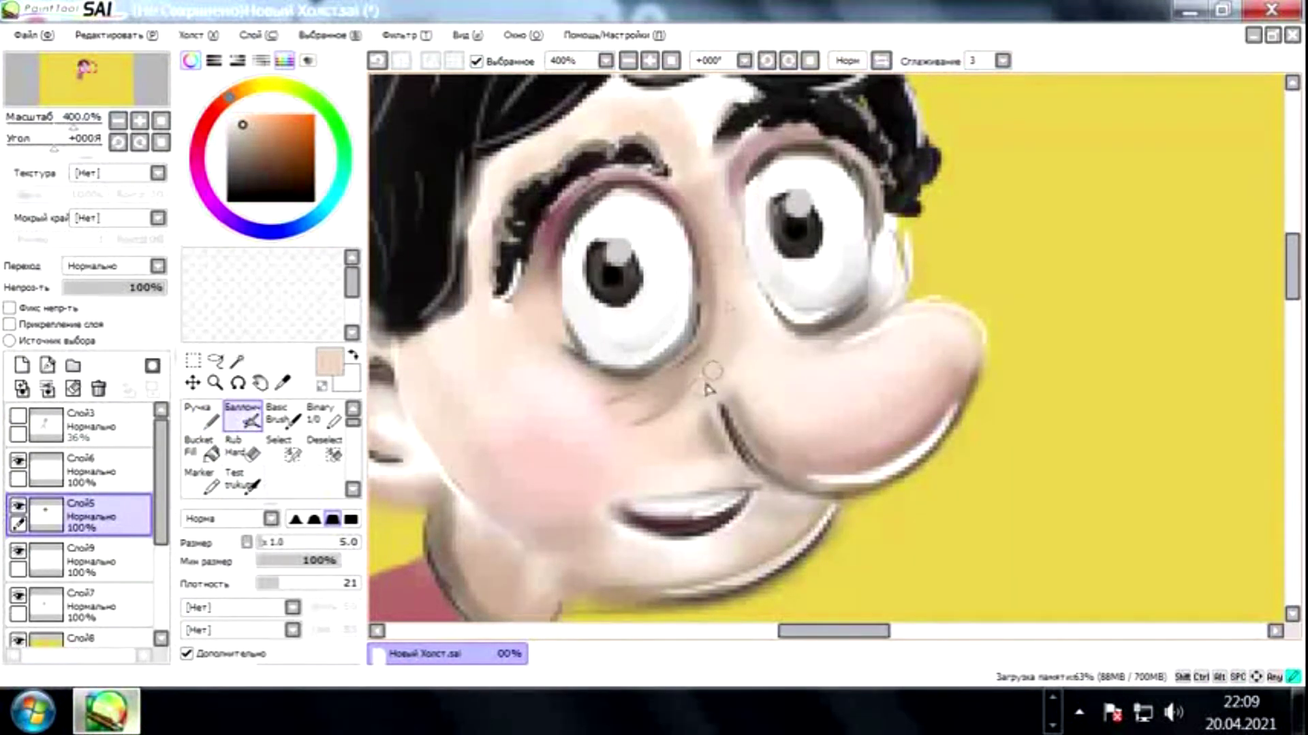
scroll(773, 356, "down", 3)
scroll(773, 356, "up", 3)
Touch up the smaller eye with sampled light and grey tones using the airbrush at size 5.
left_click(848, 325, "alt")
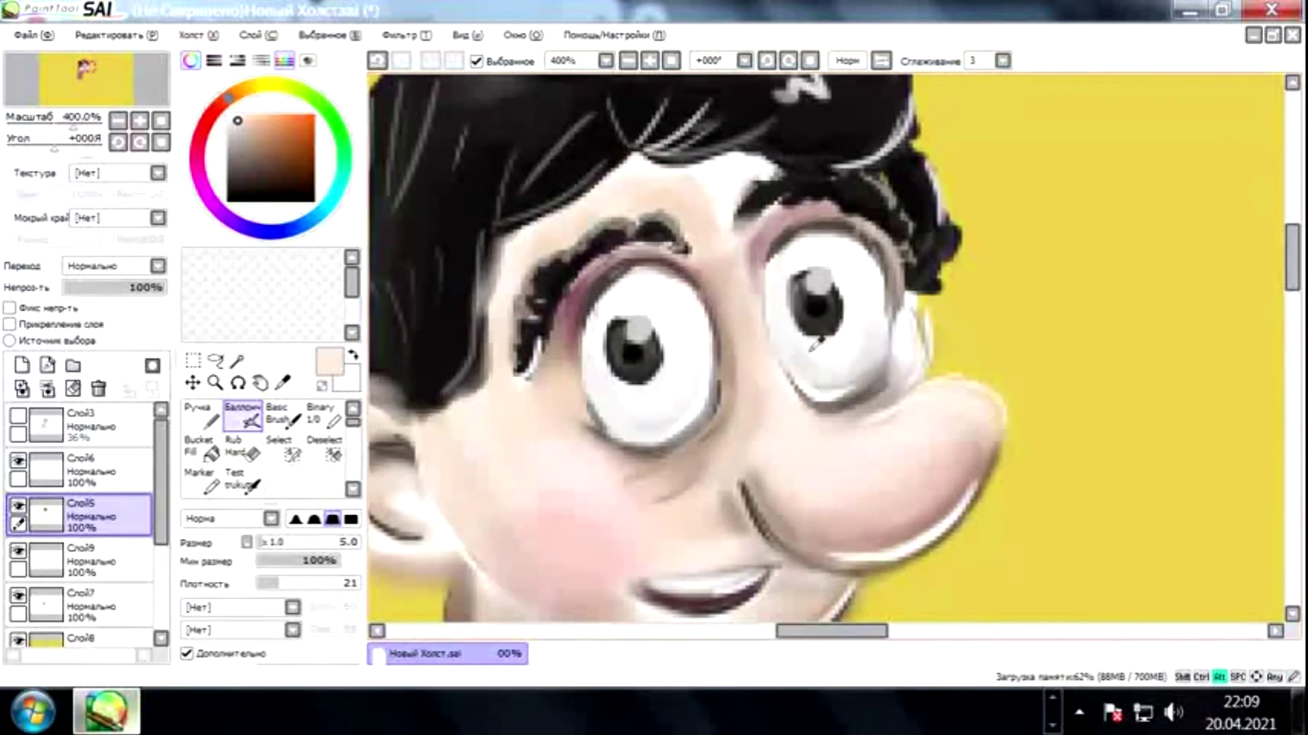
left_click(841, 334, "alt")
left_click_drag(802, 344, 843, 340)
scroll(633, 374, "down", 6)
left_click_drag(555, 424, 644, 348)
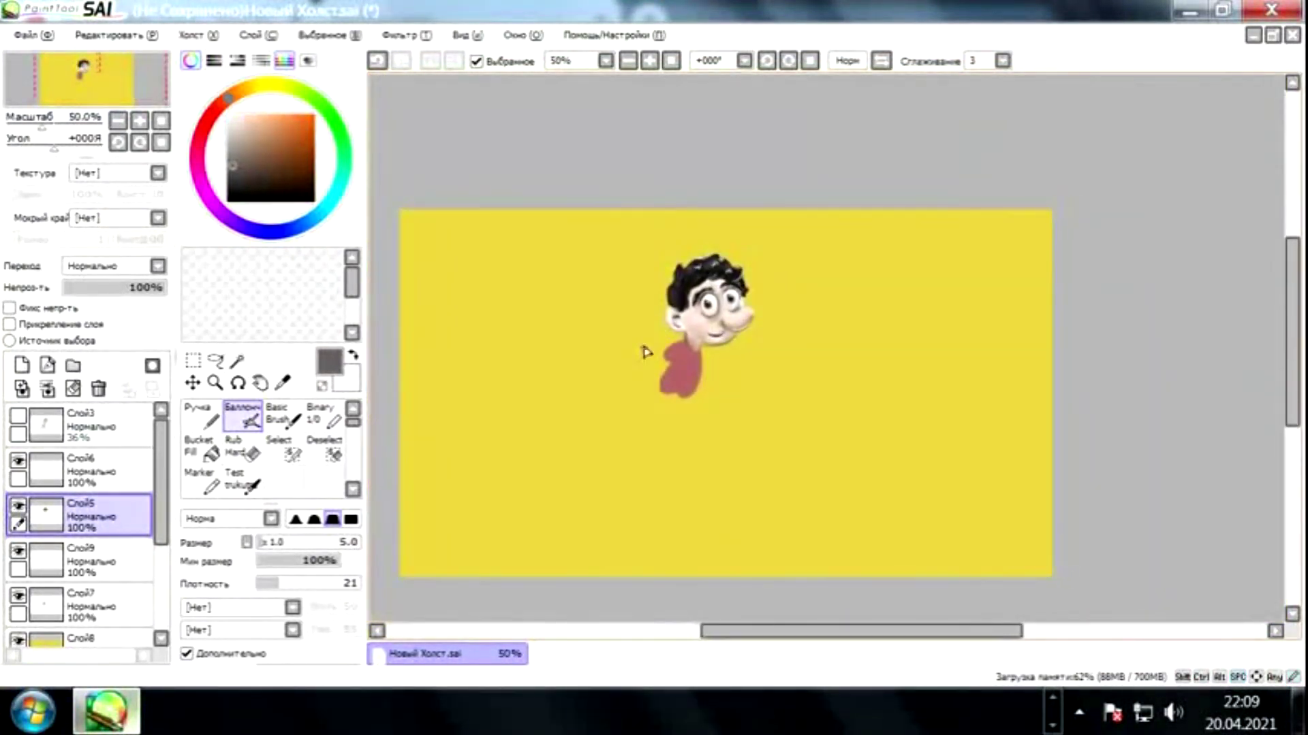
Shade the ear's inner hollow and define its outer rim in sampled brownish grey, starting with the airbrush at size 2.6.
scroll(633, 385, "up", 4)
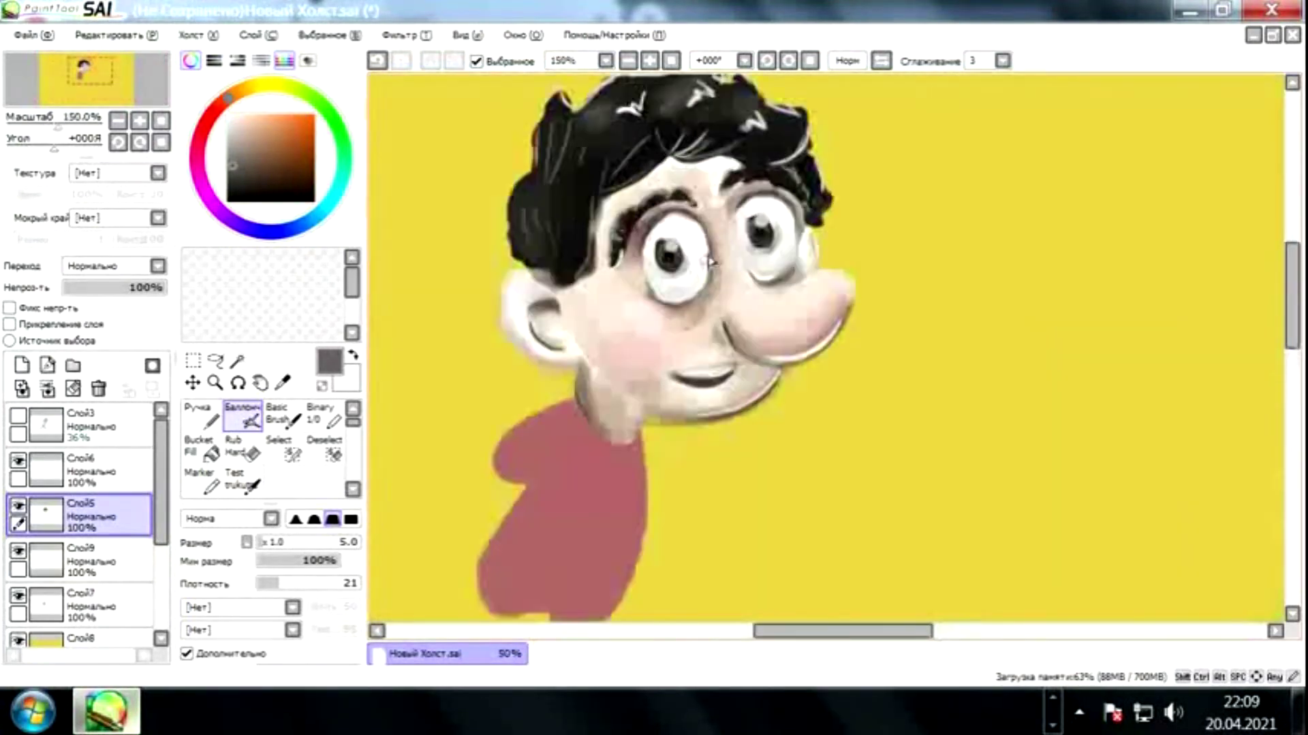
left_click(559, 312, "alt")
left_click(559, 317, "alt")
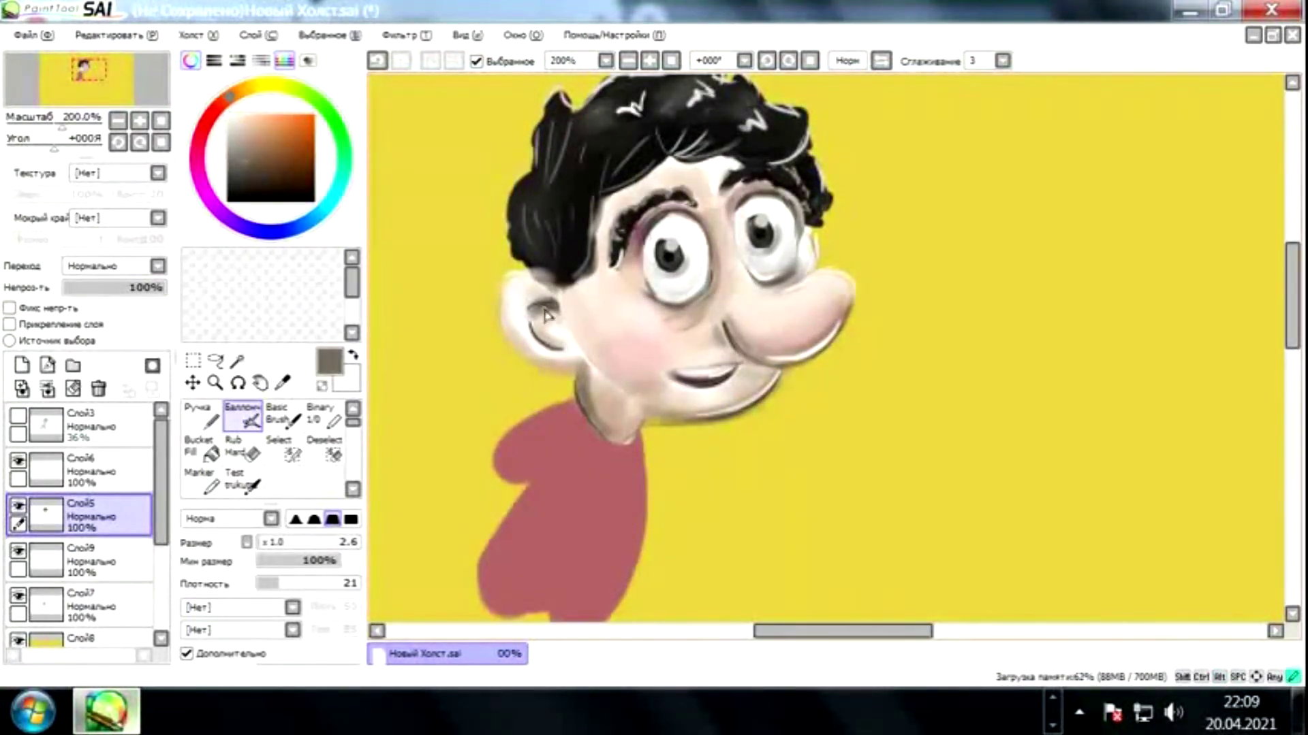
key("ctrl+z")
mouse_move(560, 343)
left_mouse_down()
mouse_move(523, 357)
mouse_move(592, 368)
mouse_move(555, 296)
mouse_move(579, 396)
mouse_move(517, 282)
mouse_move(515, 343)
left_mouse_up()
key("n")
key("space")
left_click_drag(536, 298, 530, 350)
Tint the ear white and pink with the airbrush at size 7 and add white highlights with the Pen at size 4.
key("v")
key("x")
key("bracketright")
key("bracketright")
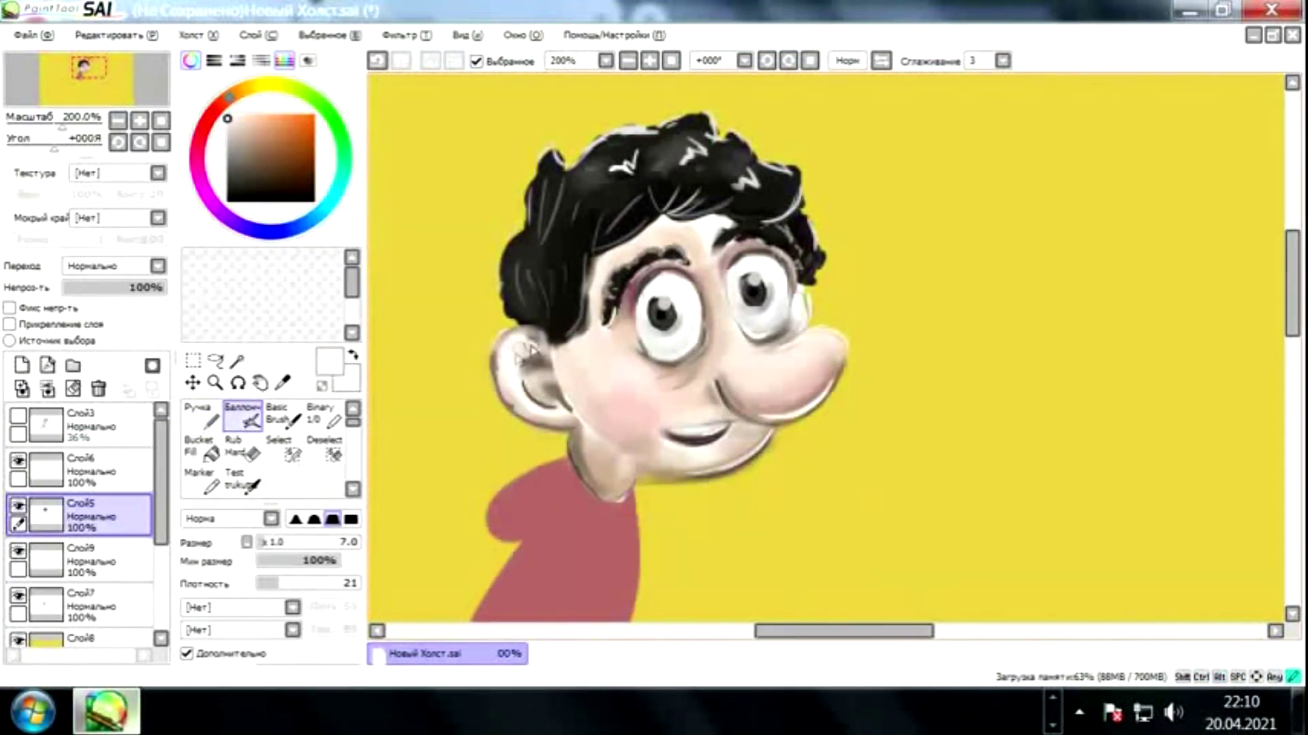
left_click(660, 388, "alt")
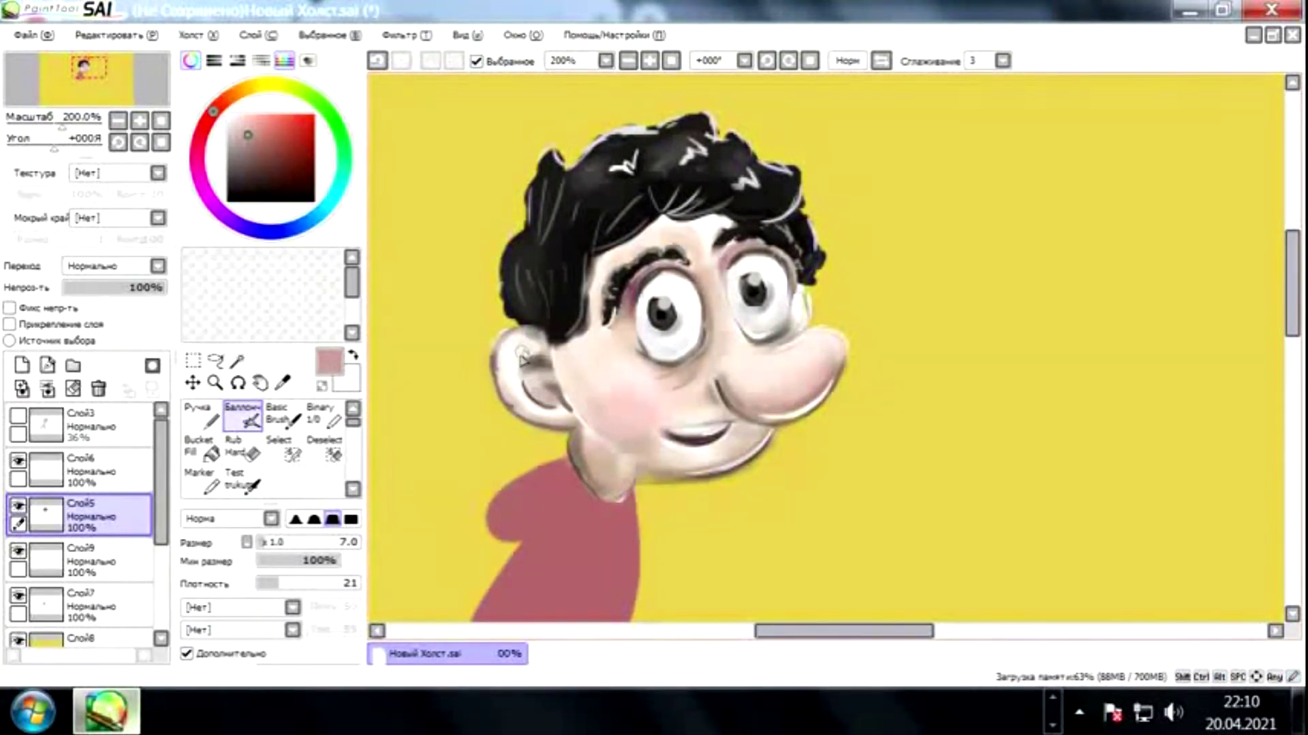
left_click(499, 412, "alt")
key("n")
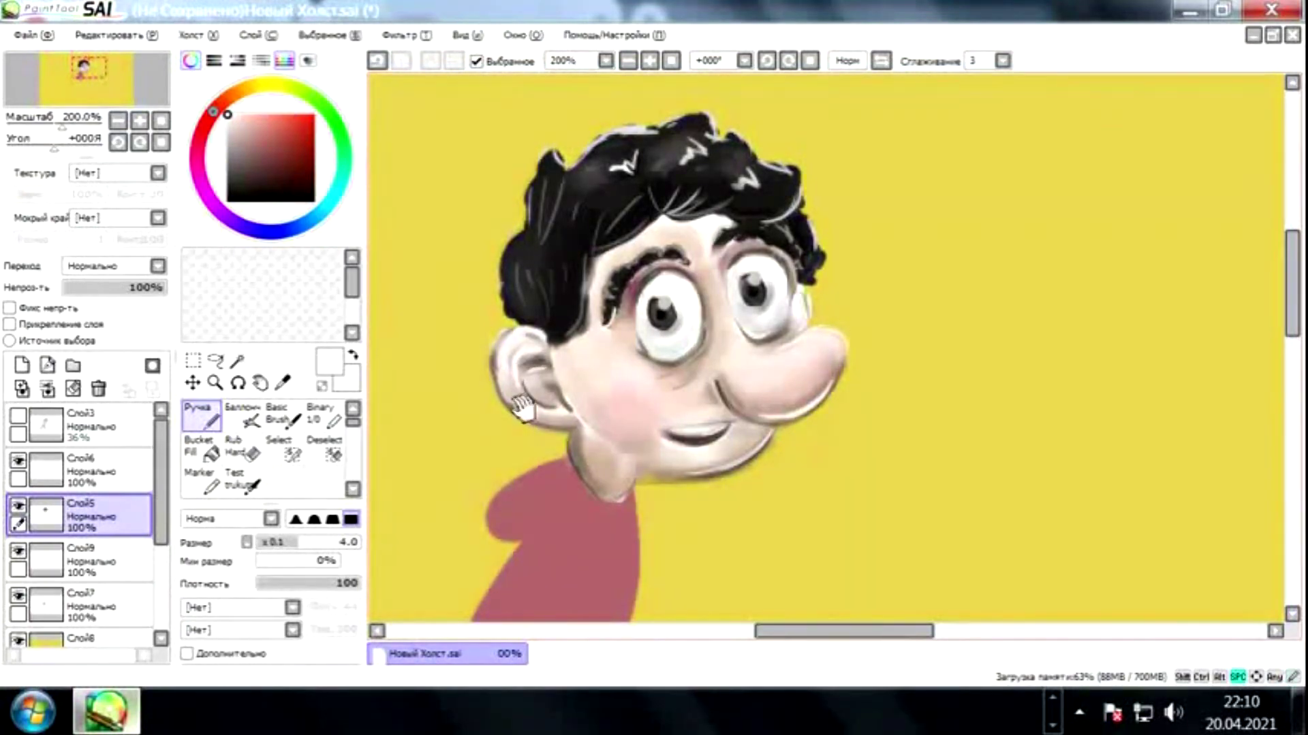
left_click_drag(529, 414, 541, 394)
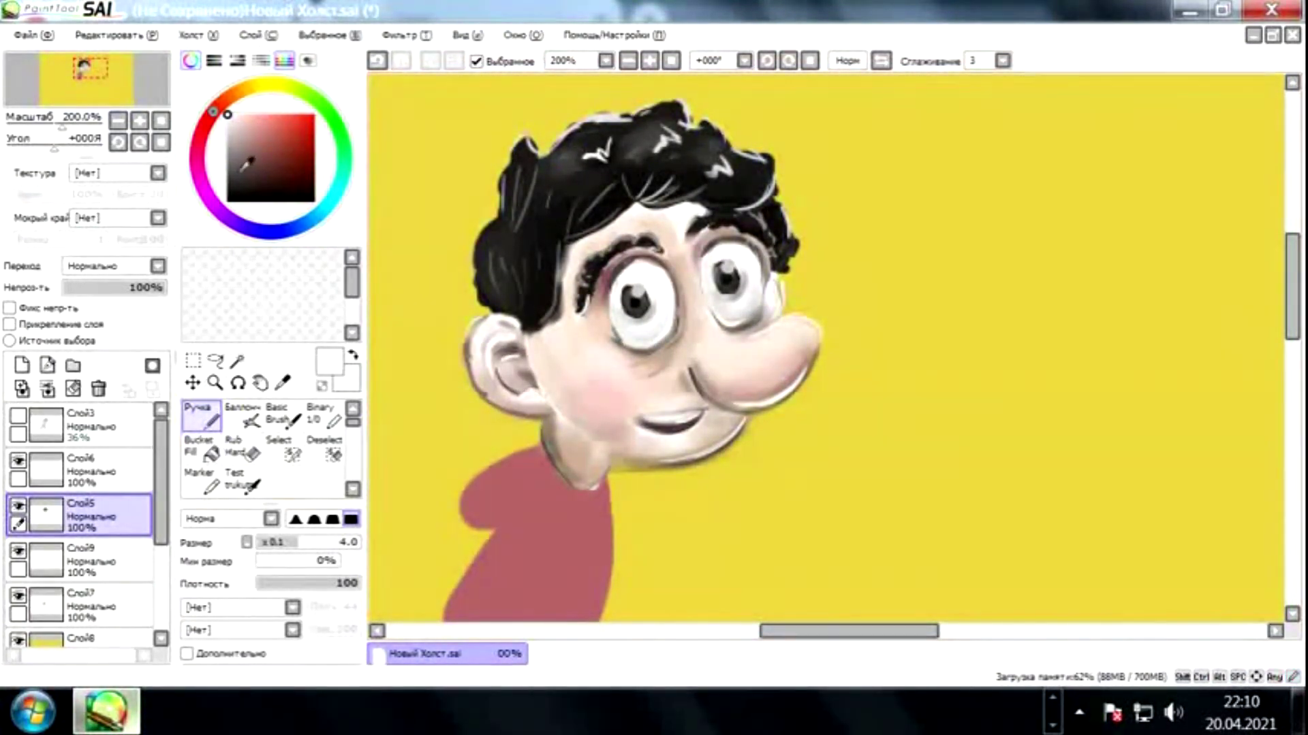
Darken the ear's inner hollow in a very dark reddish grey with the airbrush at size 7.
key("b")
left_click(516, 370, "alt")
left_click(239, 183)
left_click(208, 120)
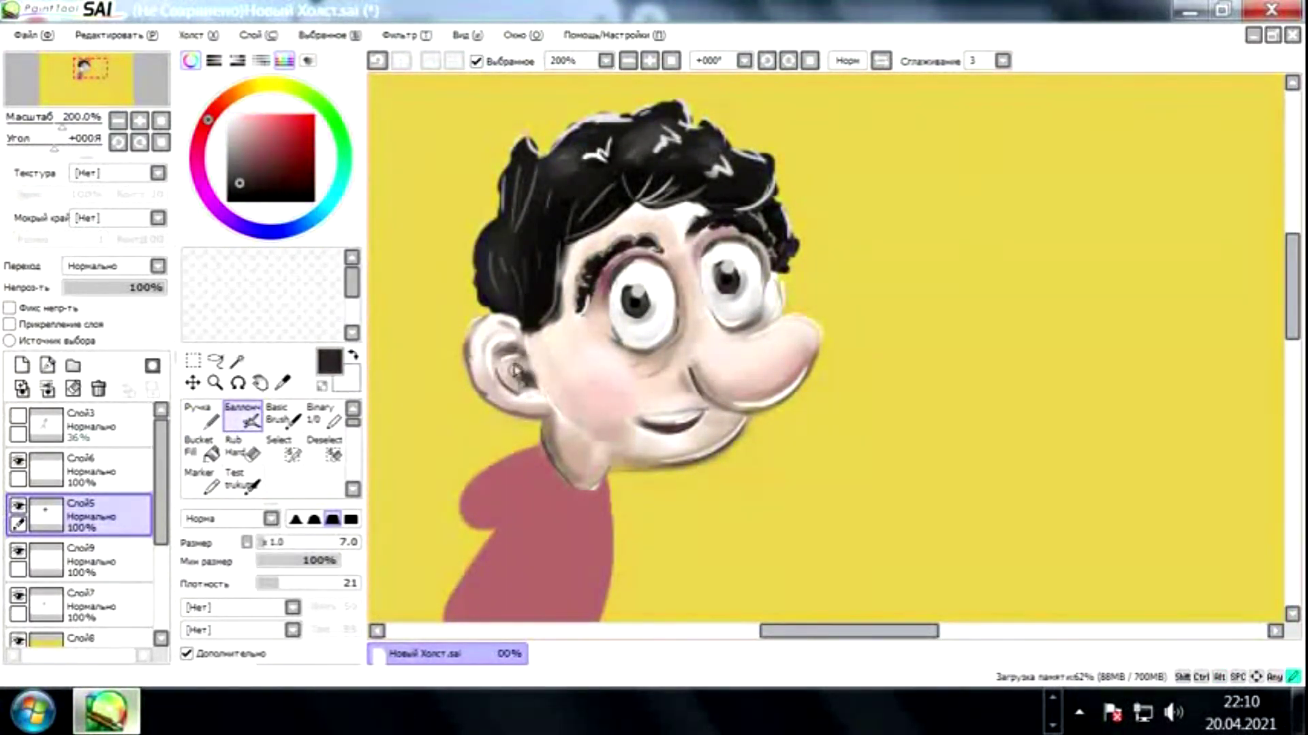
Touch up the ear and adjacent hair edge with sampled pink and black tones using the Pen at size 4.
key("n")
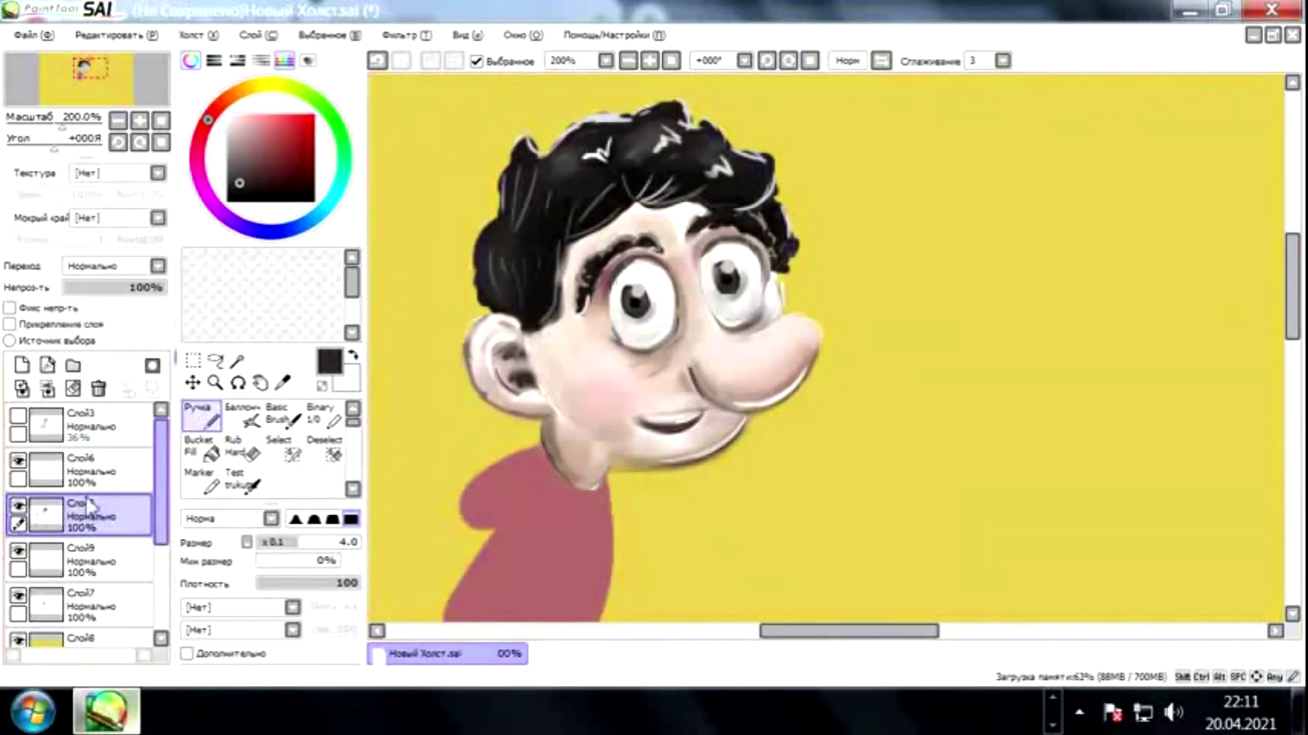
scroll(427, 426, "down", 4)
scroll(486, 420, "up", 4)
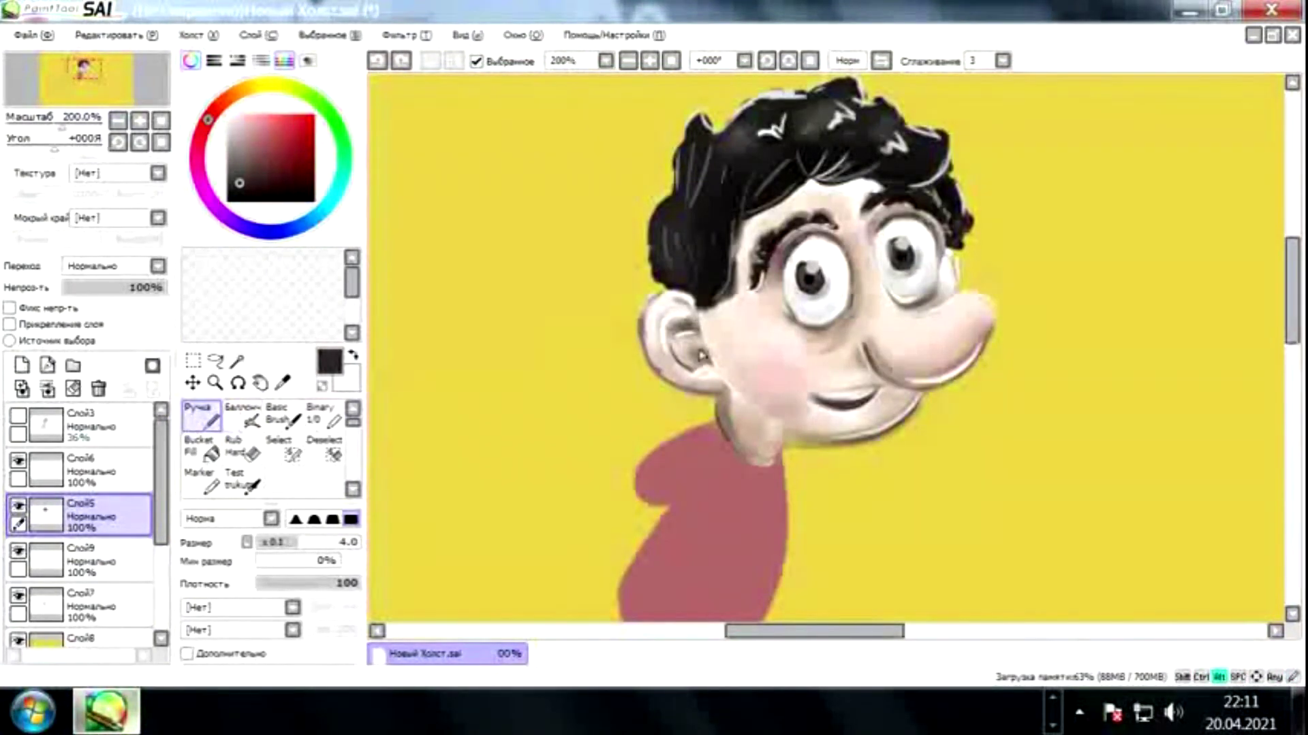
left_click(651, 357, "alt")
left_click(662, 356)
left_click(676, 379, "alt")
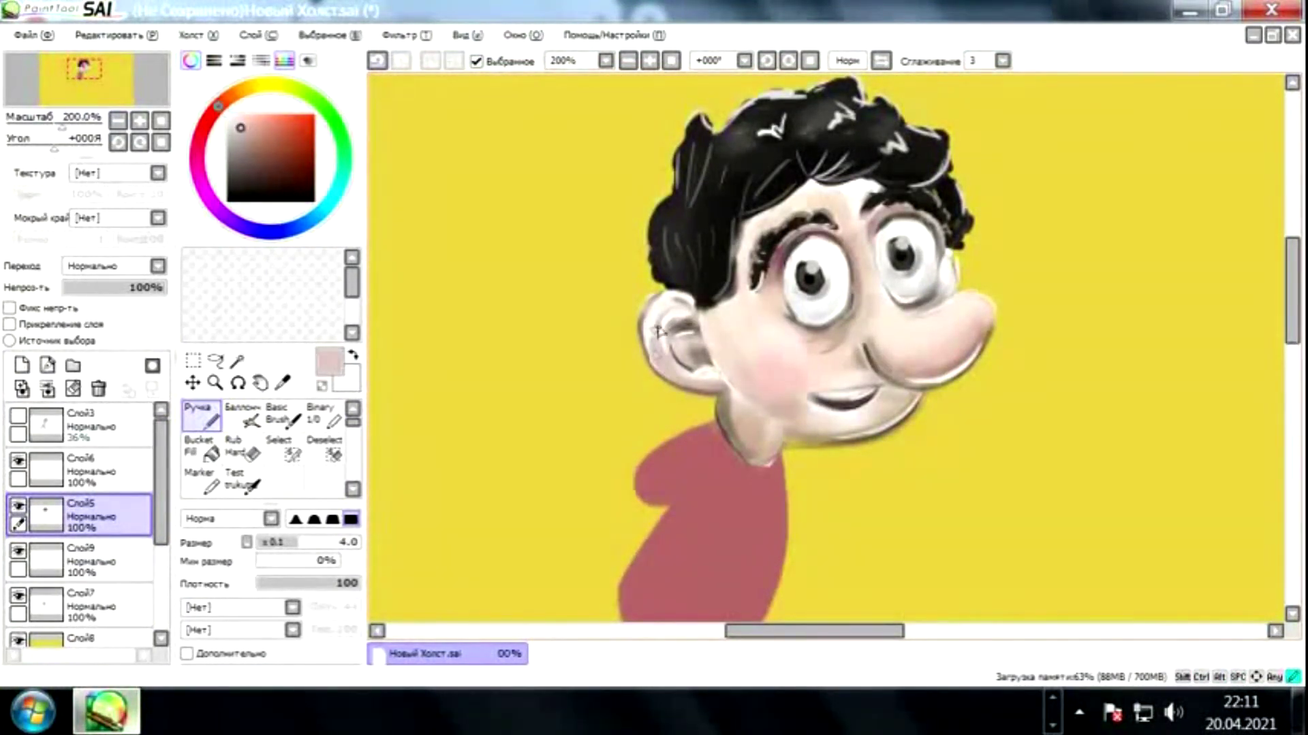
left_click(655, 282, "alt")
key("ctrl+z")
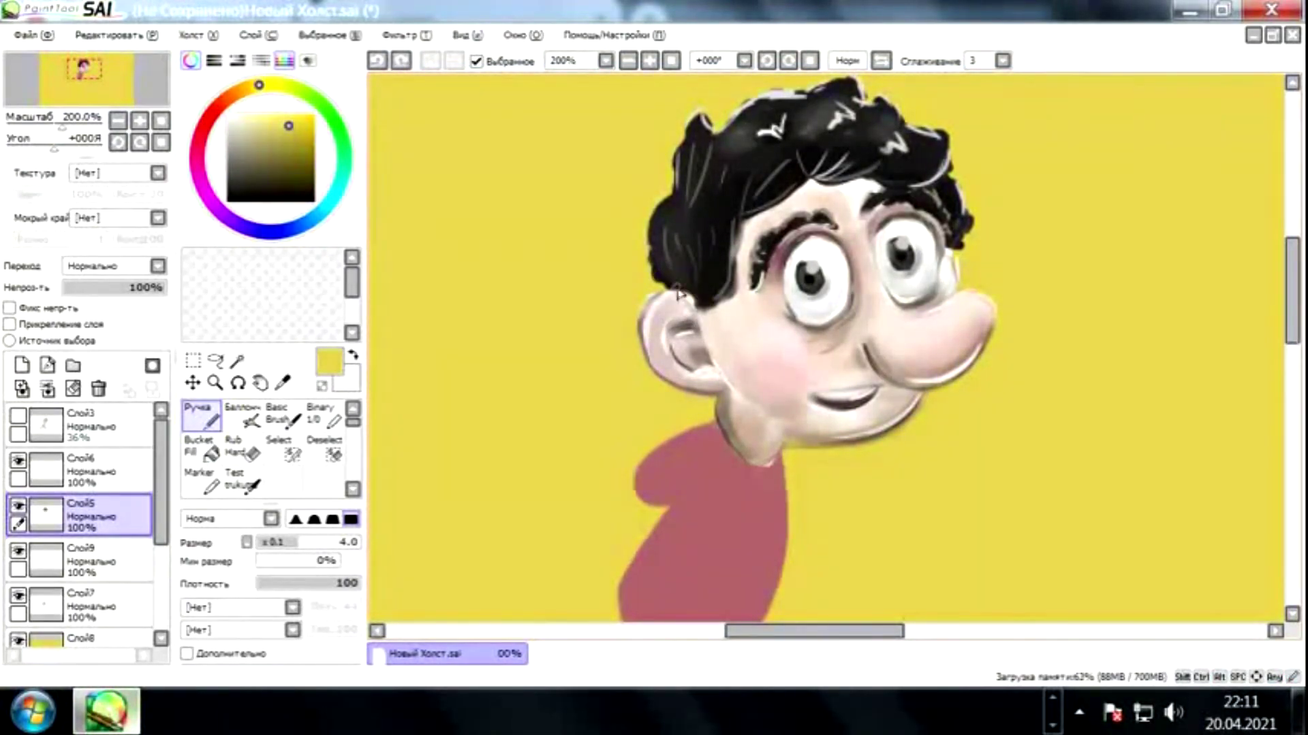
left_click(674, 286, "alt")
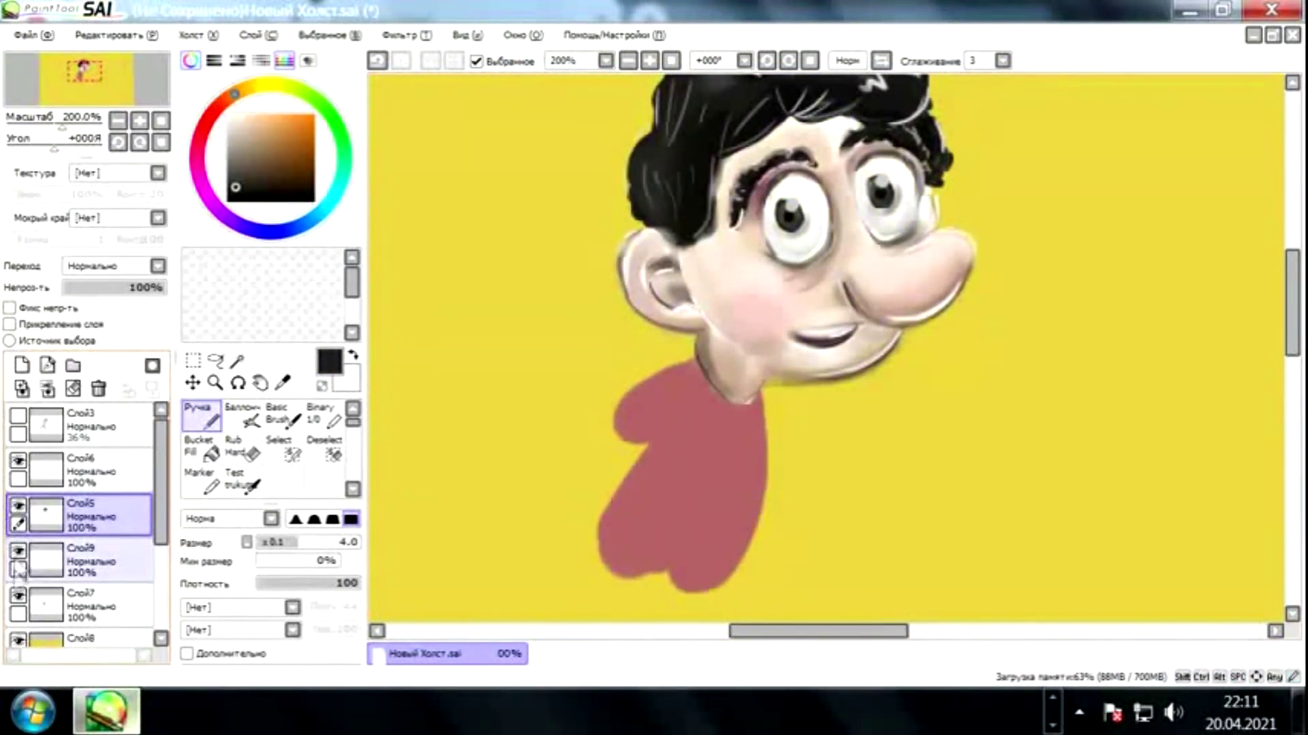
Paint the shirt's body and both sleeves rose red on layer Слой7 with the Pen at size 10, following the sketch lines.
left_click(96, 605)
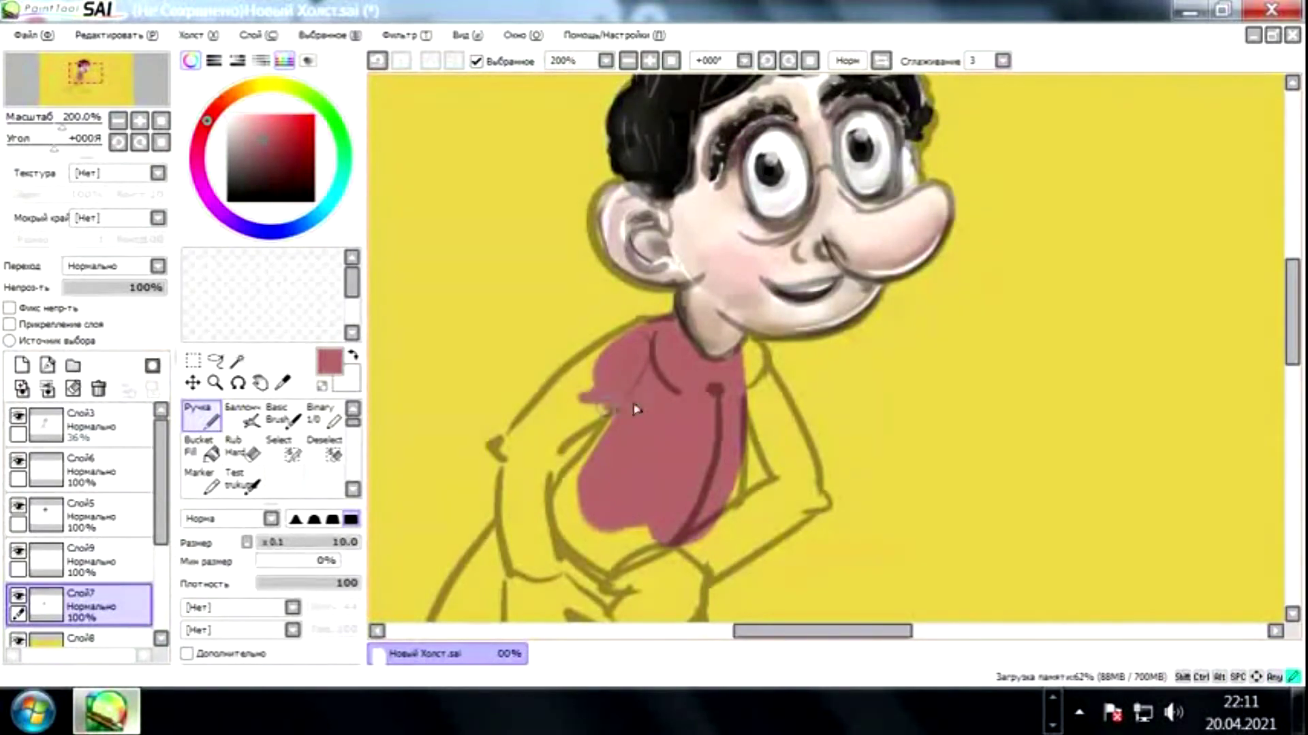
mouse_move(633, 408)
left_mouse_down()
mouse_move(598, 374)
mouse_move(571, 384)
mouse_move(632, 220)
left_mouse_up()
mouse_move(599, 286)
left_mouse_down()
mouse_move(593, 402)
mouse_move(572, 320)
mouse_move(591, 272)
mouse_move(478, 337)
left_mouse_up()
mouse_move(668, 284)
left_mouse_down()
mouse_move(711, 332)
mouse_move(712, 278)
mouse_move(752, 378)
mouse_move(704, 319)
mouse_move(722, 386)
mouse_move(661, 427)
mouse_move(668, 462)
left_mouse_up()
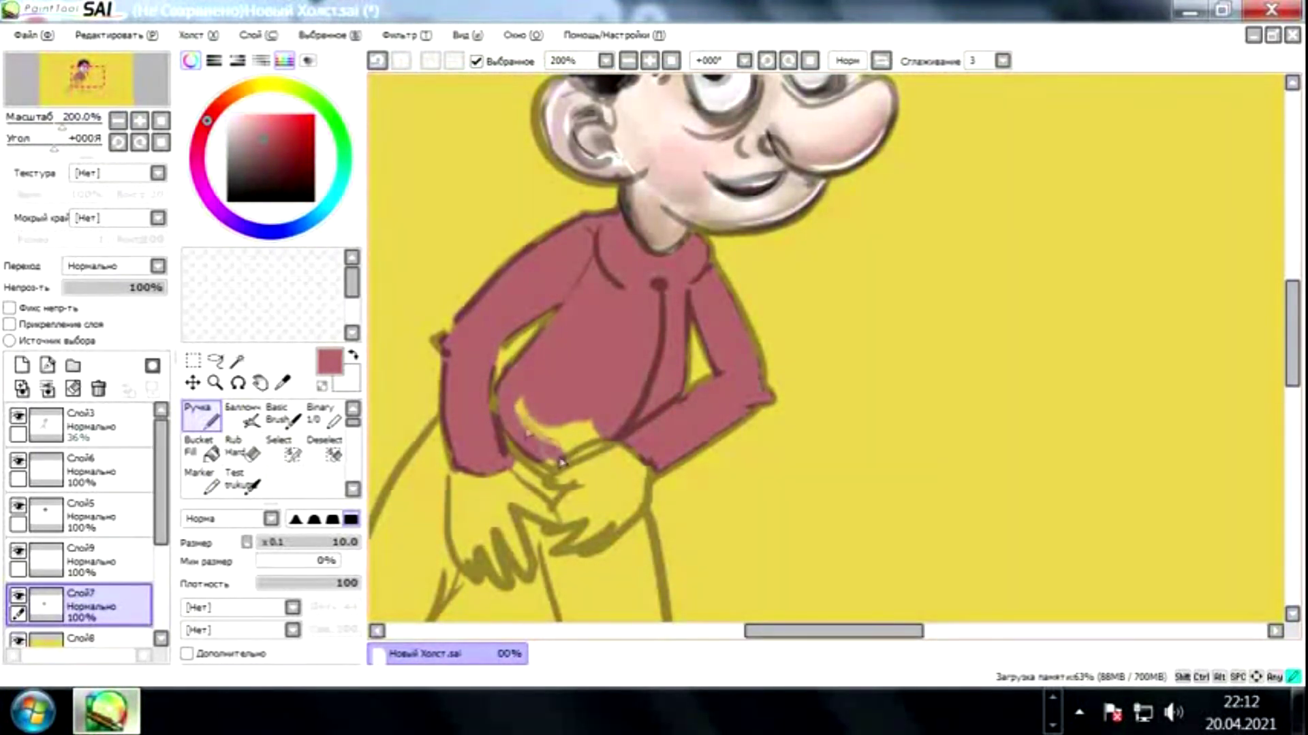
Select the shirt with the magic wand and shade its lower body and cuffs in dark reddish brown with the airbrush at size 30.
left_click(254, 167)
left_click(236, 361)
left_click(540, 379)
left_click(199, 414)
left_click(241, 415)
mouse_move(470, 450)
left_mouse_down()
mouse_move(446, 361)
mouse_move(453, 415)
left_mouse_up()
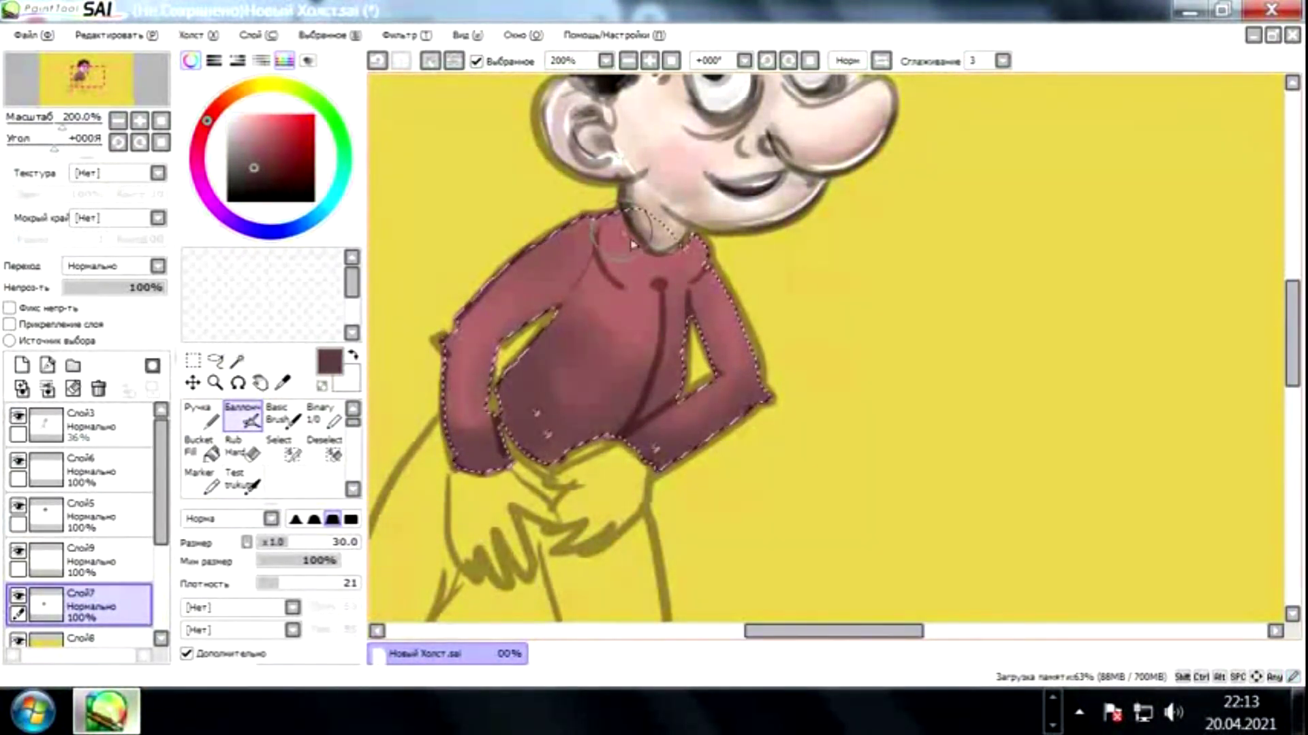
Add light pink highlights along the sleeves and front opening with the Pen at size 10, and clear the selection.
left_click(243, 121)
left_click(200, 415)
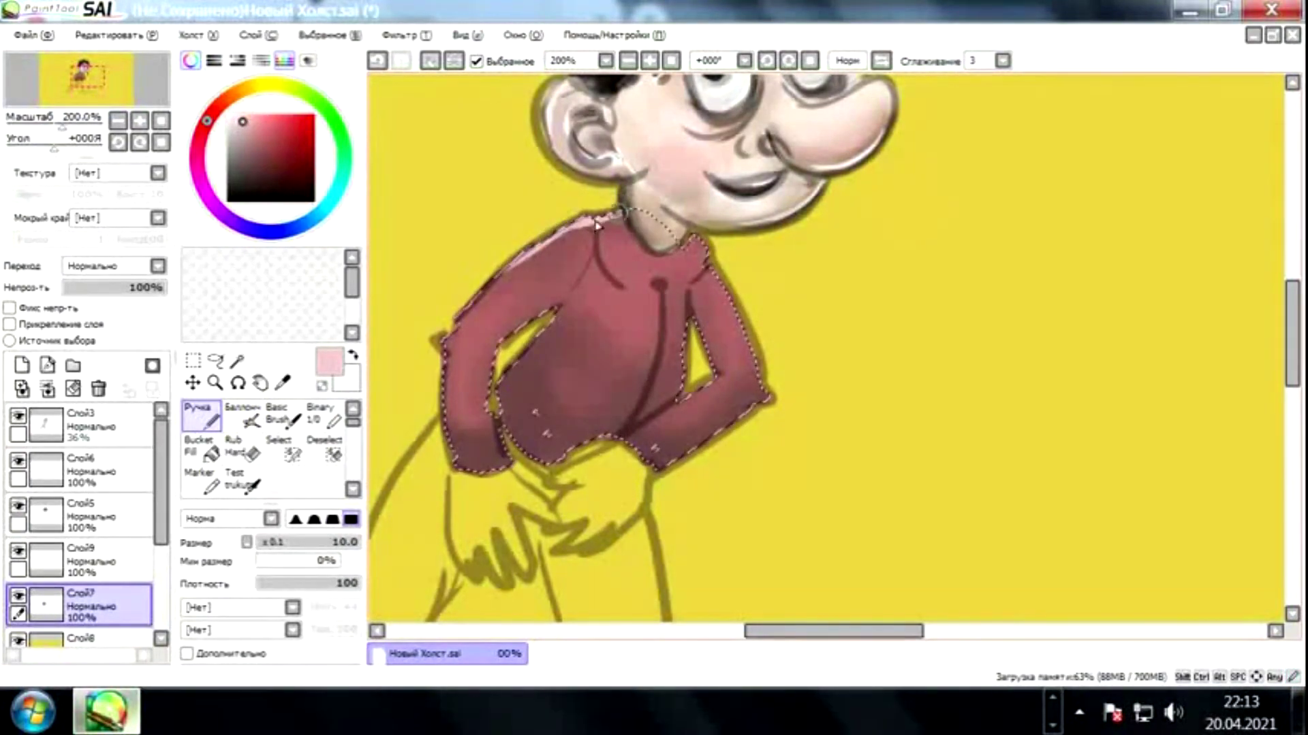
left_click_drag(689, 297, 717, 371)
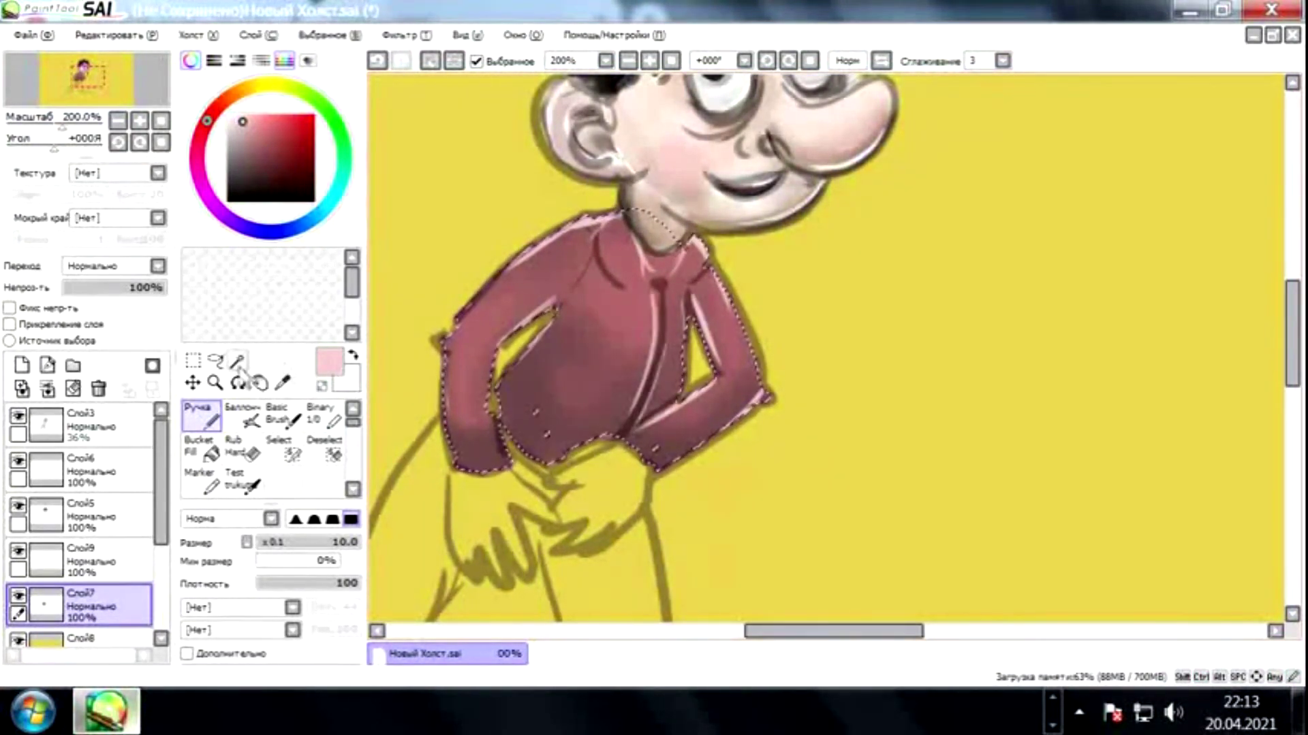
key("ctrl+d")
Hide the sketch and outline the shirt's back shoulder and near sleeve in a very dark reddish brown with the Pen at size 4.
scroll(528, 368, "up", 3)
left_click(569, 524, "alt")
left_click(582, 577, "alt")
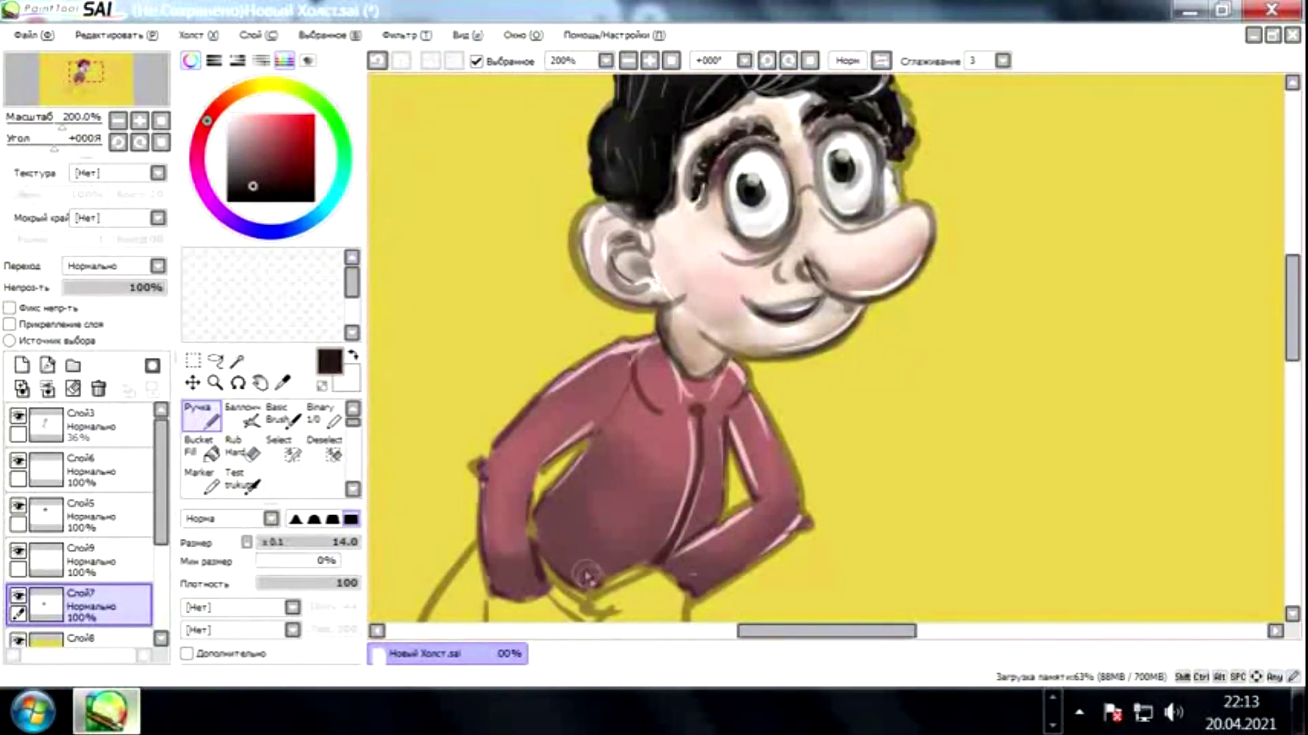
key("ctrl+z")
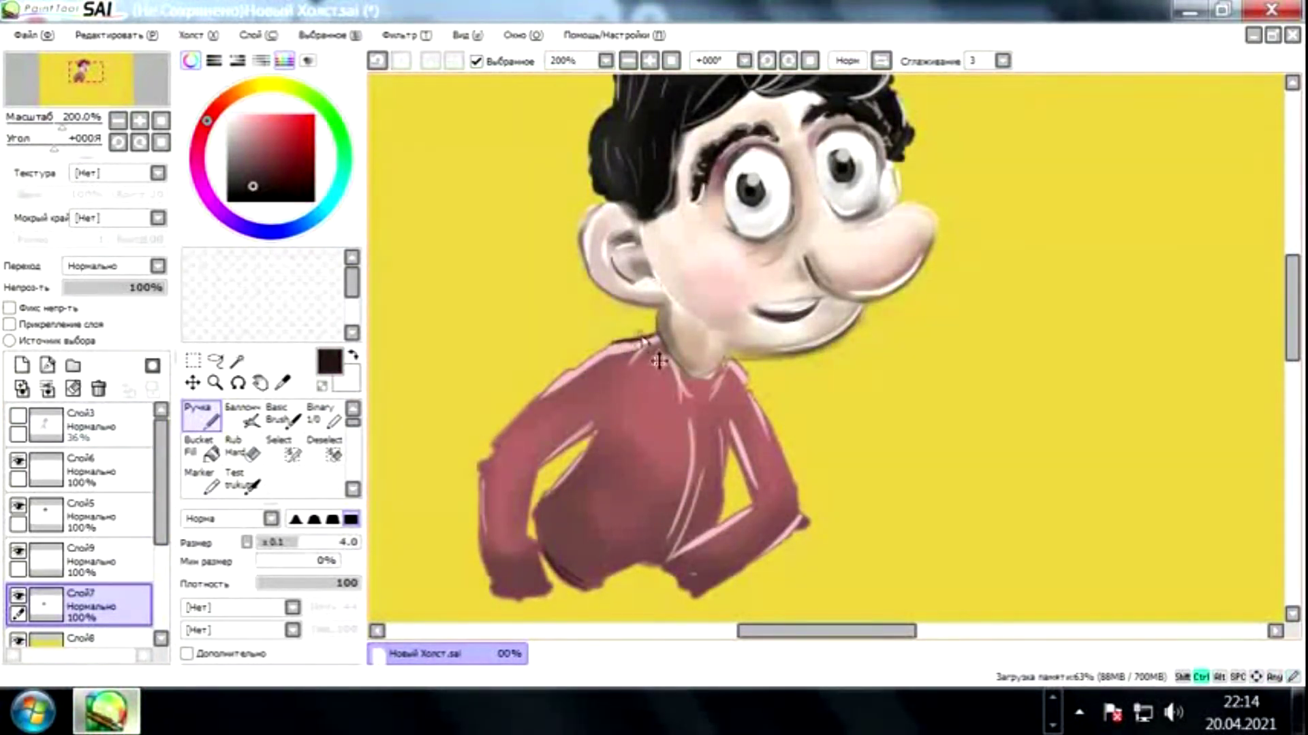
scroll(590, 372, "down", 2)
scroll(512, 396, "up", 2)
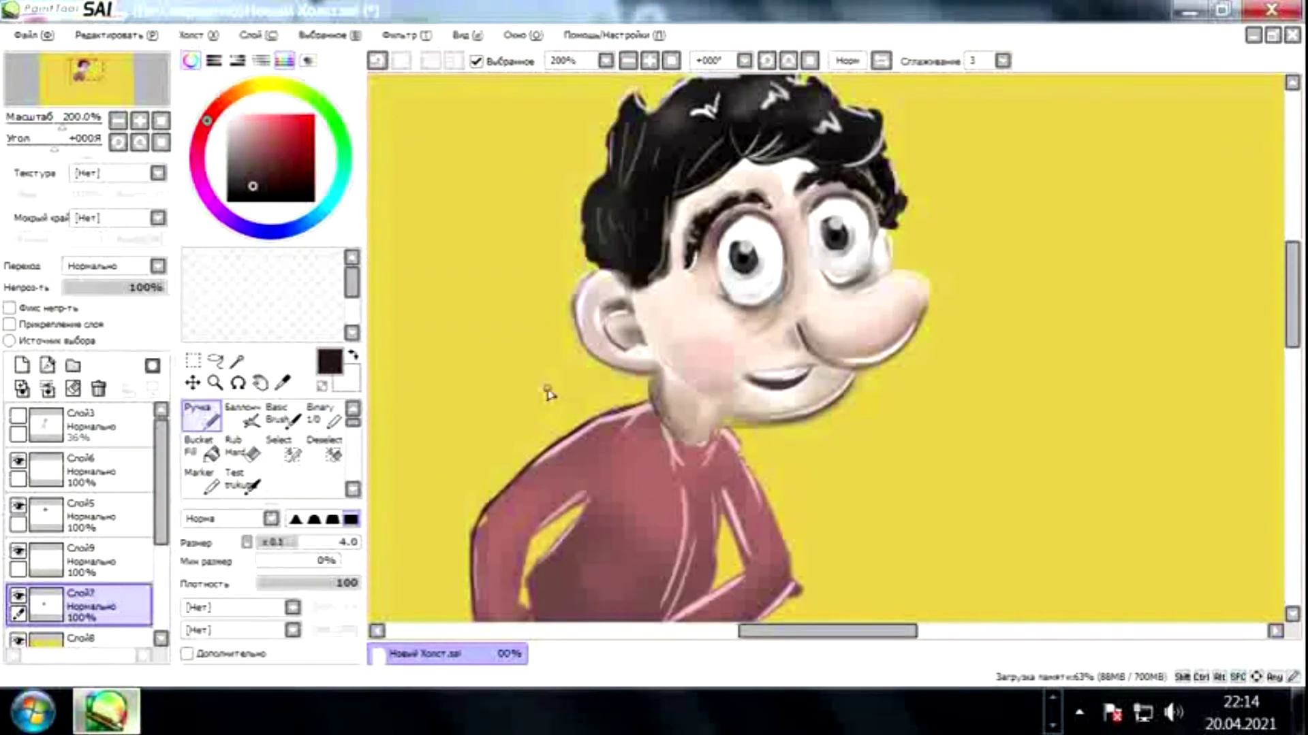
scroll(467, 444, "down", 3)
scroll(643, 274, "up", 1)
scroll(623, 427, "up", 2)
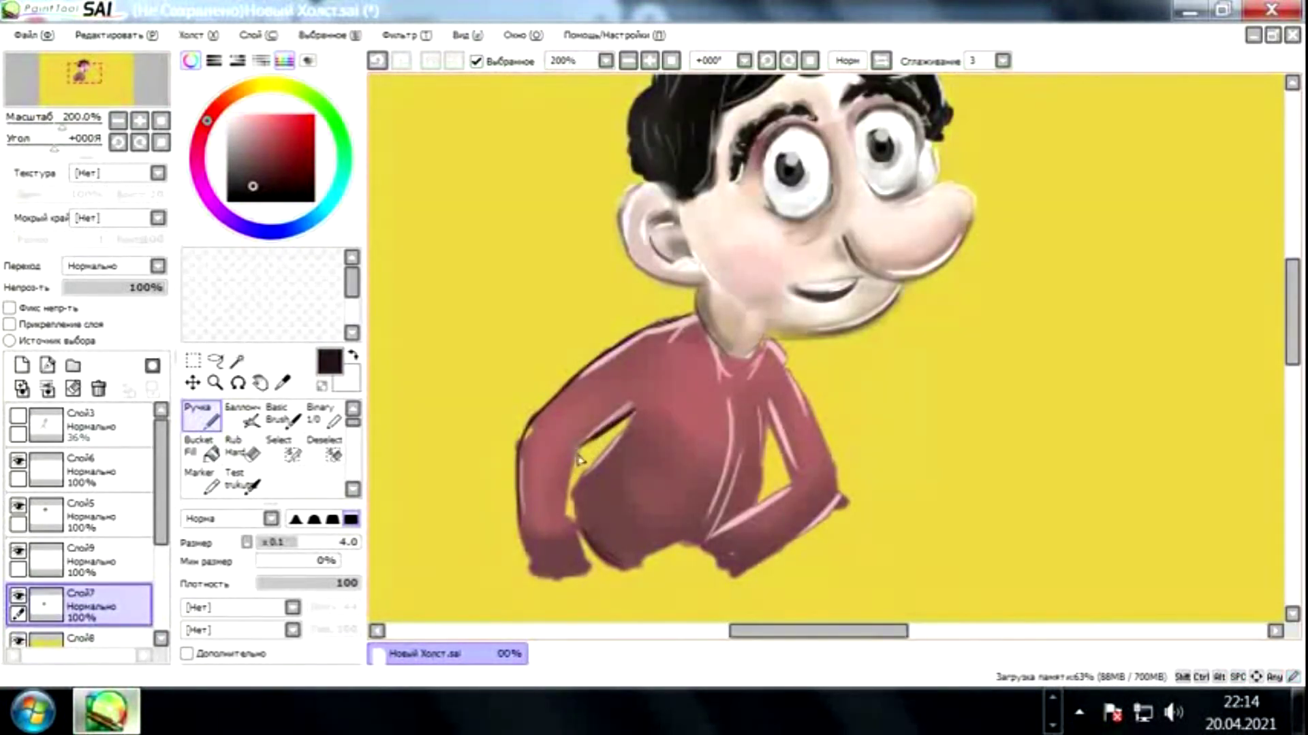
scroll(578, 460, "down", 1)
scroll(592, 439, "up", 1)
scroll(558, 486, "right", 1)
Draw dark outlines along the shirt's front opening and inner sleeve edges, and darken the lower belly with the airbrush.
left_click_drag(681, 361, 671, 480)
key("v")
mouse_move(569, 548)
left_mouse_down()
mouse_move(550, 510)
mouse_move(561, 459)
mouse_move(625, 370)
mouse_move(613, 378)
mouse_move(632, 413)
mouse_move(510, 356)
mouse_move(467, 312)
mouse_move(552, 392)
left_mouse_up()
Draw a light pink zigzag highlight on the shirt's chest and a dark fold line on the belly with the Pen at size 4.
key("n")
scroll(613, 408, "right", 2)
left_click(584, 341, "alt")
left_click_drag(514, 334, 552, 412)
left_click(549, 440, "alt")
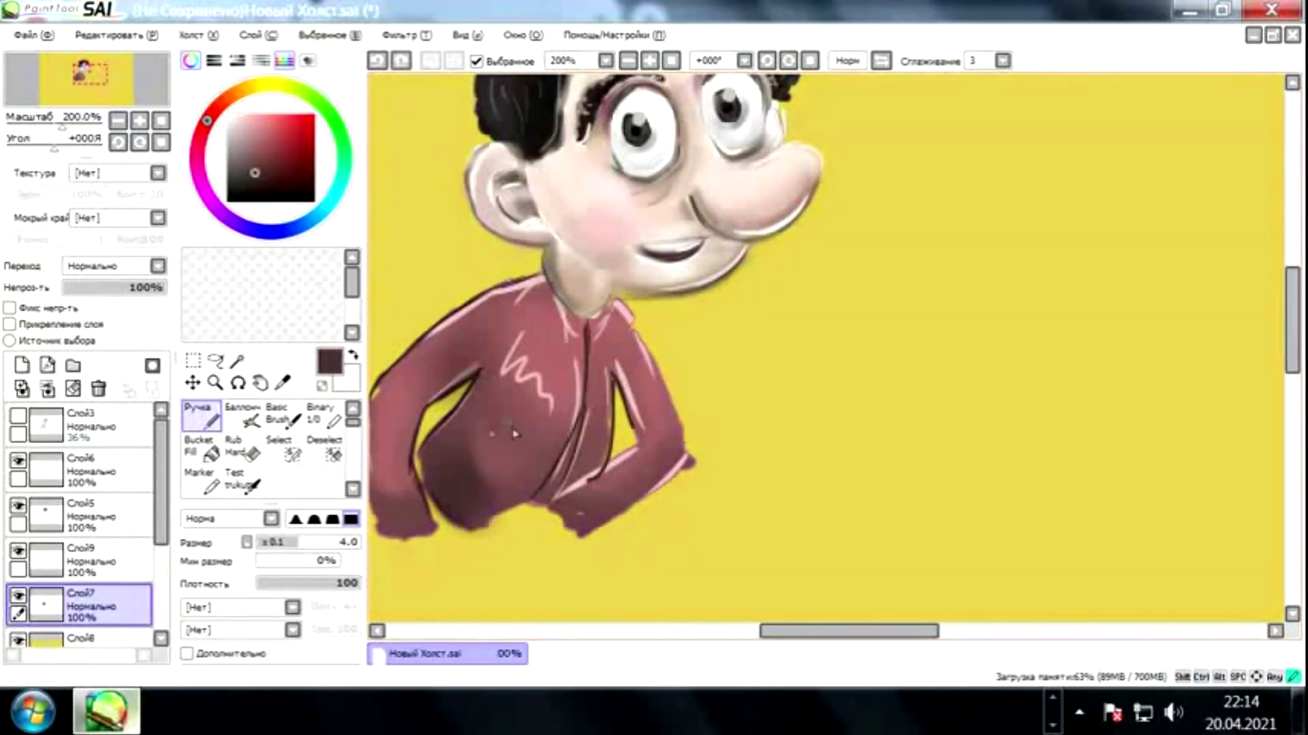
key("ctrl+z")
Outline the far sleeve, its cuff and the pointed collar in very dark reddish brown with the Pen at size 4.
left_click_drag(623, 312, 676, 416)
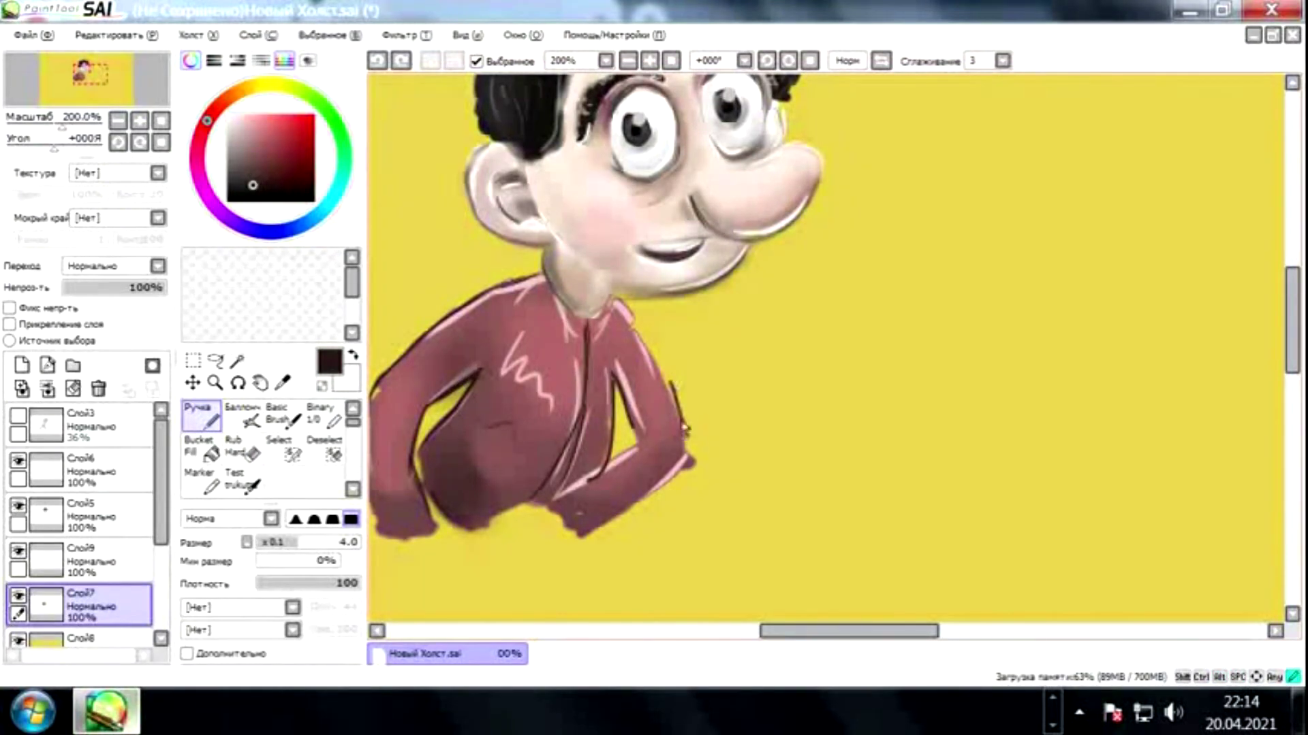
scroll(642, 447, "up", 1)
scroll(642, 448, "right", 1)
mouse_move(528, 531)
left_mouse_down()
mouse_move(563, 563)
mouse_move(664, 483)
left_mouse_up()
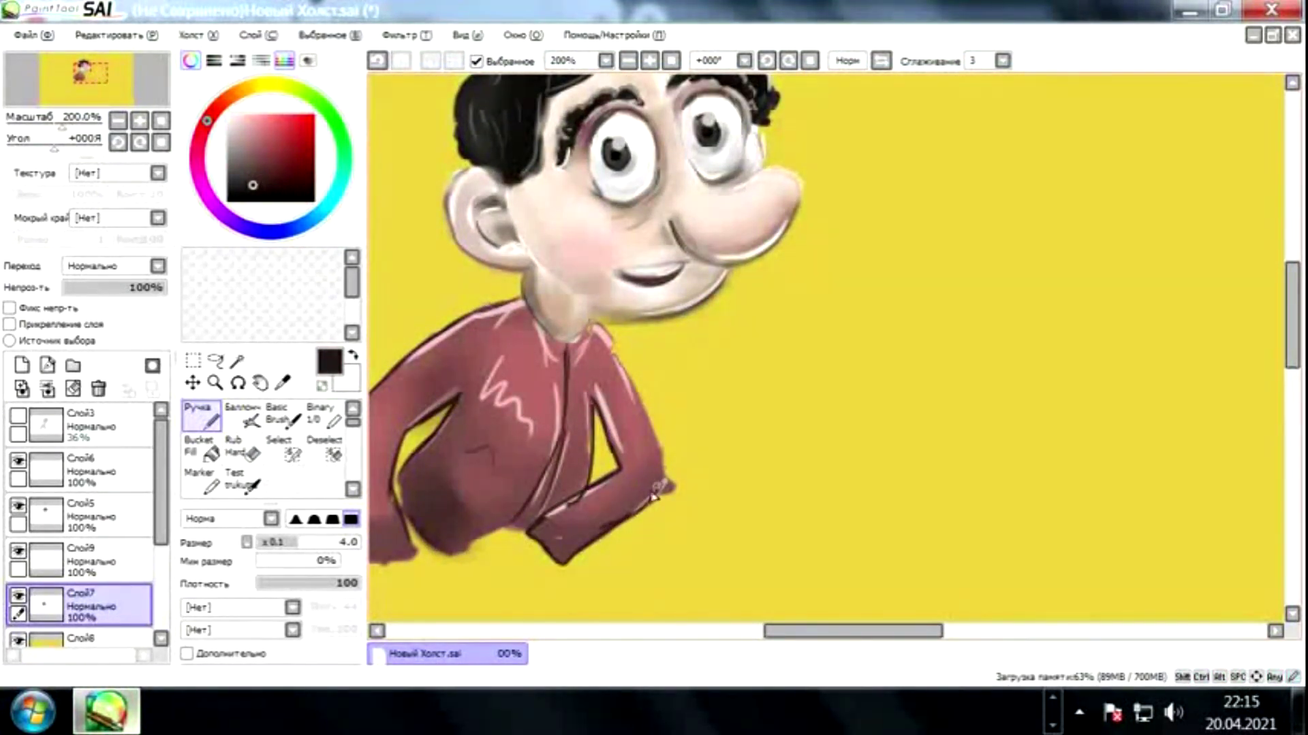
left_click_drag(589, 330, 526, 304)
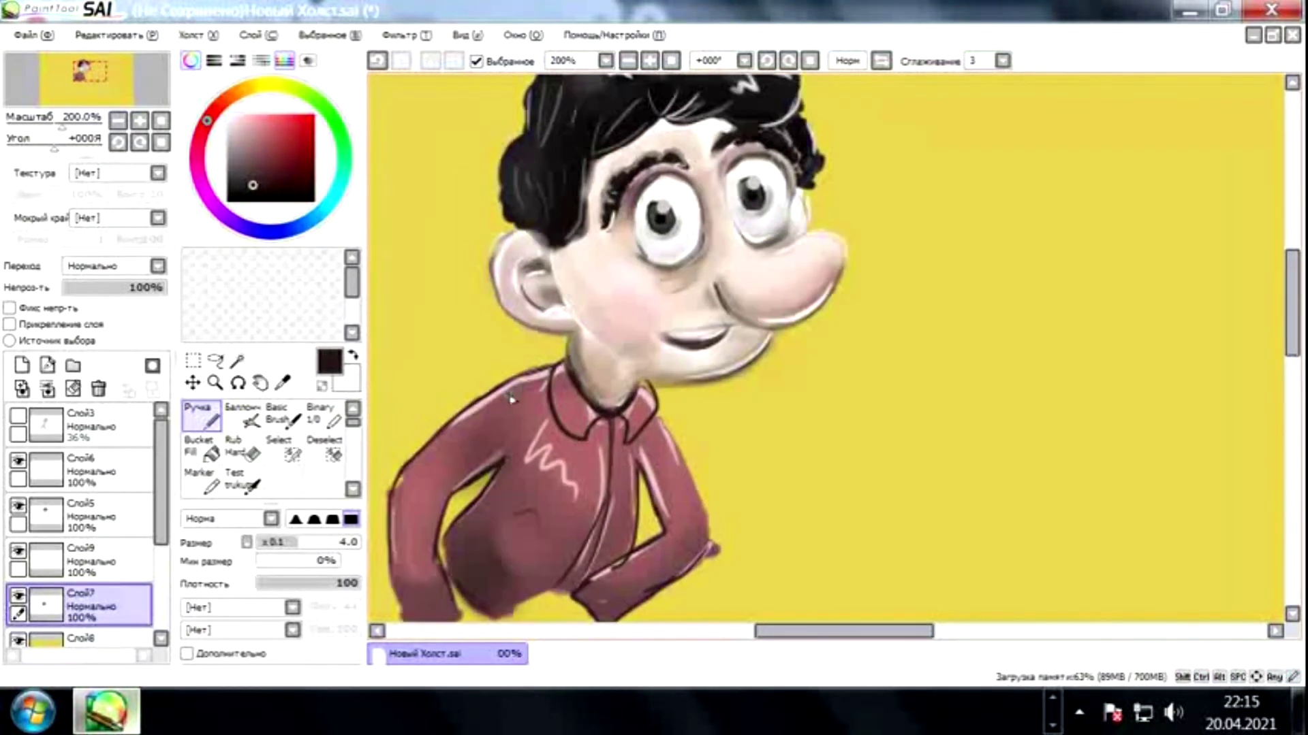
Save the picture to the desktop in SAI format under the name "new drawing".
scroll(470, 433, "down", 3)
left_click_drag(411, 453, 621, 365)
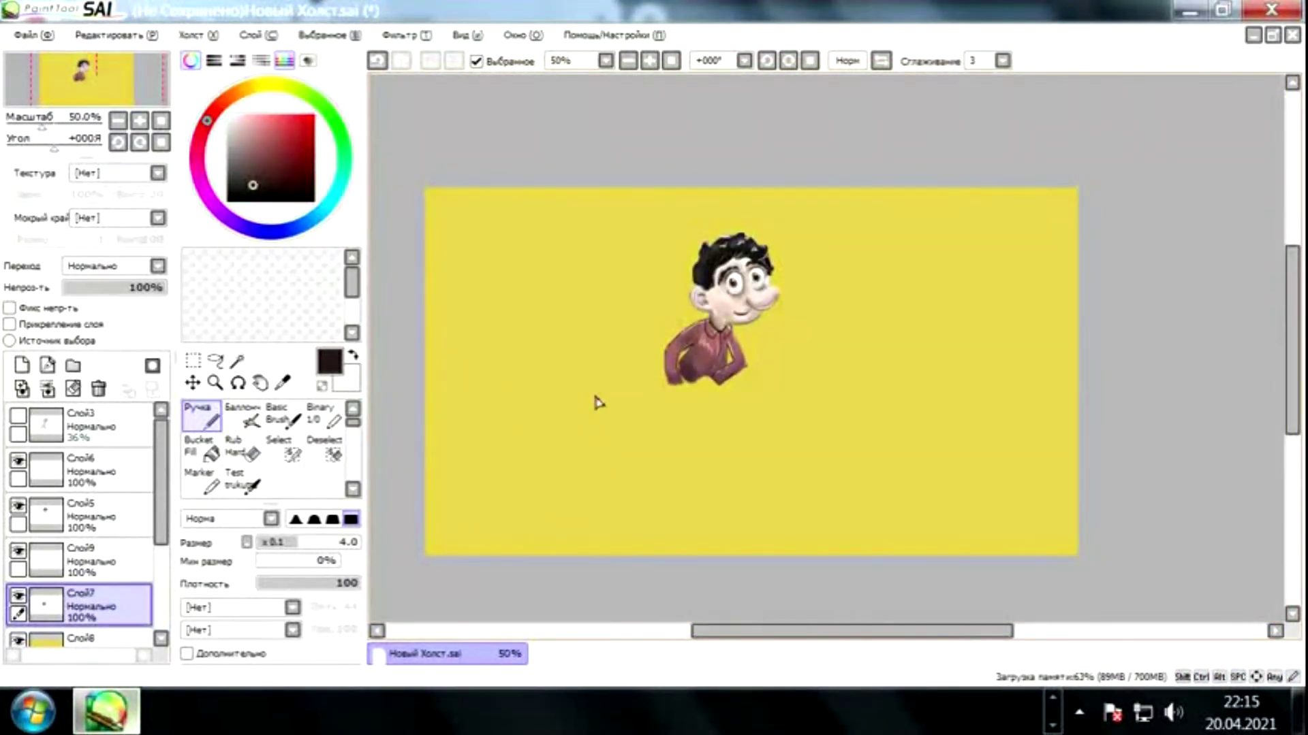
key("ctrl+s")
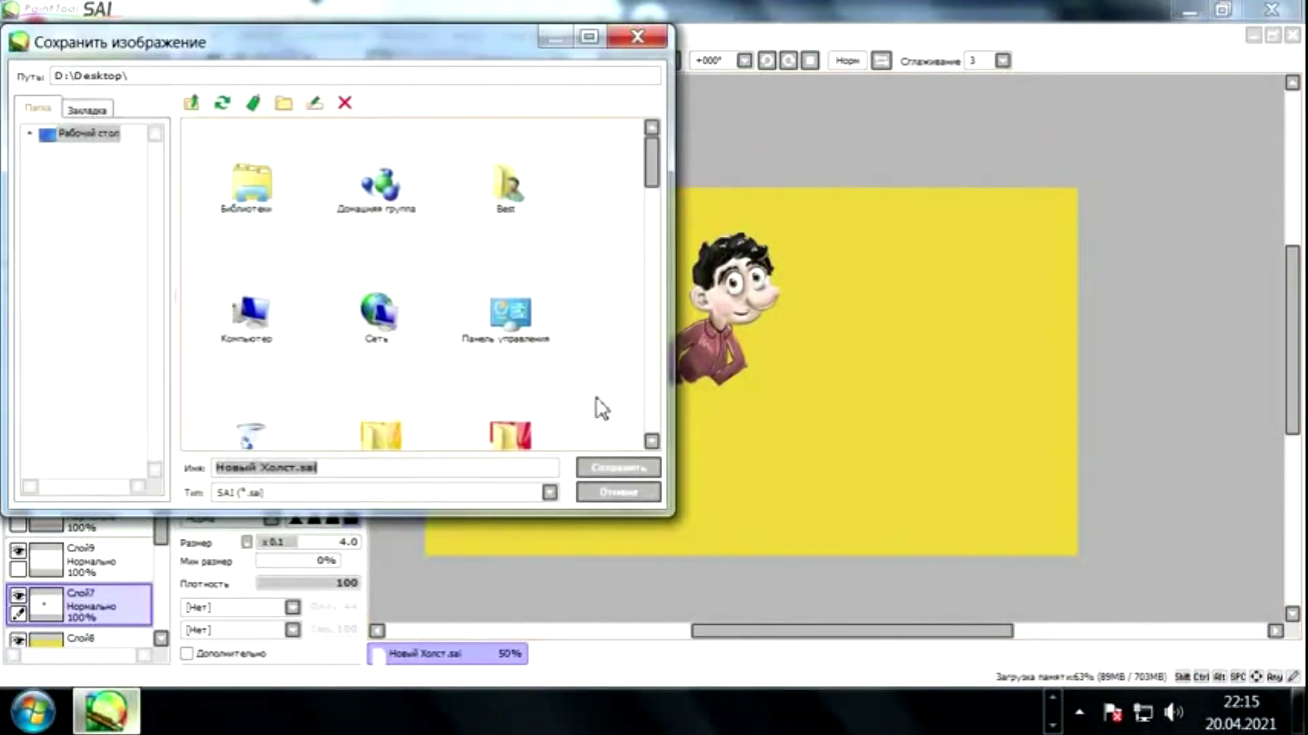
type("new")
type(" dra")
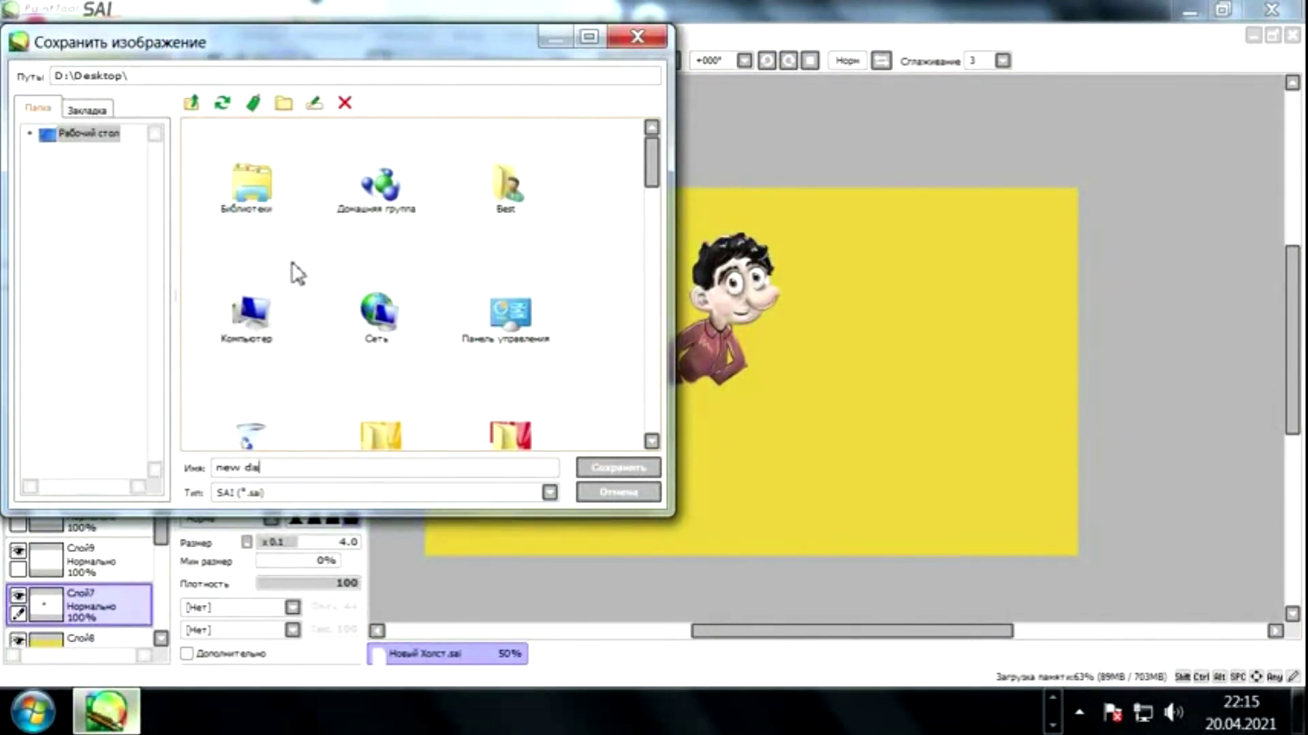
type("wing")
key("Return")
Close the gaps in the dark outlines of both sleeves and cuffs with the Pen at size 4.
scroll(608, 402, "up", 6)
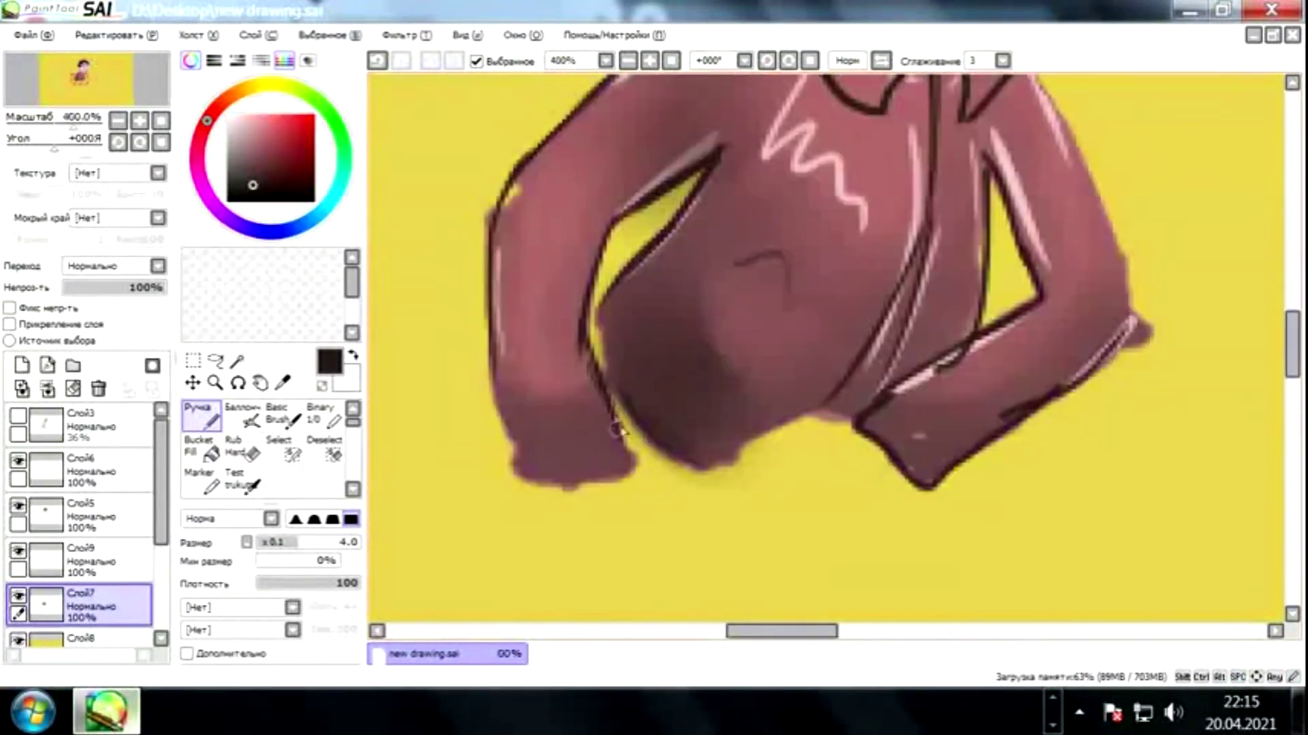
scroll(511, 277, "up", 3)
scroll(763, 218, "right", 4)
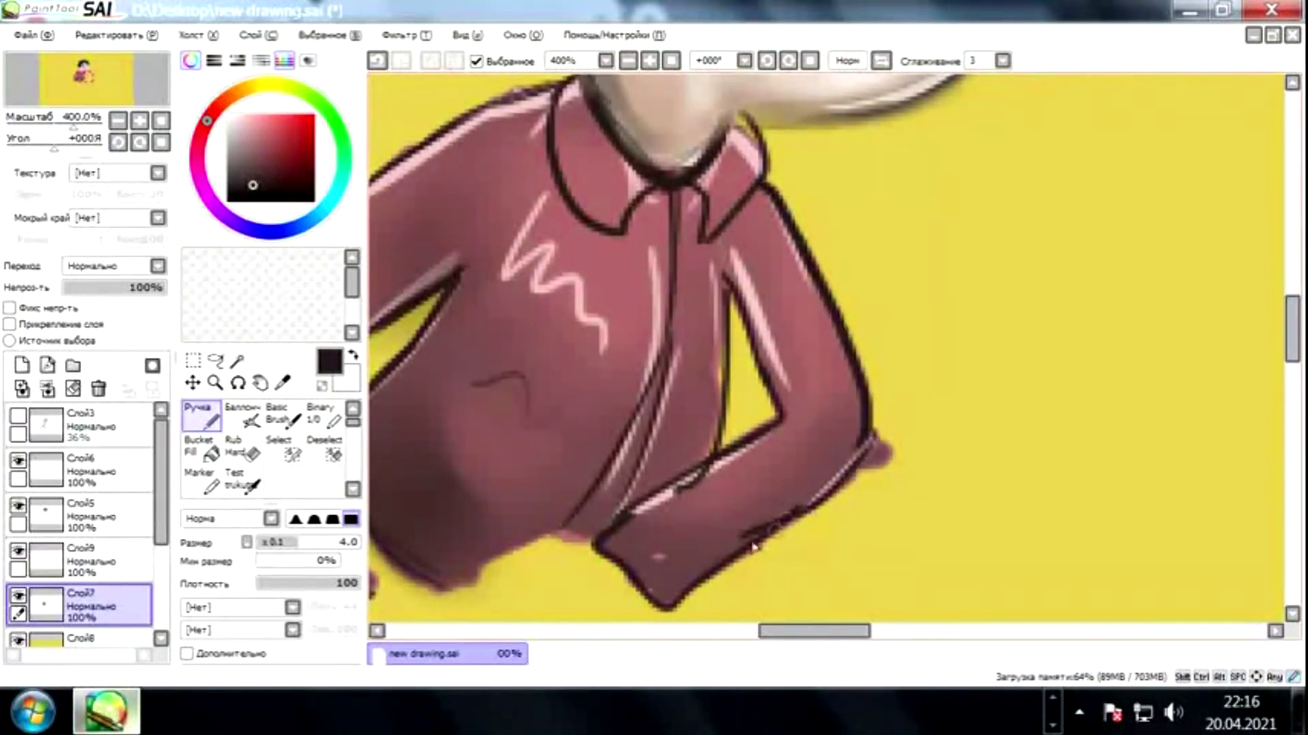
scroll(810, 514, "down", 6)
scroll(681, 442, "up", 3)
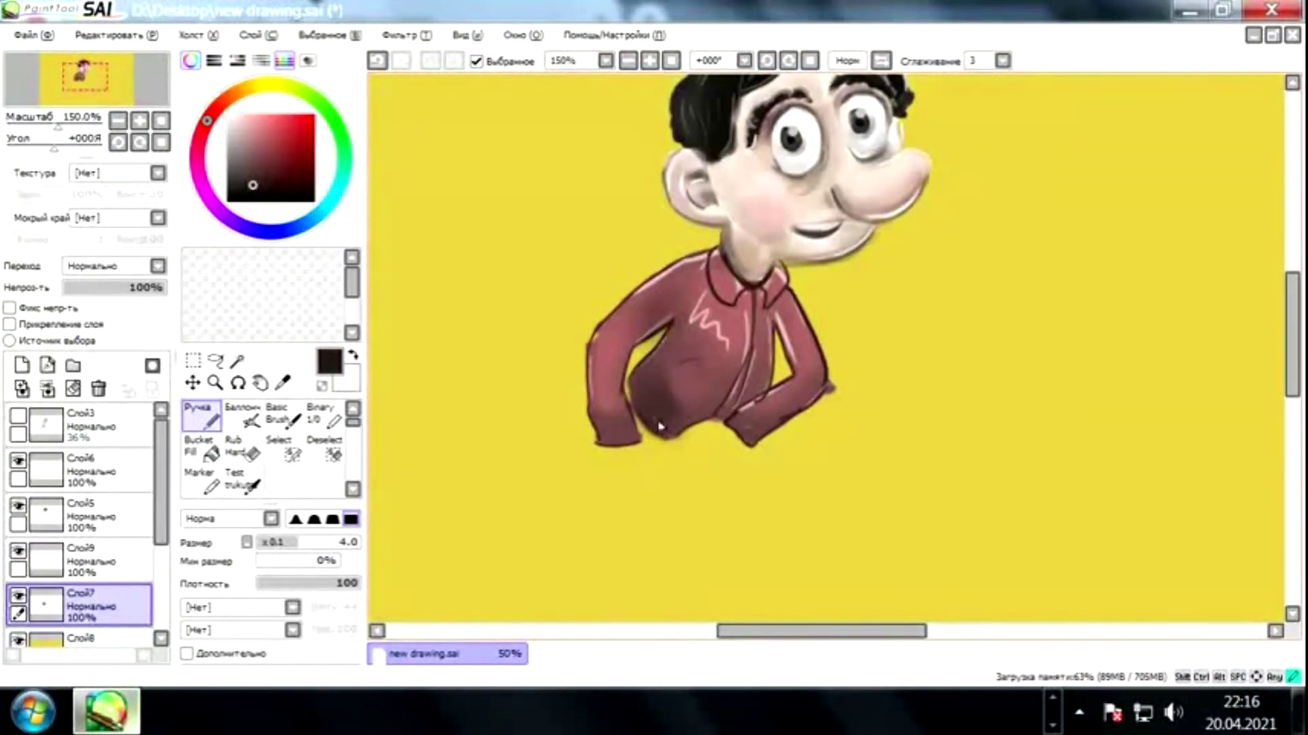
key("ctrl+z")
Airbrush soft light pink highlights over the shirt's sleeves and chest at size 6, using the colour sampled from the shirt highlight.
key("v")
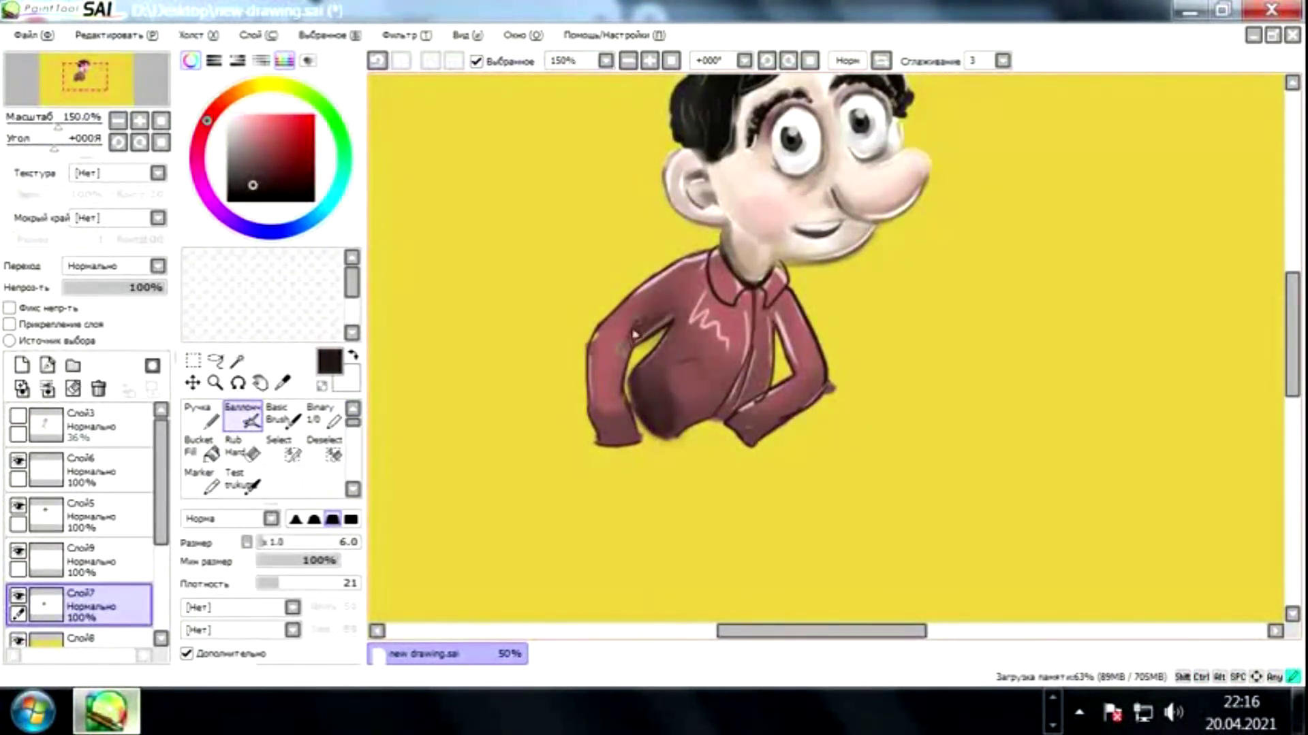
left_click(689, 298, "alt")
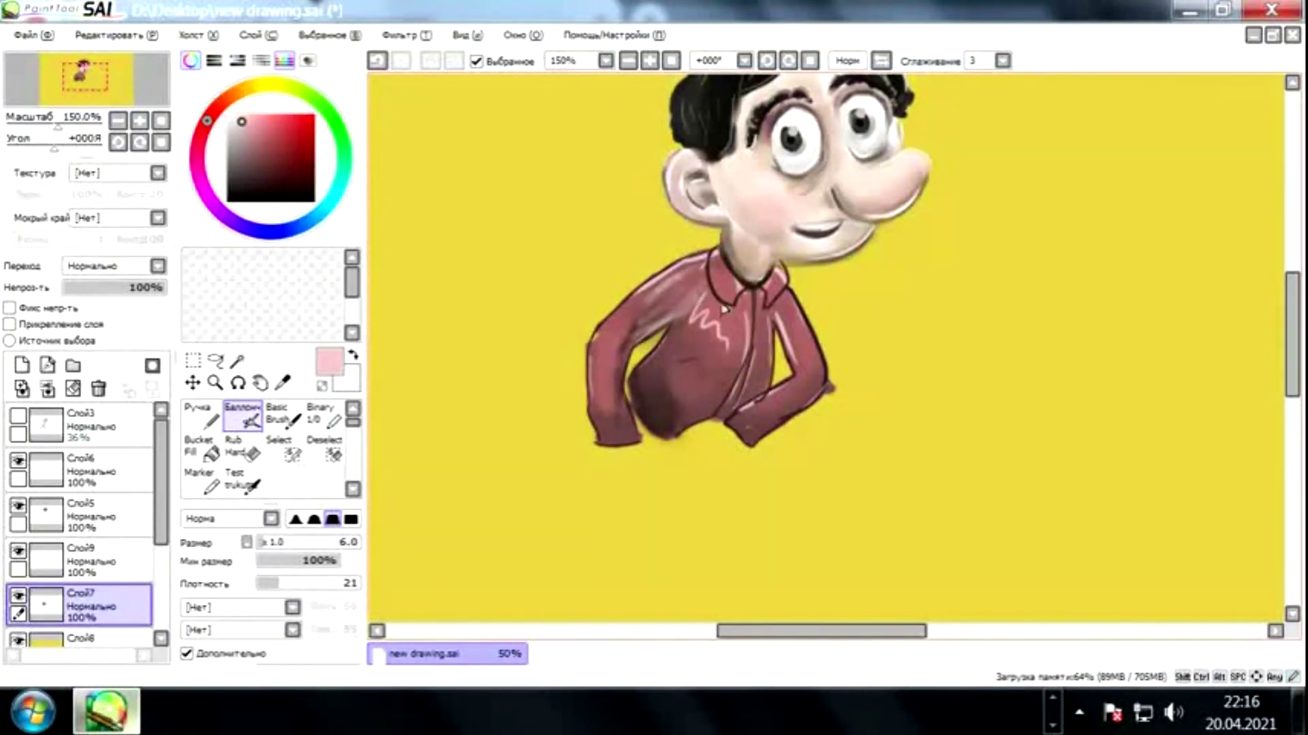
mouse_move(725, 379)
left_mouse_down()
mouse_move(705, 327)
mouse_move(754, 387)
mouse_move(760, 514)
mouse_move(790, 545)
left_mouse_up()
key("n")
key("e")
key("ctrl+z")
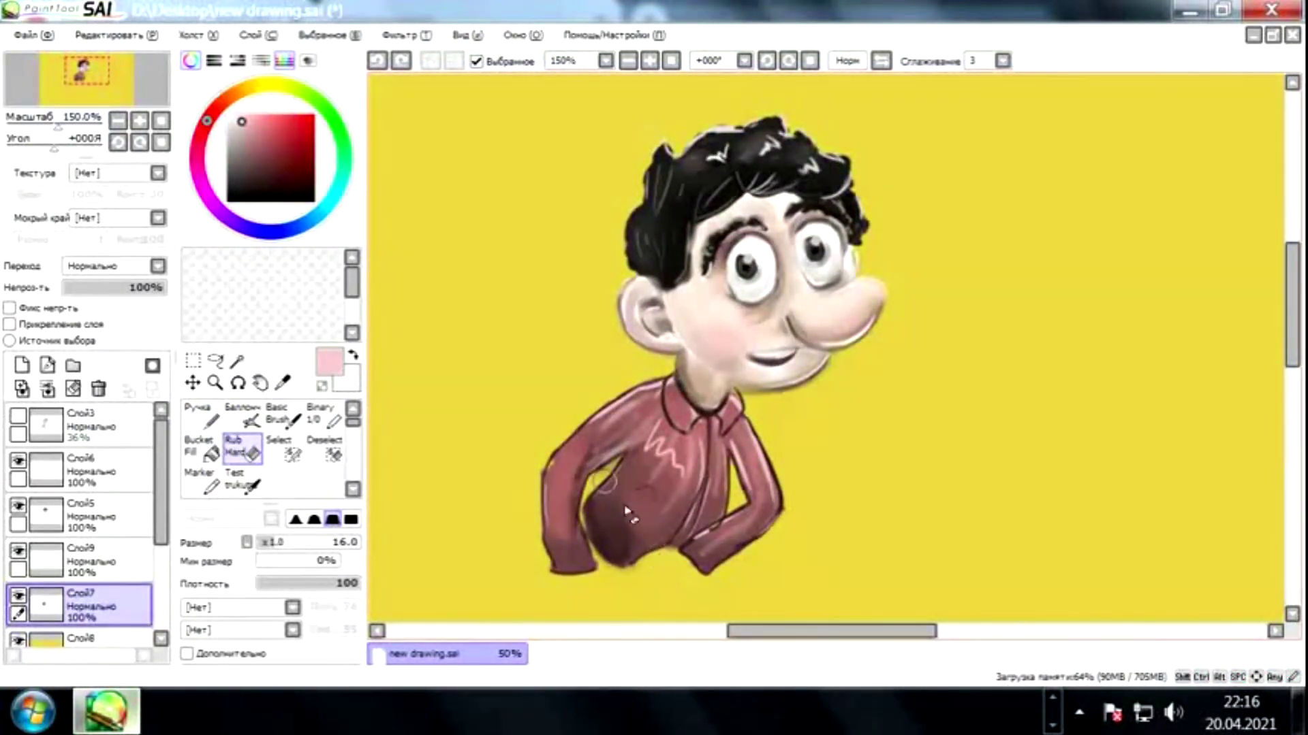
scroll(627, 512, "down", 3)
left_click_drag(497, 459, 607, 388)
Add a new layer above Слой6 and draw a dark grey jaw line from the ear towards the chin with the Pen at size 4.
left_click(18, 463)
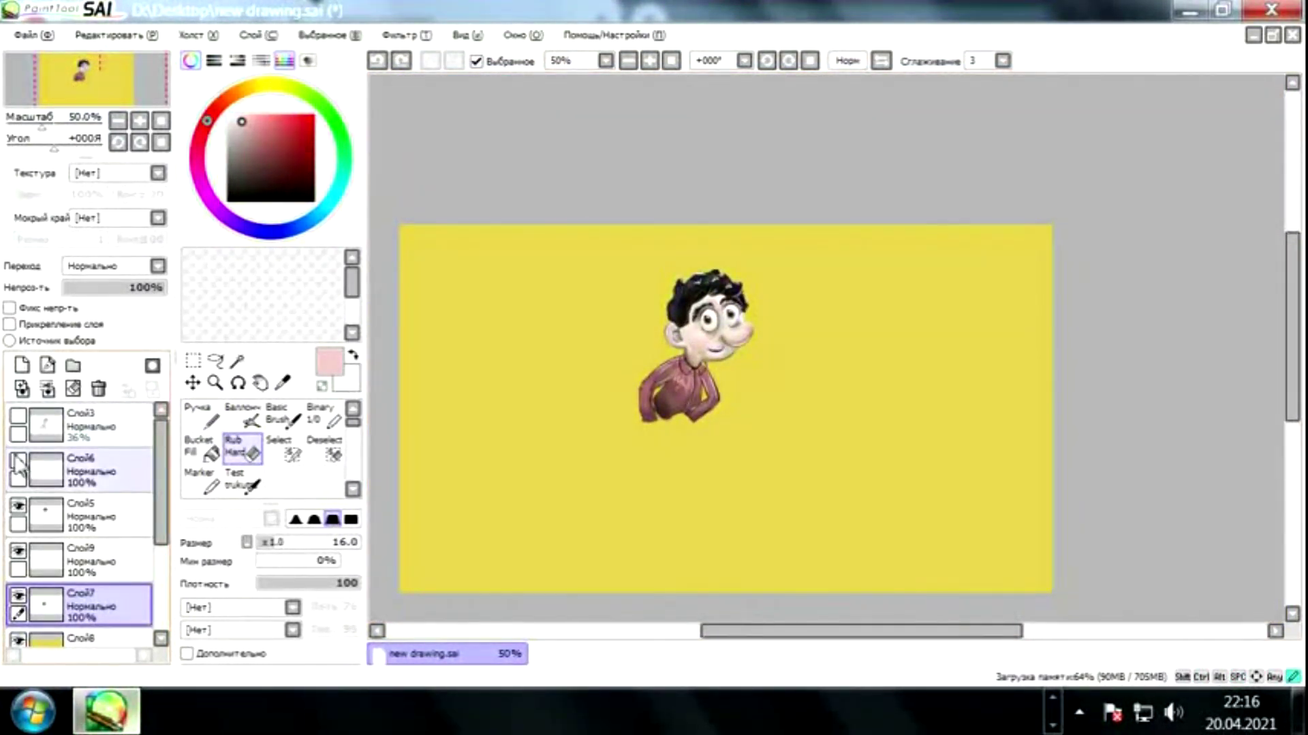
left_click(19, 463)
left_click(22, 366)
scroll(409, 238, "up", 3)
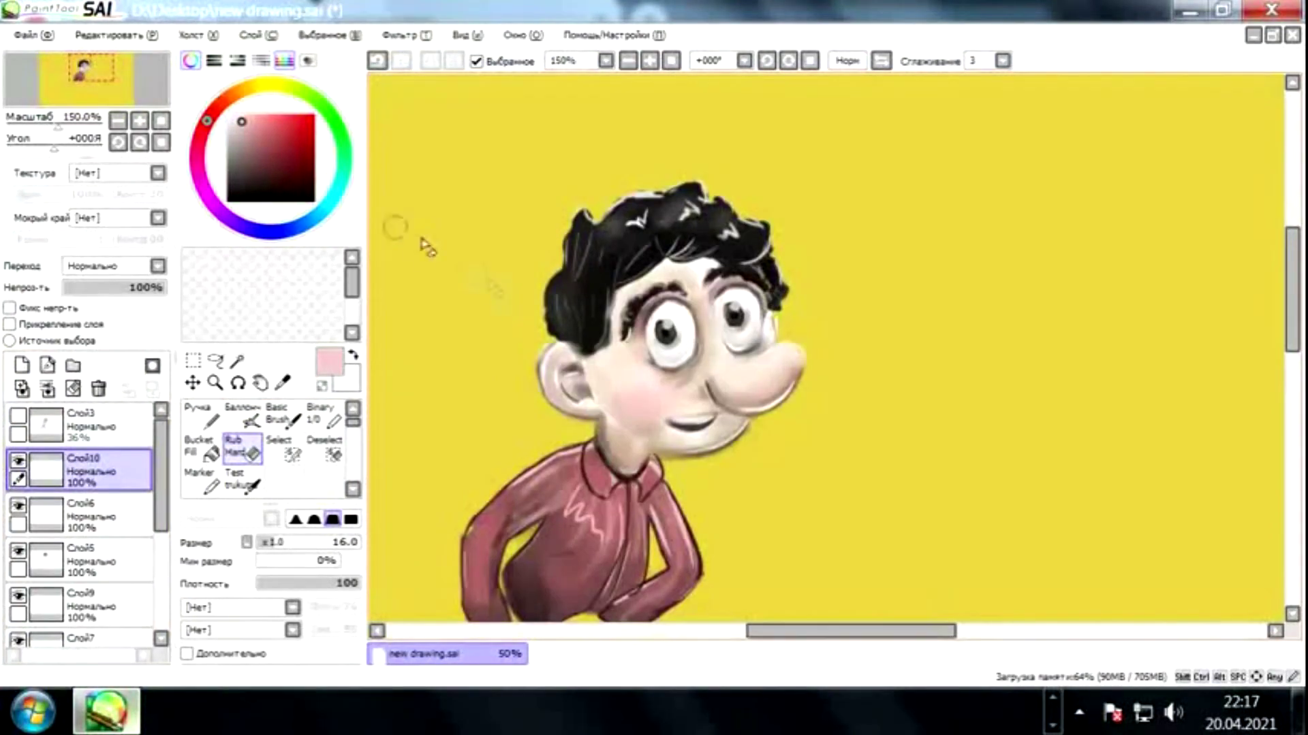
key("n")
left_click(700, 370, "alt")
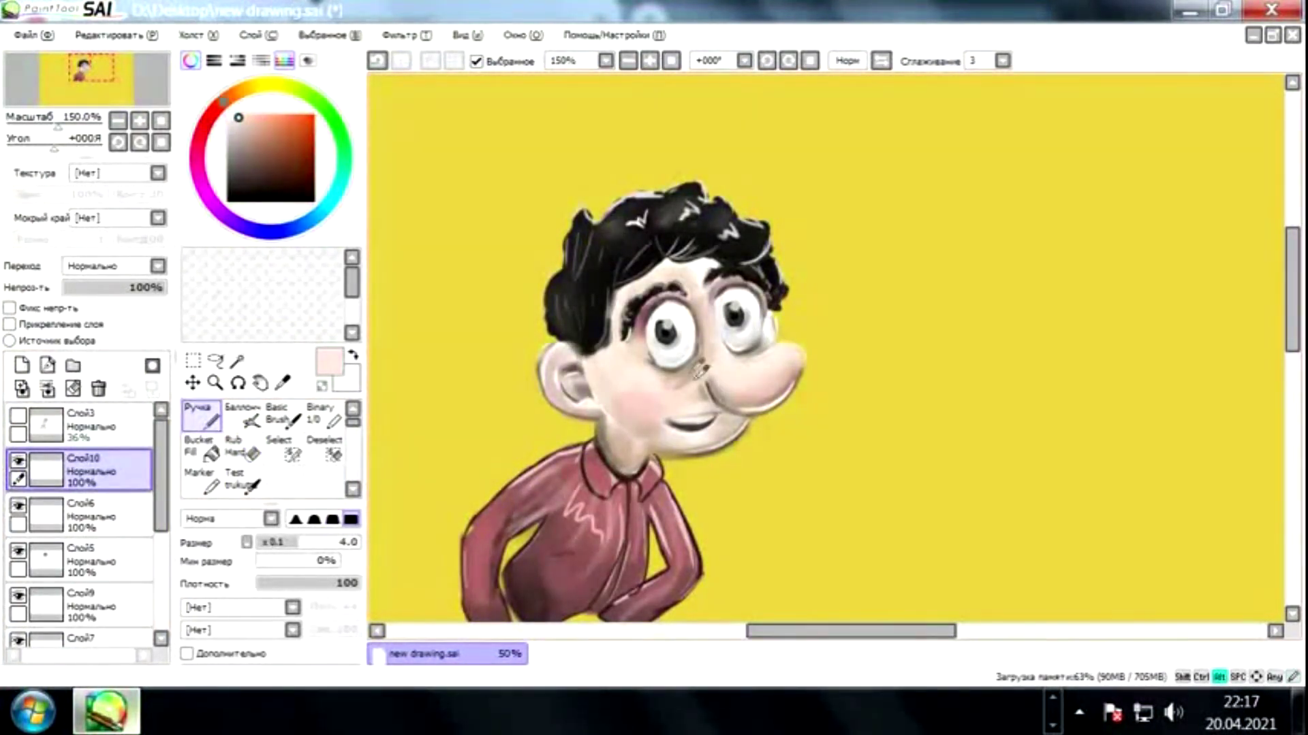
left_click(766, 351, "alt")
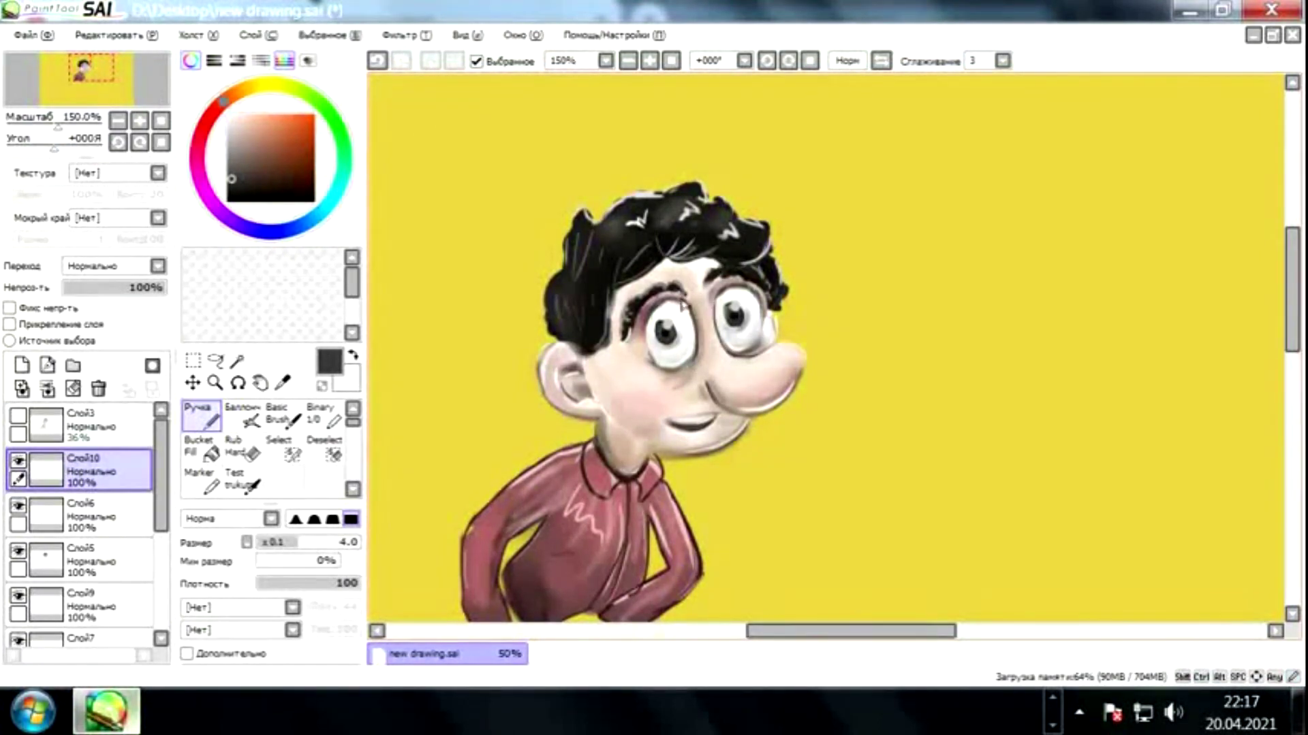
left_click_drag(686, 400, 632, 360)
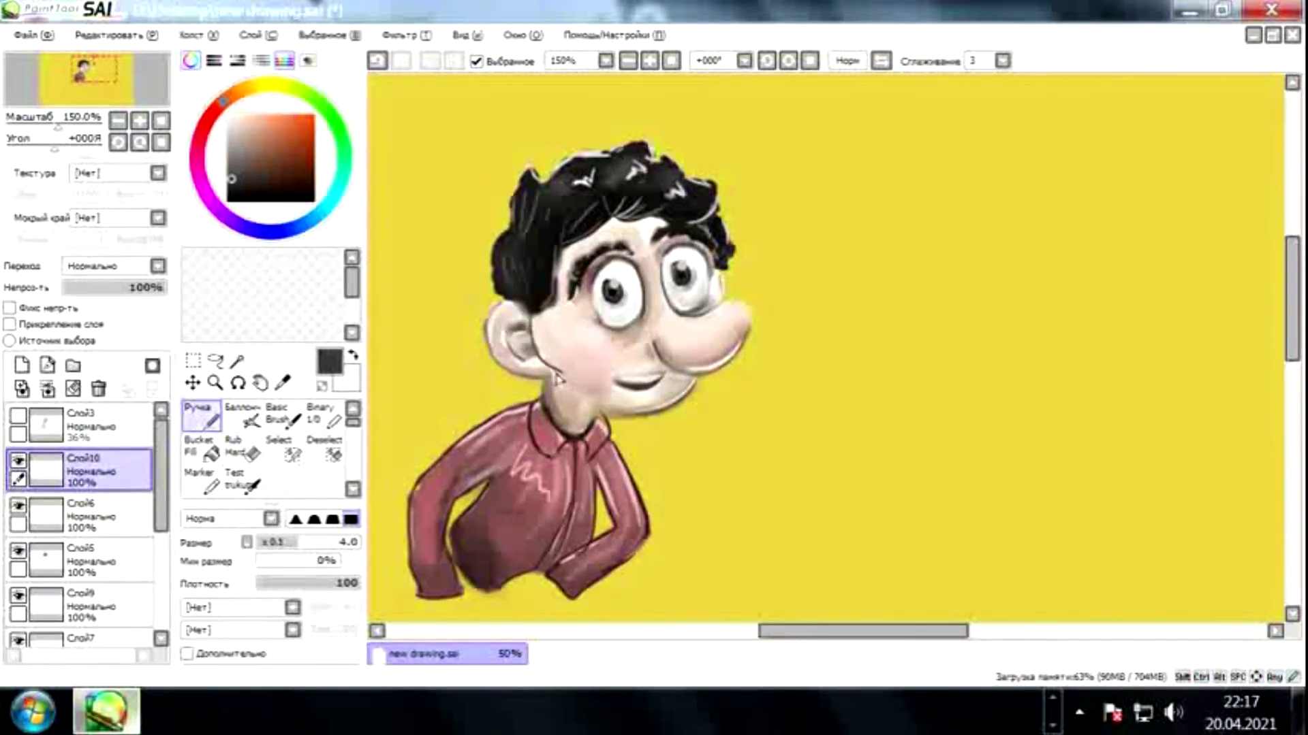
left_click_drag(542, 350, 549, 400)
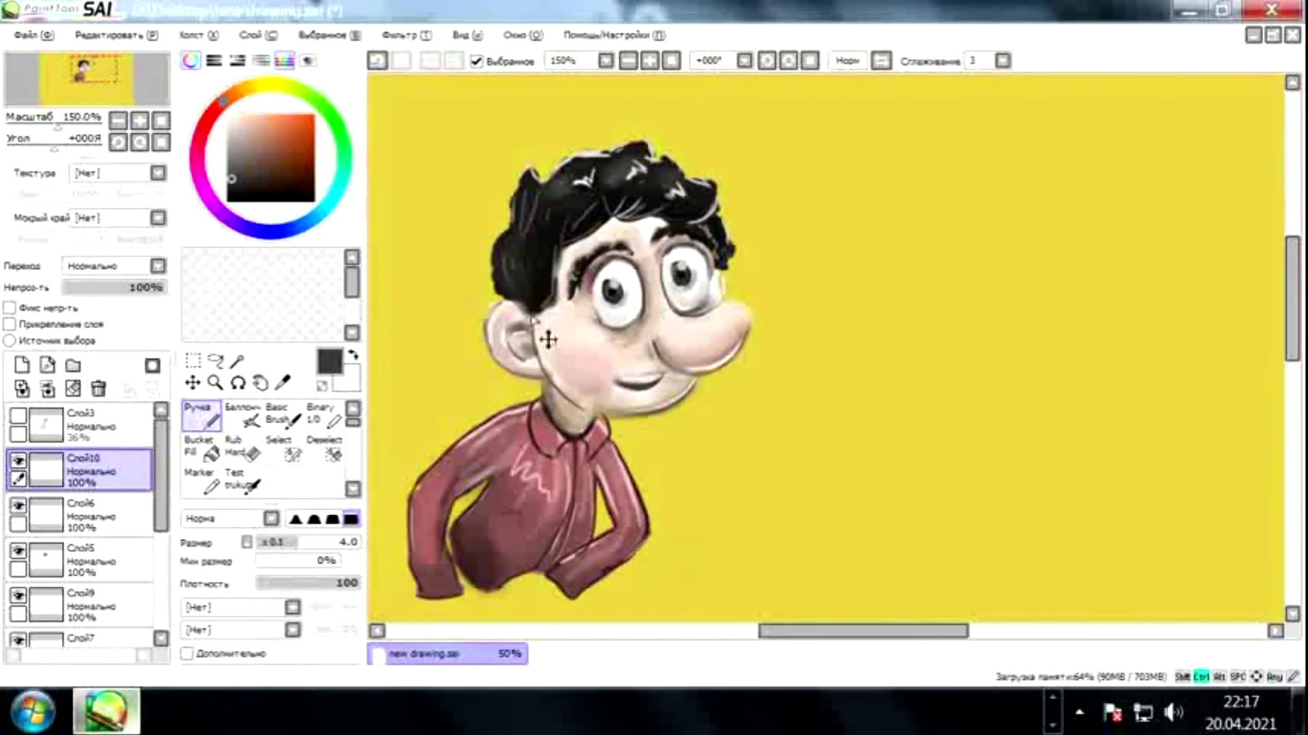
Compare the figure with and without the new jaw line, and check what the sketch layer and Слой6 contain.
key("ctrl+z")
key("ctrl+y")
key("ctrl+z")
key("ctrl+y")
scroll(548, 344, "up", 2)
scroll(504, 350, "down", 3)
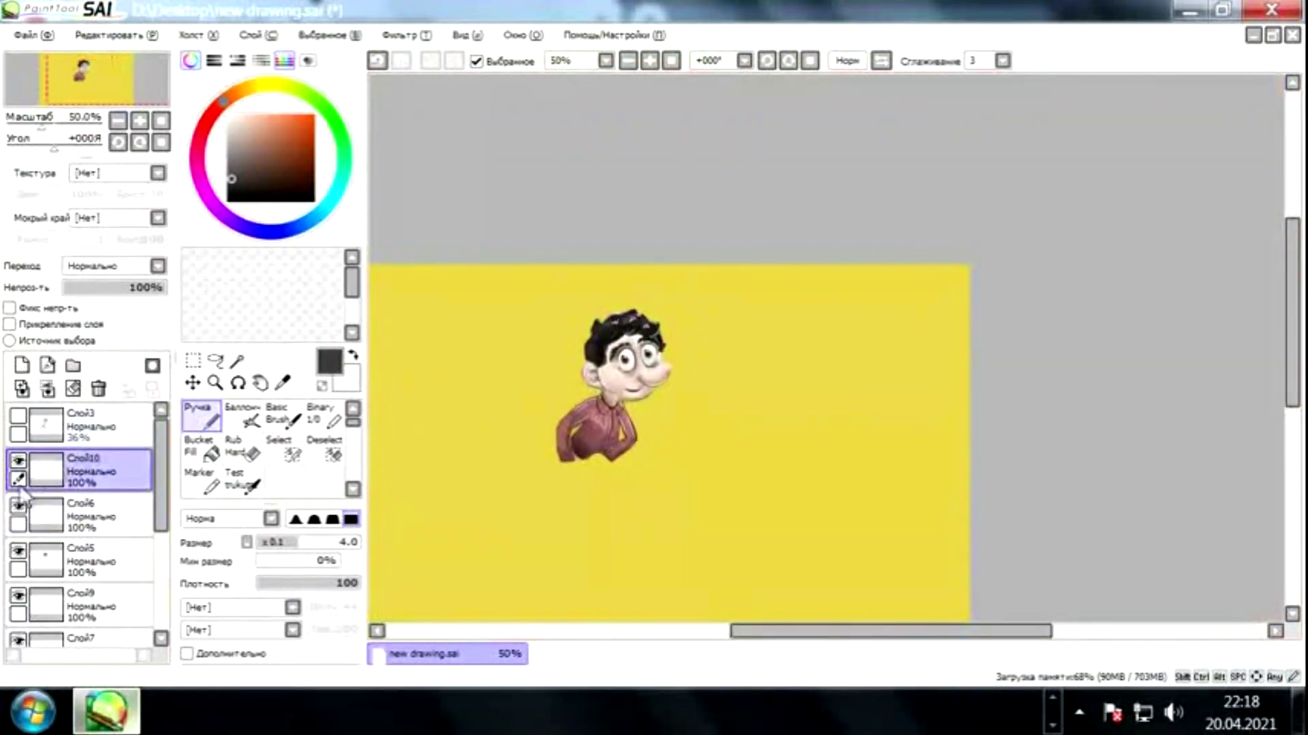
left_click(18, 416)
left_click(19, 415)
left_click(18, 505)
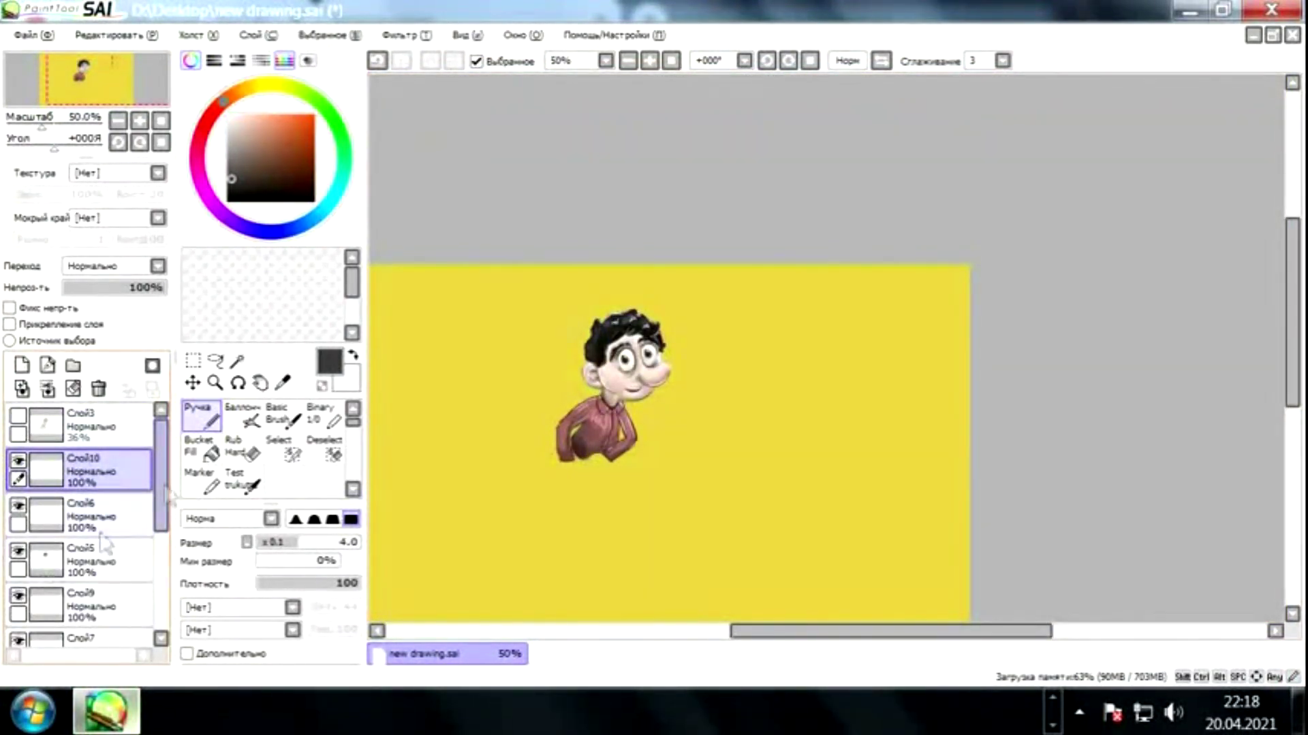
Paint white highlight strokes across the hair on layer Слой5 with the Pen at size 4.
scroll(21, 470, "down", 1)
left_click(18, 454)
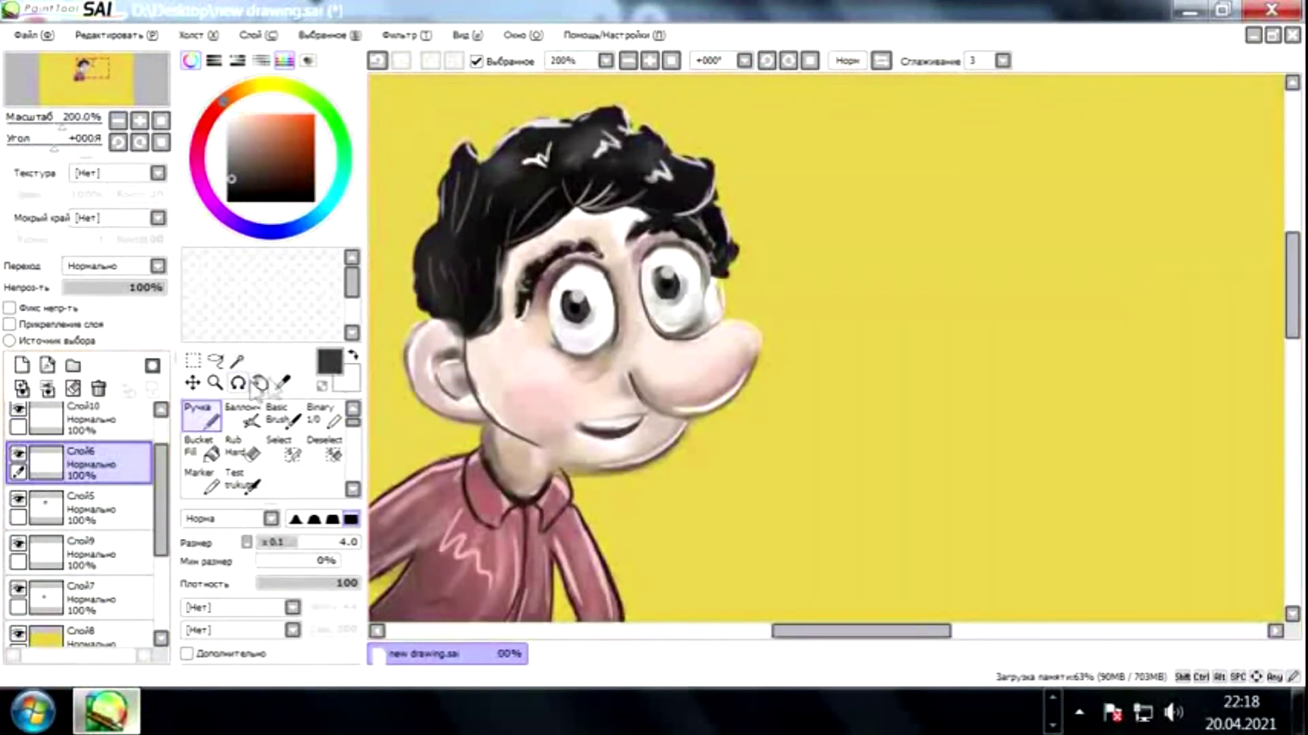
key("e")
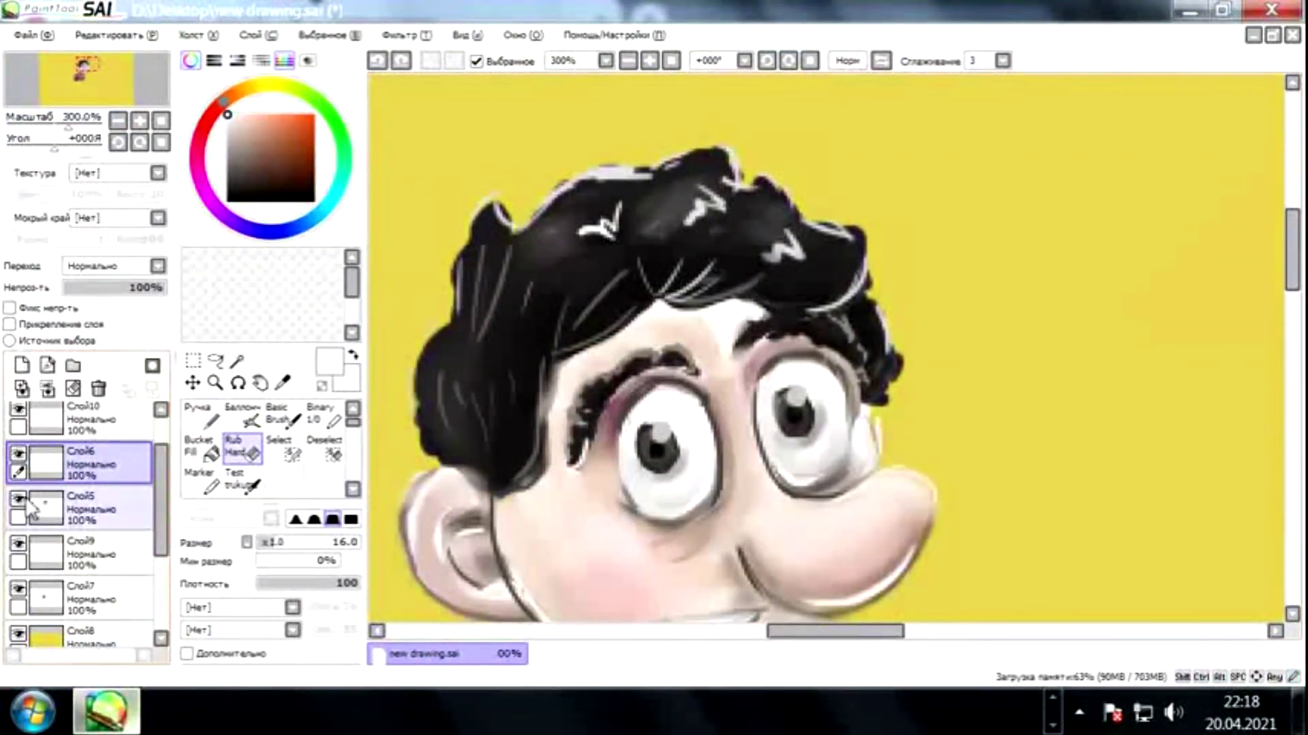
left_click(31, 509)
left_click(201, 416)
left_click_drag(625, 276, 695, 262)
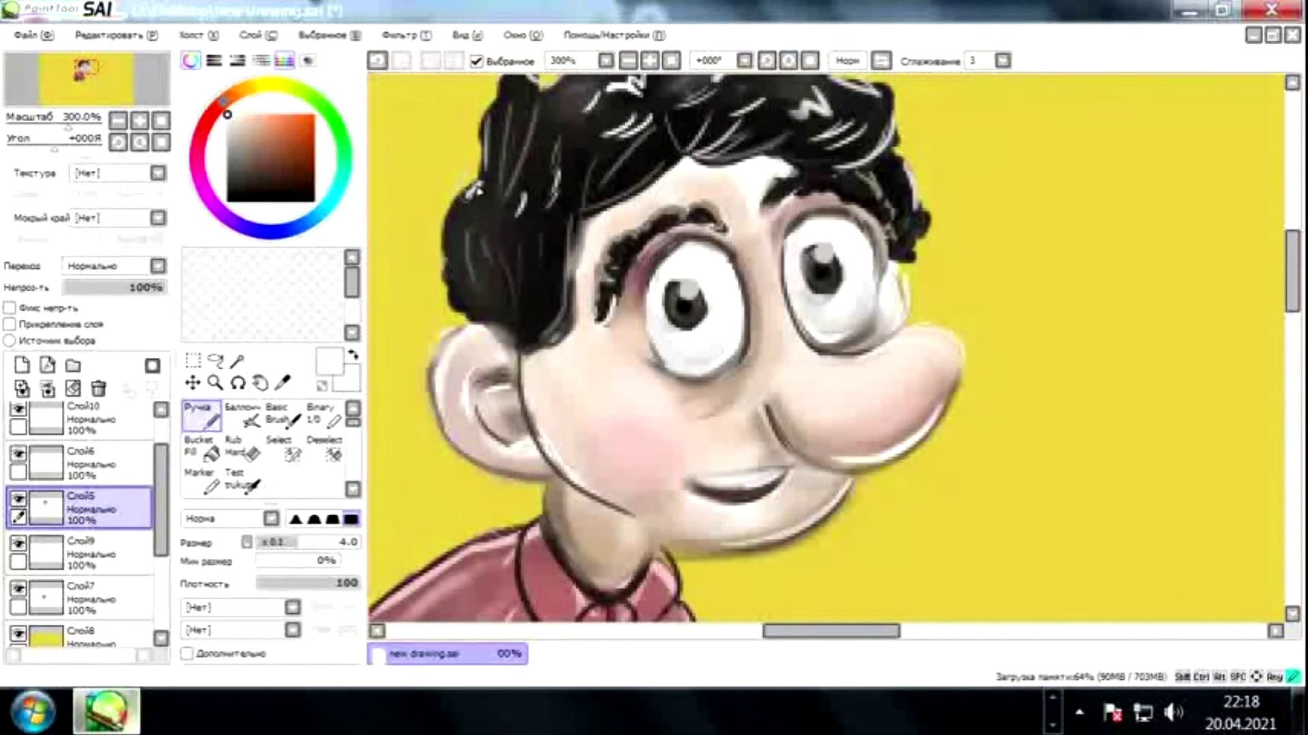
Add fine white highlights along the hair's back edge and on the eyes with the Pen at size 2.6.
left_click_drag(368, 126, 489, 126)
scroll(594, 375, "down", 5)
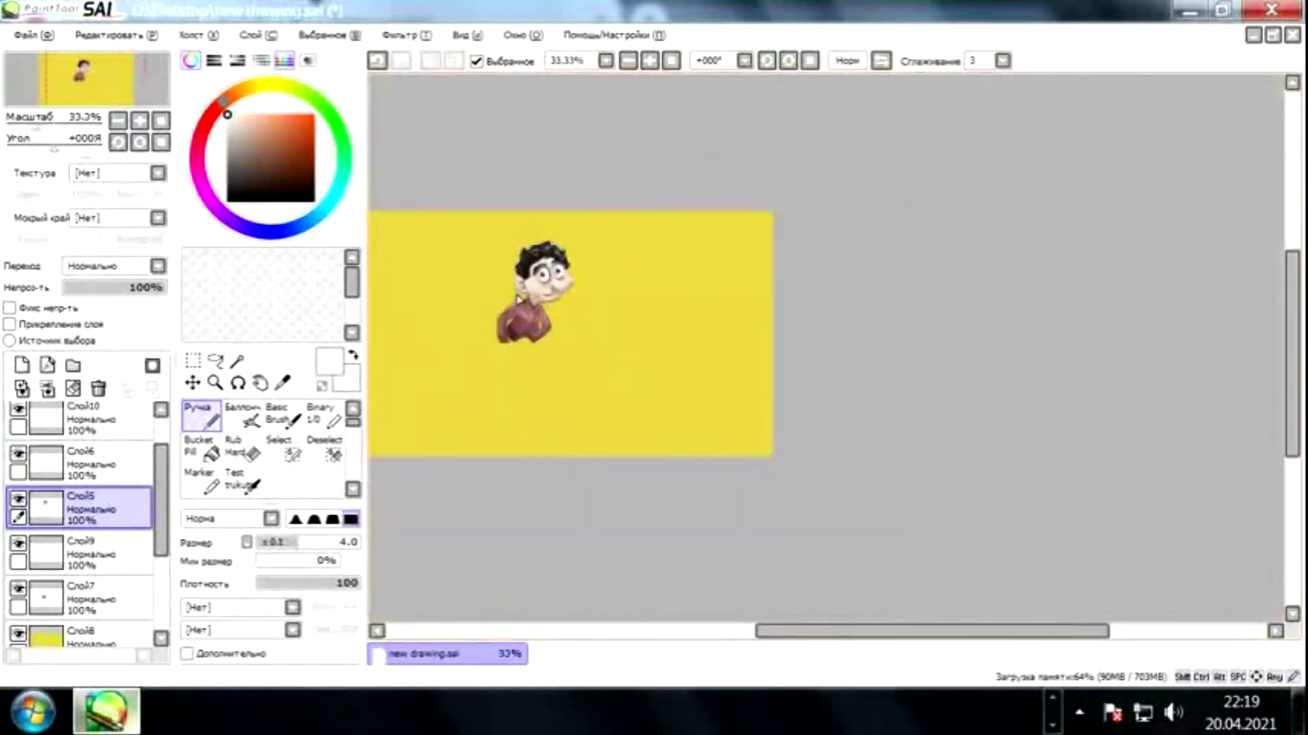
scroll(594, 375, "up", 1)
scroll(691, 335, "up", 5)
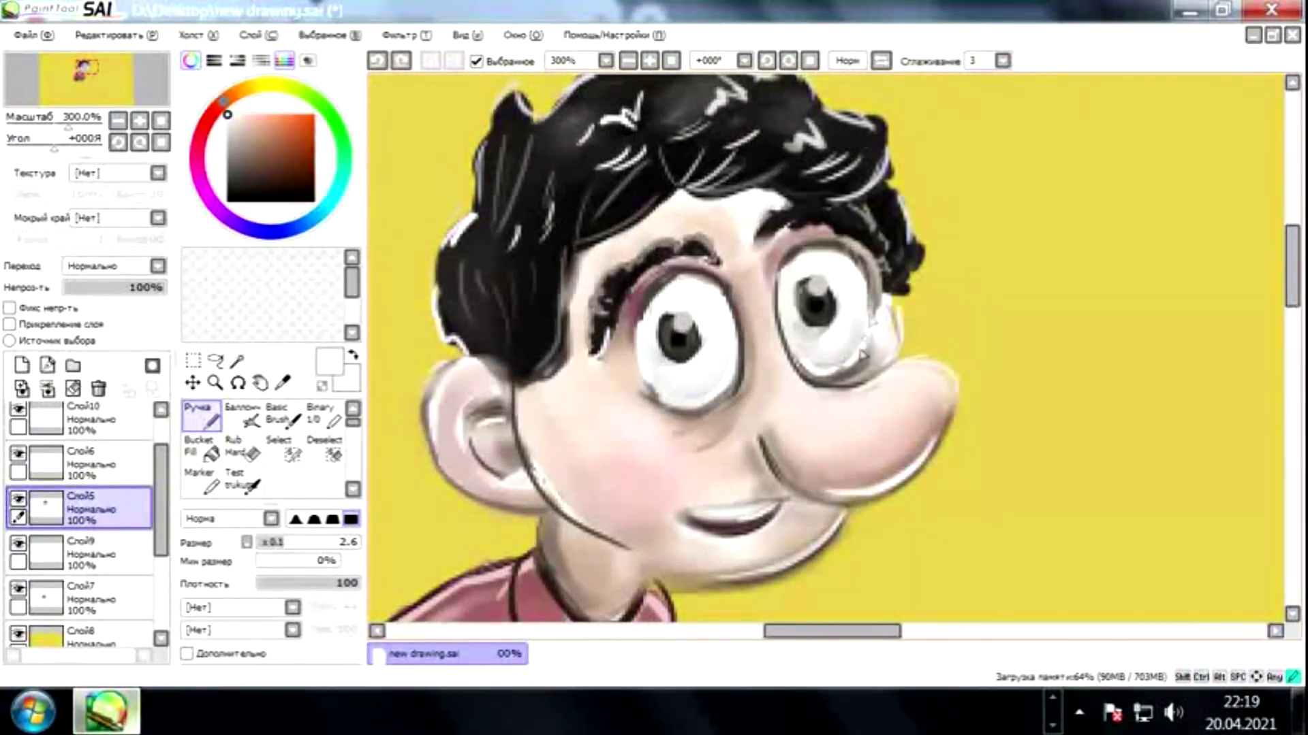
Touch up the shading and fine dark lines around the eyes with the Airbrush at size 6 and the Pen at size 1.5, and save the drawing.
left_click(640, 388, "alt")
key("v")
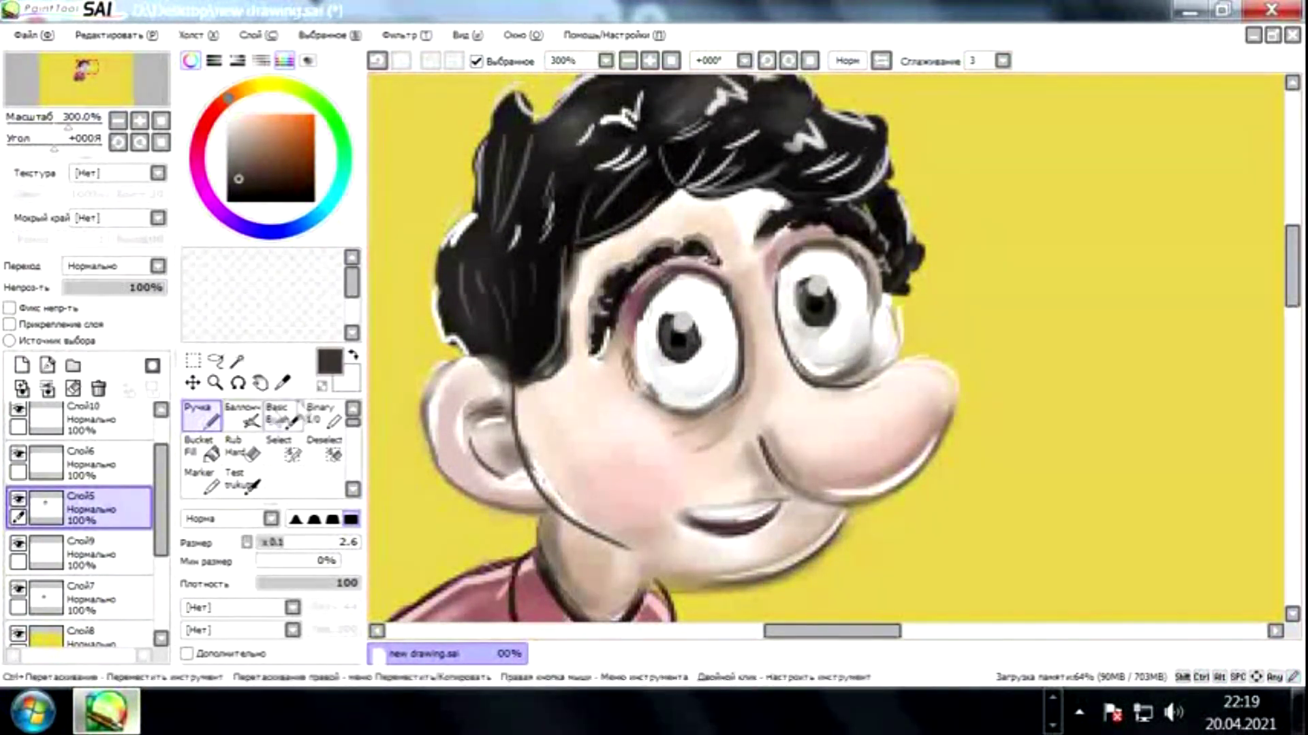
scroll(541, 470, "down", 6)
scroll(659, 320, "up", 5)
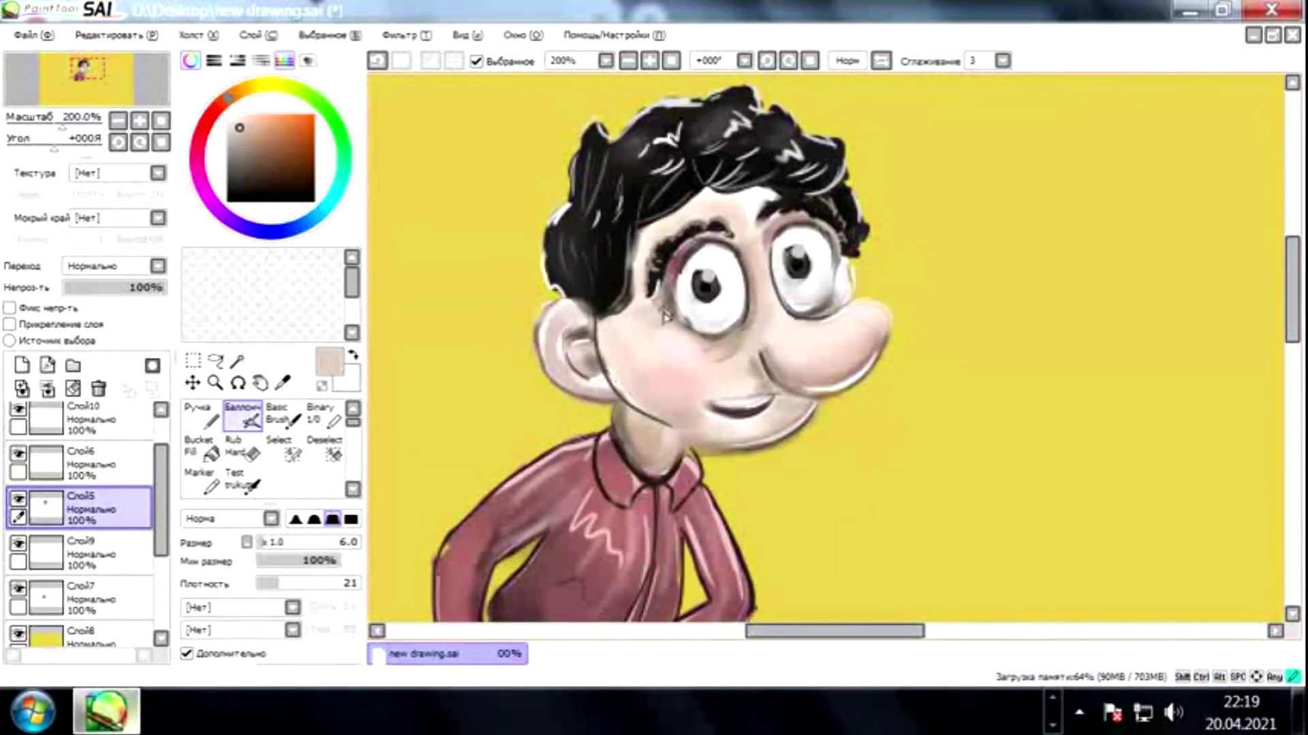
key("n")
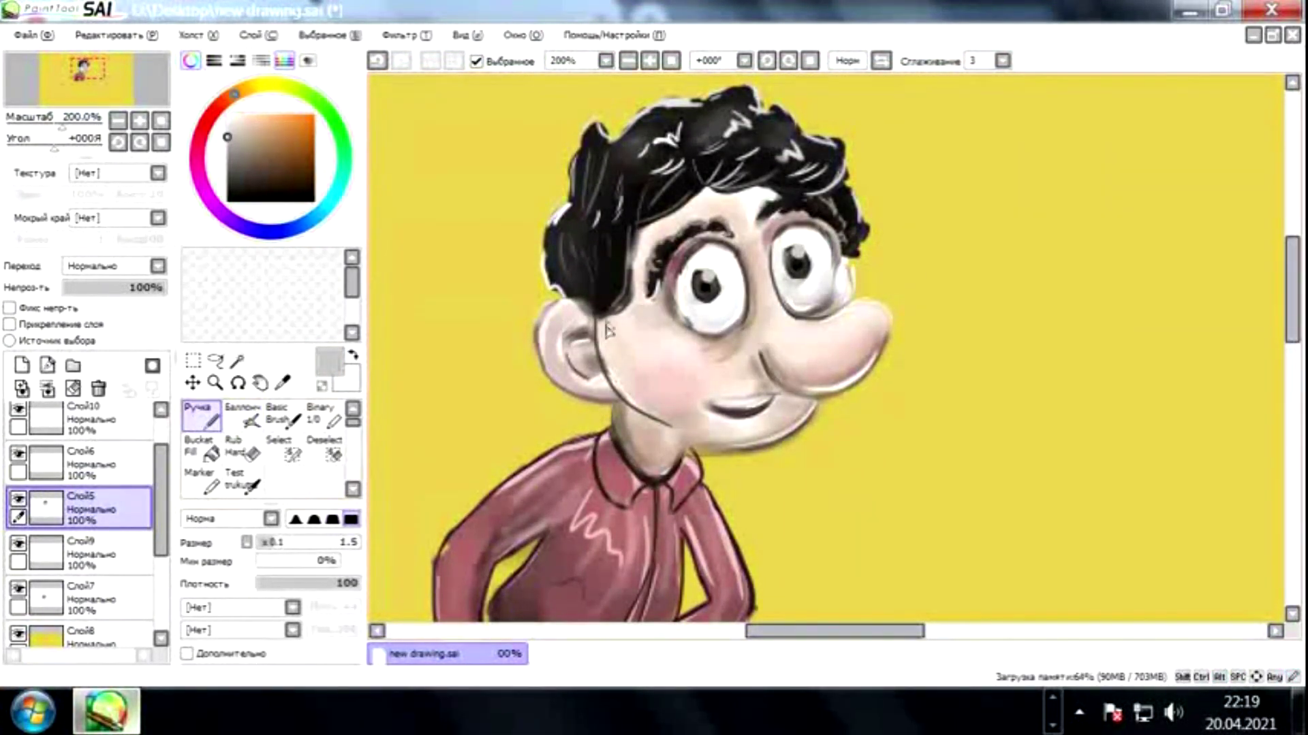
scroll(668, 312, "down", 4)
scroll(557, 384, "up", 6)
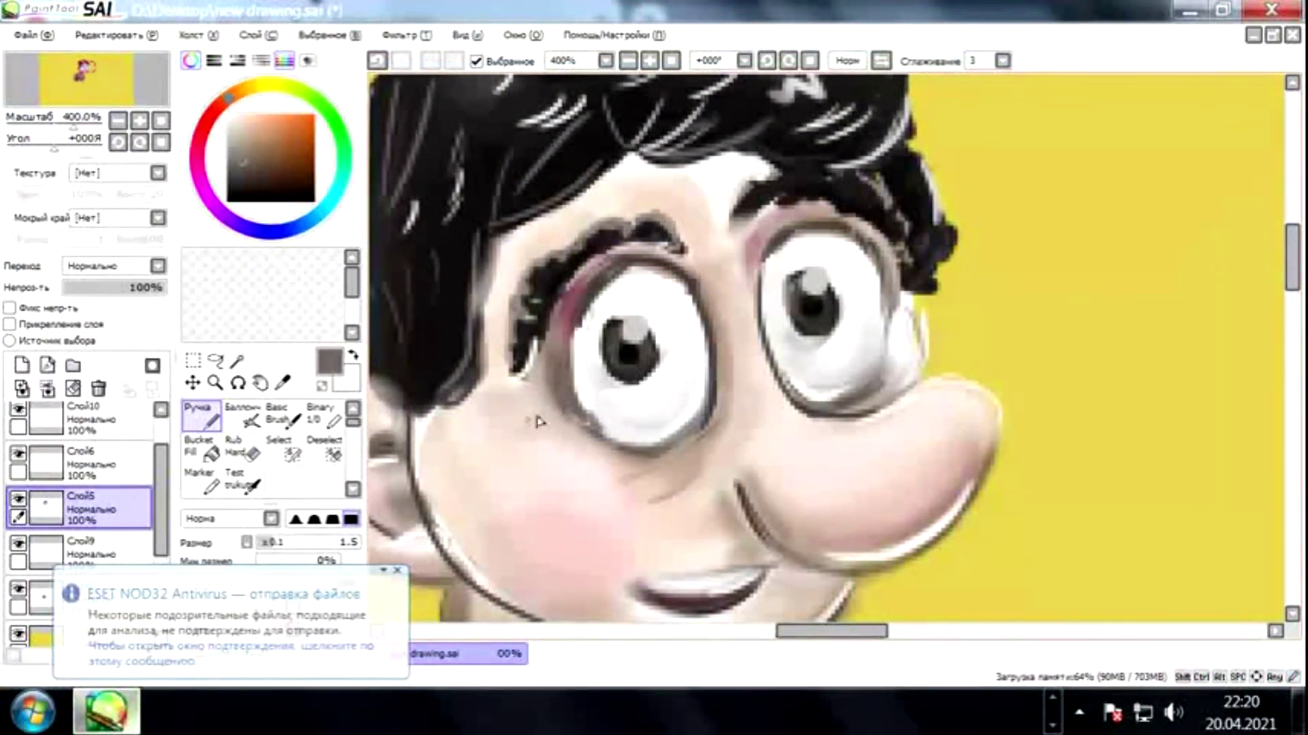
scroll(558, 384, "down", 4)
scroll(585, 194, "up", 1)
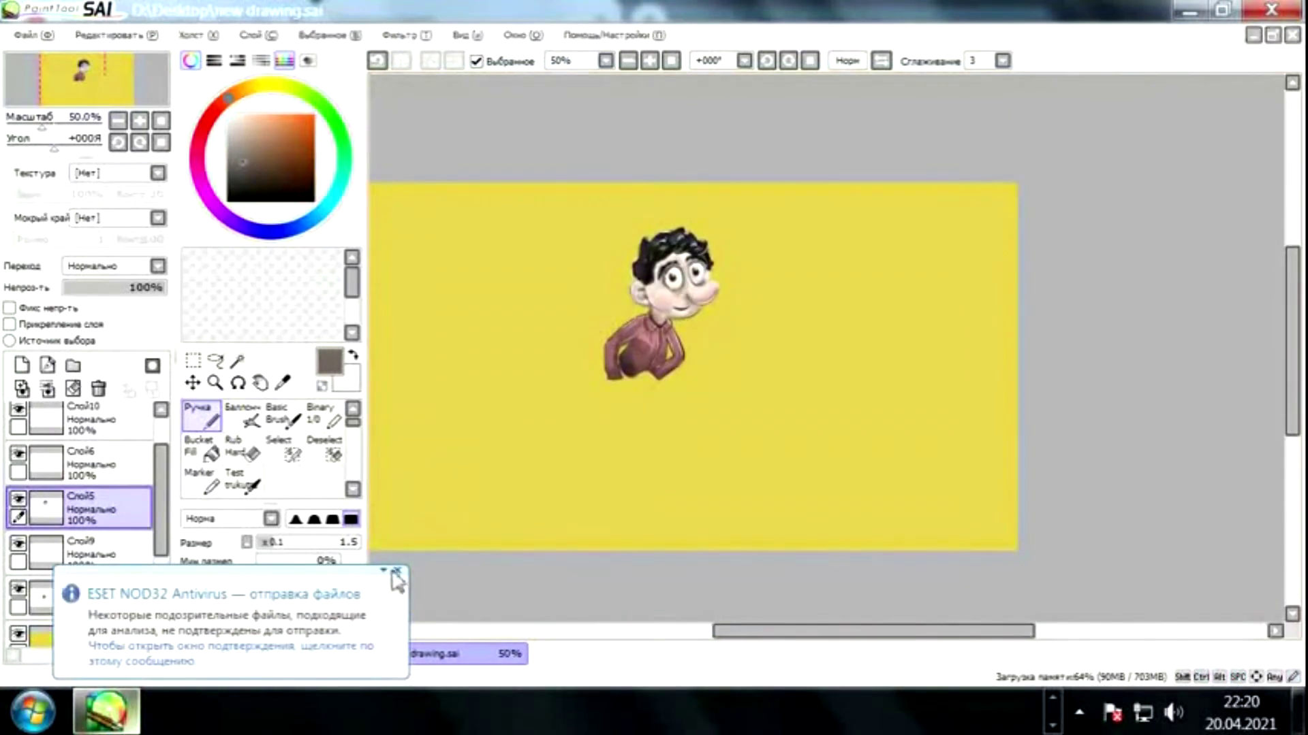
Show the sketch layer Слой3, add a new layer above it, and set the Pen to a pale skin tone at size 8.
scroll(81, 477, "up", 1)
left_click(18, 415)
left_click(44, 426)
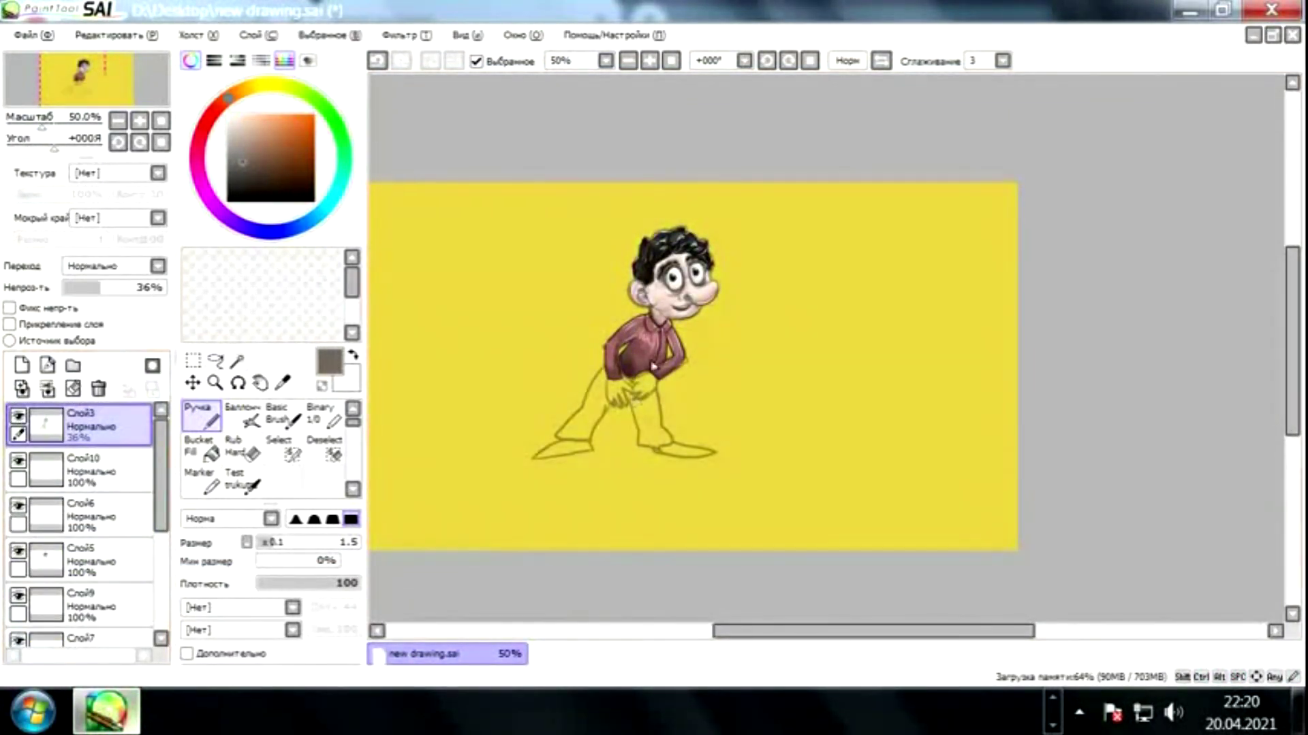
scroll(674, 320, "up", 2)
left_click(730, 107, "alt")
mouse_move(730, 107)
left_mouse_down()
mouse_move(667, 217)
mouse_move(654, 74)
left_mouse_up()
key("bracketright")
key("bracketright")
key("bracketright")
key("bracketright")
key("bracketright")
key("bracketright")
key("ctrl+shift+n")
left_click_drag(664, 420, 626, 468)
key("ctrl+z")
left_click_drag(525, 463, 572, 277)
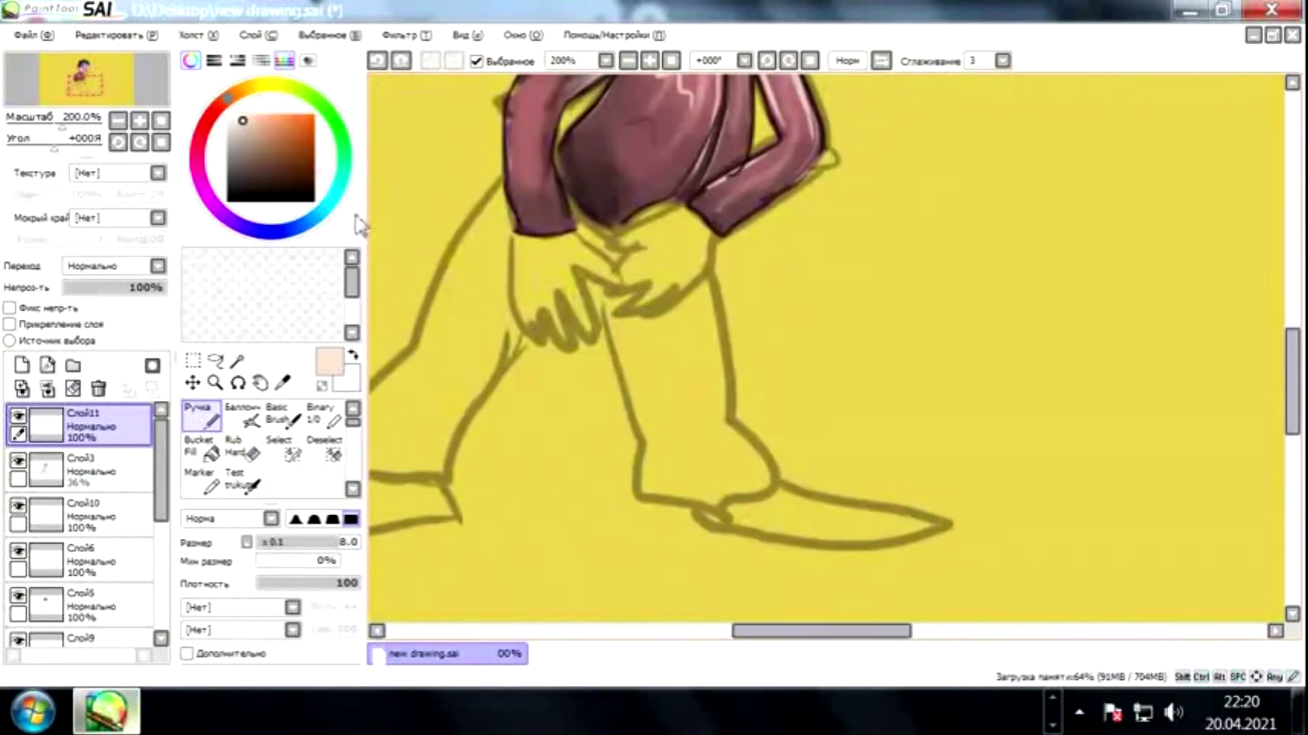
Choose purple, start blocking in the right trouser leg with the Pen, and move the new layer below the sketch layer Слой3.
left_click(223, 215)
left_click(262, 159)
mouse_move(693, 258)
left_mouse_down()
mouse_move(743, 487)
mouse_move(683, 338)
mouse_move(675, 400)
mouse_move(725, 470)
left_mouse_up()
key("bracketright")
key("bracketright")
key("bracketright")
key("bracketright")
key("bracketright")
key("bracketright")
key("bracketright")
key("bracketright")
key("bracketright")
key("bracketright")
key("bracketright")
left_click_drag(81, 426, 96, 494)
Fill the remaining areas of both trouser legs with purple inside the sketch outline, using a smaller Pen.
key("bracketleft")
key("bracketleft")
key("bracketleft")
key("bracketleft")
key("bracketleft")
key("bracketleft")
mouse_move(701, 473)
left_mouse_down()
mouse_move(733, 490)
mouse_move(656, 480)
left_mouse_up()
mouse_move(496, 291)
left_mouse_down()
mouse_move(495, 378)
mouse_move(452, 329)
mouse_move(596, 286)
mouse_move(504, 360)
mouse_move(599, 233)
mouse_move(531, 334)
left_mouse_up()
Draw thin pale lilac highlight strokes down the left trouser leg on Слой11 with the Pen at size 9, undoing the last stroke.
key("bracketleft")
key("bracketleft")
key("bracketleft")
key("bracketleft")
key("bracketleft")
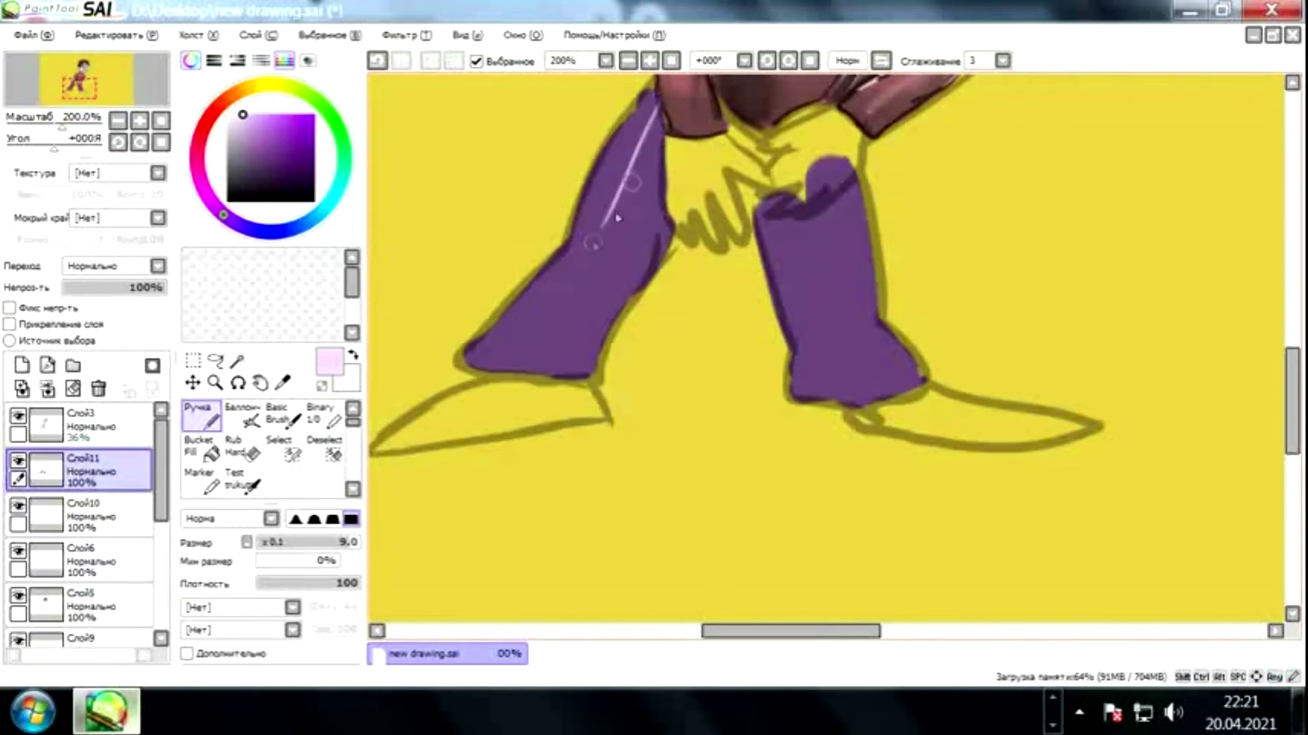
left_click_drag(655, 104, 595, 240)
mouse_move(633, 162)
left_mouse_down()
mouse_move(605, 230)
mouse_move(612, 269)
left_mouse_up()
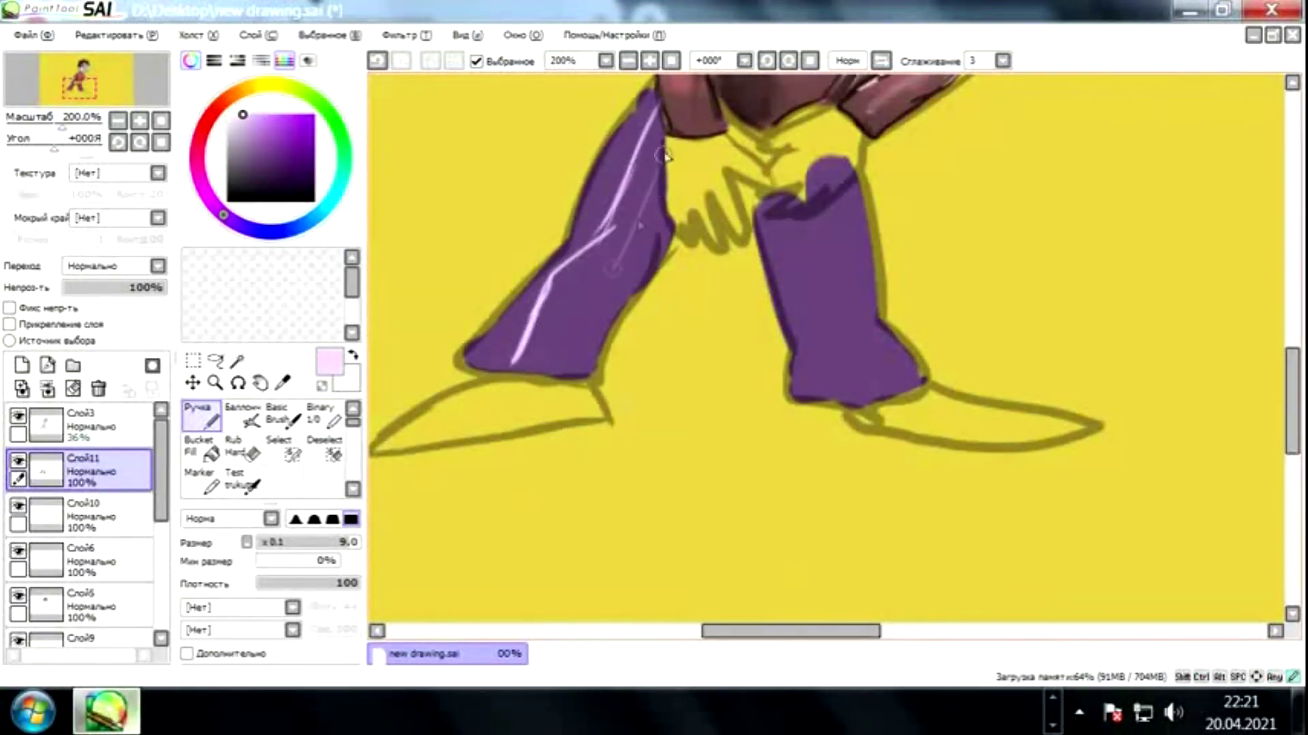
left_click_drag(671, 146, 545, 368)
left_click_drag(789, 243, 680, 359)
key("ctrl+z")
Paint broad pale lilac highlight strokes along both trouser legs with the Pen at size 20.
key("bracketright")
key("bracketright")
key("ctrl+z")
key("bracketright")
key("bracketright")
key("bracketright")
mouse_move(548, 228)
left_mouse_down()
mouse_move(470, 408)
mouse_move(395, 476)
left_mouse_up()
left_click_drag(551, 300, 477, 442)
left_click_drag(674, 321, 732, 518)
left_click_drag(718, 296, 756, 449)
left_click_drag(739, 374, 790, 507)
left_click_drag(476, 150, 447, 271)
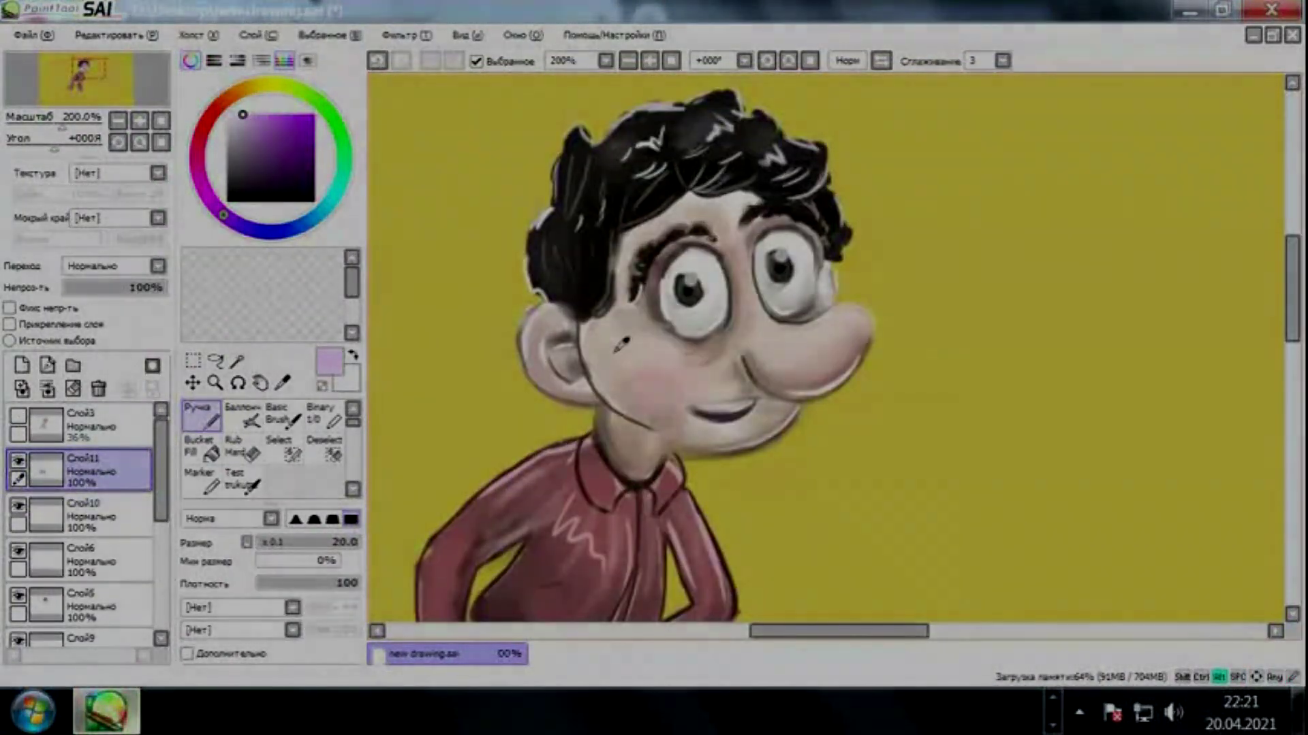